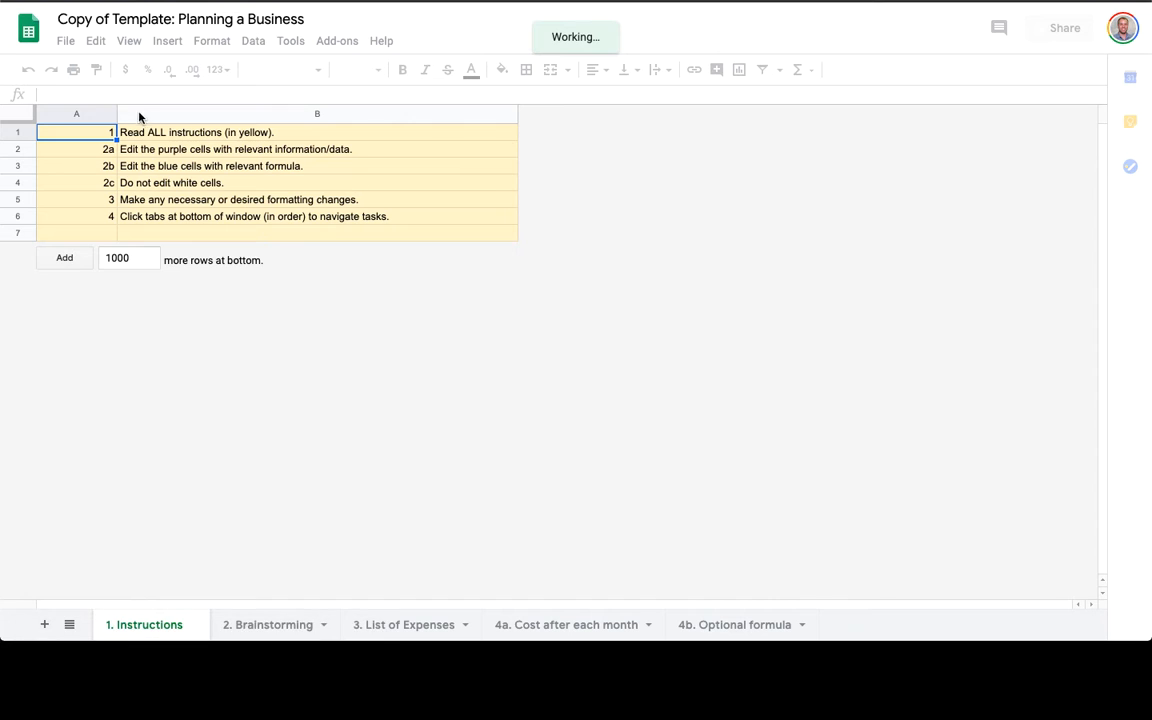
# Read the instructions on the 1. Instructions sheet, then move to the 2. Brainstorming sheet.
pyautogui.click(148, 132)
pyautogui.moveTo(148, 132); pyautogui.dragTo(179, 154)
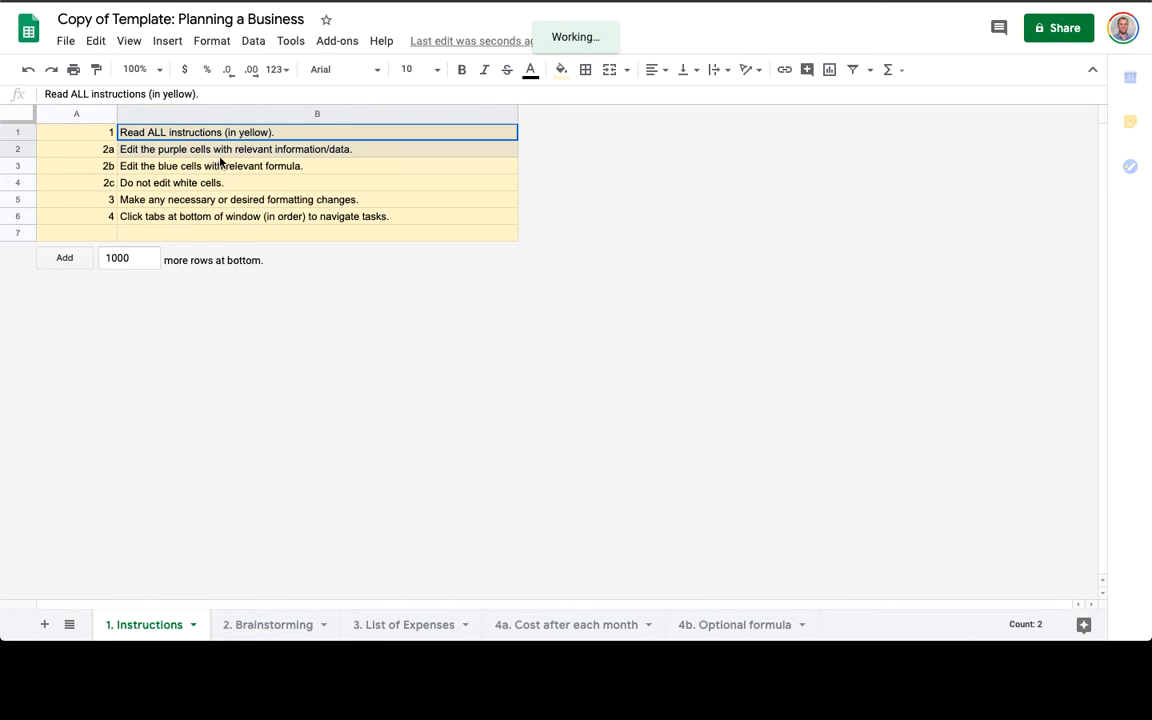
pyautogui.moveTo(210, 168); pyautogui.dragTo(206, 176)
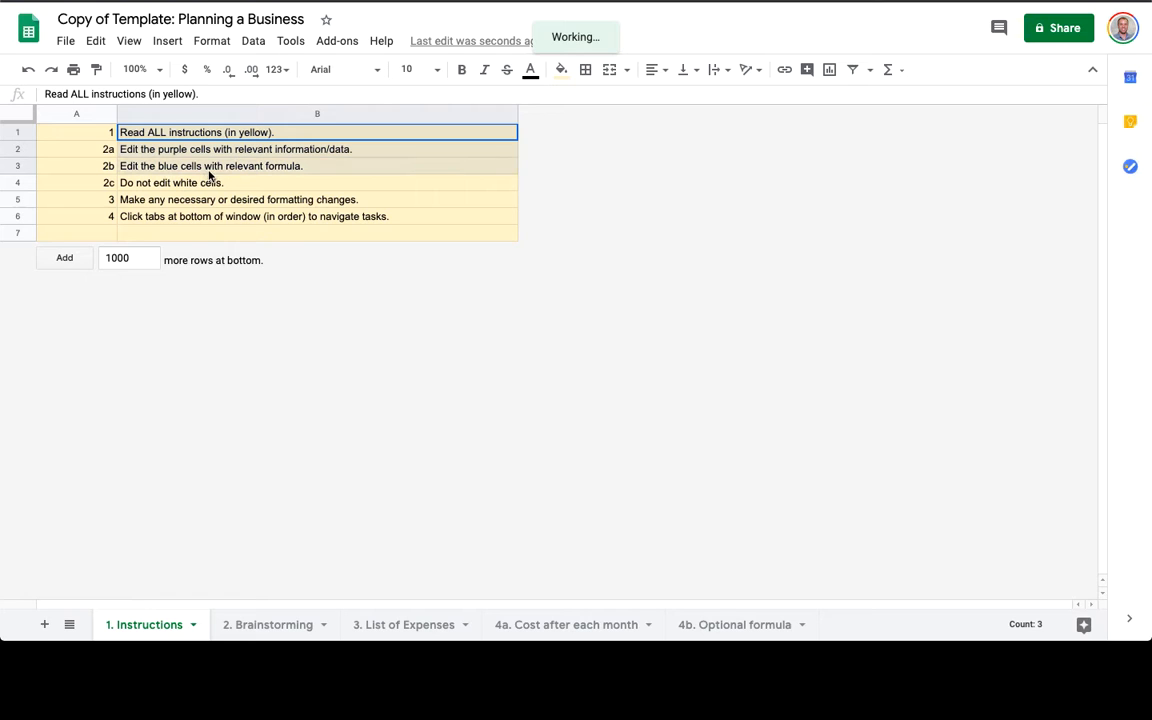
pyautogui.click(163, 183)
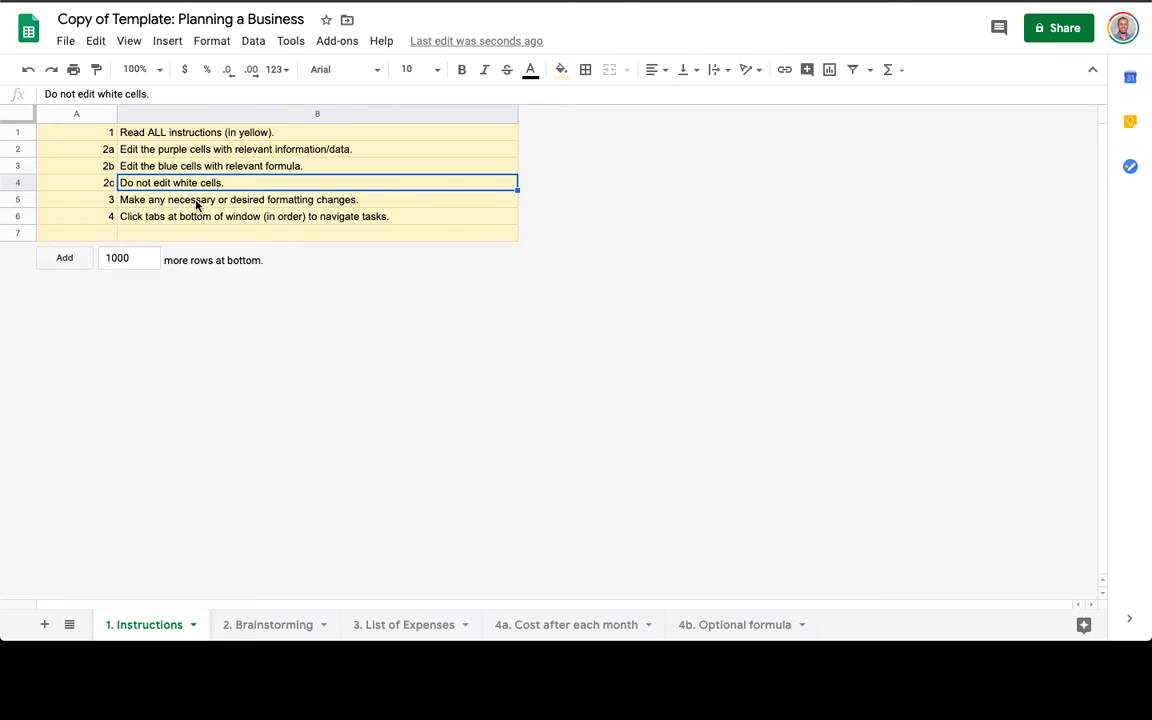
pyautogui.click(196, 202)
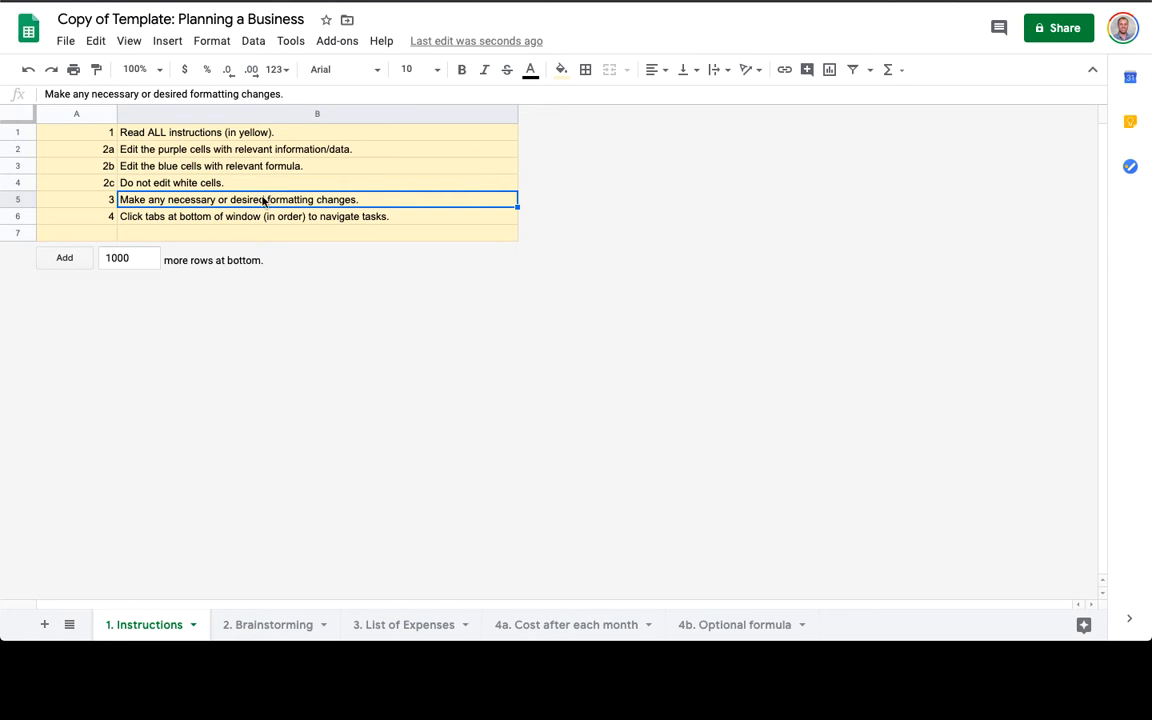
pyautogui.click(197, 216)
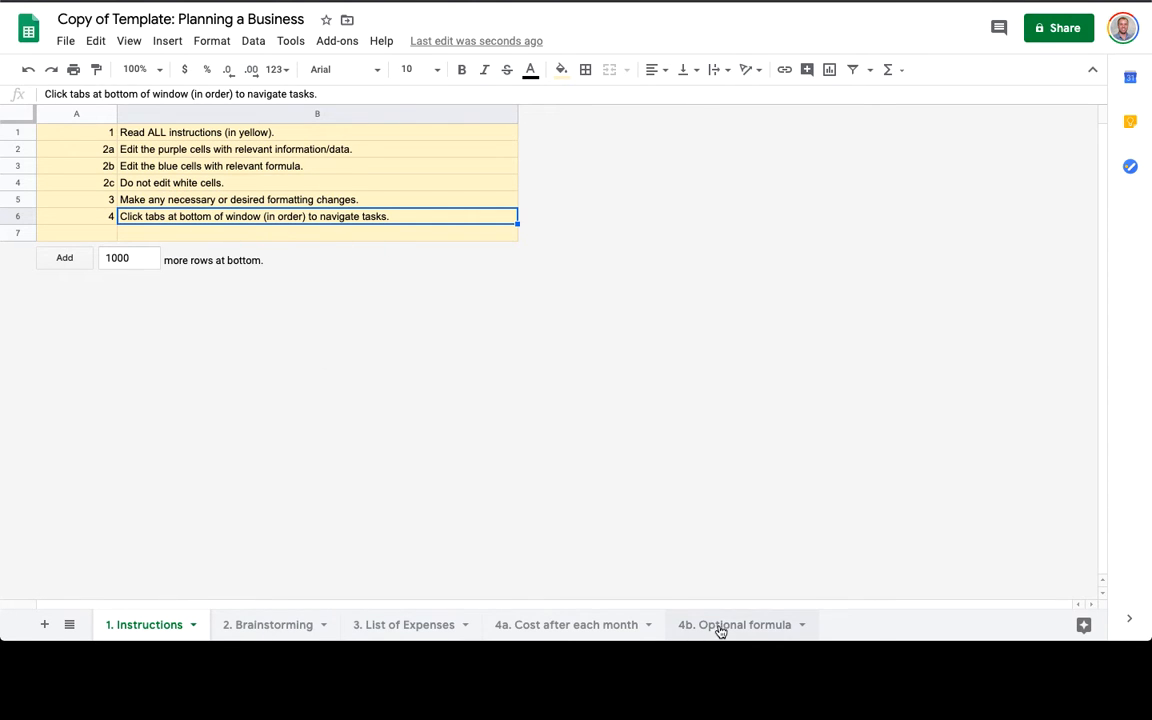
pyautogui.click(257, 627)
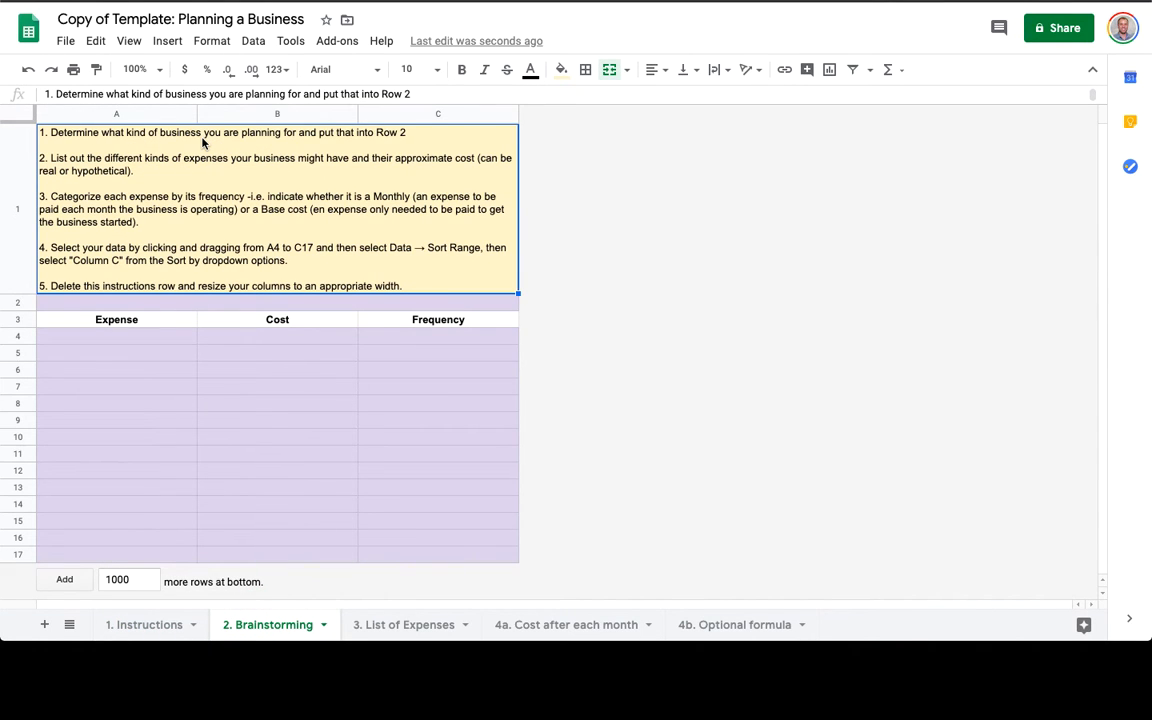
# Enter 'Restaurant Business' in the row 2 title cell, then select A4 for the expense list.
pyautogui.click(235, 303)
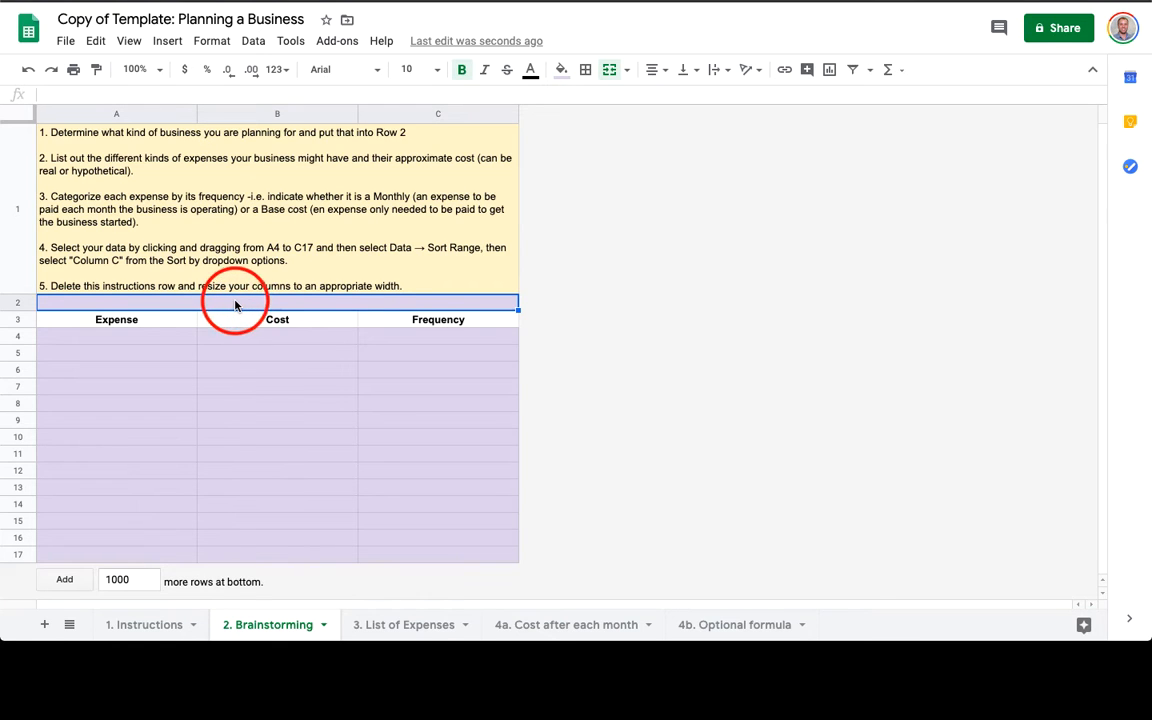
pyautogui.write('Restauran')
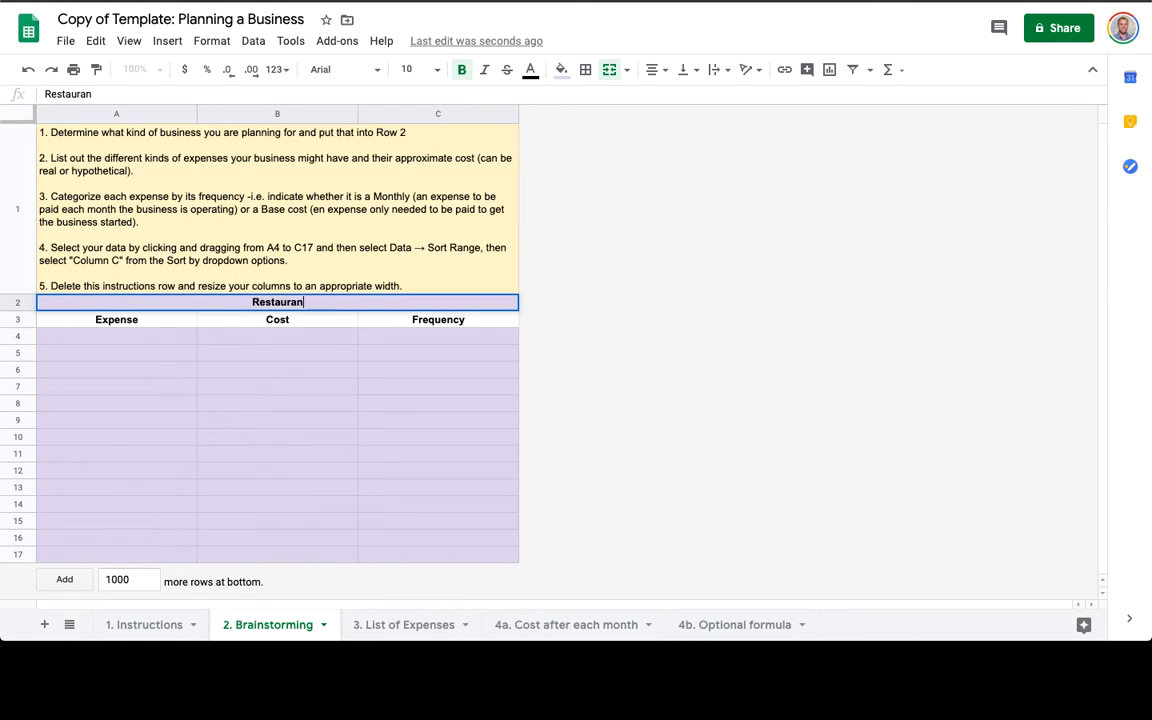
pyautogui.write('t Business')
pyautogui.press('Return')
pyautogui.click(140, 334)
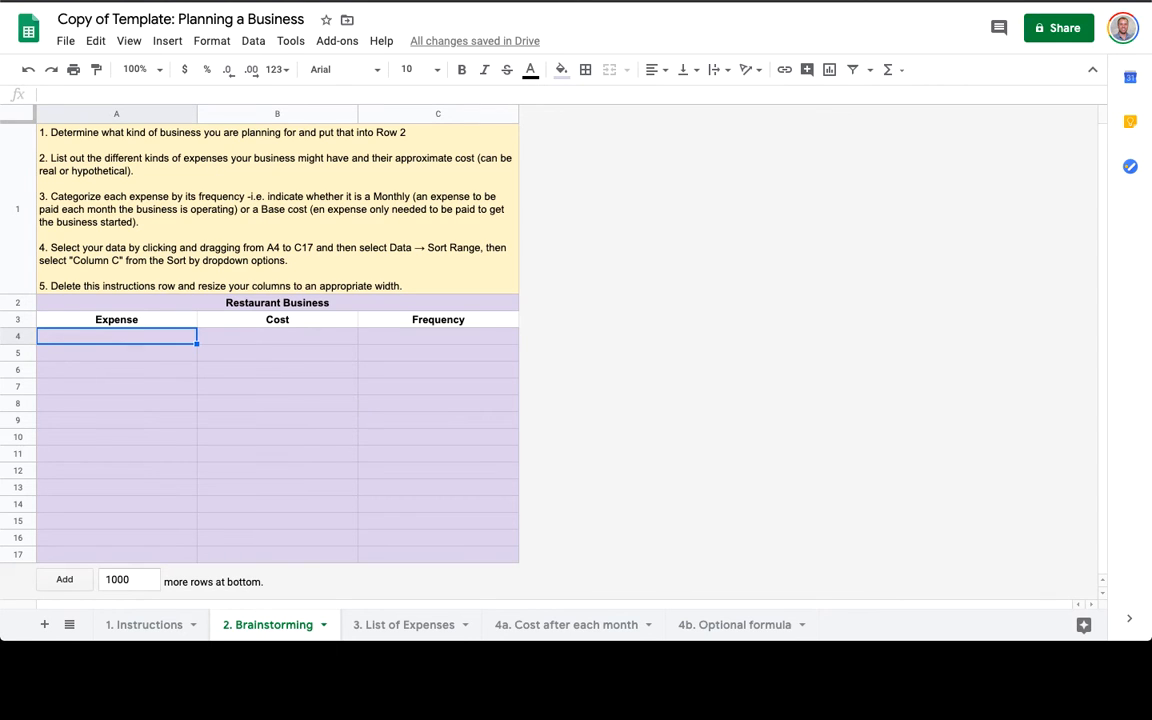
# List Advertising, Building remodel, Cooking equipment and Food & Beverages down column A.
pyautogui.write('Advertising')
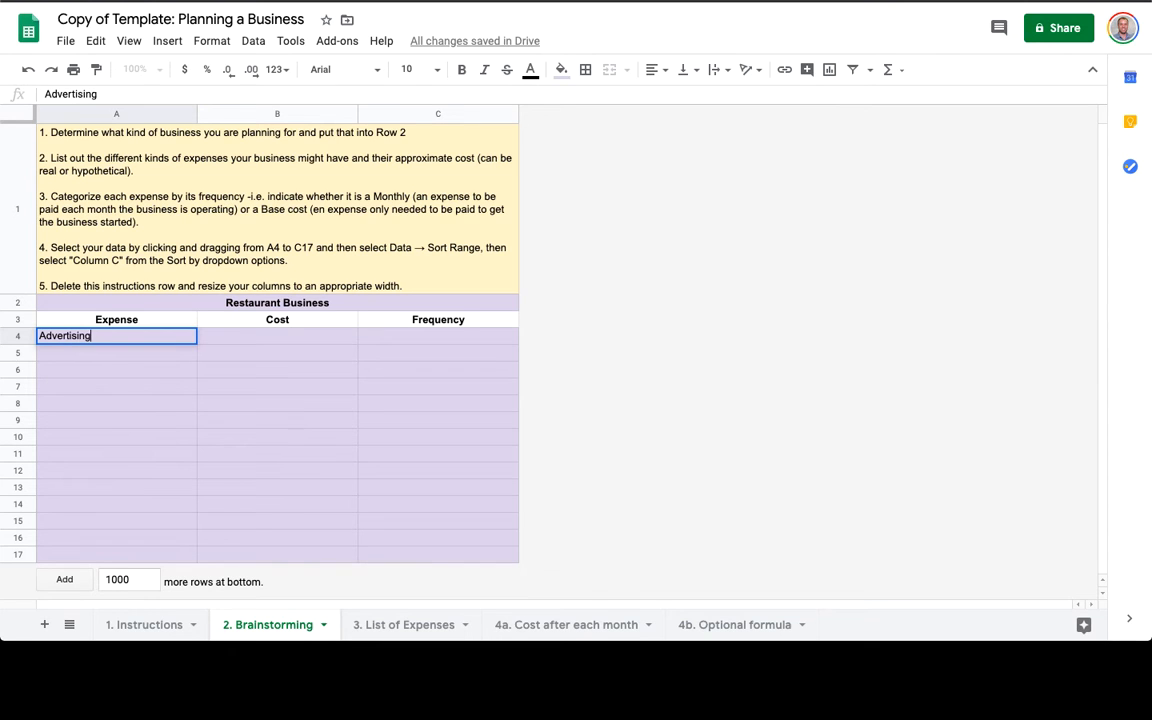
pyautogui.press('Return')
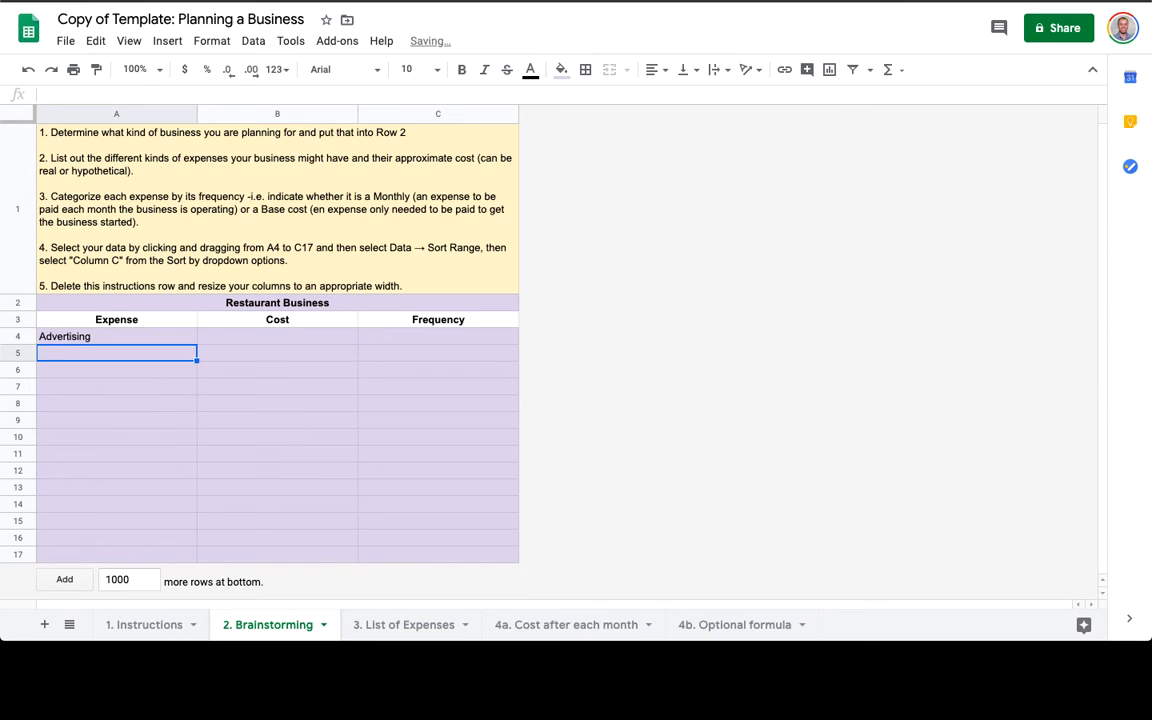
pyautogui.write('Building')
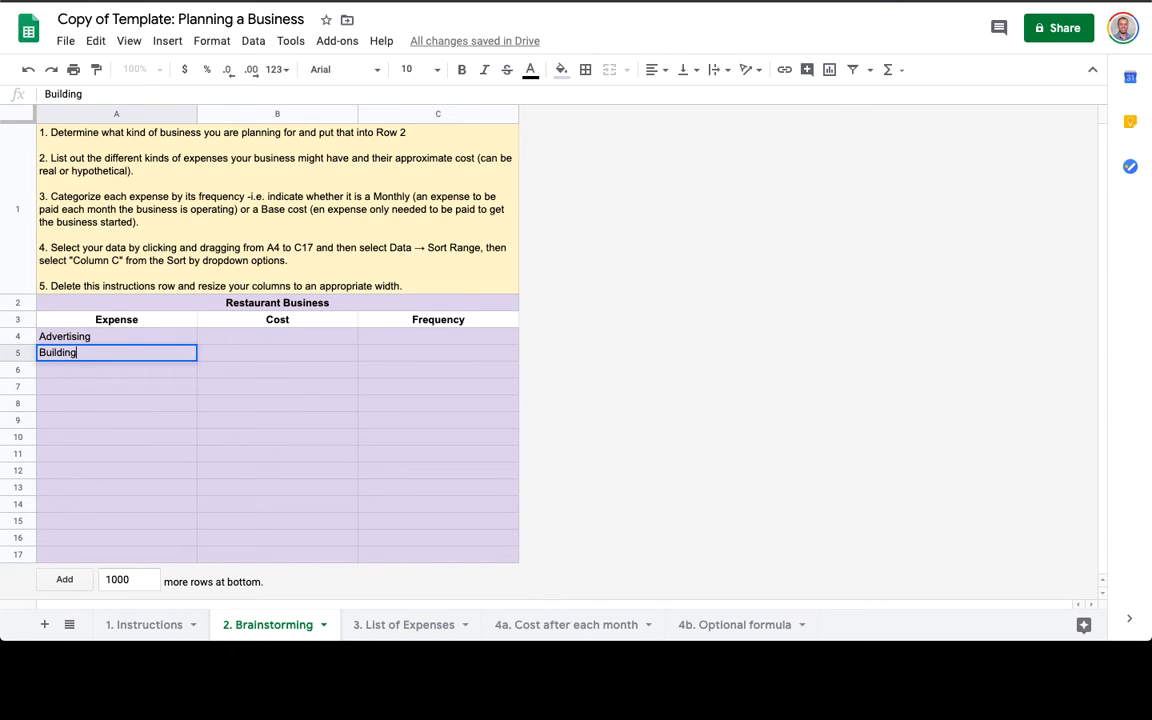
pyautogui.write(' remodel')
pyautogui.press('Return')
pyautogui.write('Cooking e')
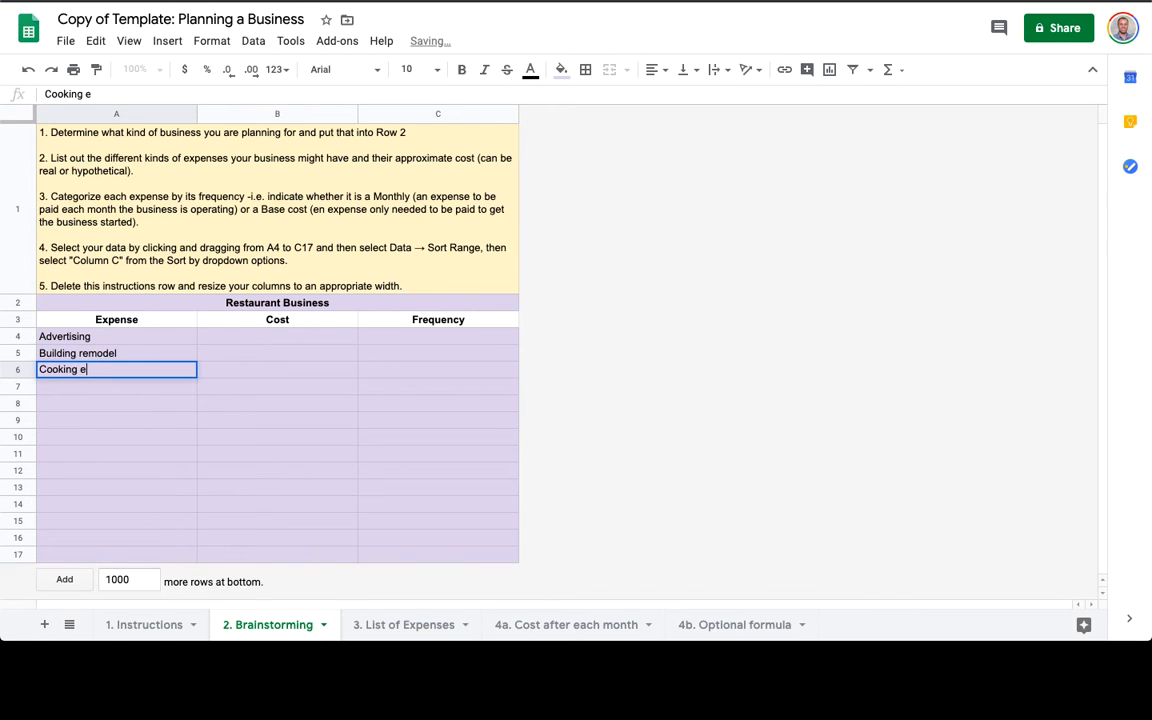
pyautogui.write('quipment')
pyautogui.press('Return')
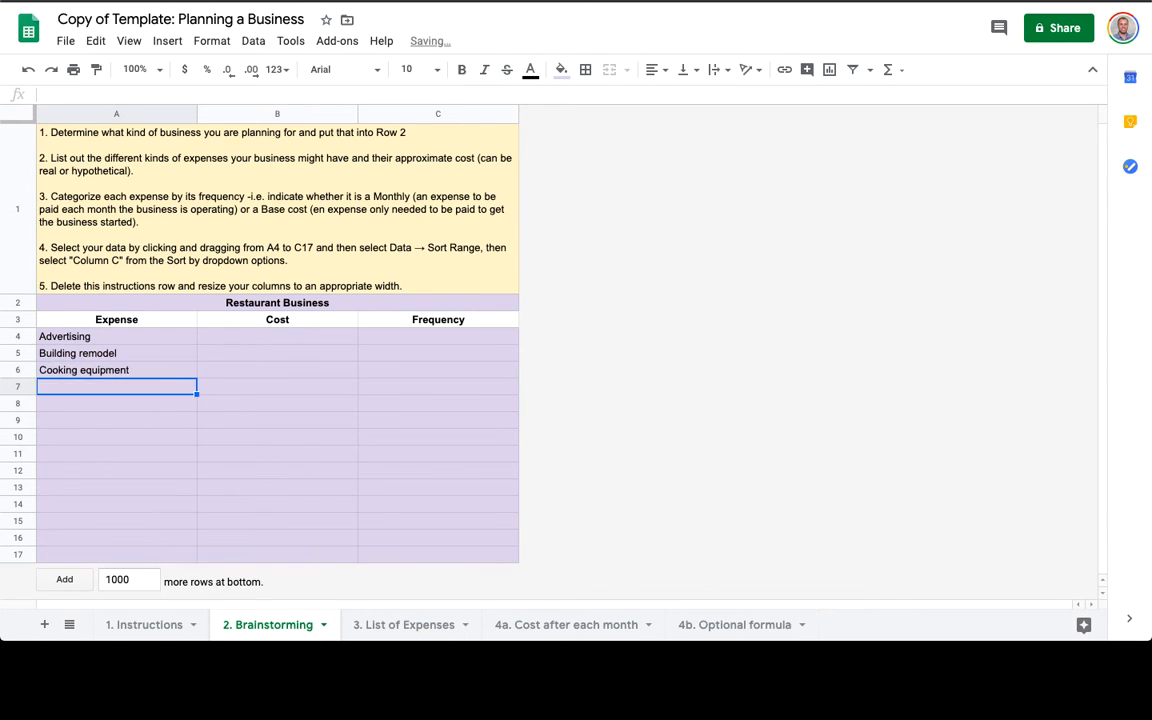
pyautogui.write('Food &')
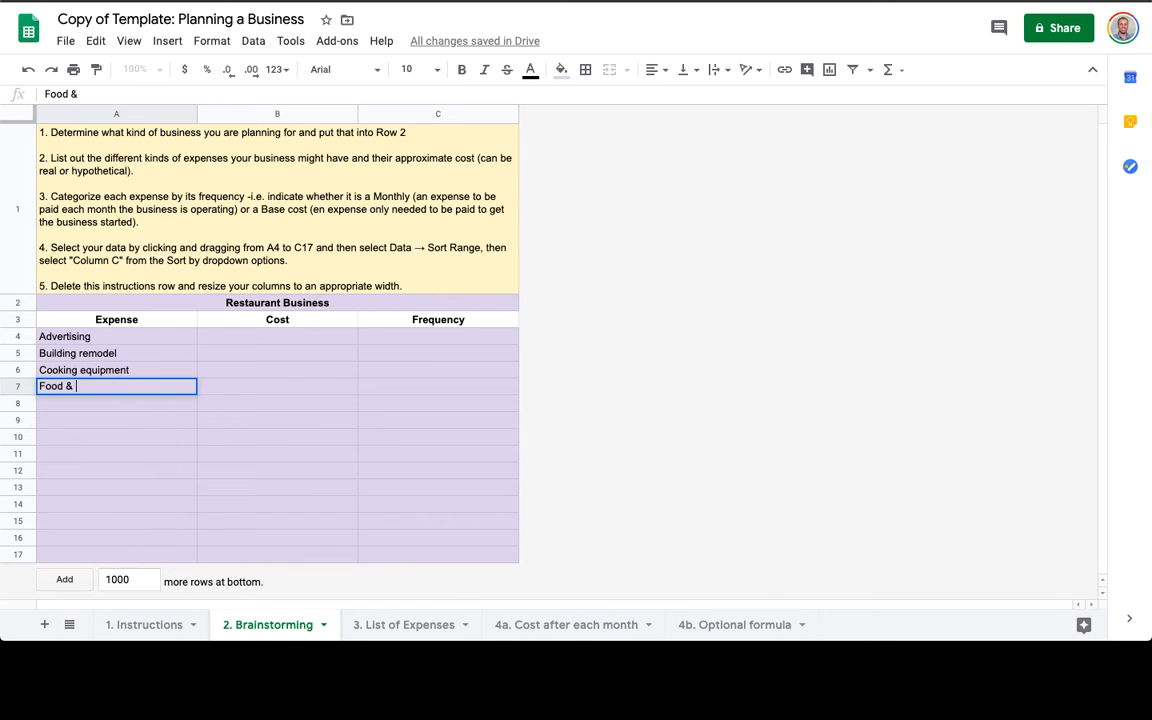
pyautogui.write(' Beverages')
pyautogui.press('Return')
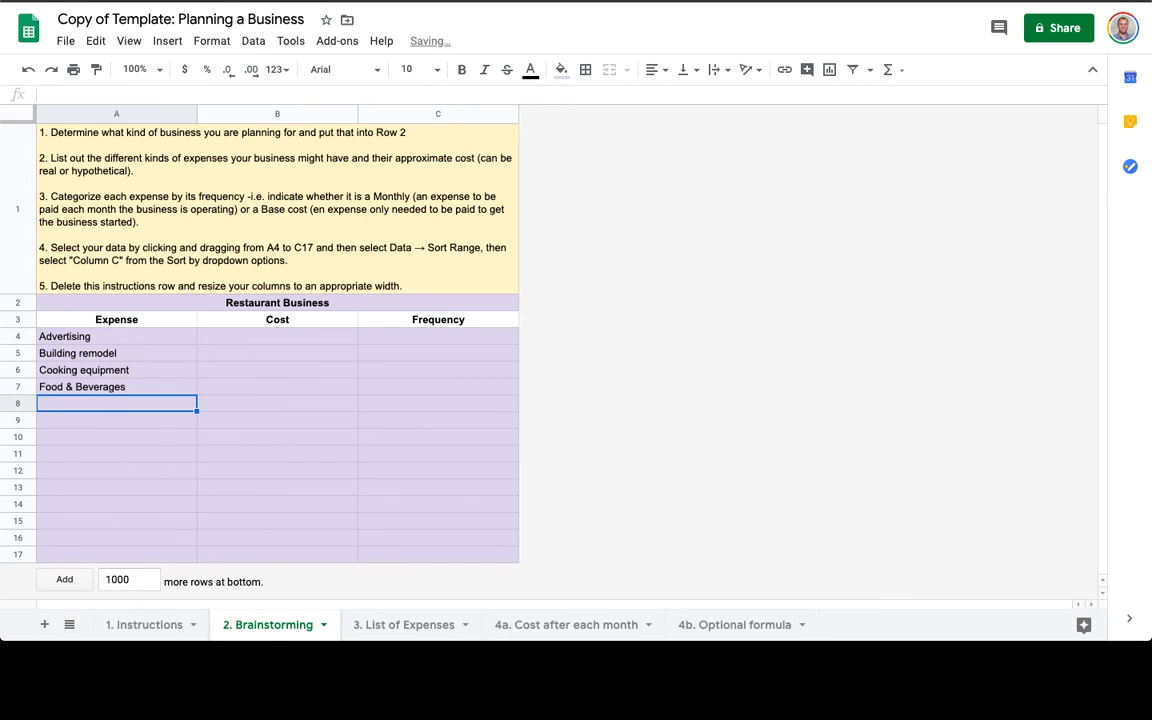
# Continue the expense list with Inspections Fees, Insurance, Permits & Licenses, Publicity and Rent/Lease.
pyautogui.write('inspe')
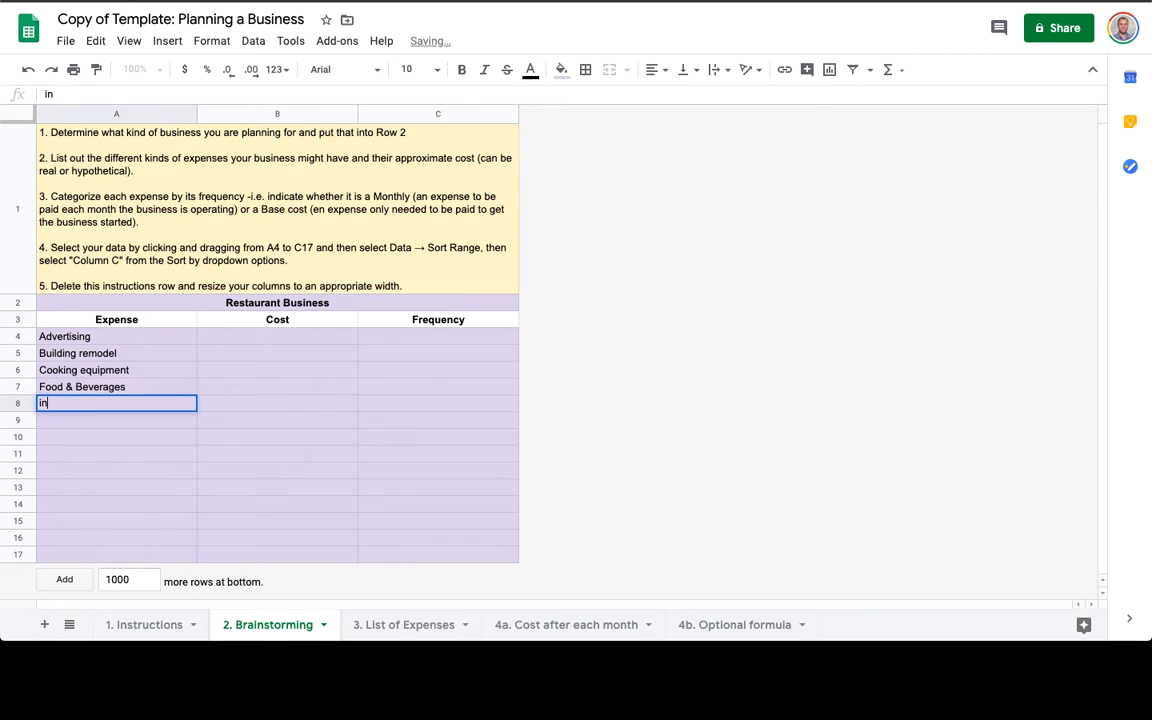
pyautogui.press('shift+super+Left')
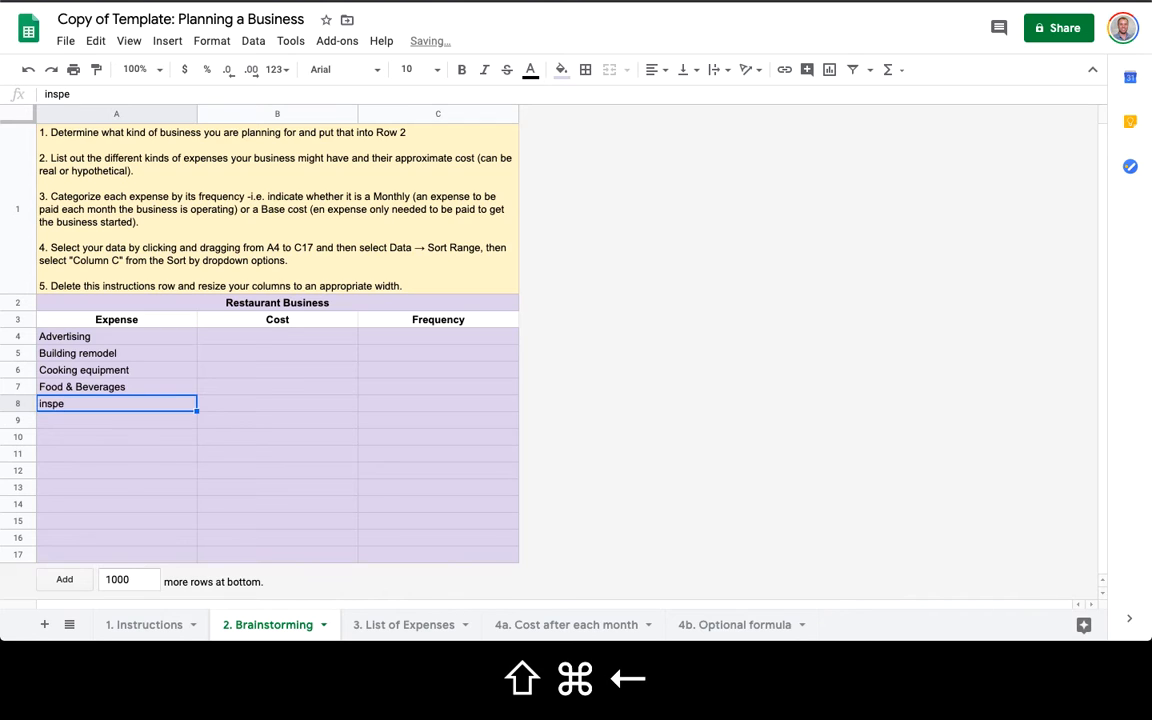
pyautogui.write('Inspecti')
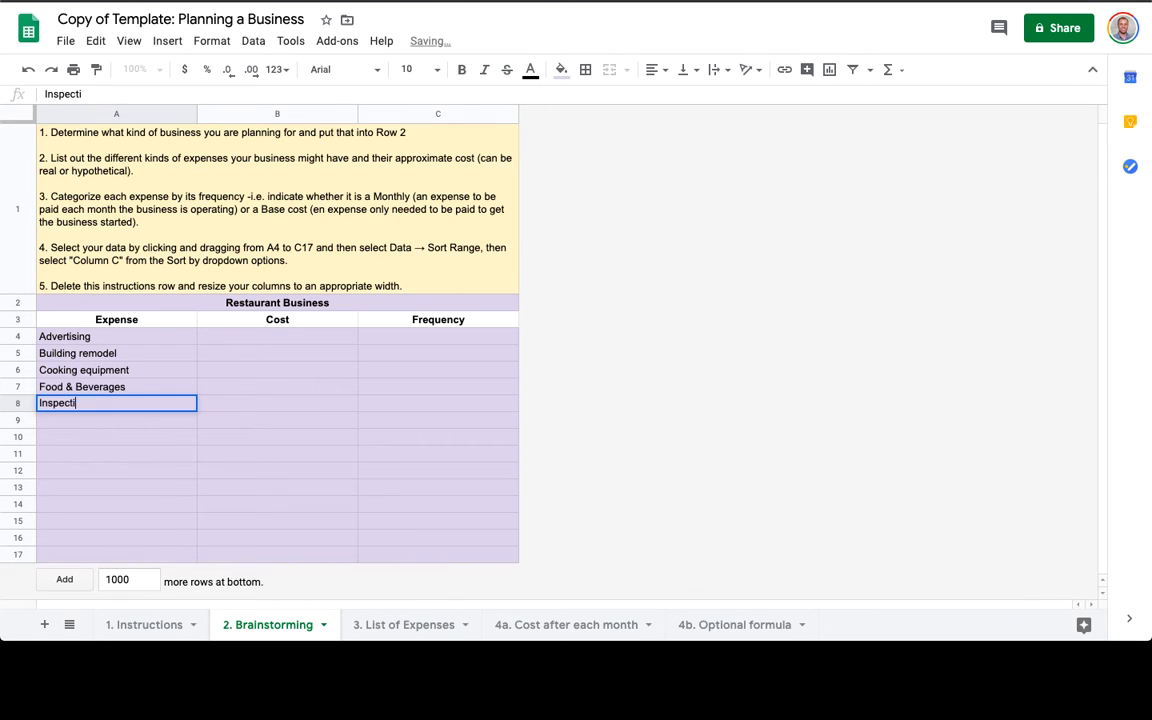
pyautogui.write('ons Fees')
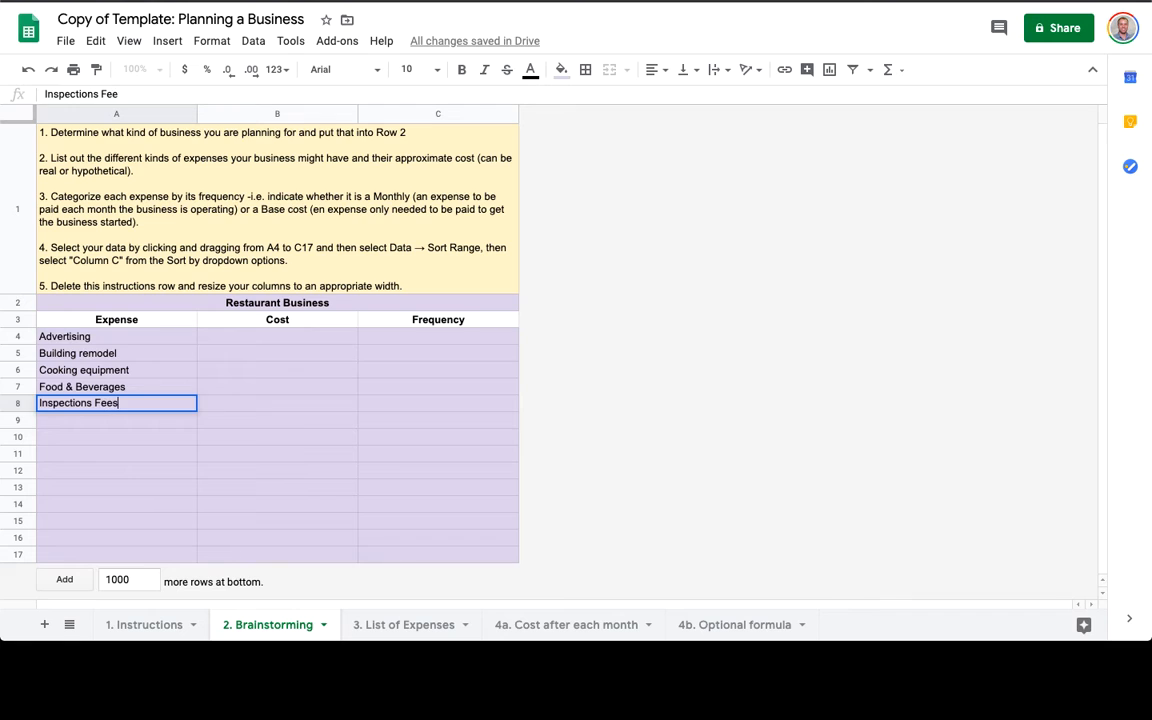
pyautogui.press('Return')
pyautogui.write('Insura')
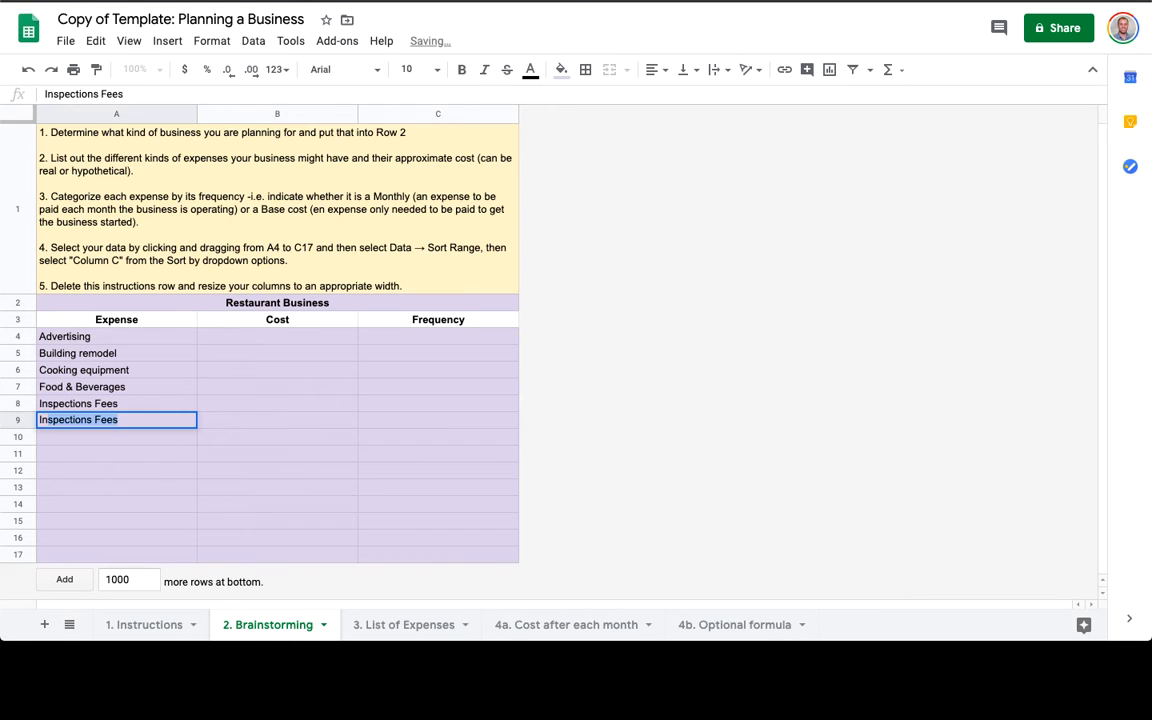
pyautogui.write('nce')
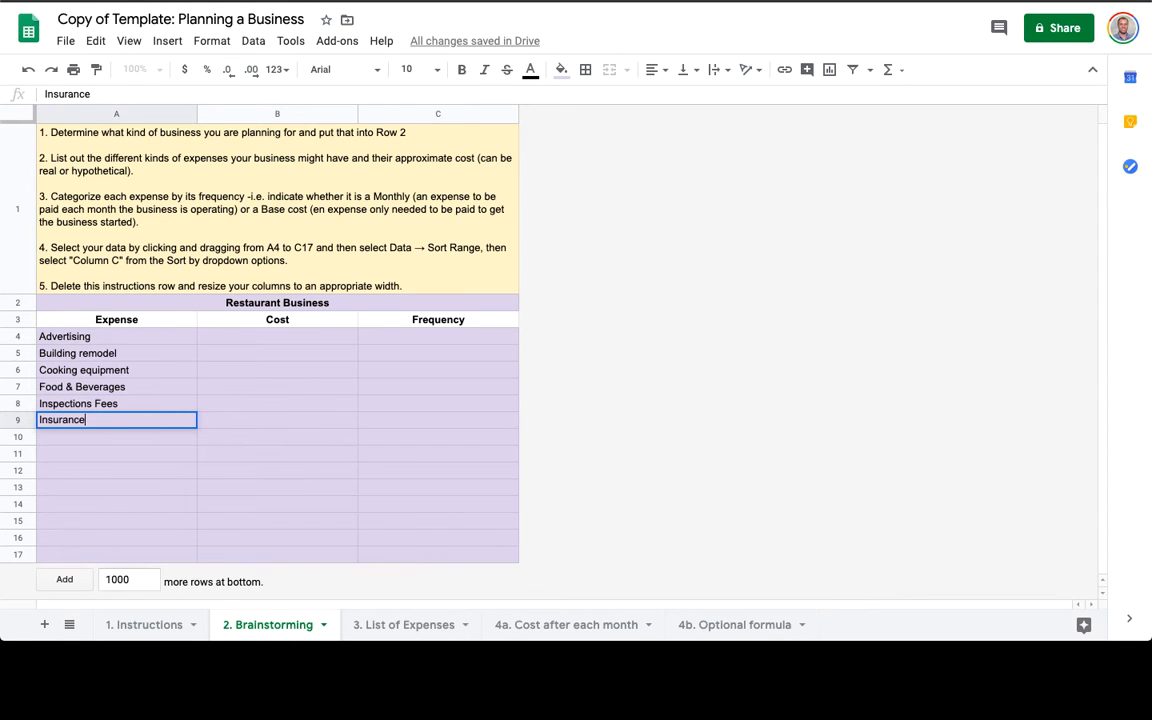
pyautogui.press('Return')
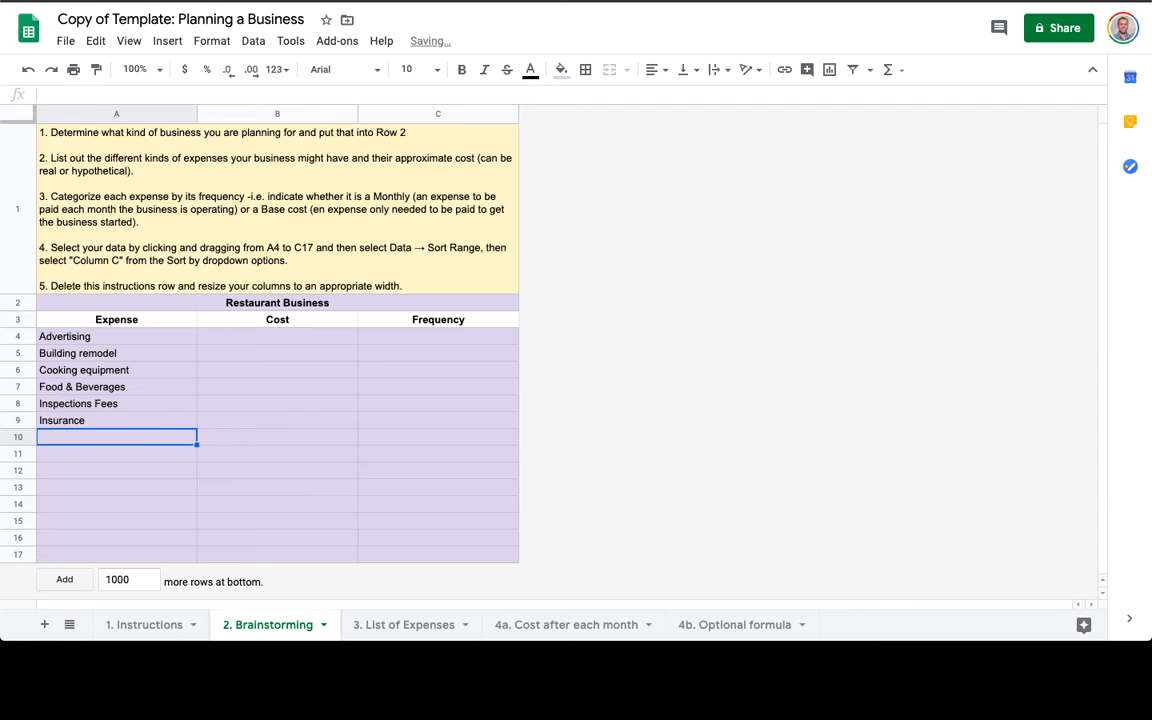
pyautogui.write('Permits &')
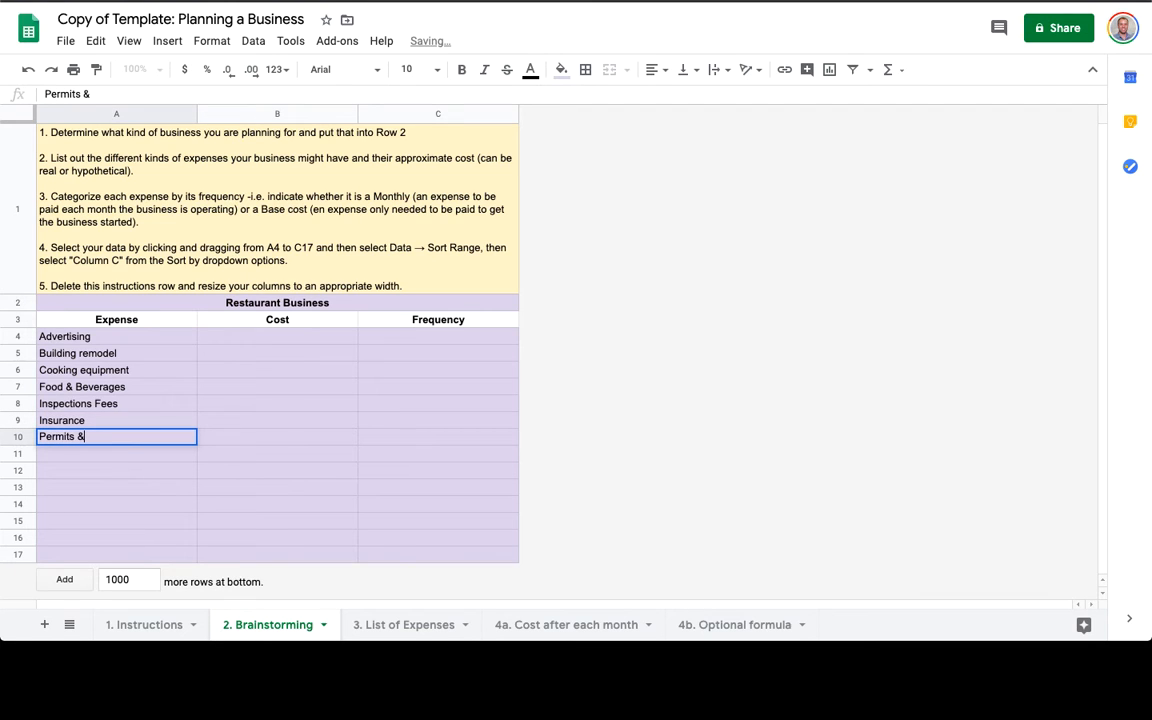
pyautogui.write(' Licen')
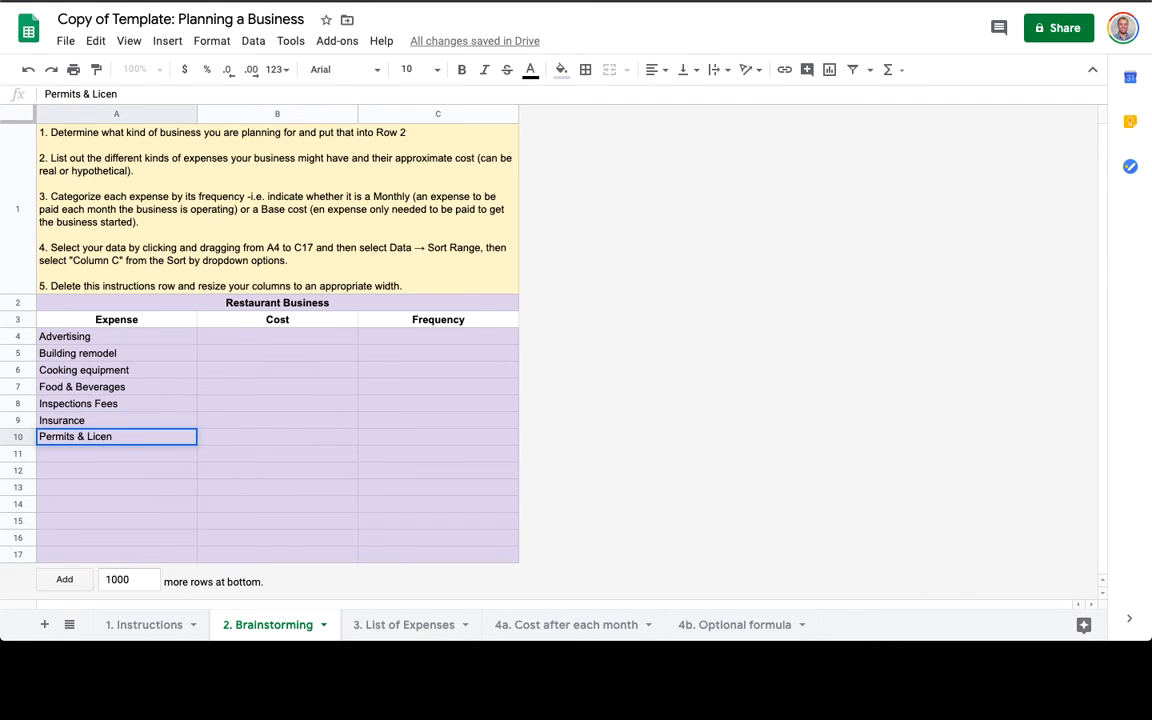
pyautogui.write('cses')
pyautogui.press('Return')
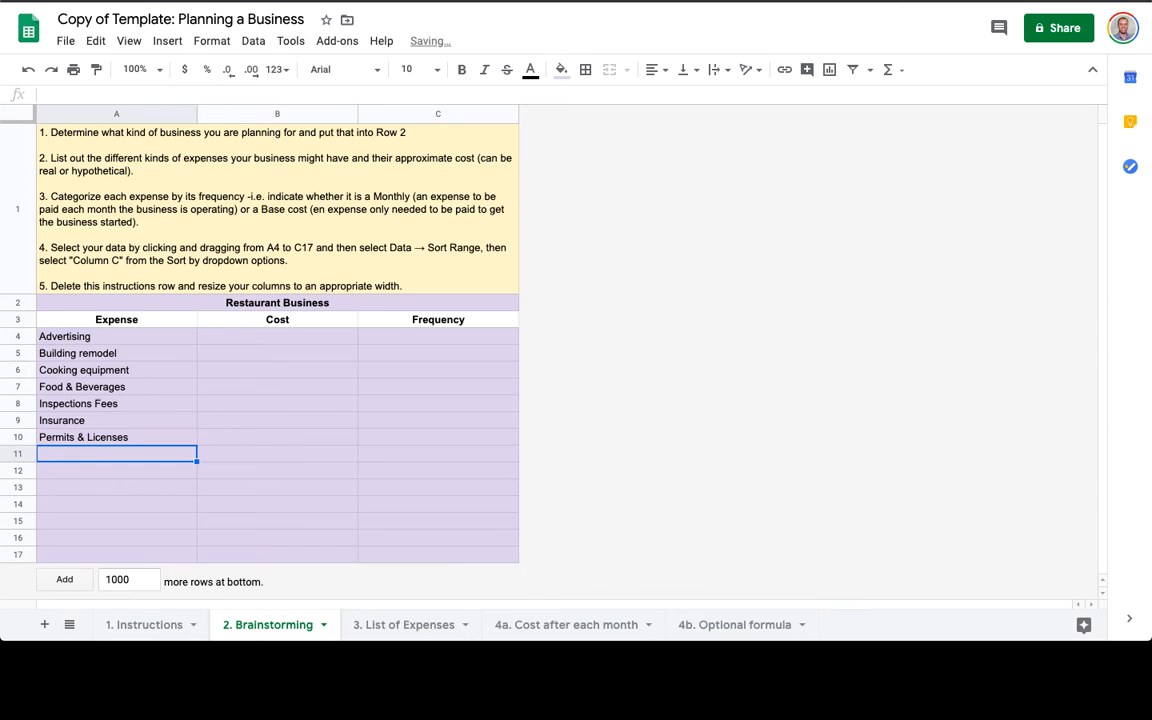
pyautogui.write('Publicity')
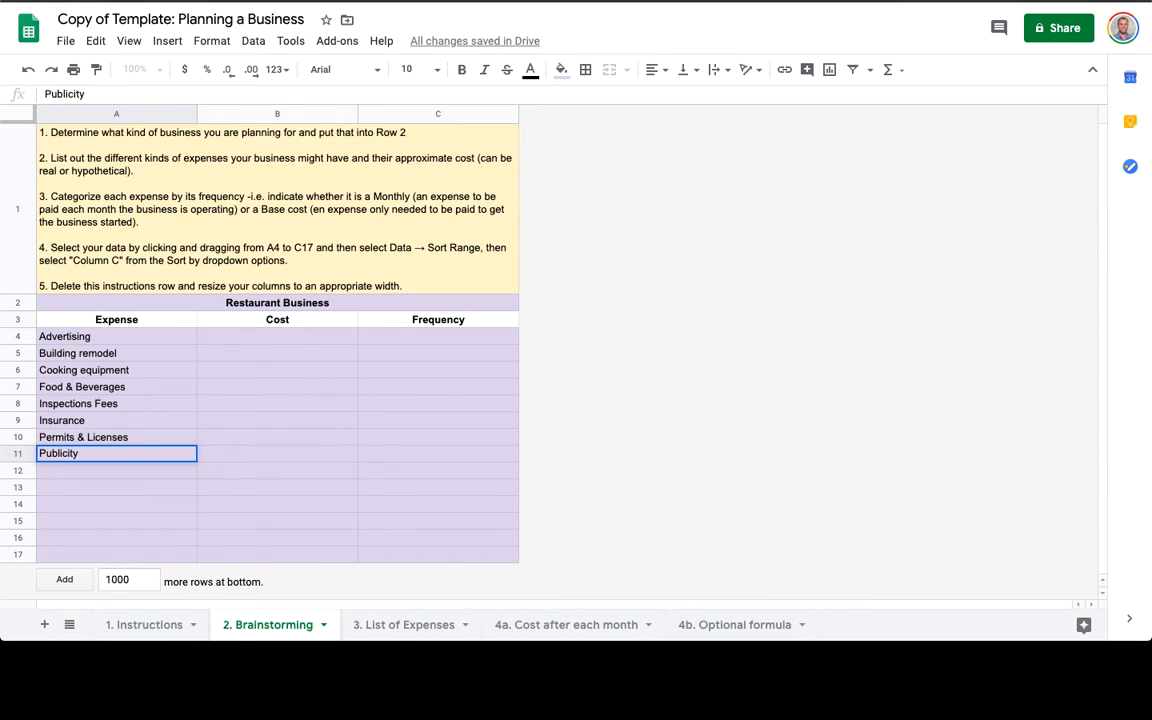
pyautogui.press('Return')
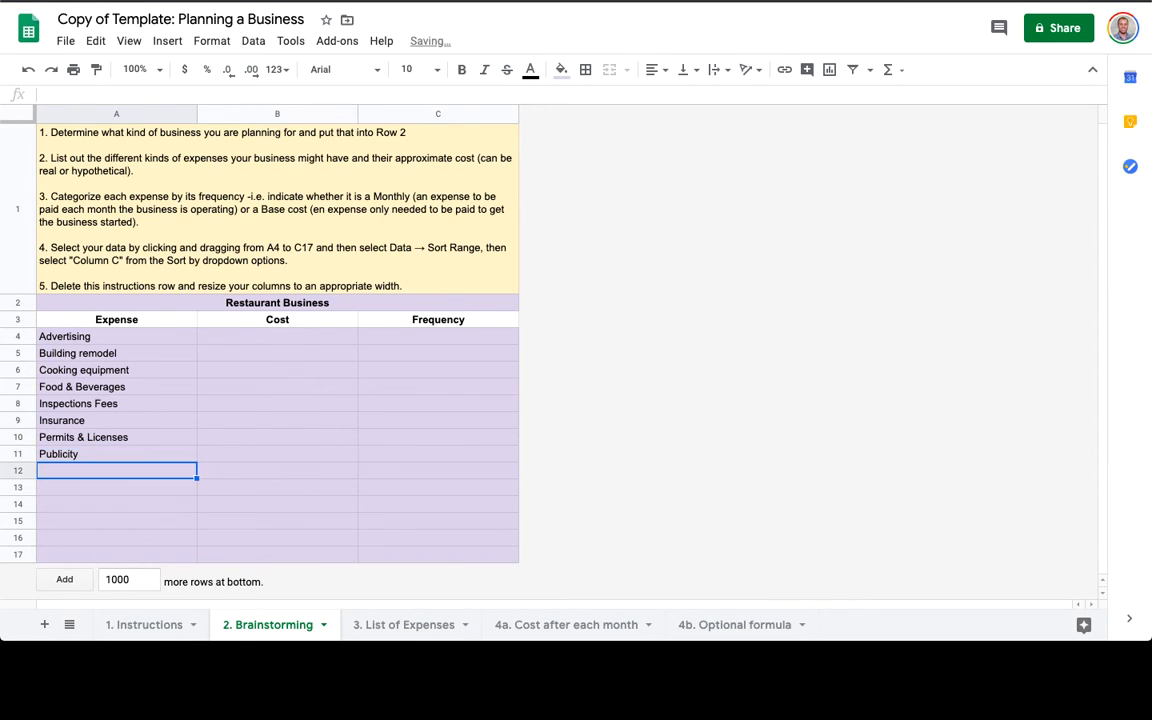
pyautogui.write('Rent')
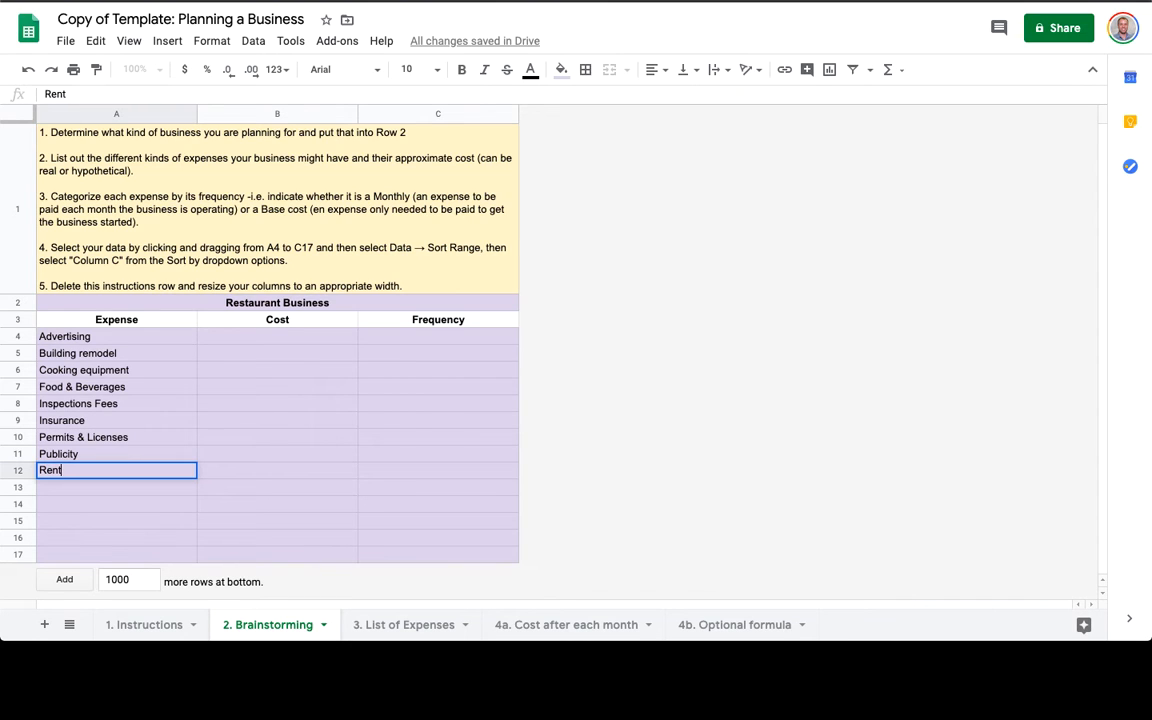
pyautogui.write('/Lease')
# Enter costs 1300, 7000, 8000, 15000 and 3000 for the first five expenses in column B.
pyautogui.click(286, 345)
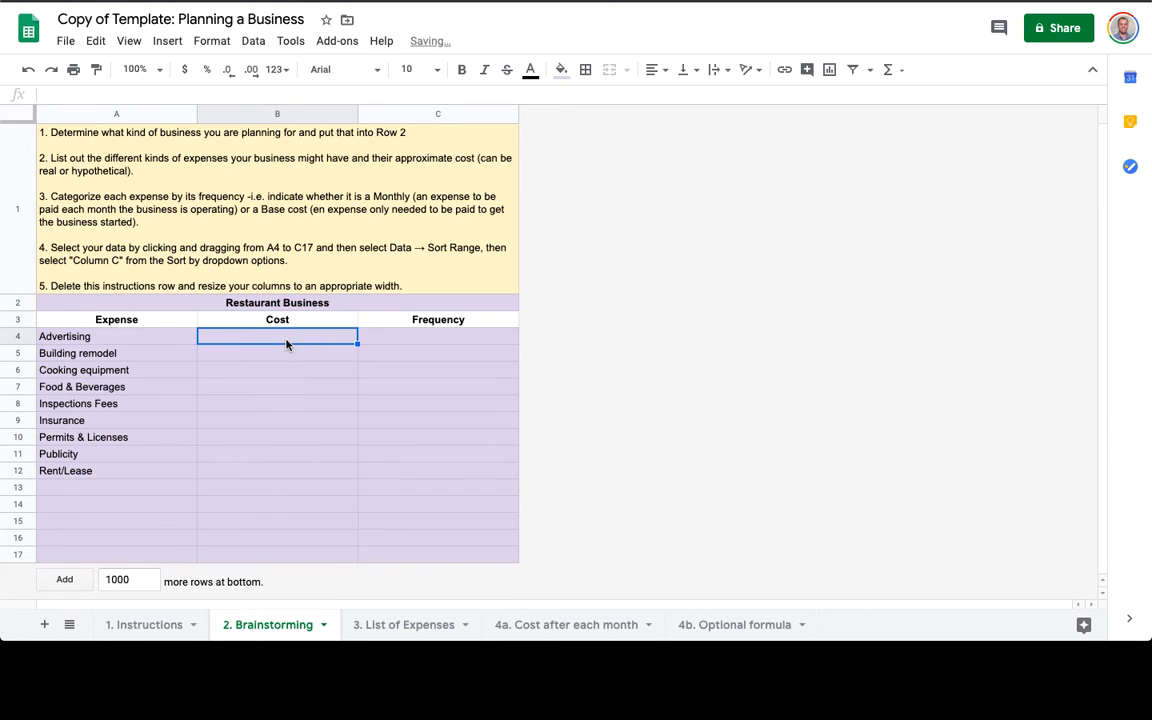
pyautogui.write('1300')
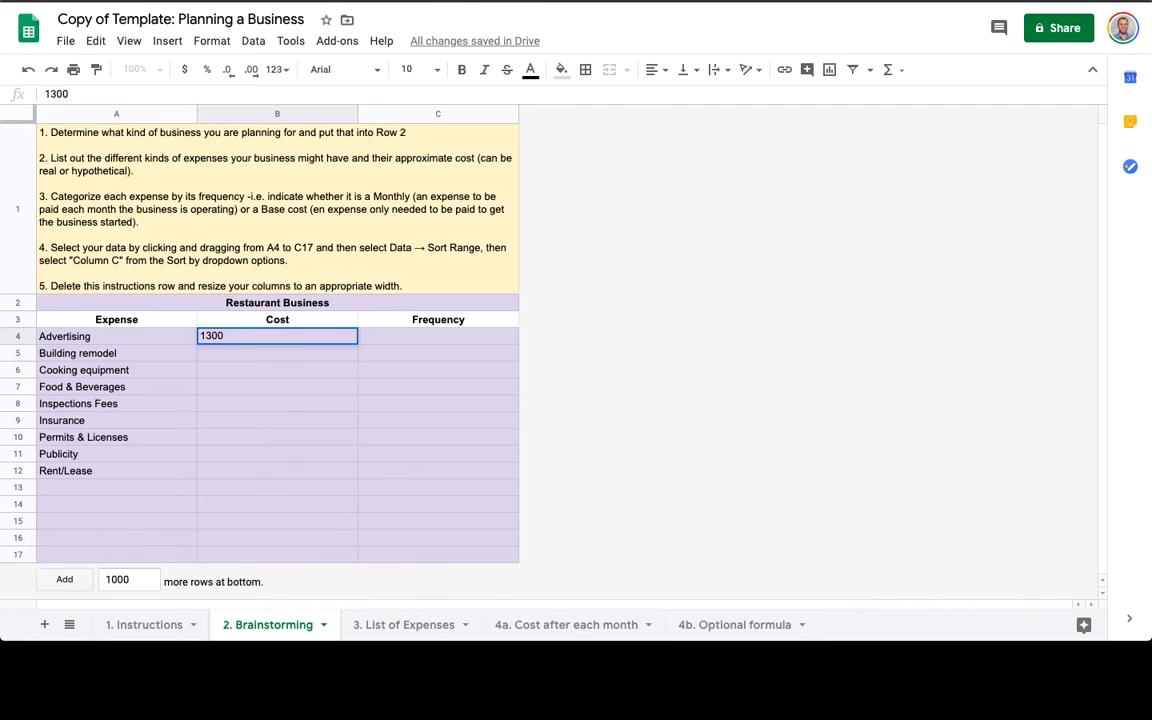
pyautogui.press('Return')
pyautogui.write('7000')
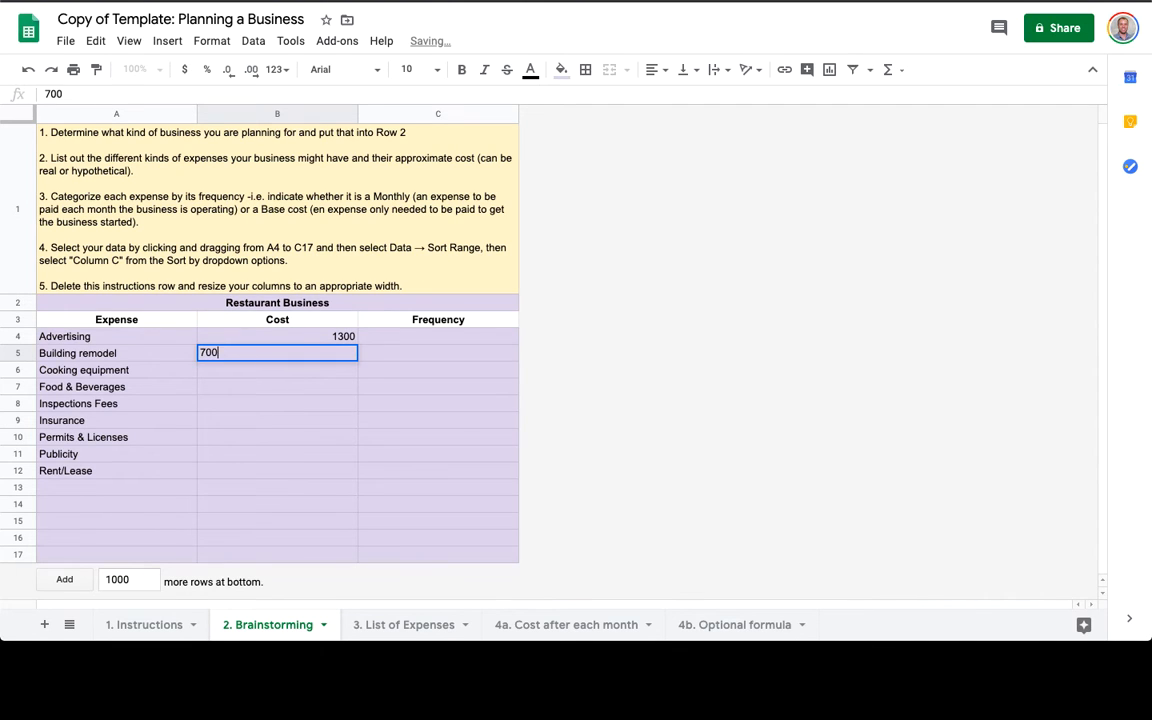
pyautogui.press('Return')
pyautogui.write('8000')
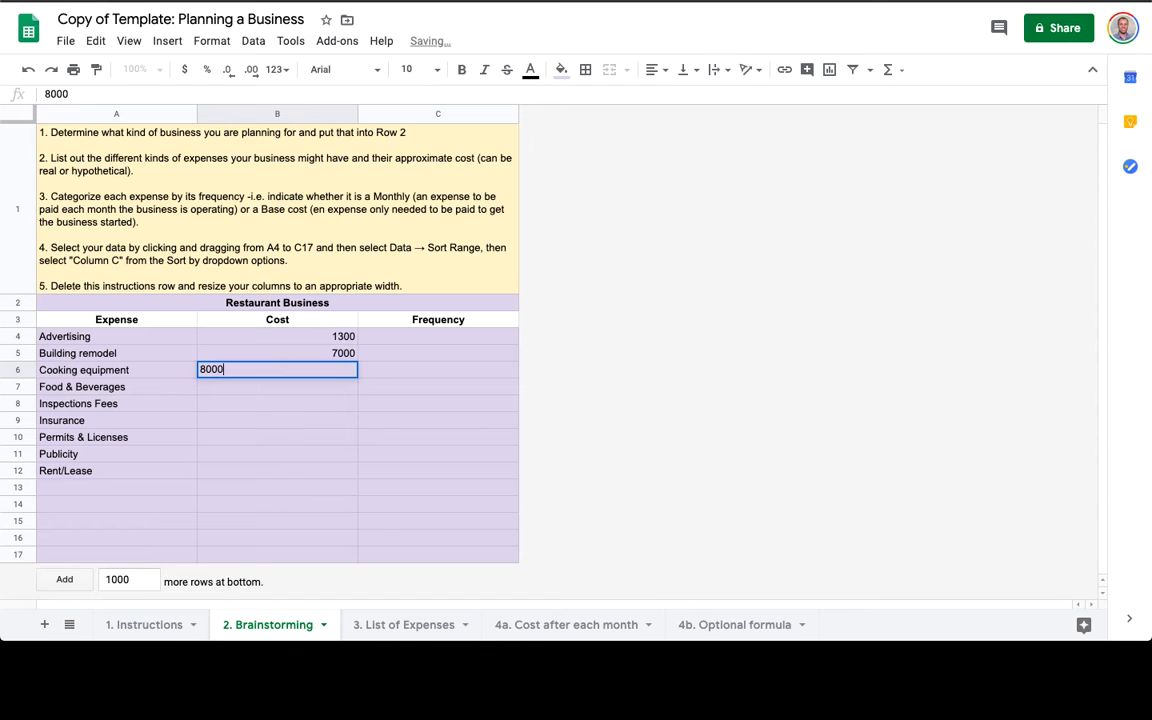
pyautogui.press('Return')
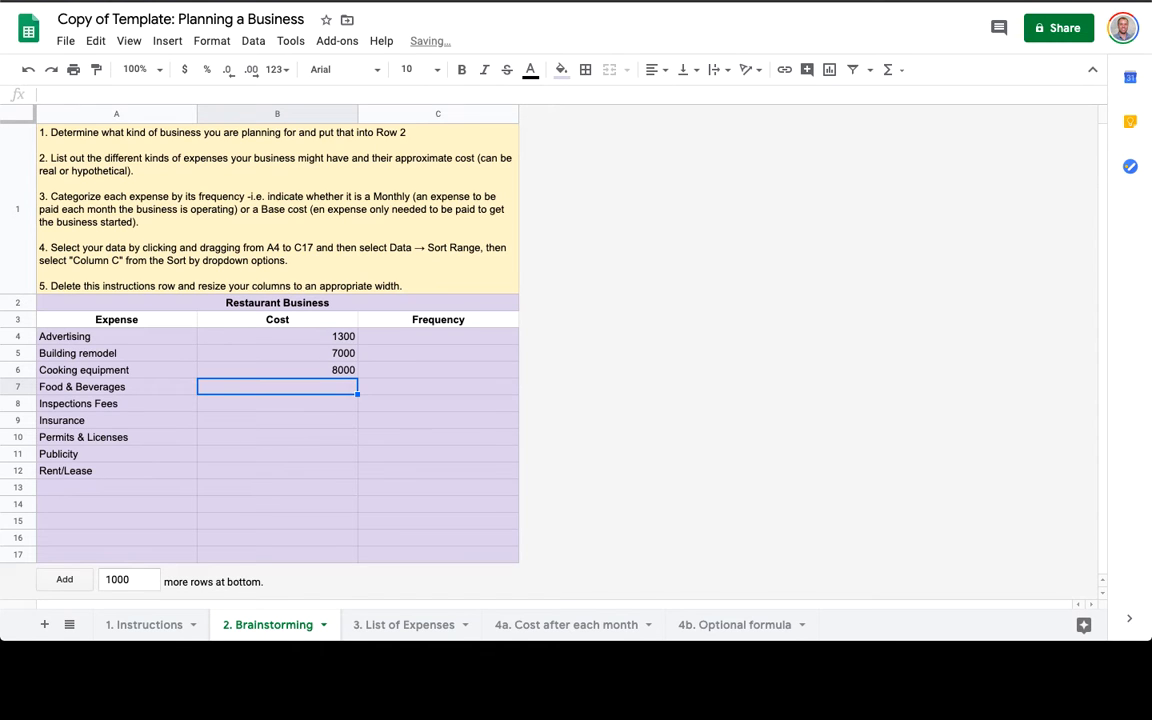
pyautogui.write('15000')
pyautogui.press('Return')
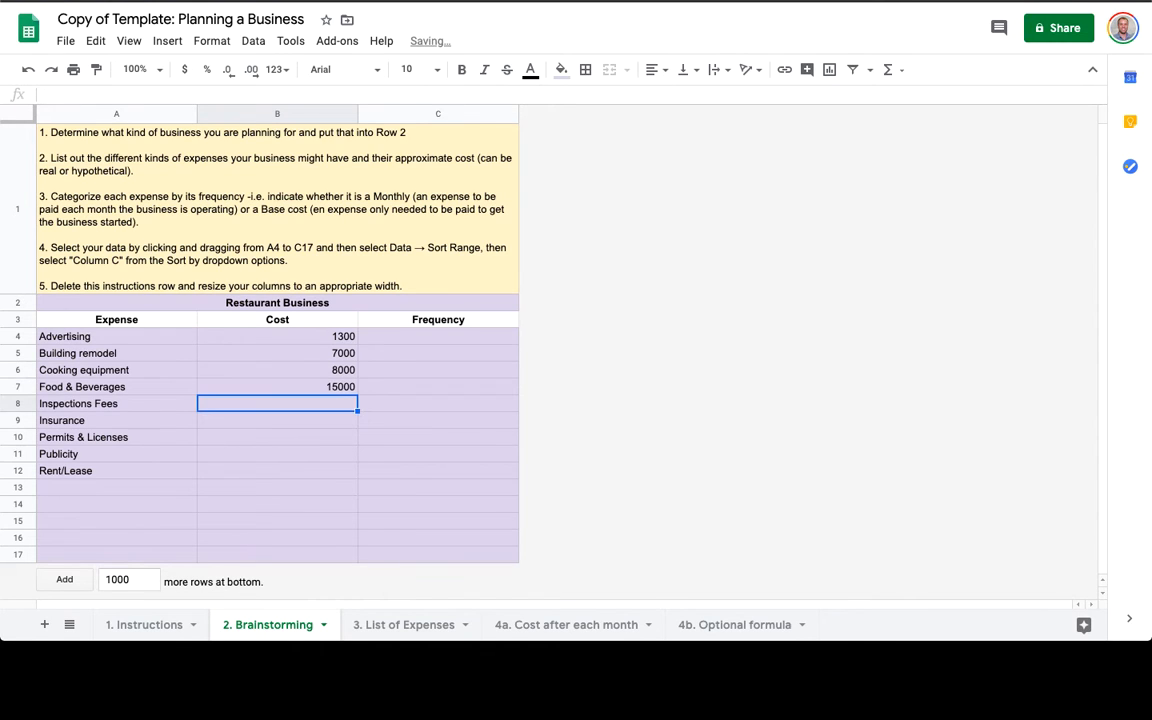
pyautogui.write('3000')
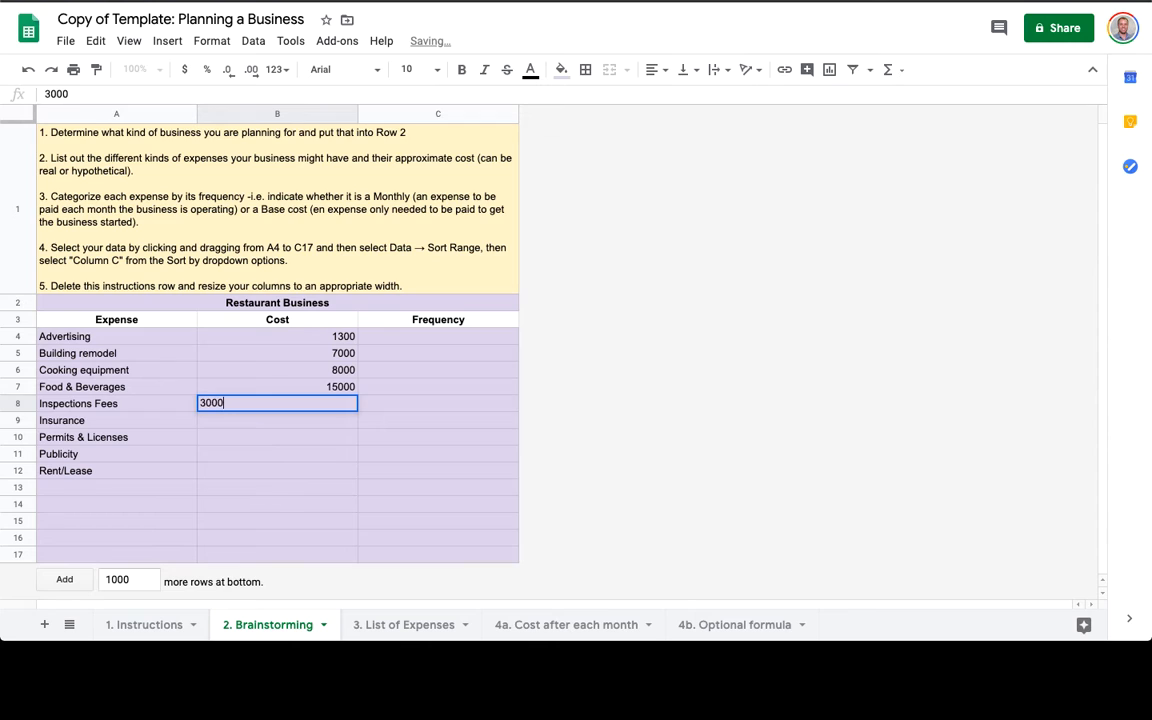
pyautogui.press('Return')
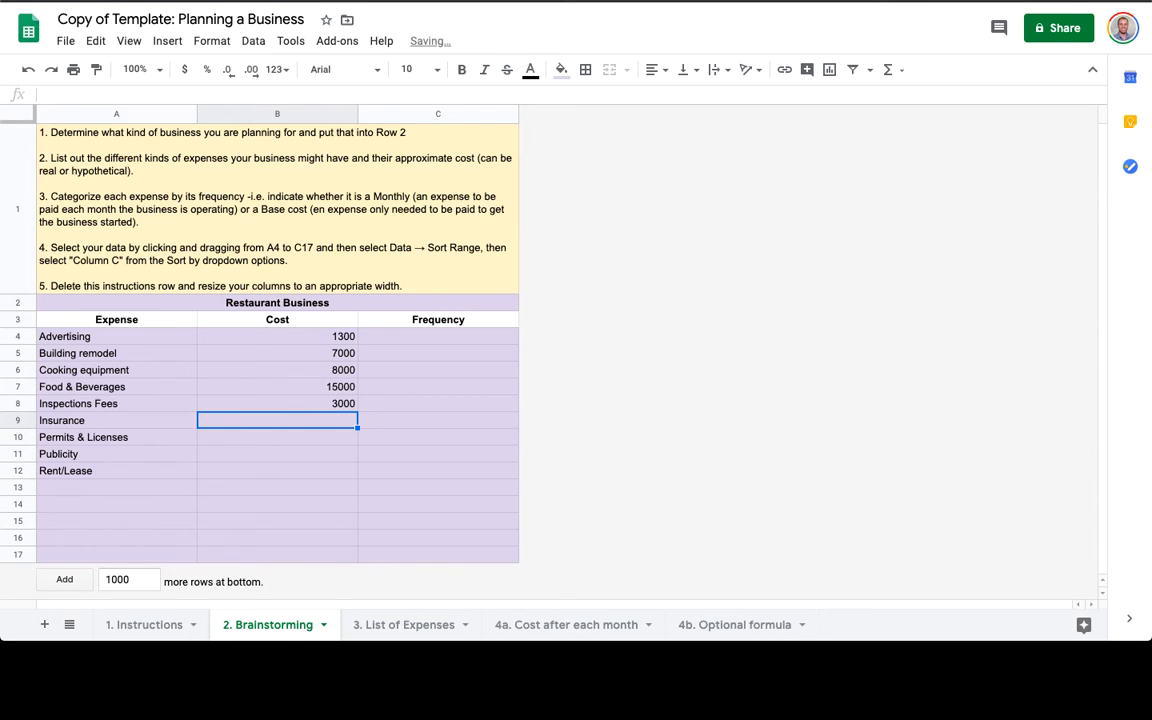
# Enter costs 500, 2000, 5000 and 3000 for the remaining expenses, then move into the Frequency column.
pyautogui.write('500')
pyautogui.press('Return')
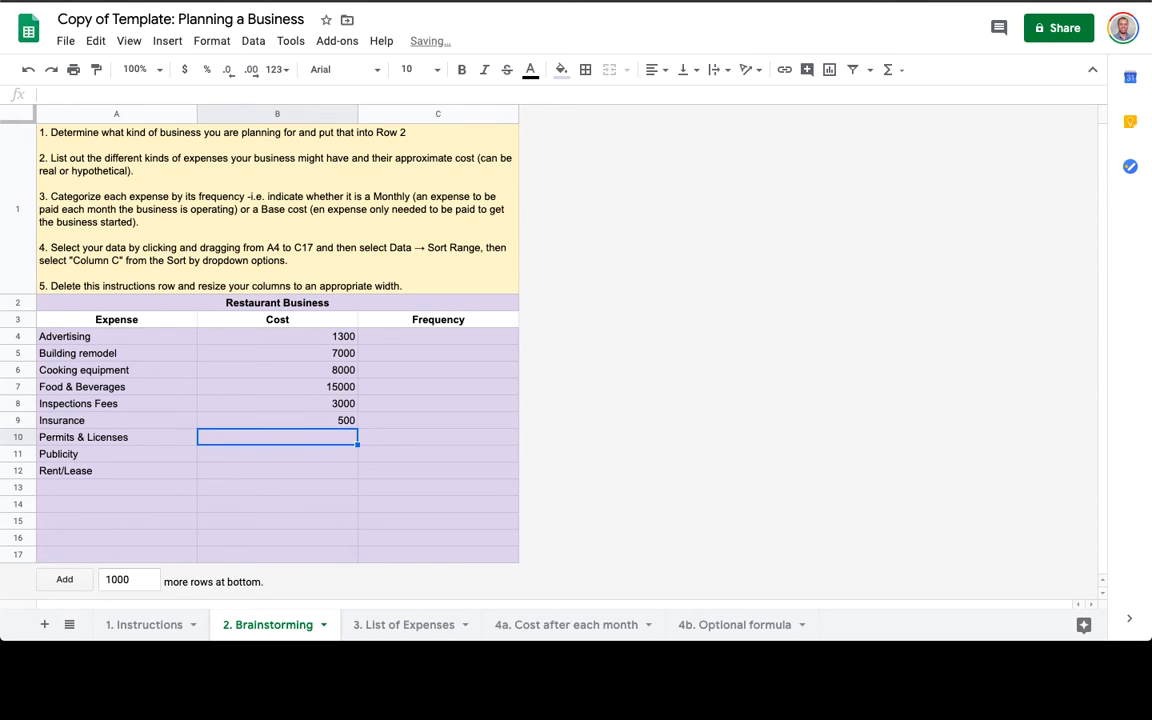
pyautogui.write('2000')
pyautogui.press('Return')
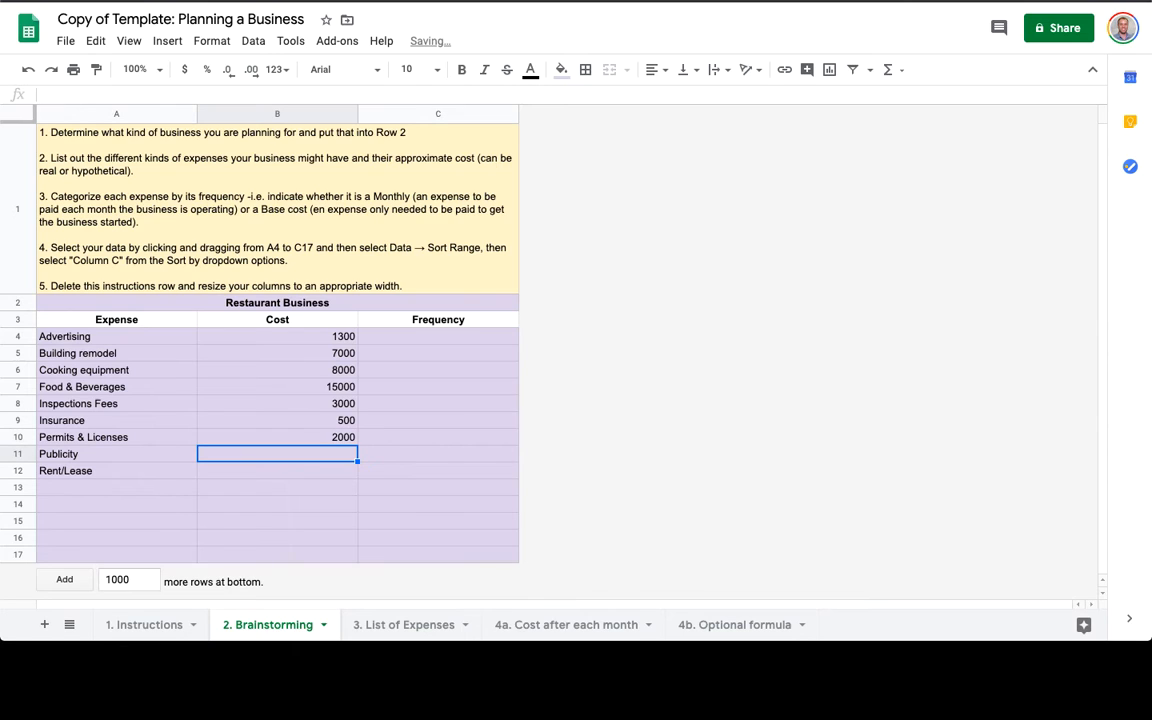
pyautogui.write('5000')
pyautogui.press('Return')
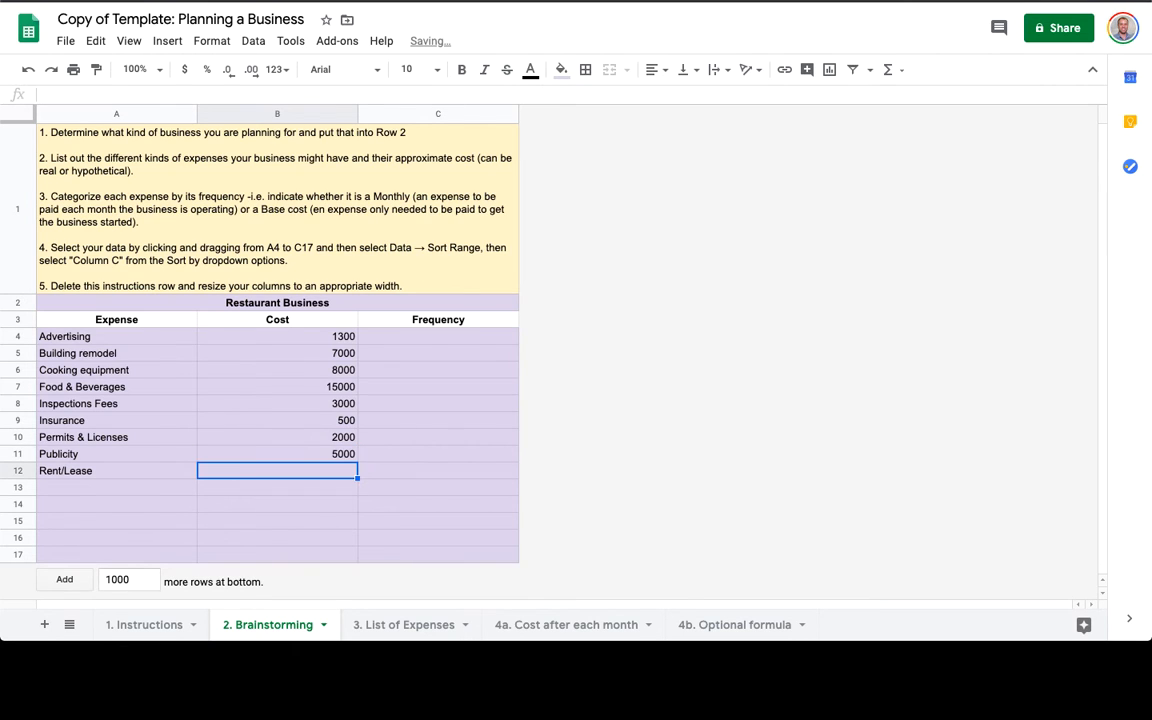
pyautogui.write('3000')
pyautogui.press('Return')
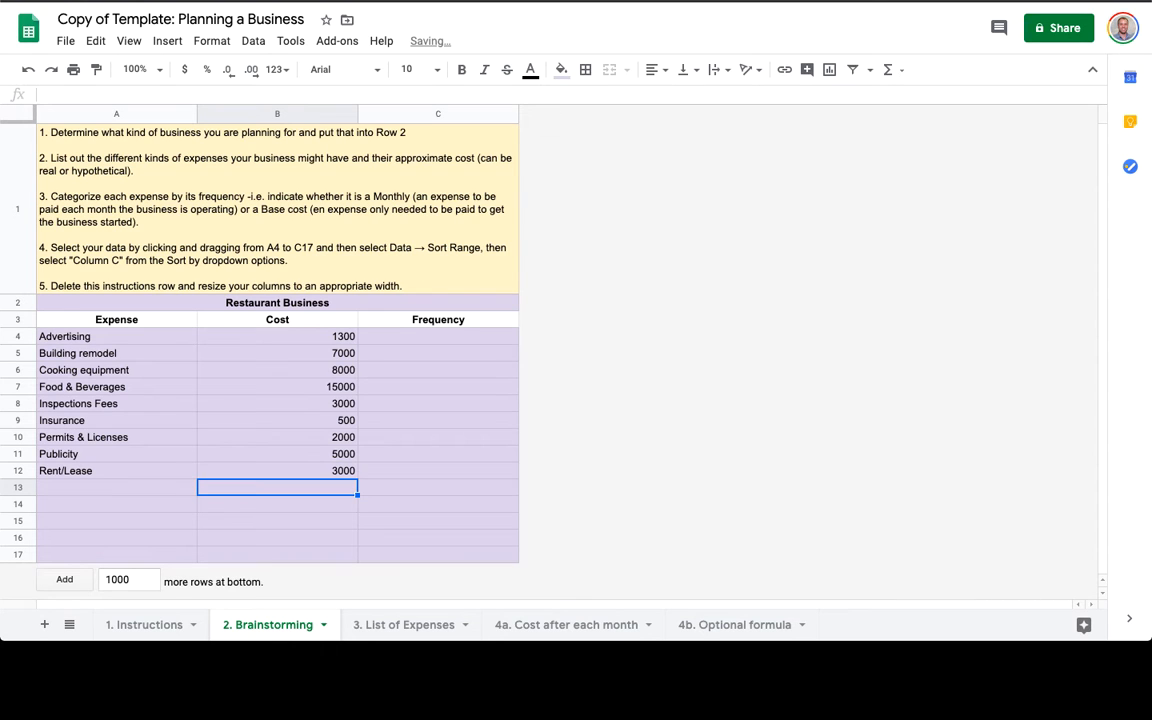
pyautogui.press('Up')
pyautogui.press('Right')
pyautogui.press('Up')
pyautogui.press('Up')
pyautogui.press('Up')
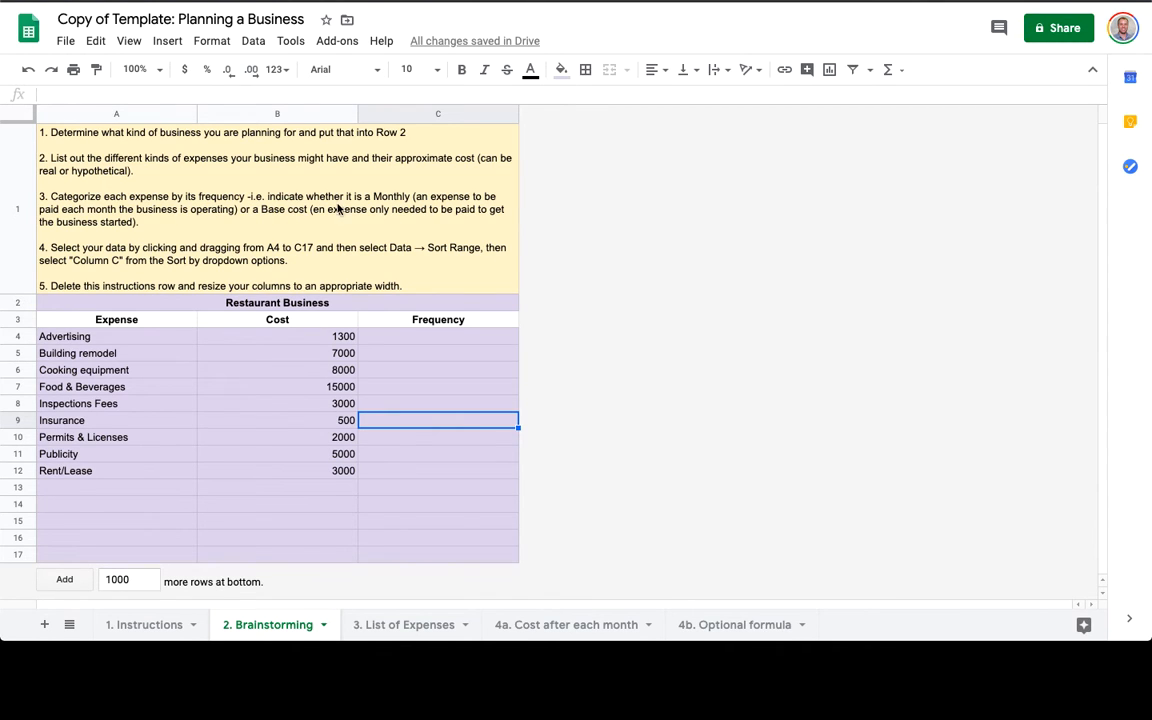
# Set Frequency to Monthly, Base, Base, Monthly, Base for Advertising through Inspections Fees.
pyautogui.click(409, 336)
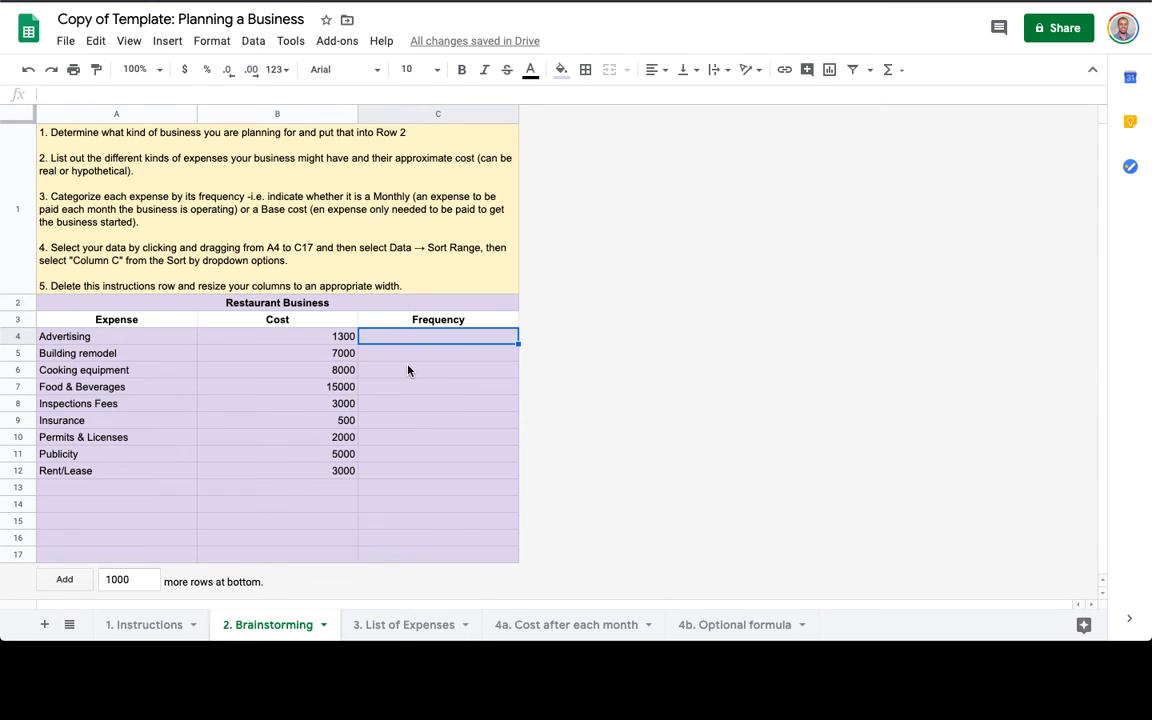
pyautogui.write('Mo')
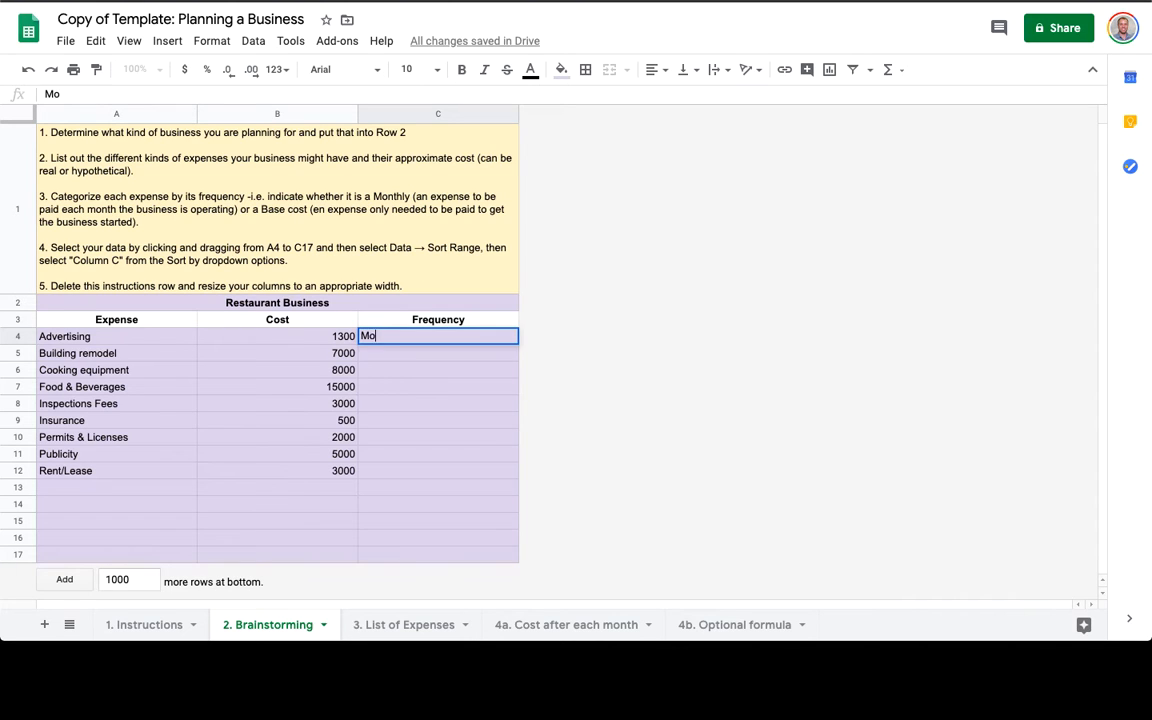
pyautogui.write('nthly')
pyautogui.press('Return')
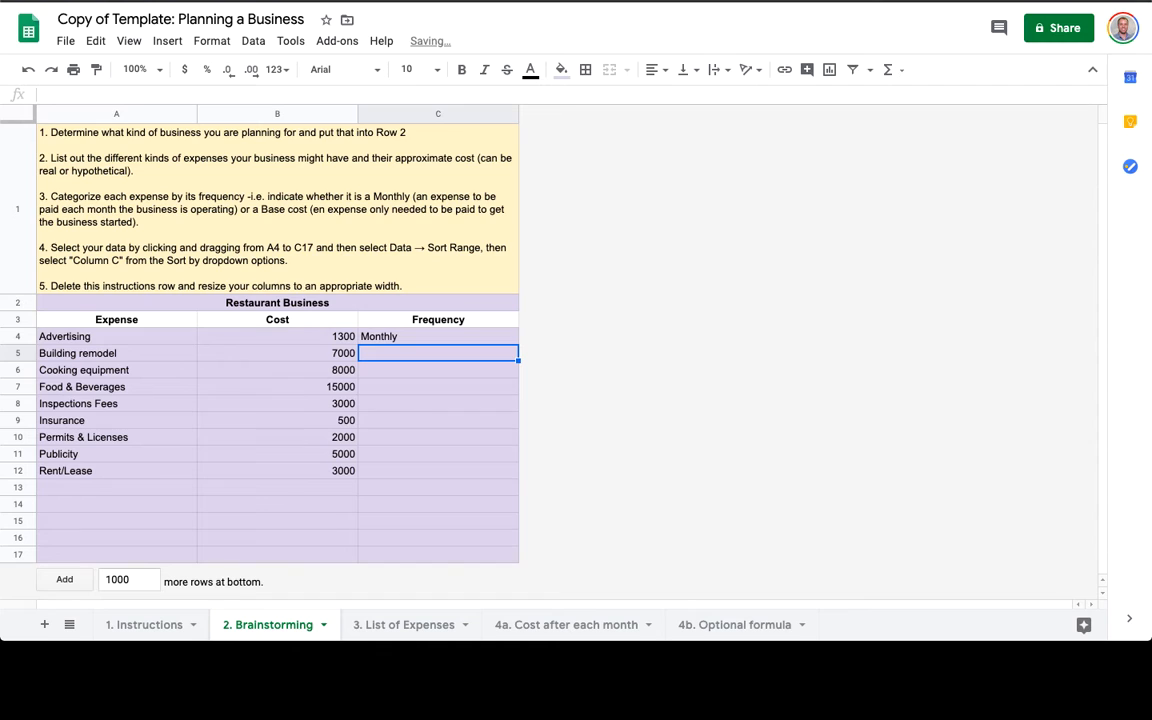
pyautogui.write('Base')
pyautogui.press('Return')
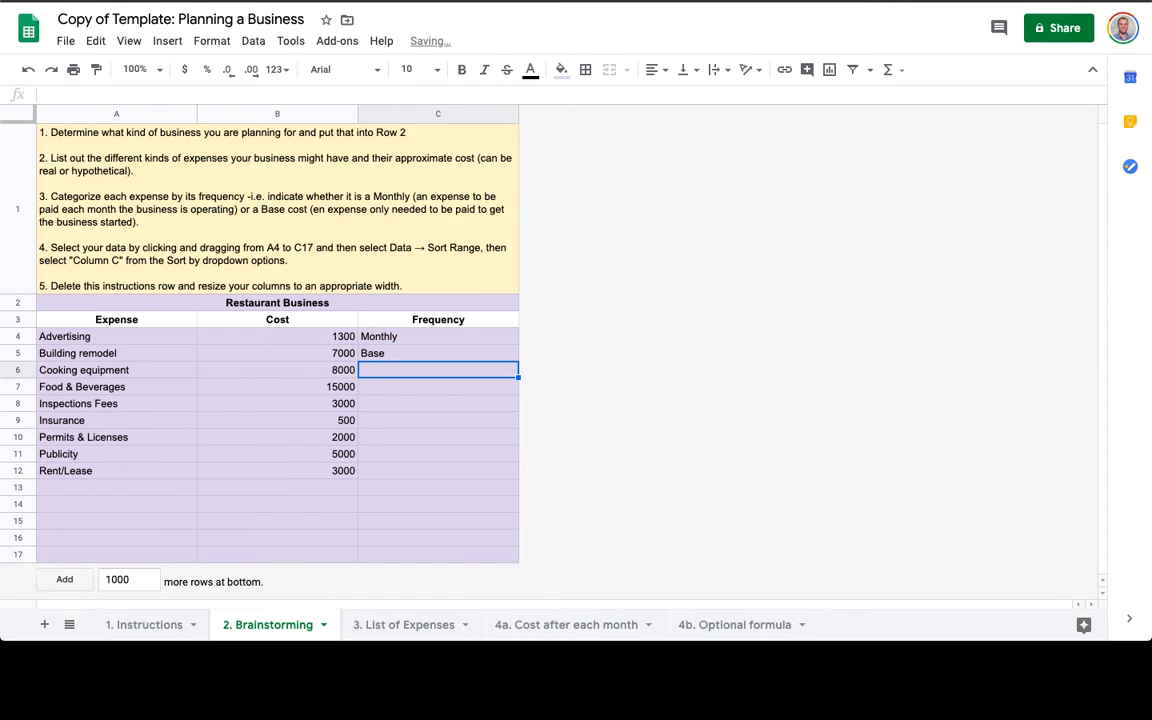
pyautogui.write('Base')
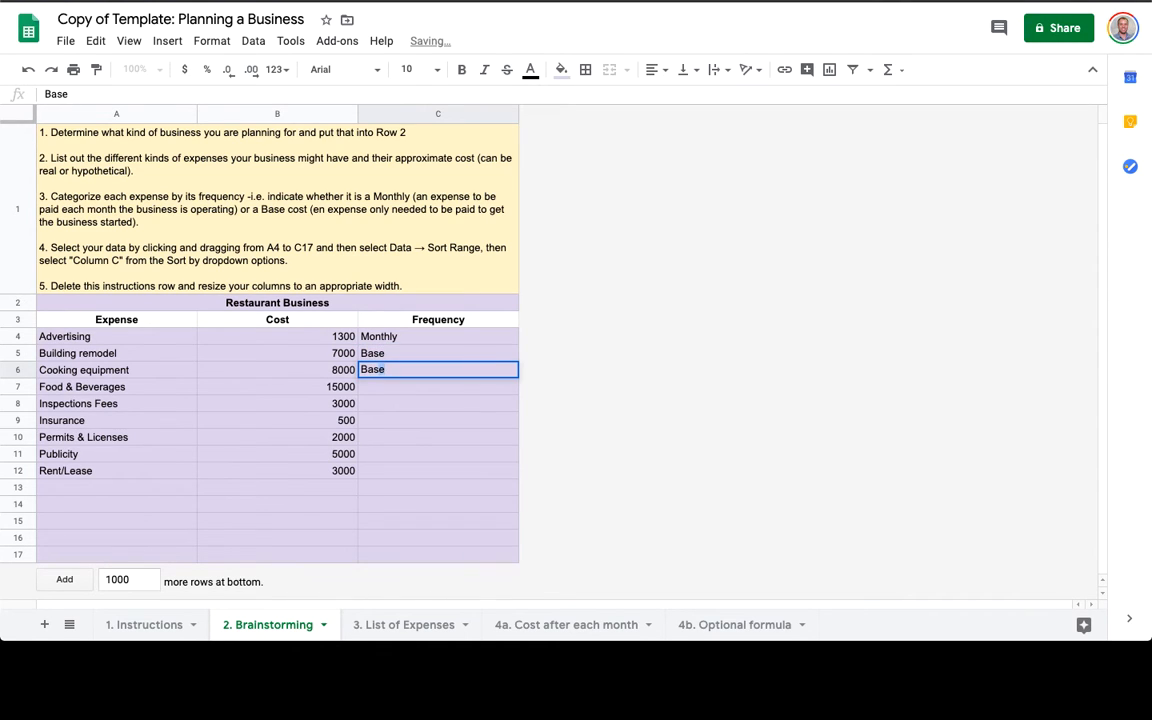
pyautogui.press('Return')
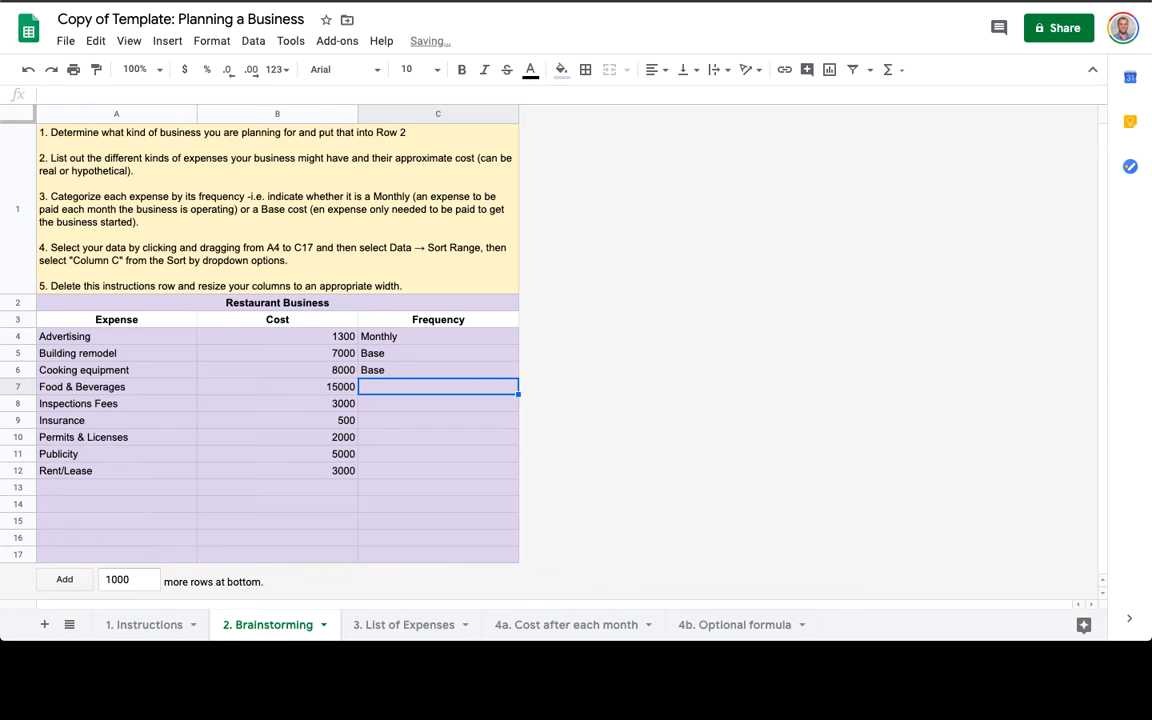
pyautogui.write('Monthly')
pyautogui.press('Return')
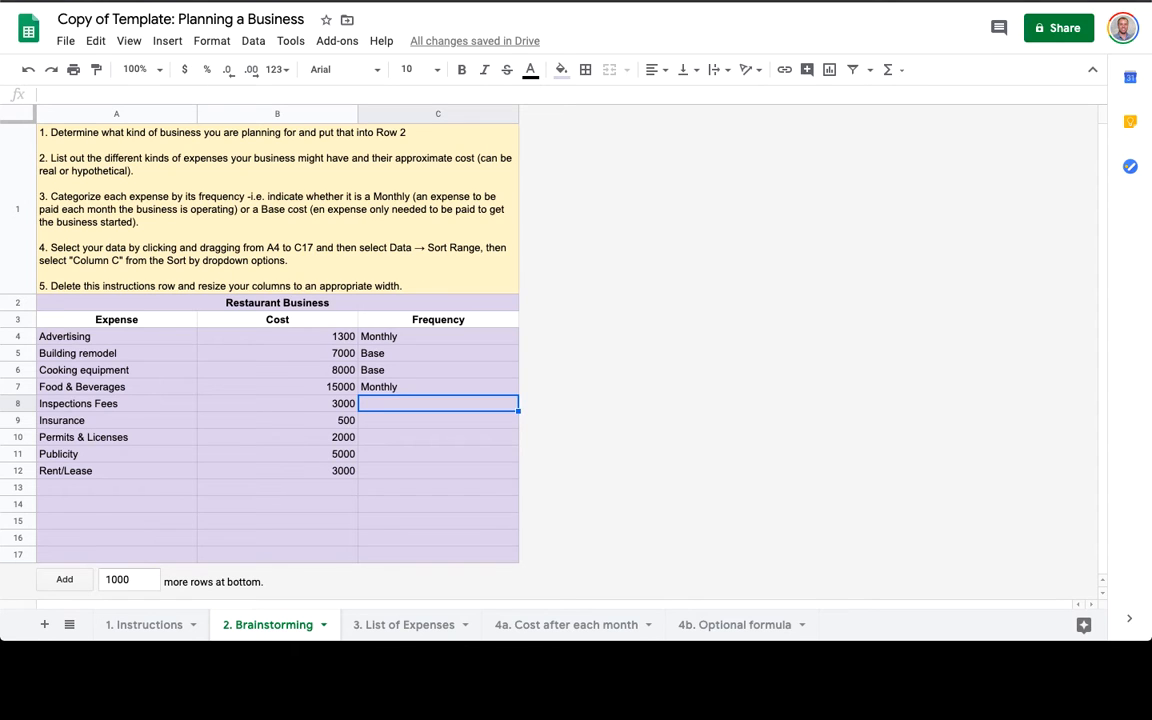
pyautogui.write('Base')
pyautogui.press('Return')
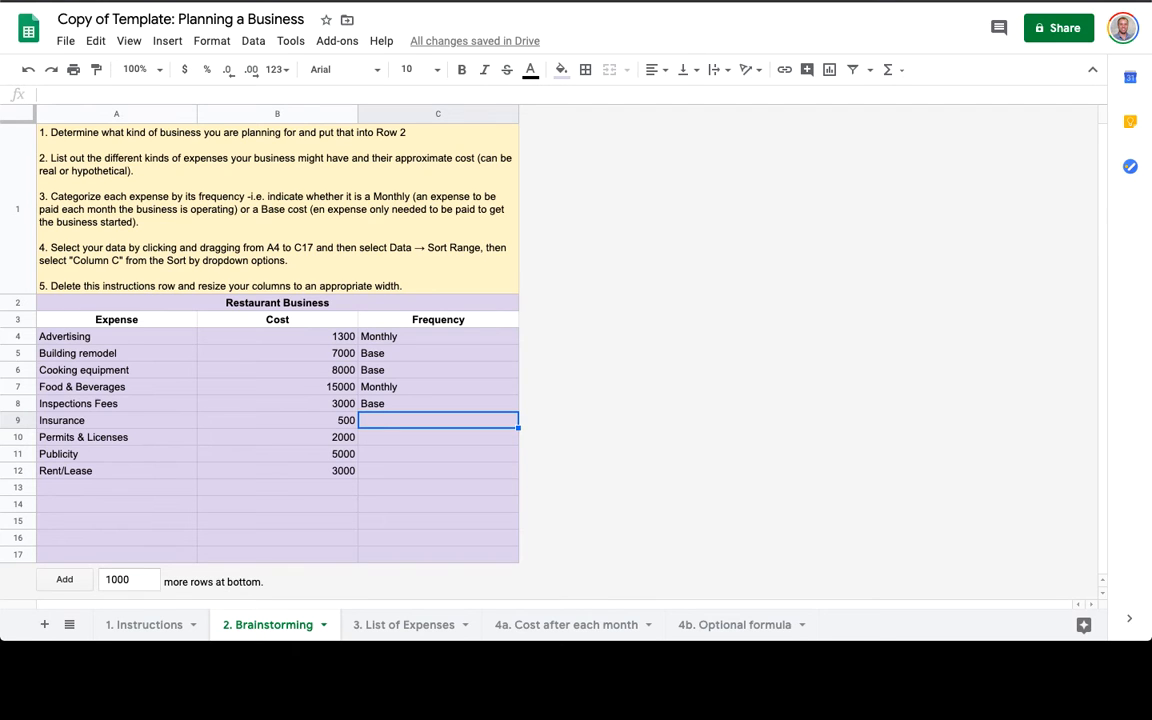
# Set Frequency to Monthly, Base, Base, Monthly for Insurance through Rent/Lease.
pyautogui.write('Monthly')
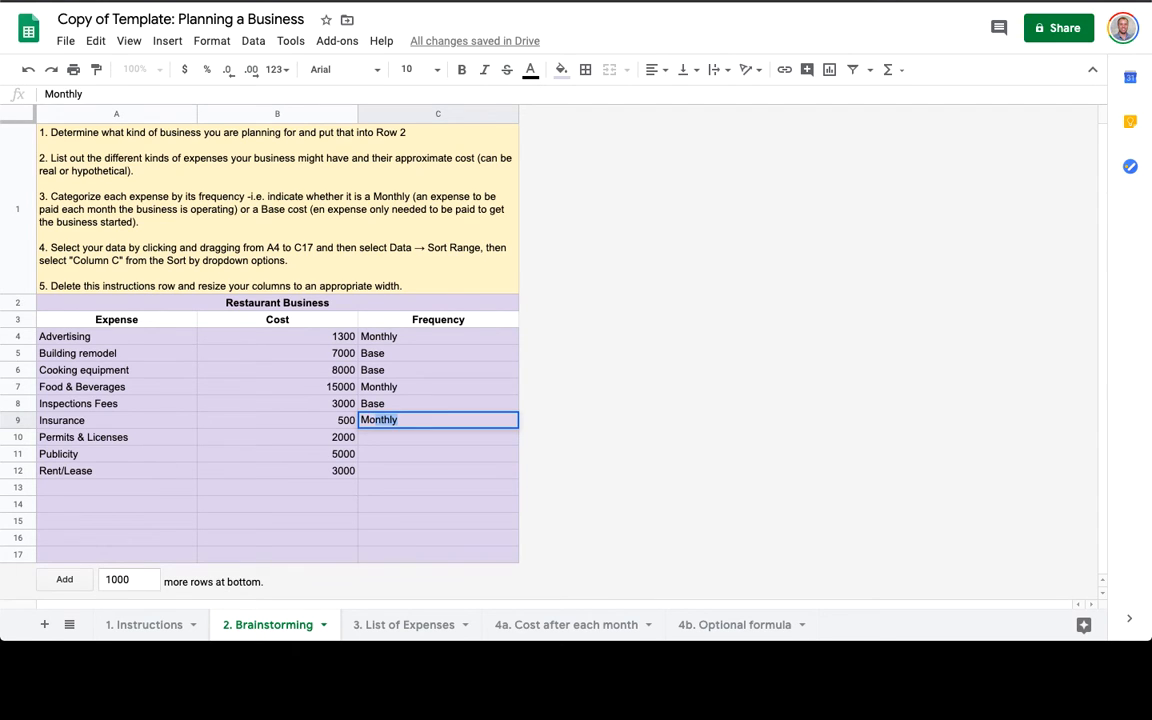
pyautogui.press('Return')
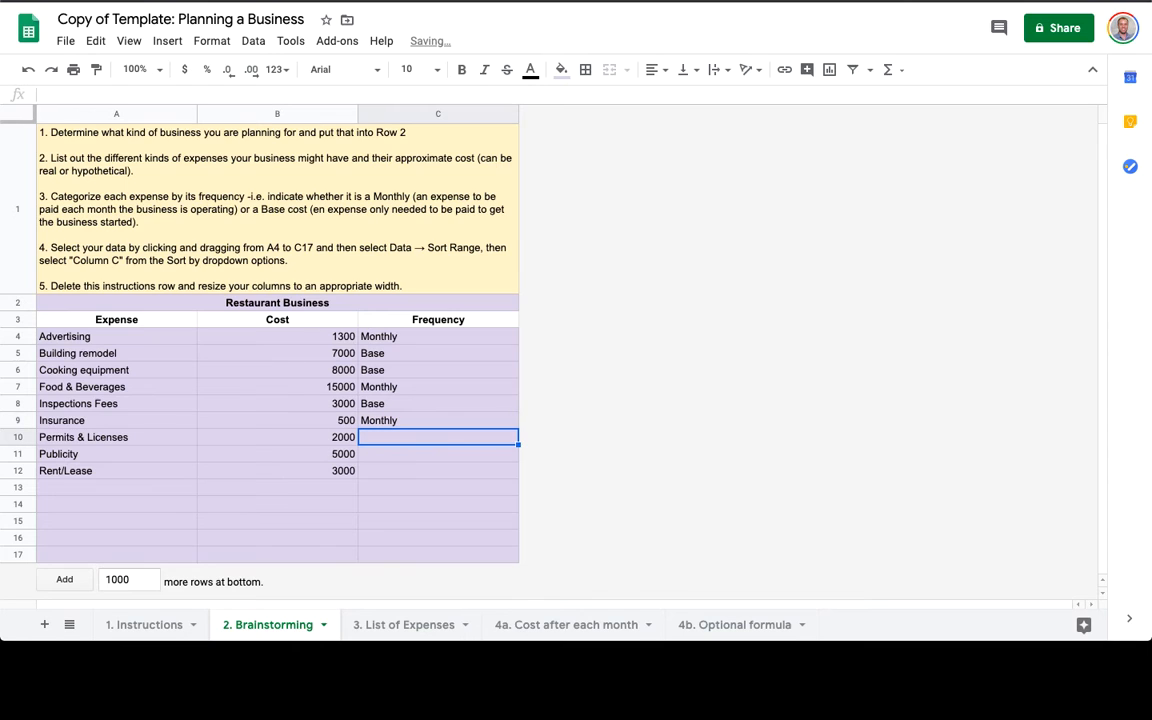
pyautogui.write('Base')
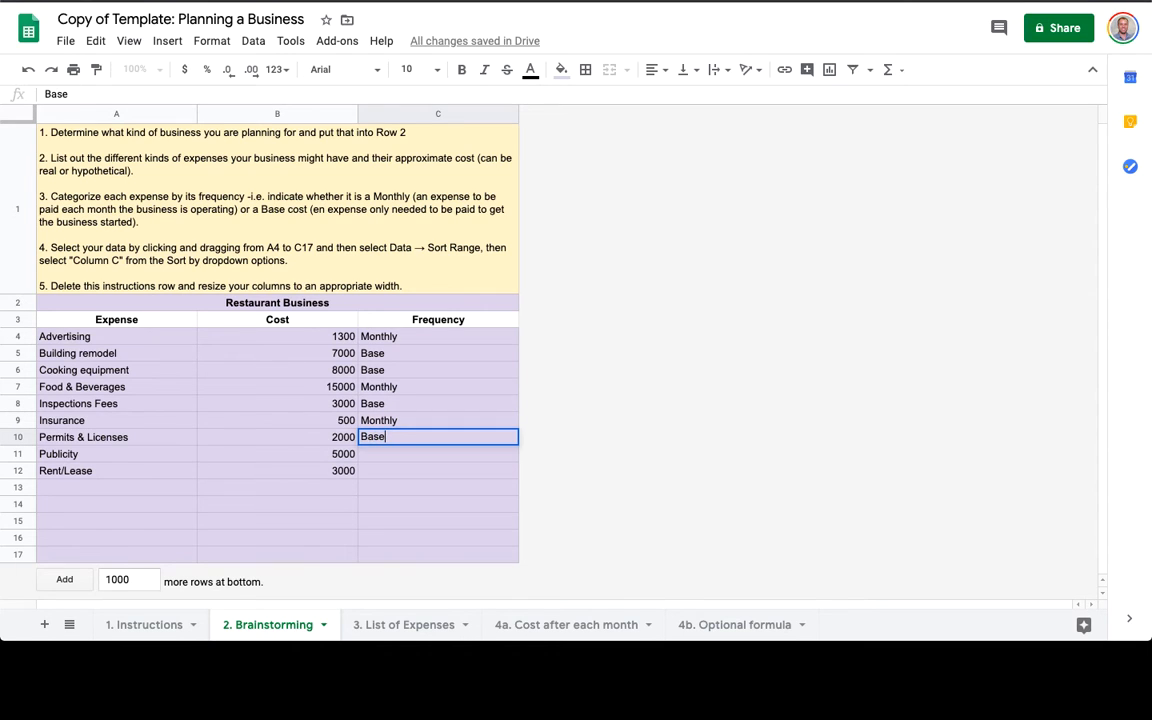
pyautogui.press('Return')
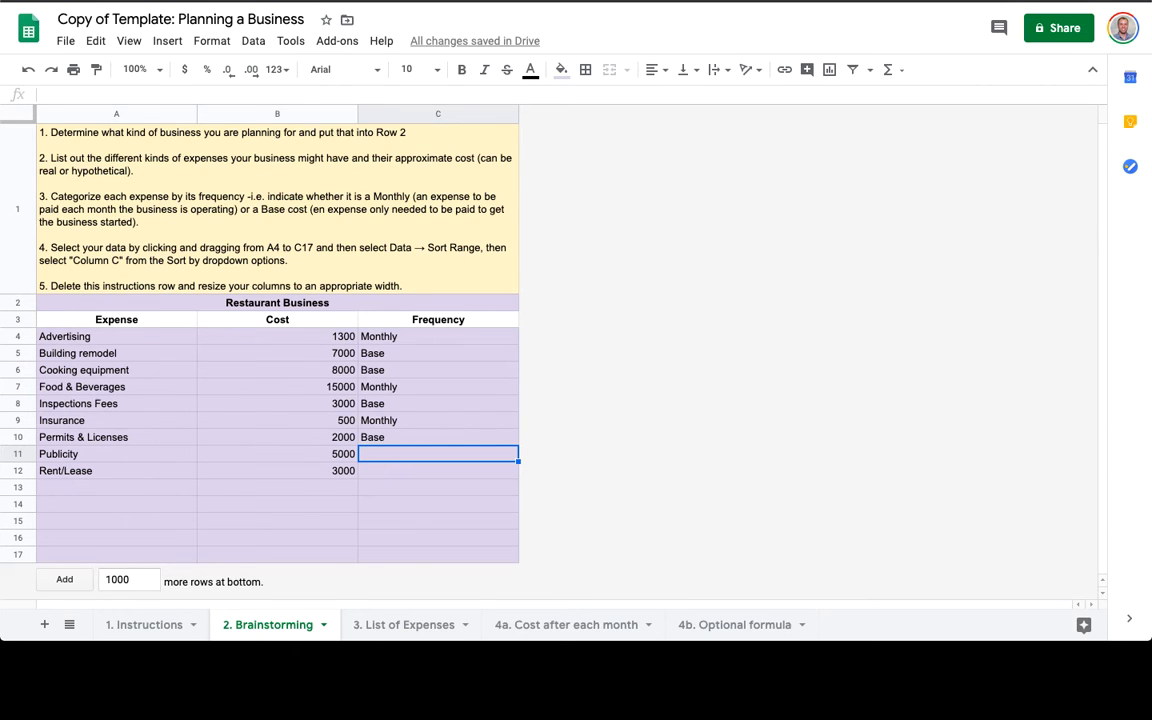
pyautogui.write('Base')
pyautogui.press('Return')
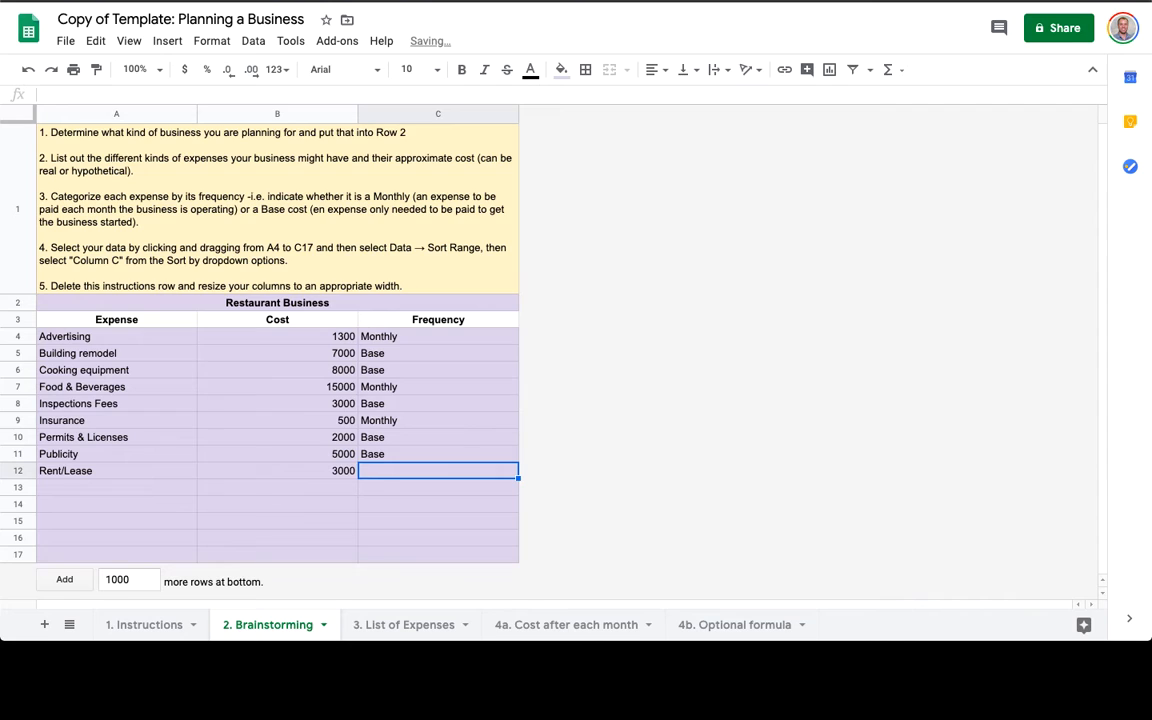
pyautogui.write('Monthly')
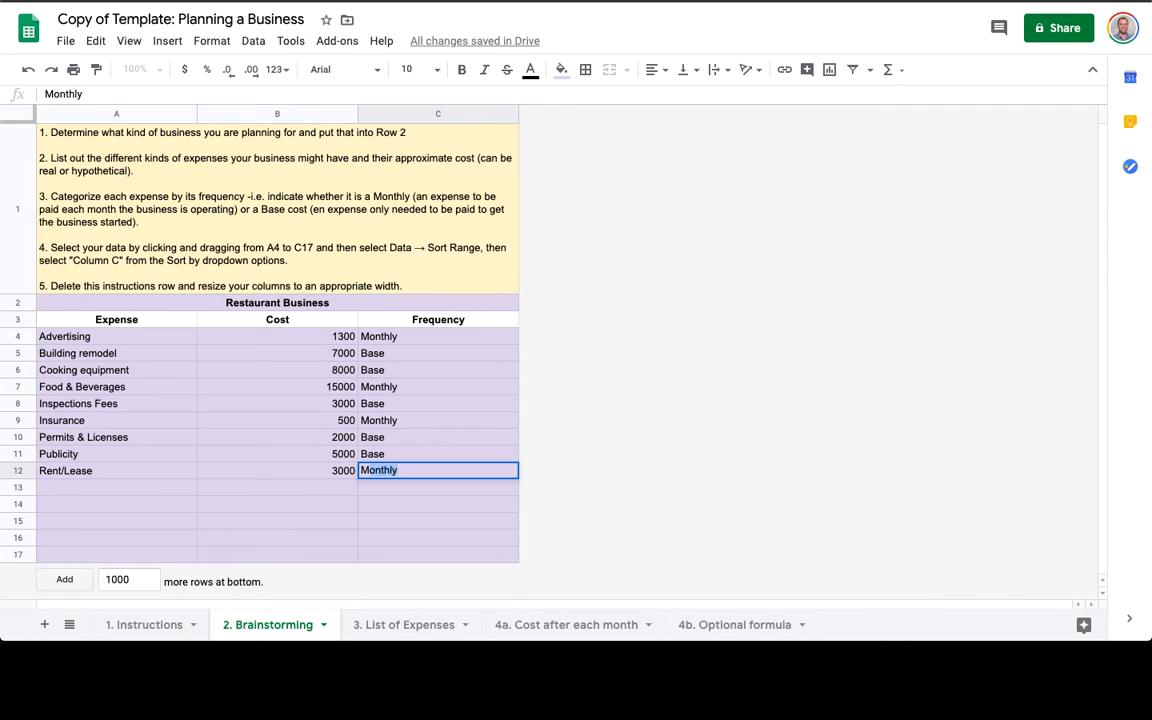
pyautogui.press('Return')
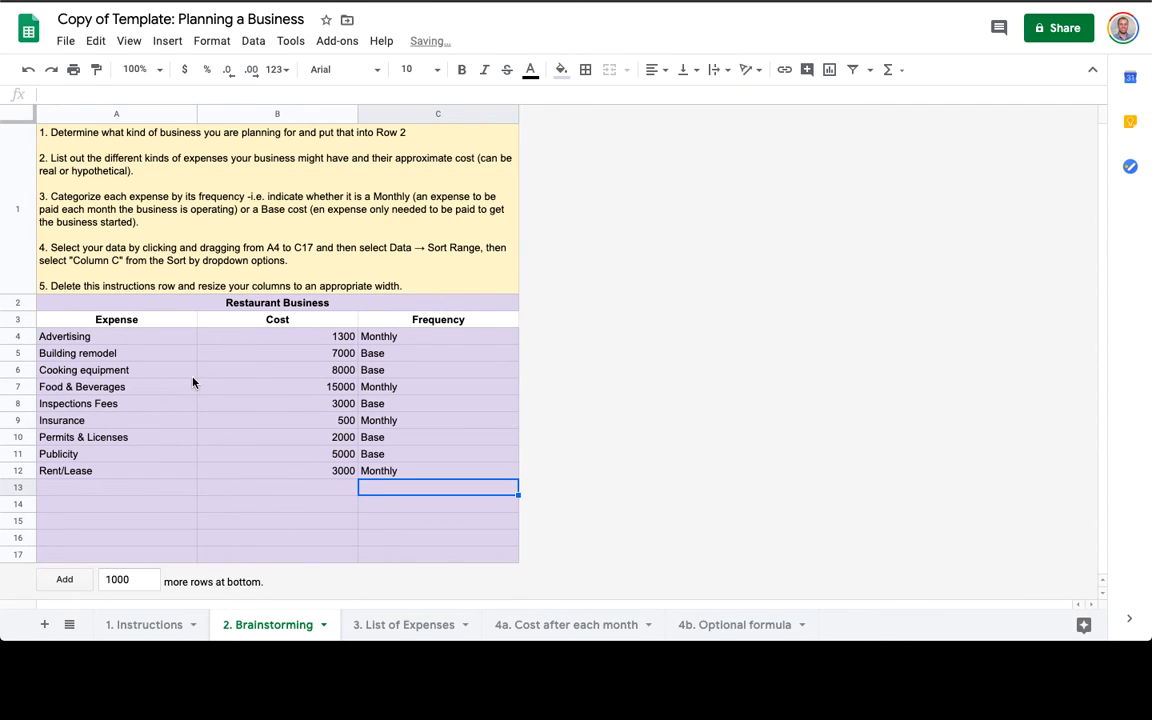
# Sort the range A4:C17 by column C, A→Z, so Base rows come before Monthly ones.
pyautogui.moveTo(144, 334); pyautogui.dragTo(463, 476)
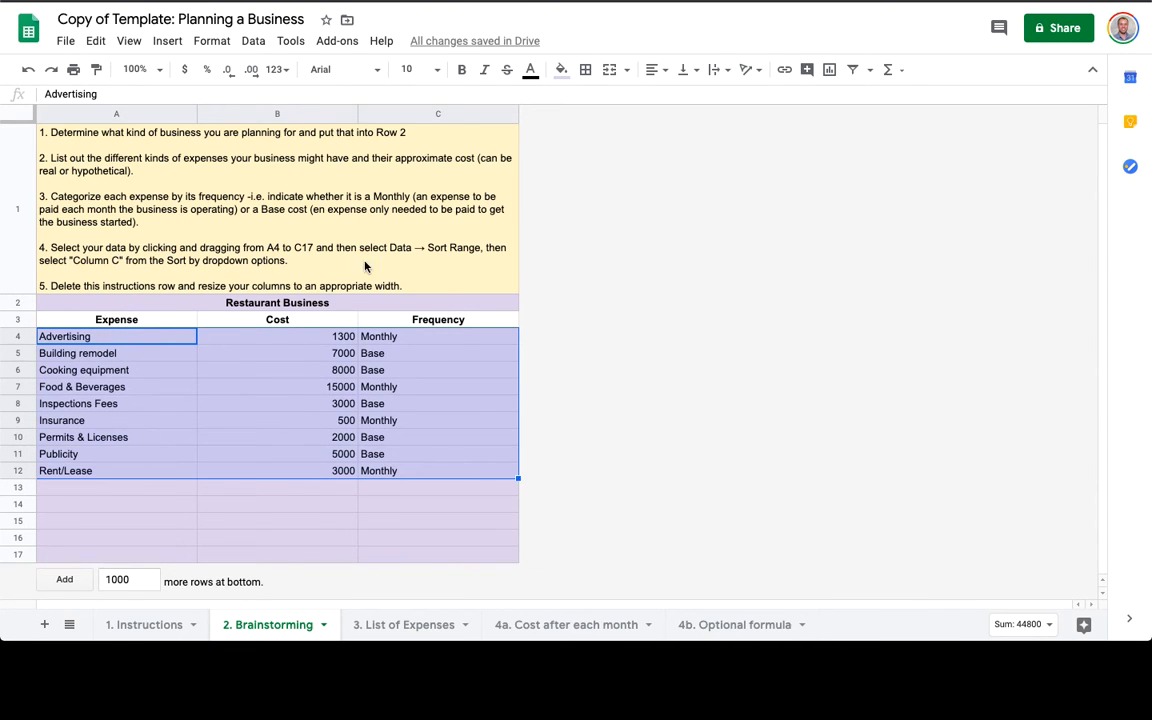
pyautogui.click(110, 352)
pyautogui.moveTo(104, 336); pyautogui.dragTo(369, 534)
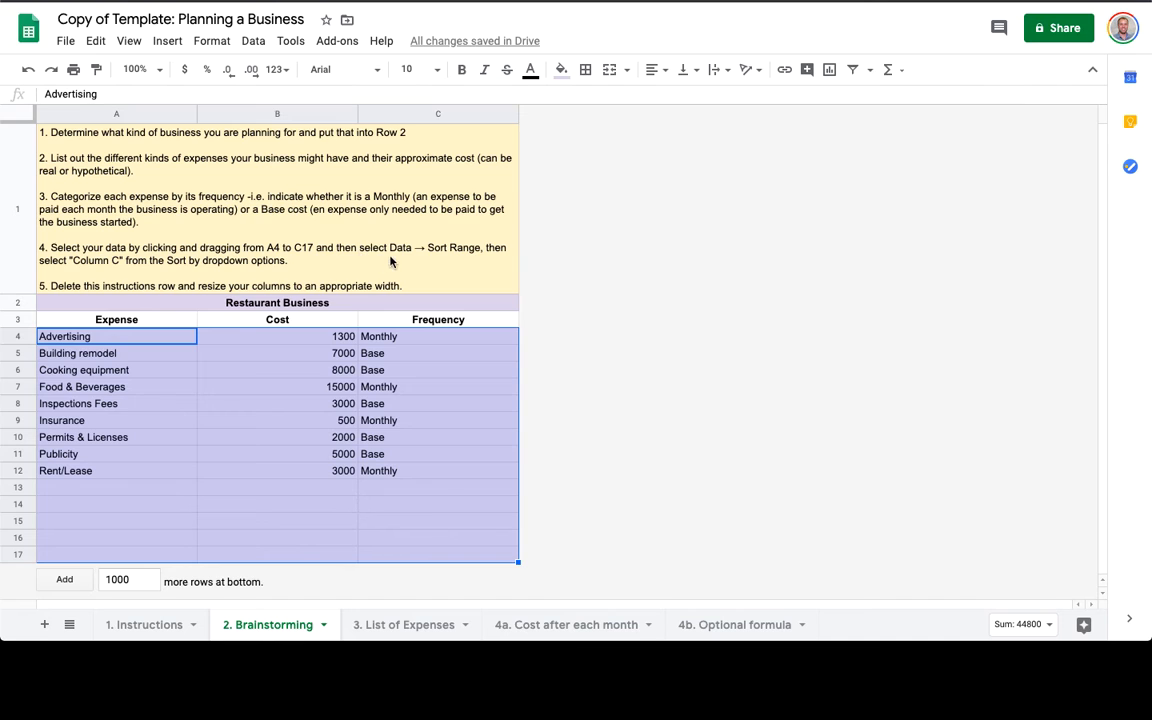
pyautogui.click(254, 42)
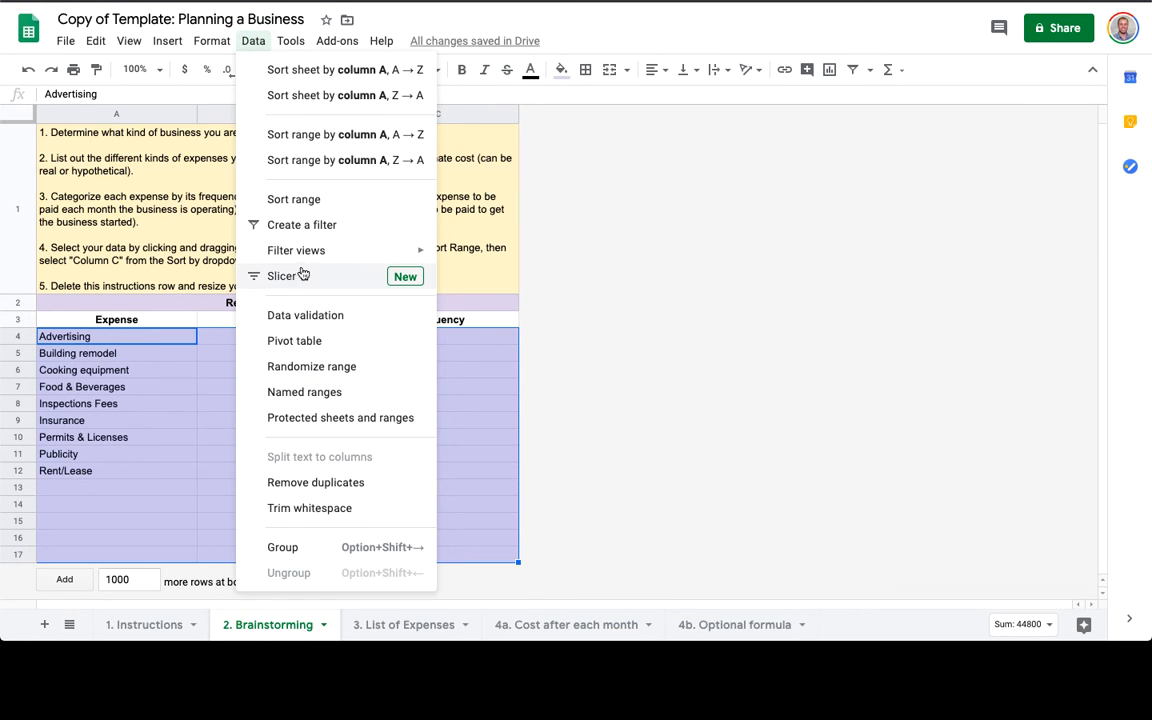
pyautogui.click(303, 203)
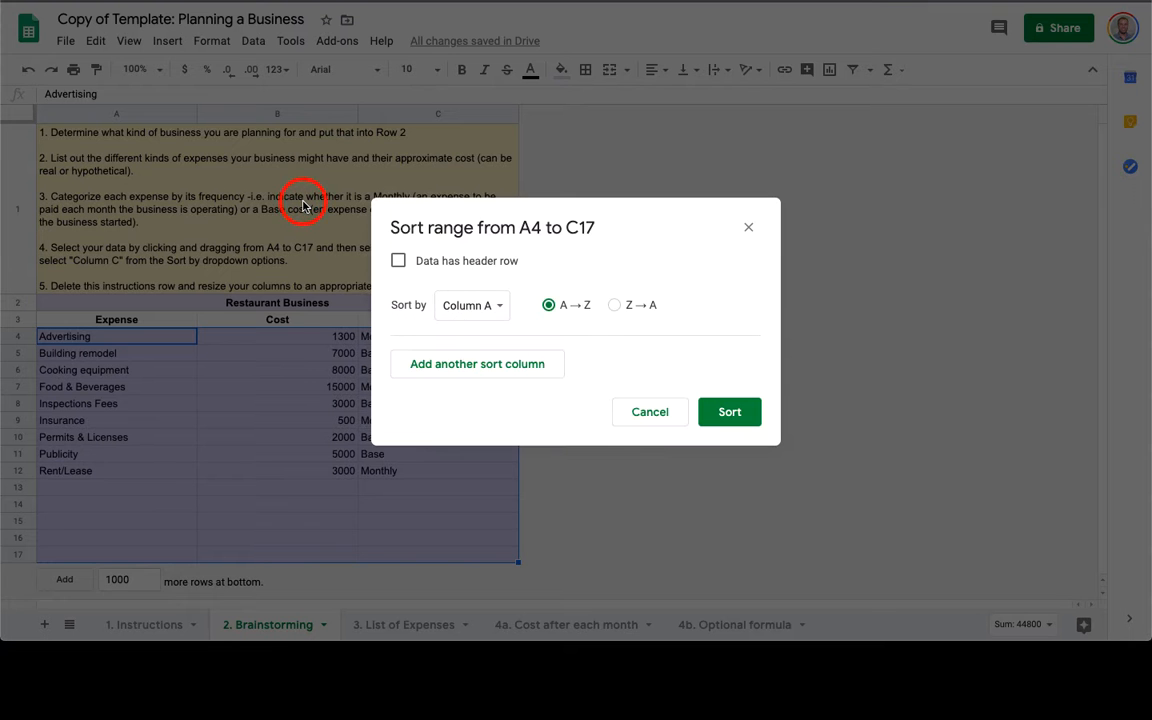
pyautogui.click(485, 305)
pyautogui.click(491, 356)
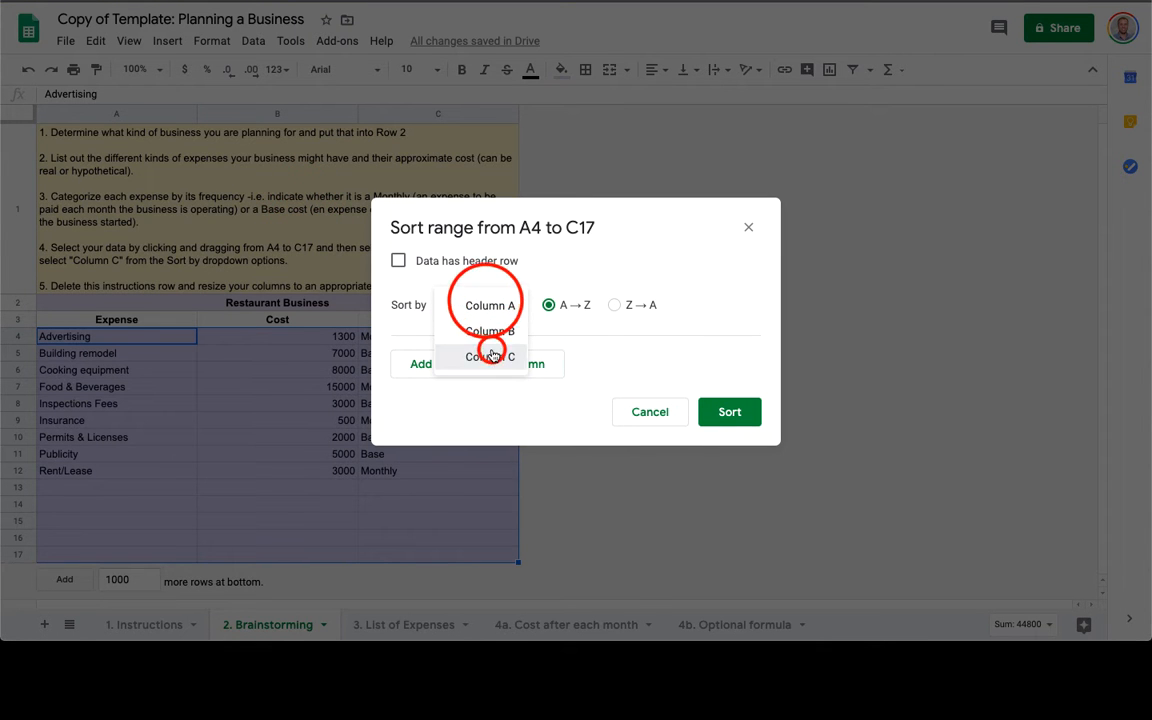
pyautogui.click(727, 412)
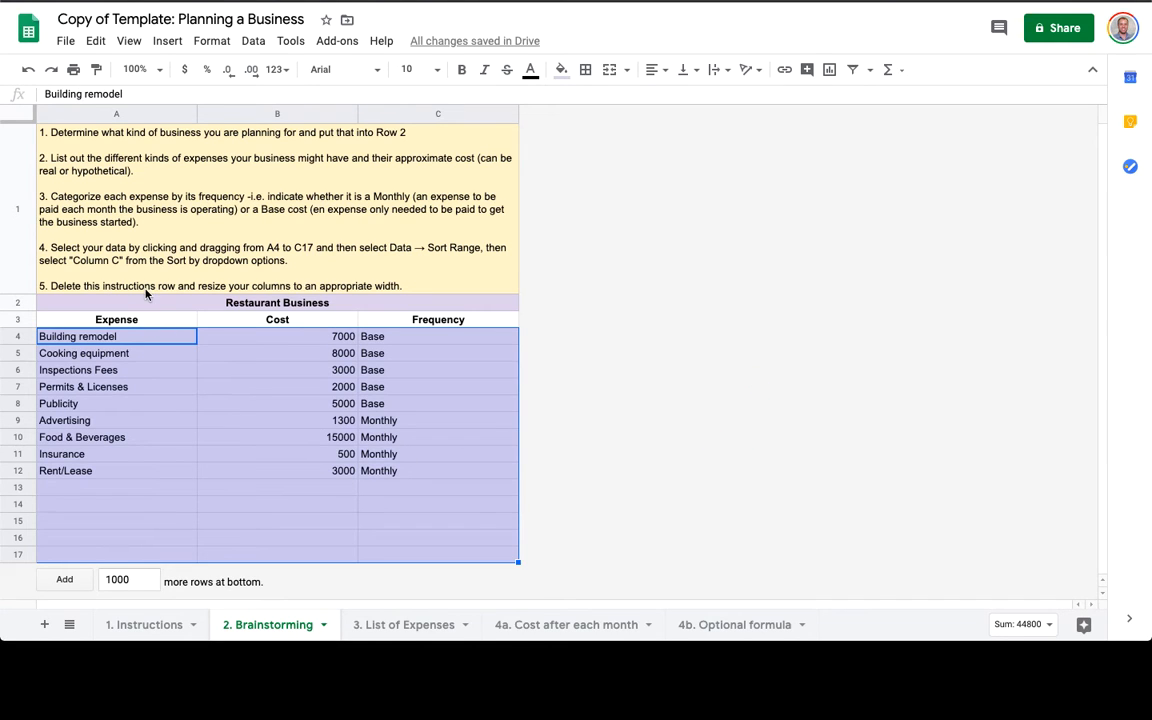
# Delete the instructions row 1 from the Brainstorming sheet.
pyautogui.click(21, 222)
pyautogui.rightClick(21, 226)
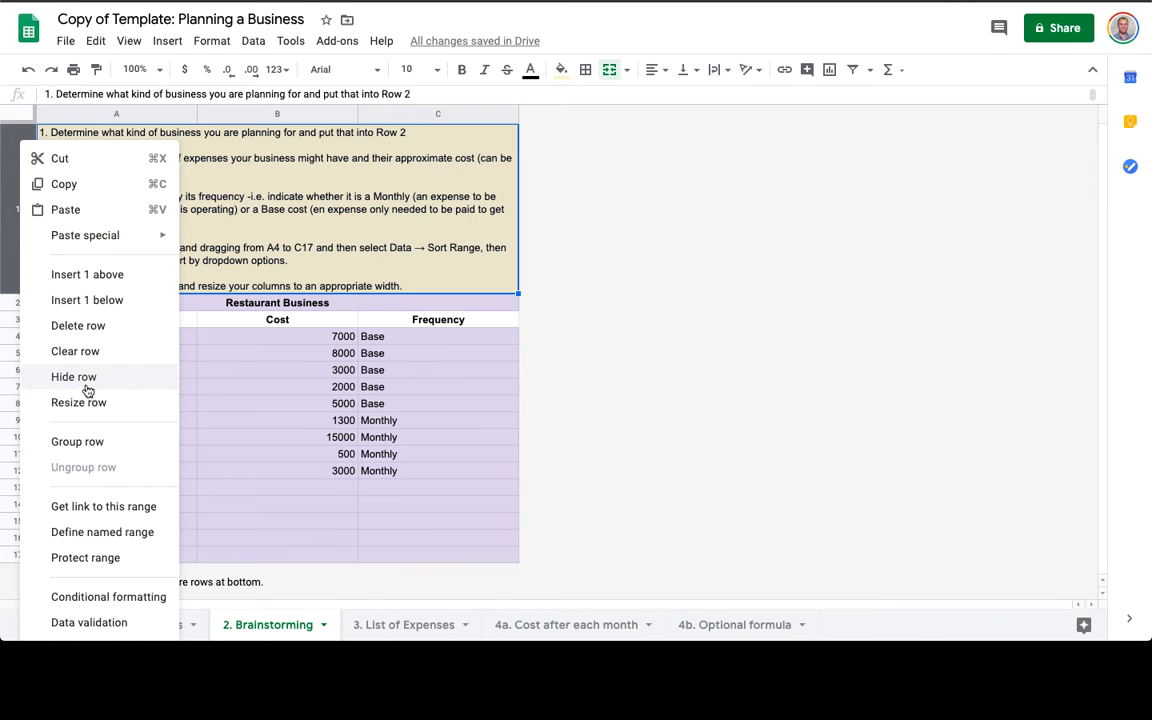
pyautogui.click(73, 333)
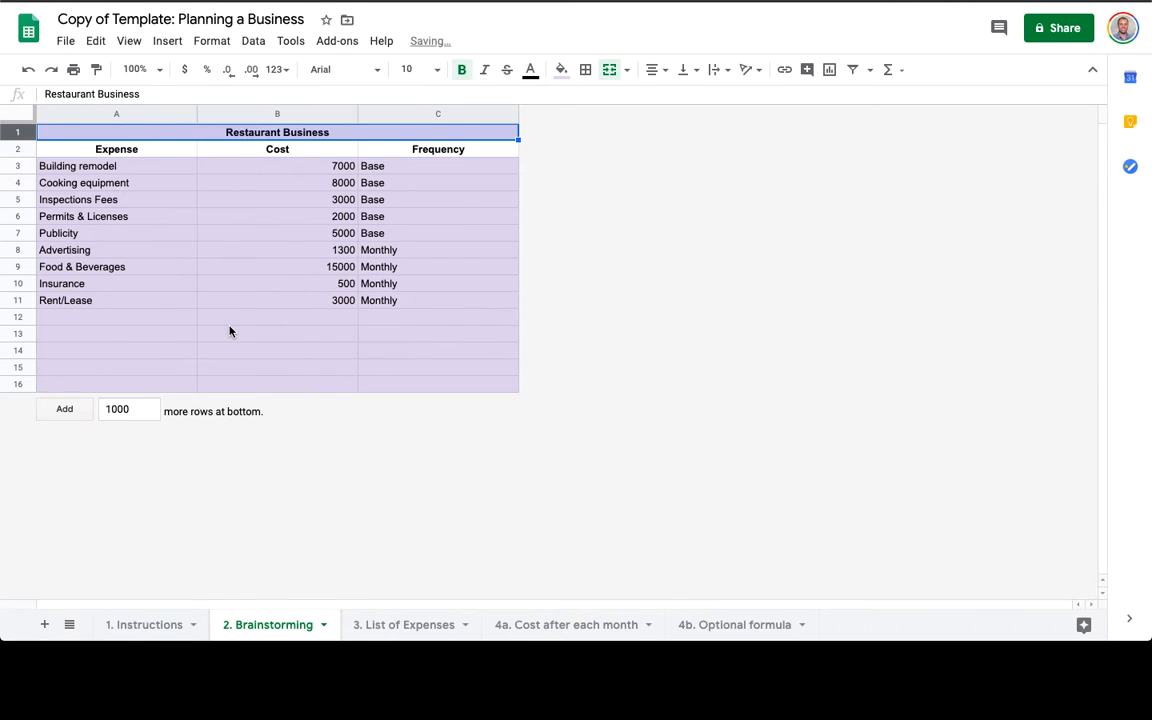
# Auto-fit columns A to C, then undo the overly narrow resizing.
pyautogui.doubleClick(196, 113)
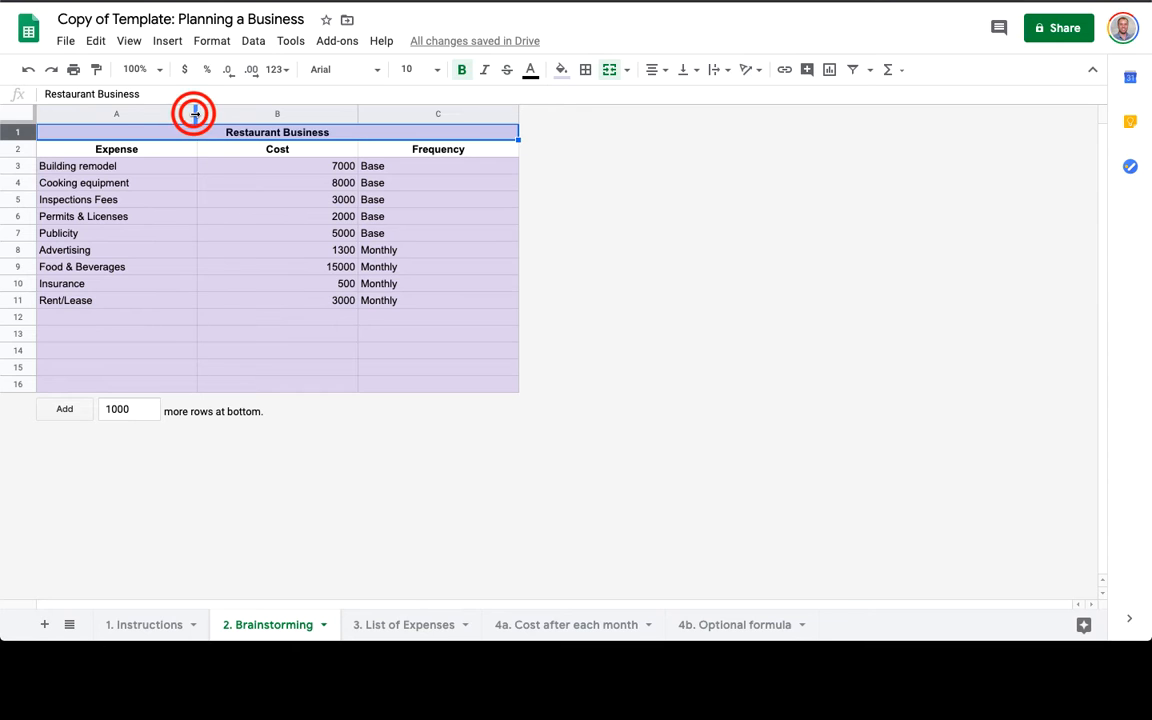
pyautogui.doubleClick(305, 110)
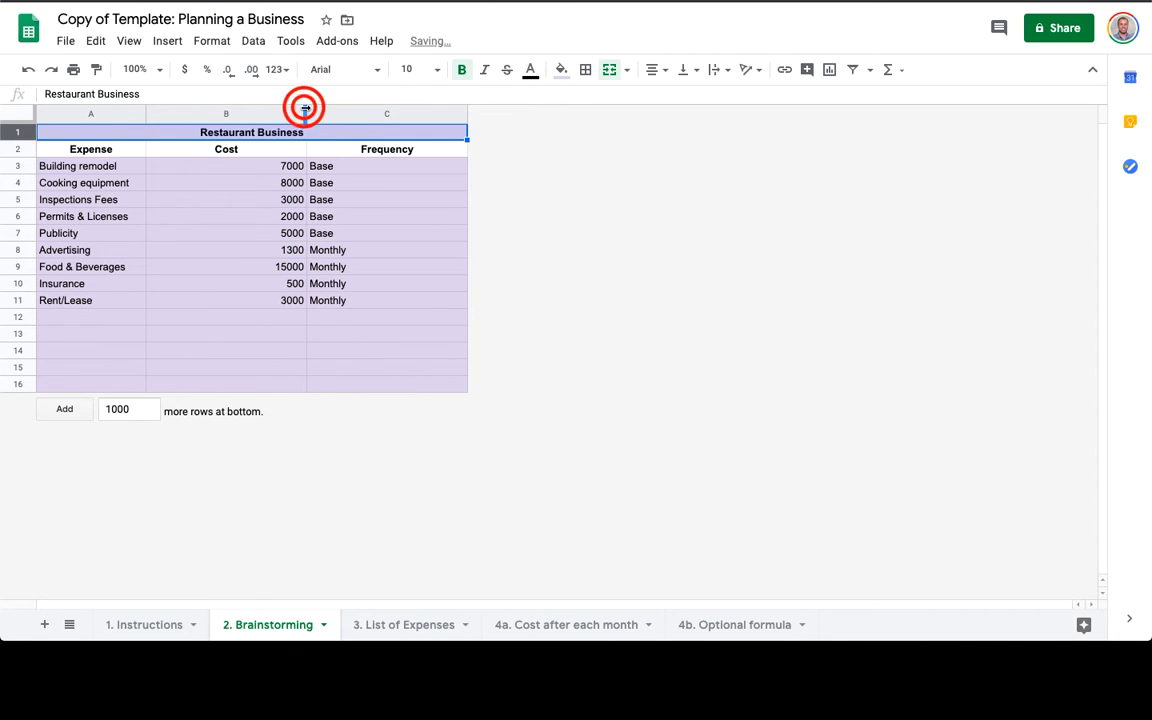
pyautogui.doubleClick(341, 110)
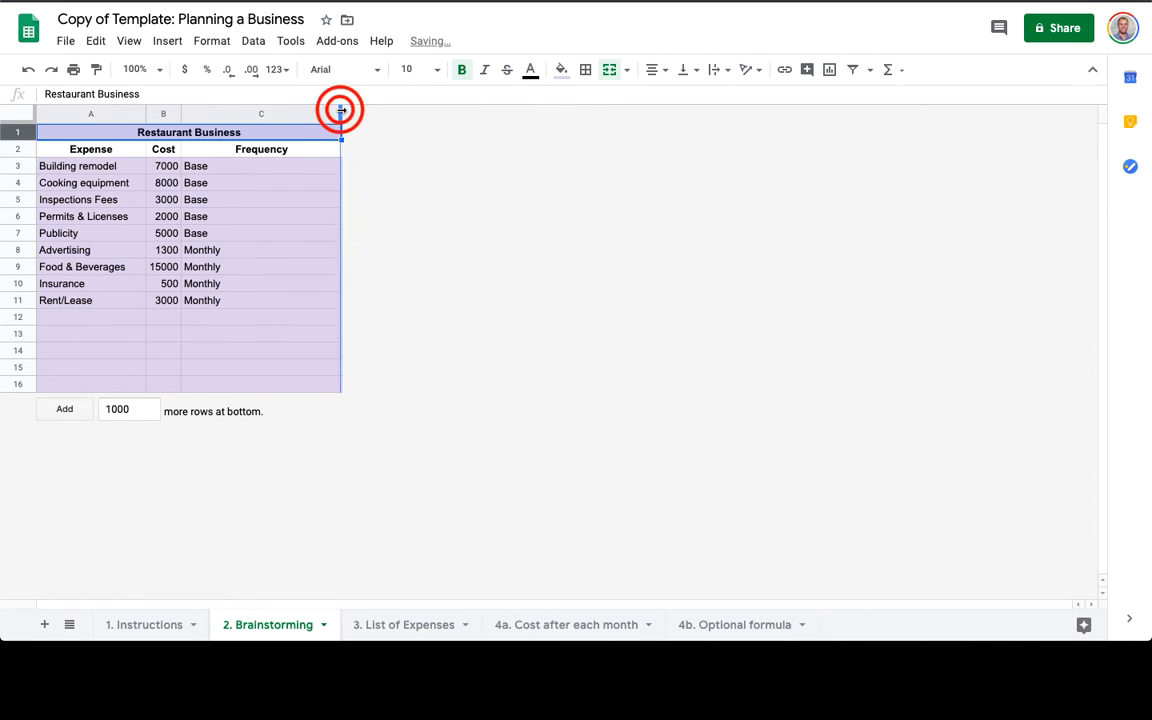
pyautogui.press('super+z')
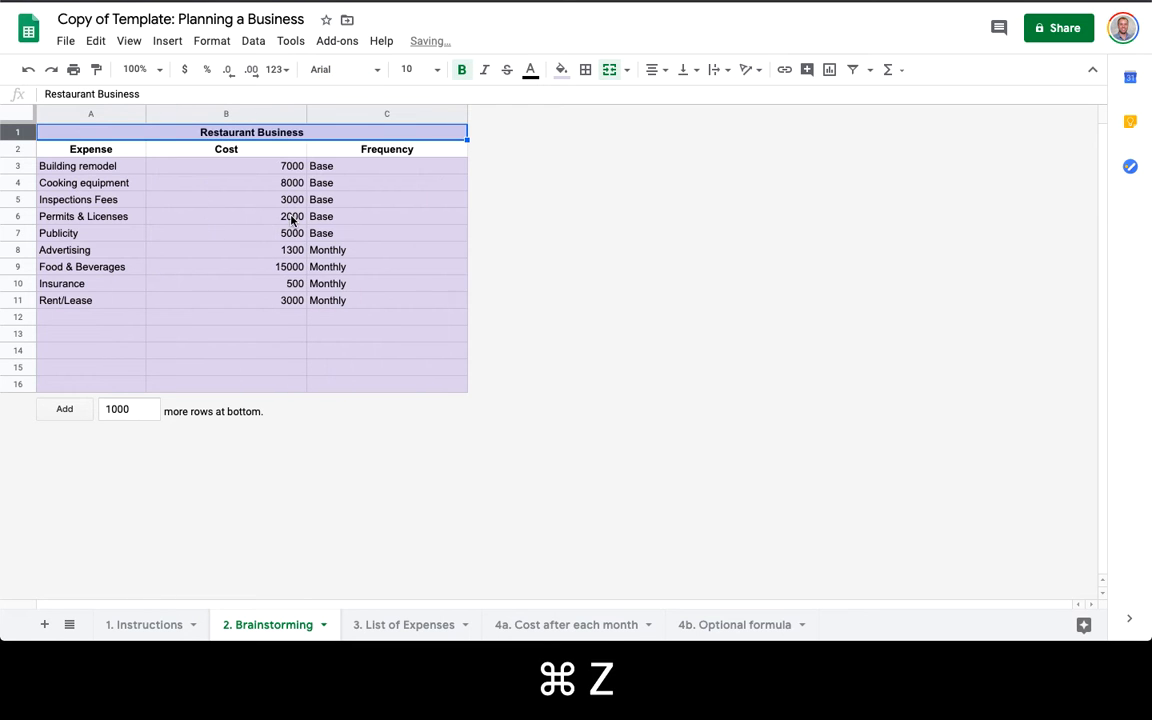
pyautogui.click(401, 626)
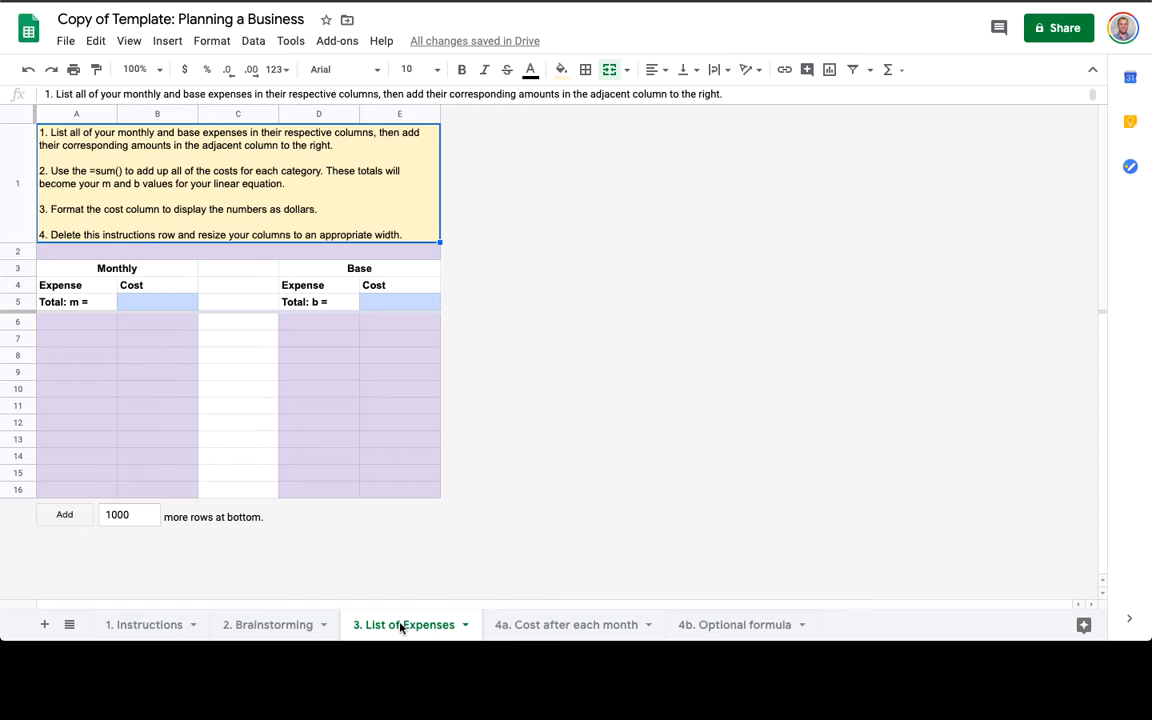
# Copy the five Base expense rows A3:C7 into D6 on List of Expenses and delete the frequency column F.
pyautogui.click(287, 626)
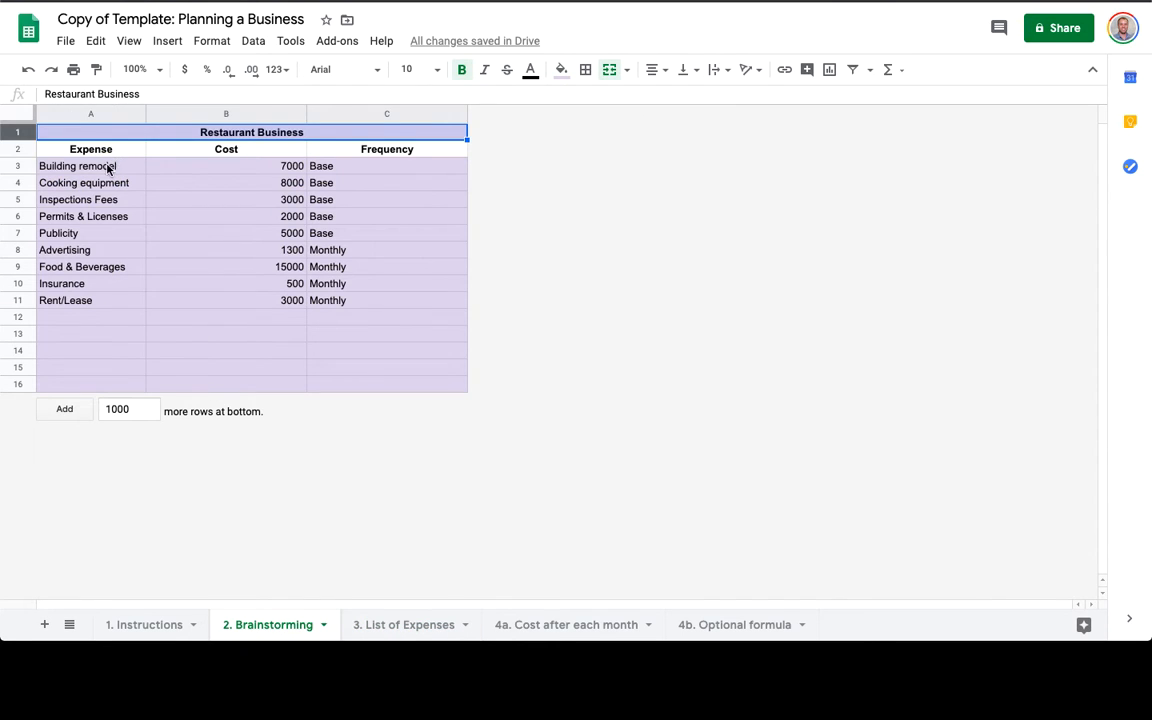
pyautogui.moveTo(108, 166); pyautogui.dragTo(420, 234)
pyautogui.press('super+c')
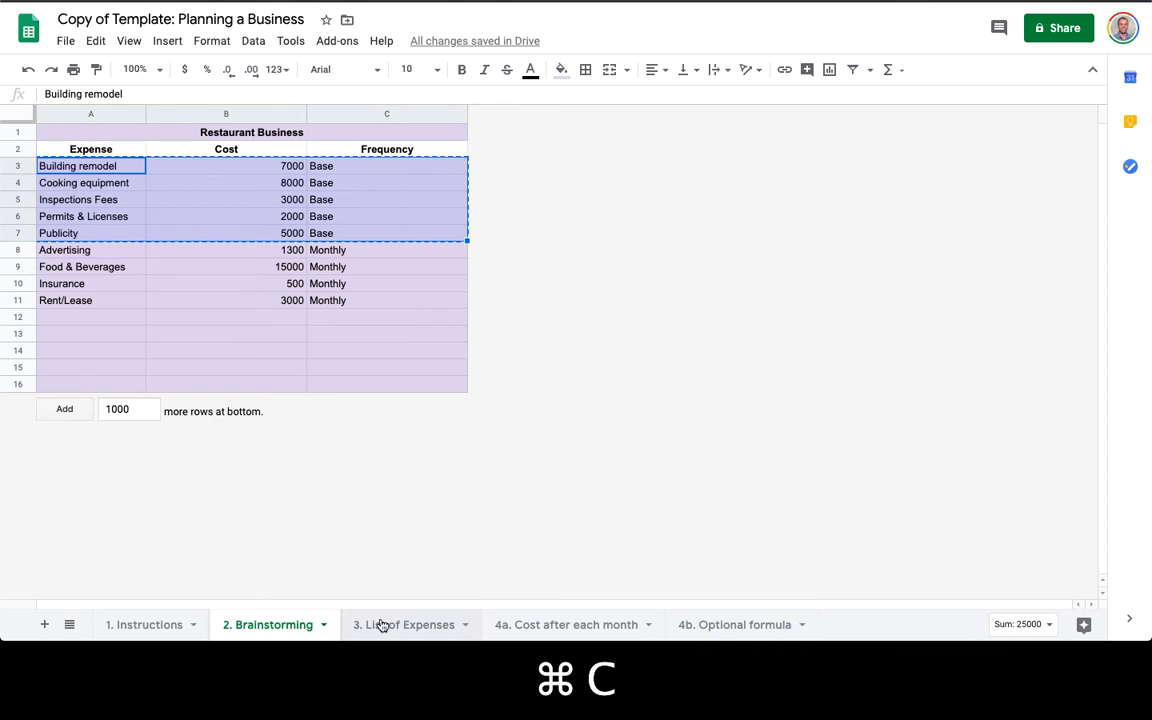
pyautogui.click(385, 626)
pyautogui.click(319, 321)
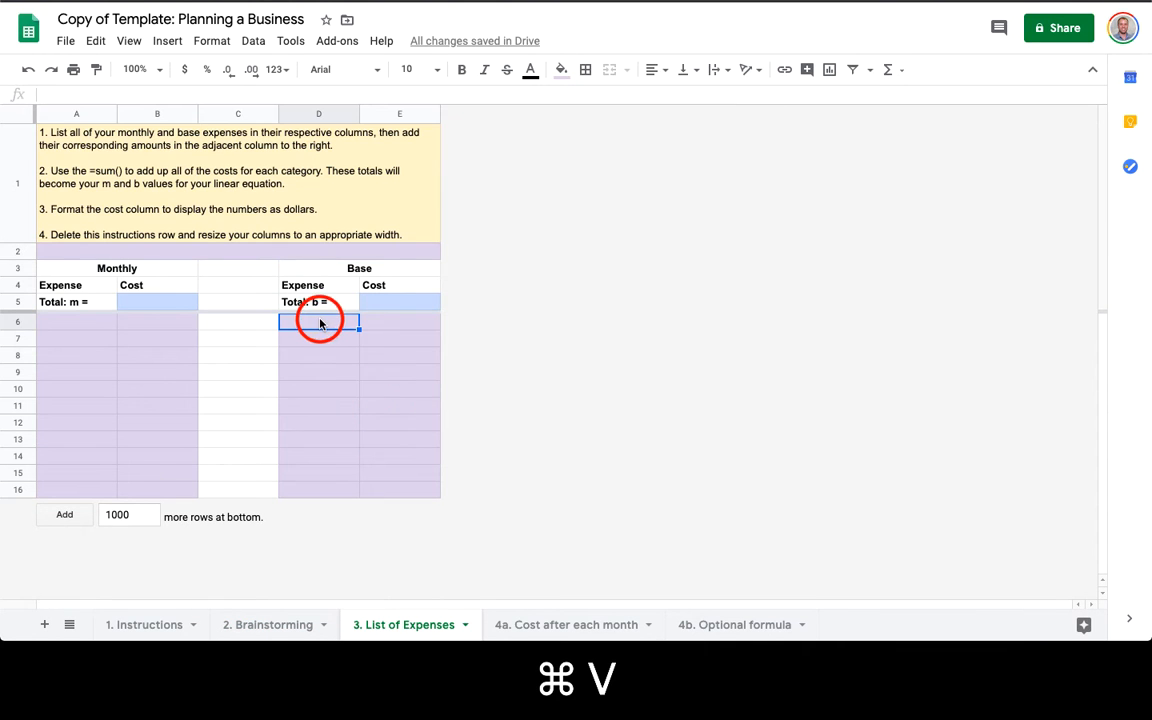
pyautogui.press('super+v')
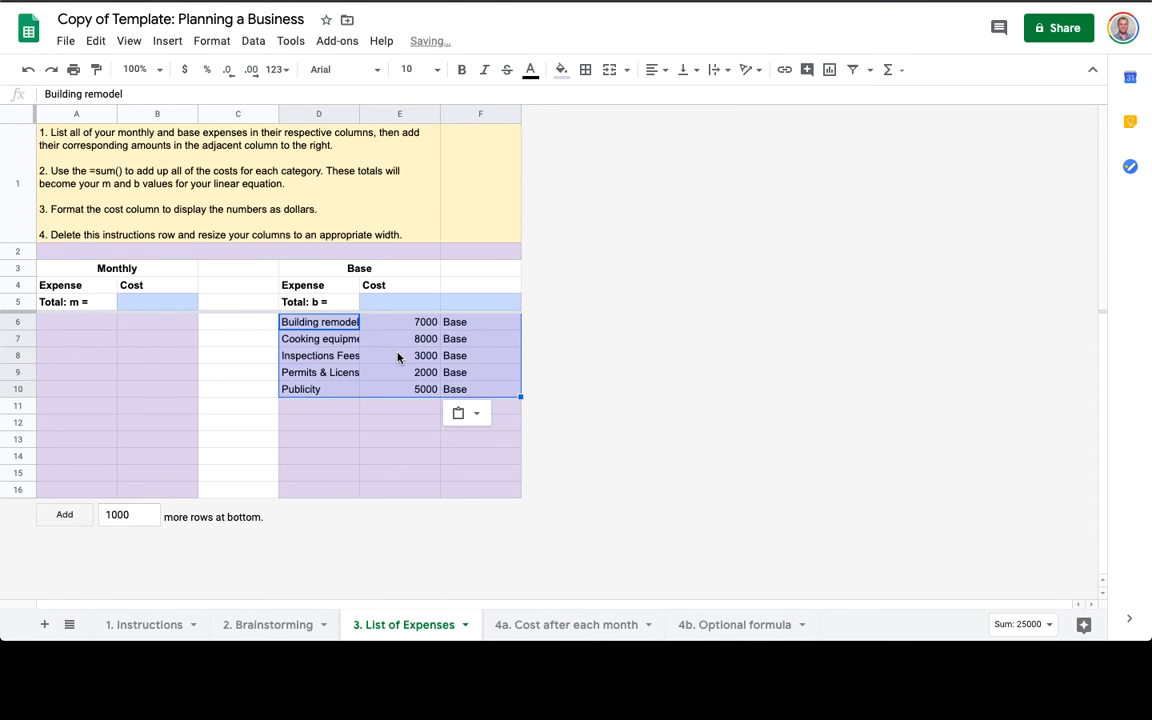
pyautogui.click(470, 324)
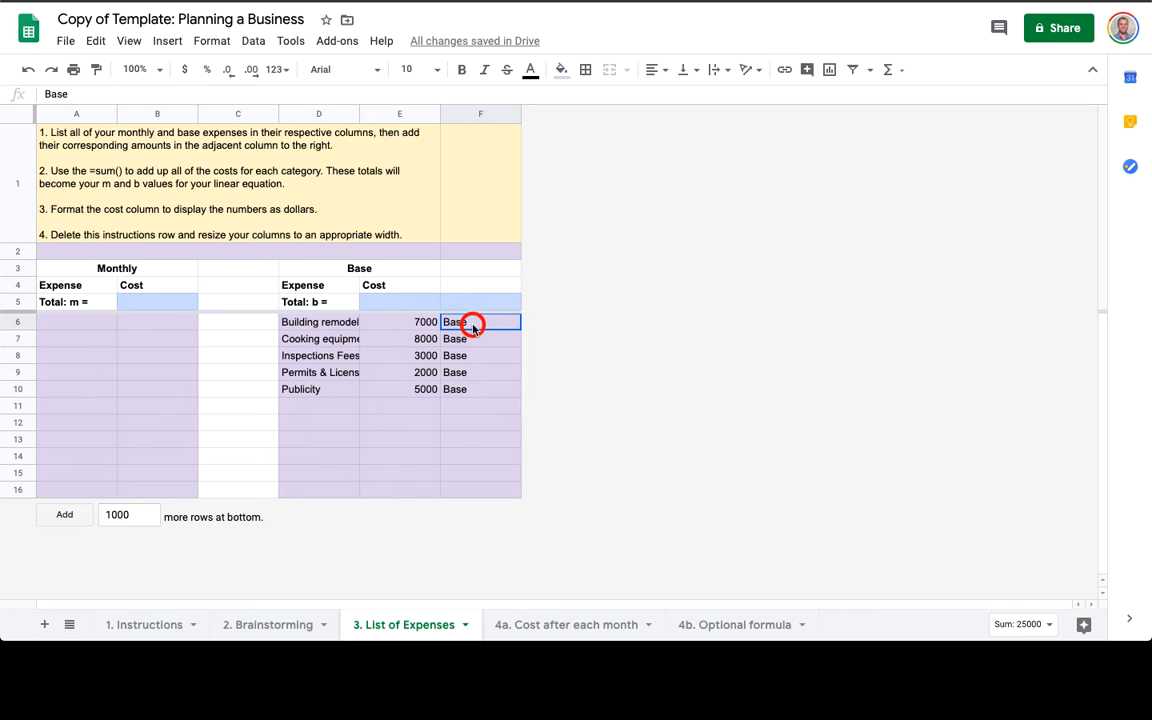
pyautogui.rightClick(510, 113)
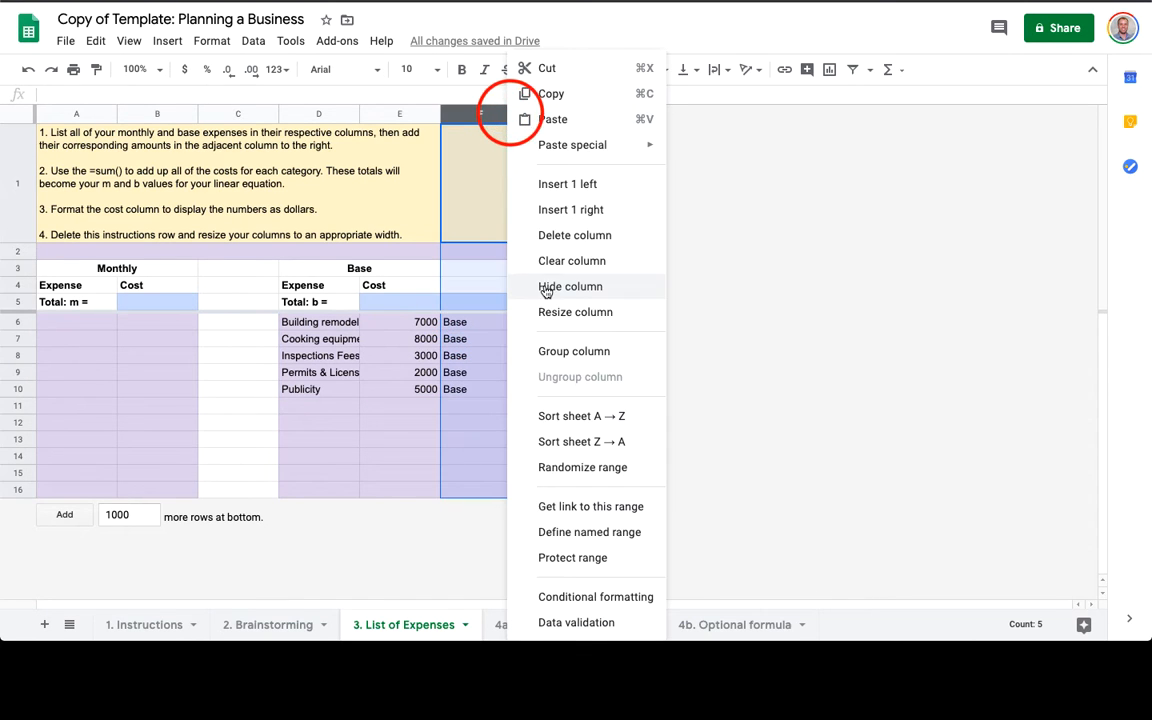
pyautogui.click(548, 230)
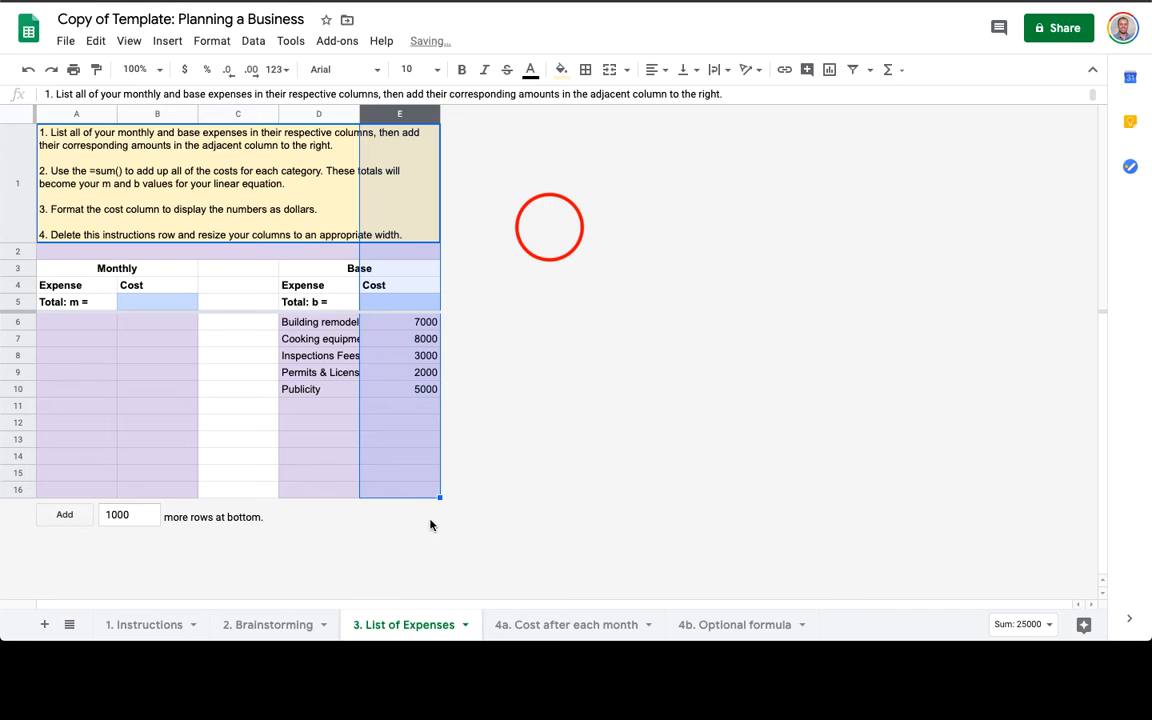
# Copy the four Monthly expense rows A8:C11 into A6, then blank the Monthly labels in C6:C9.
pyautogui.click(250, 626)
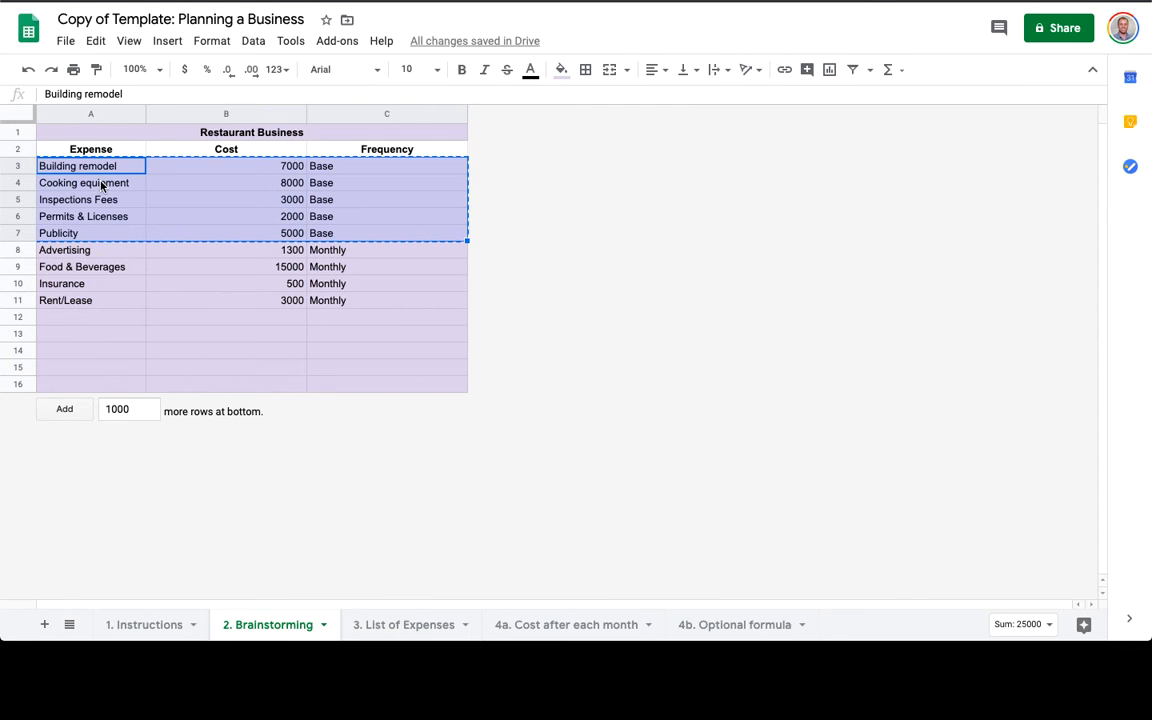
pyautogui.moveTo(90, 250); pyautogui.dragTo(321, 298)
pyautogui.press('super+c')
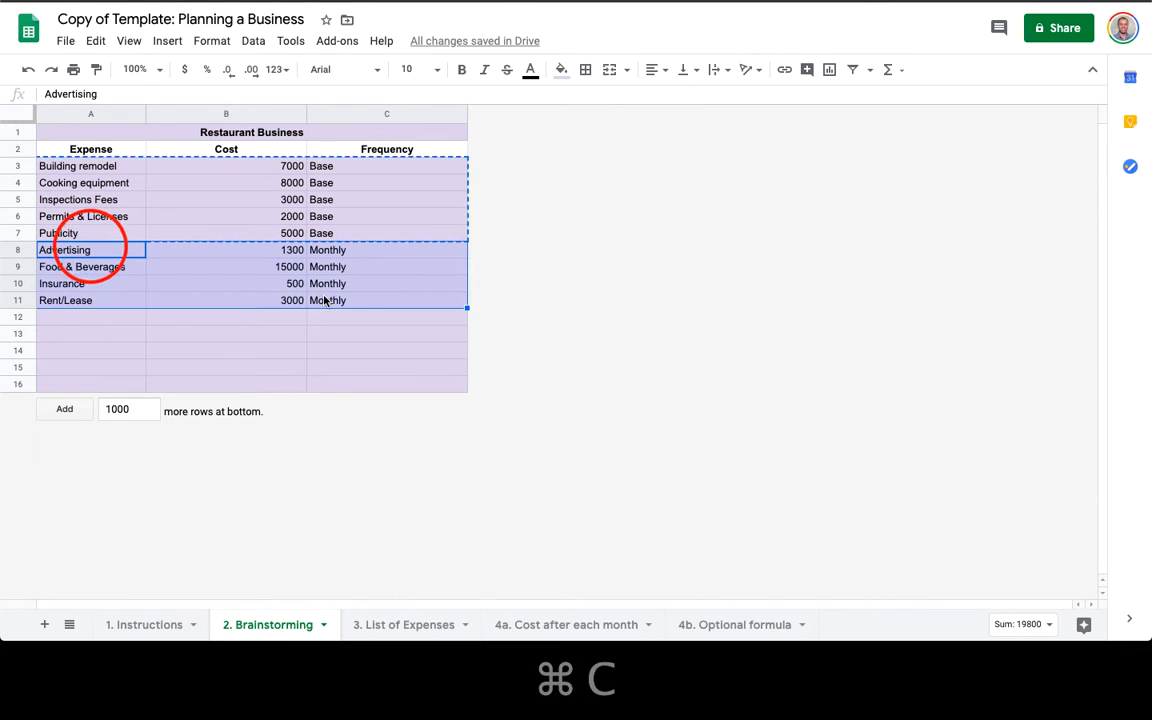
pyautogui.click(385, 620)
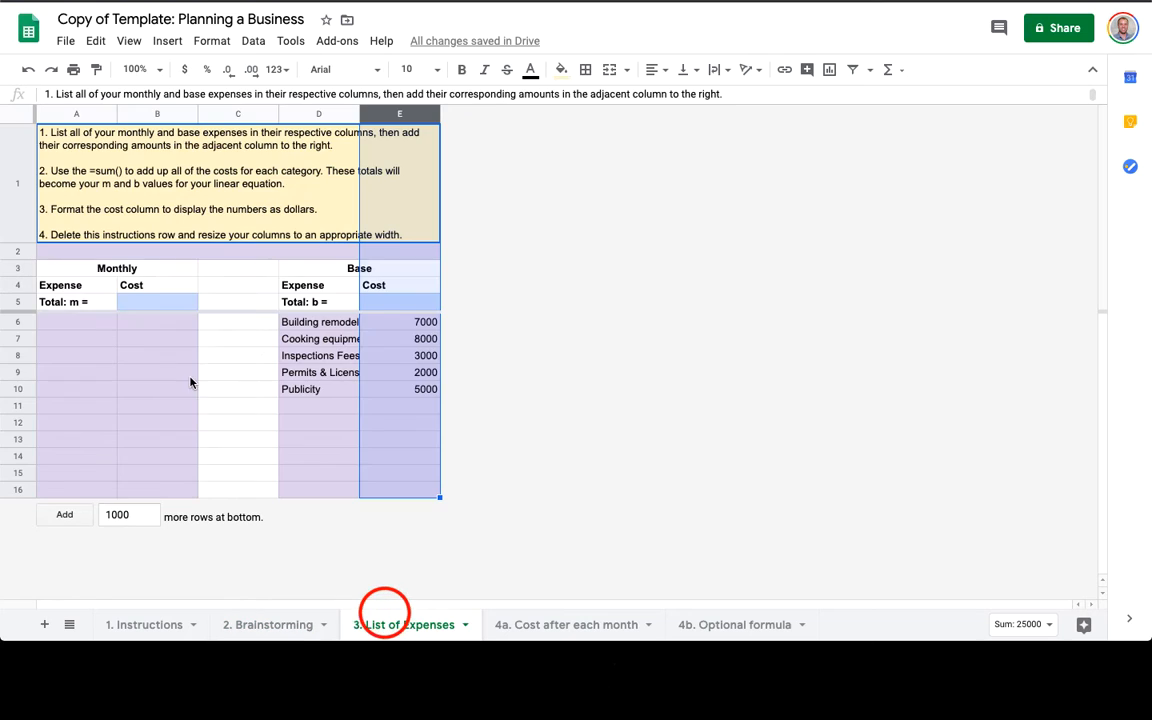
pyautogui.click(86, 323)
pyautogui.press('super+v')
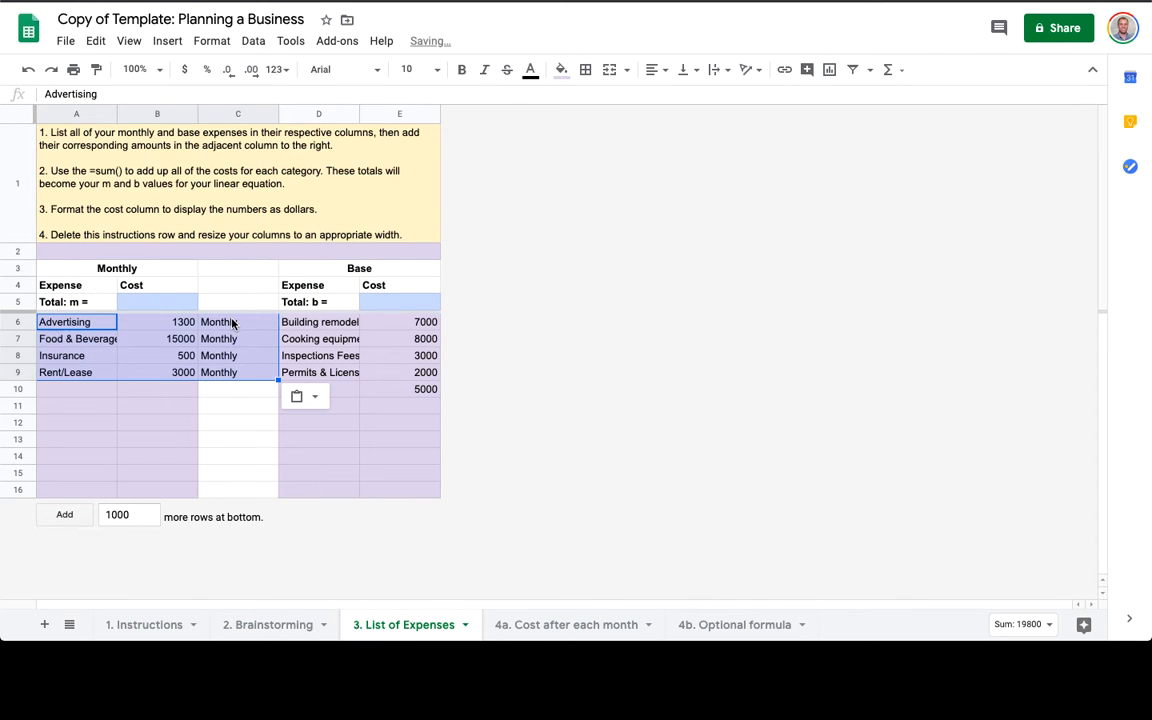
pyautogui.click(231, 320)
pyautogui.press('super+c')
pyautogui.click(229, 397)
pyautogui.press('shift+super+Up')
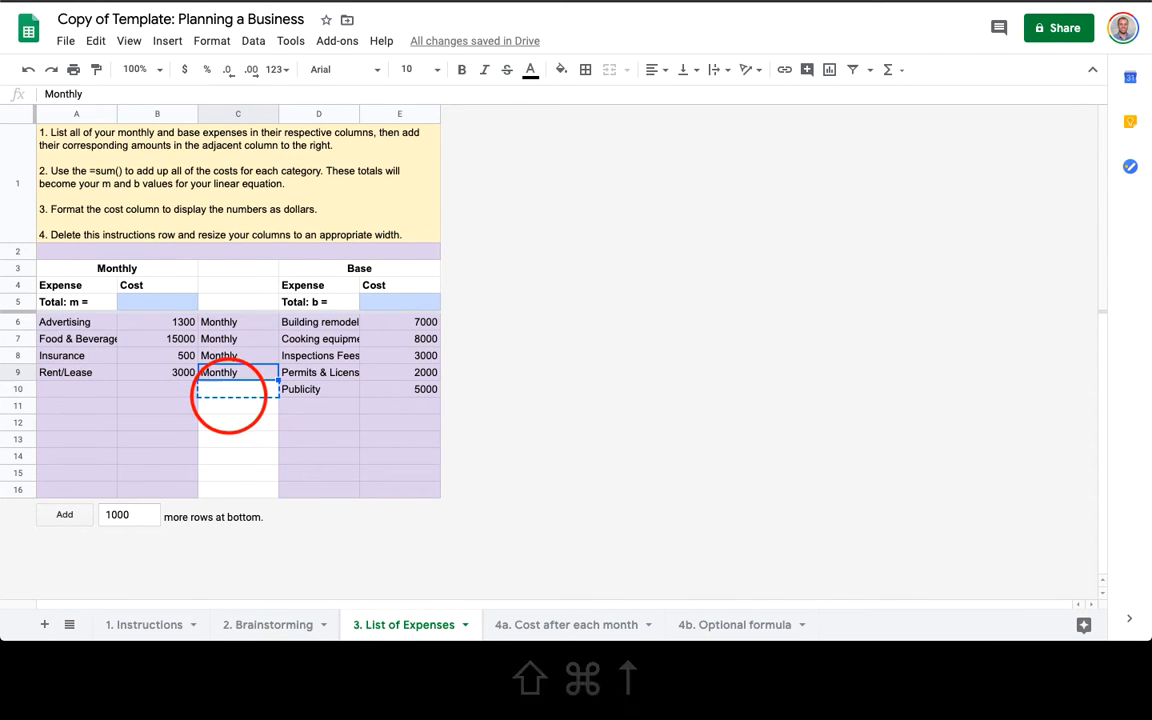
pyautogui.press('super+v')
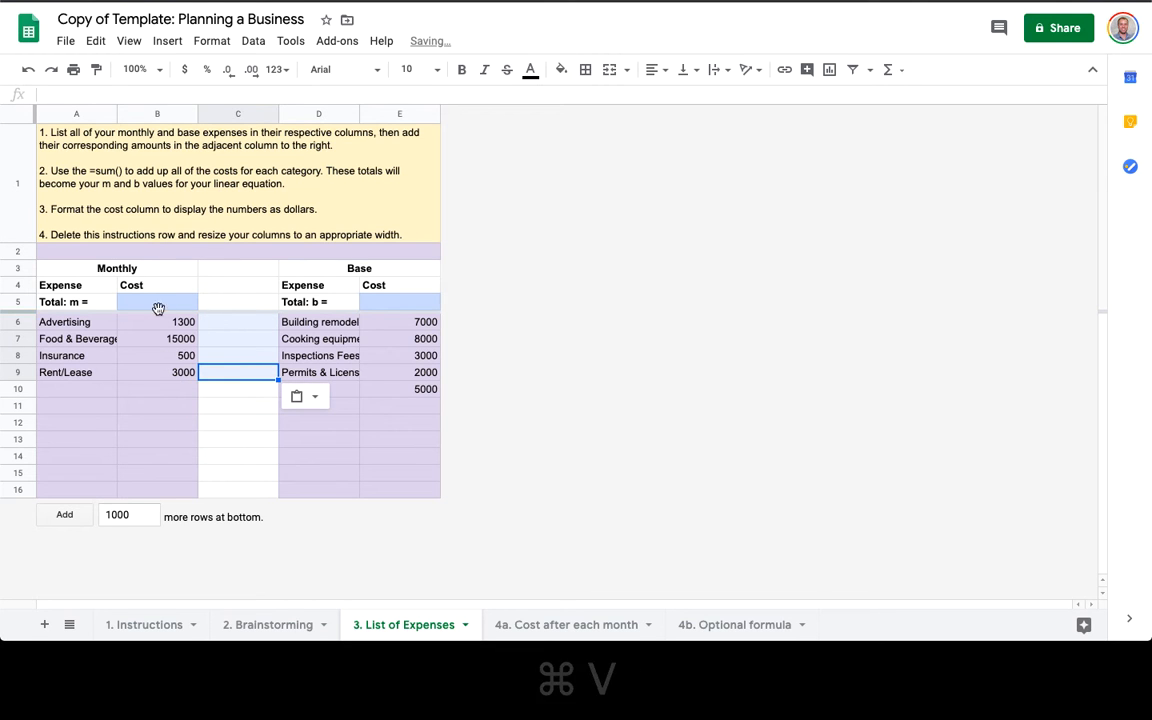
pyautogui.click(276, 627)
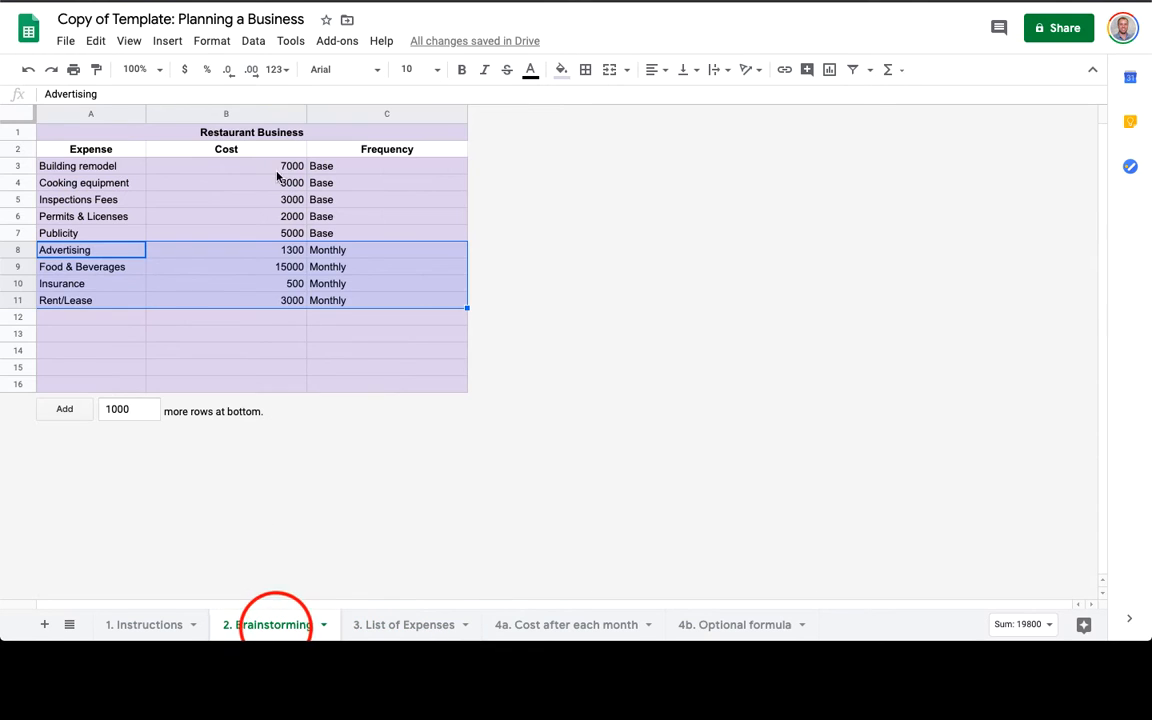
# Format the Brainstorming cost column B as dollar currency.
pyautogui.moveTo(278, 166); pyautogui.dragTo(278, 301)
pyautogui.press('shift+super+Down')
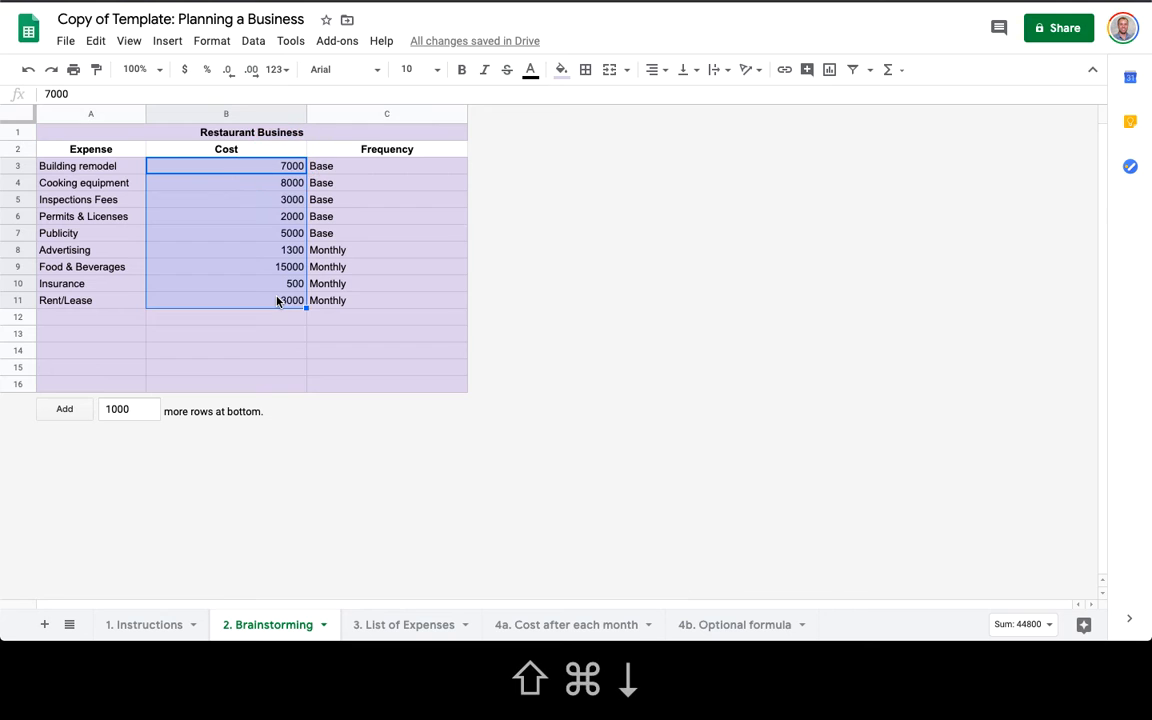
pyautogui.click(185, 70)
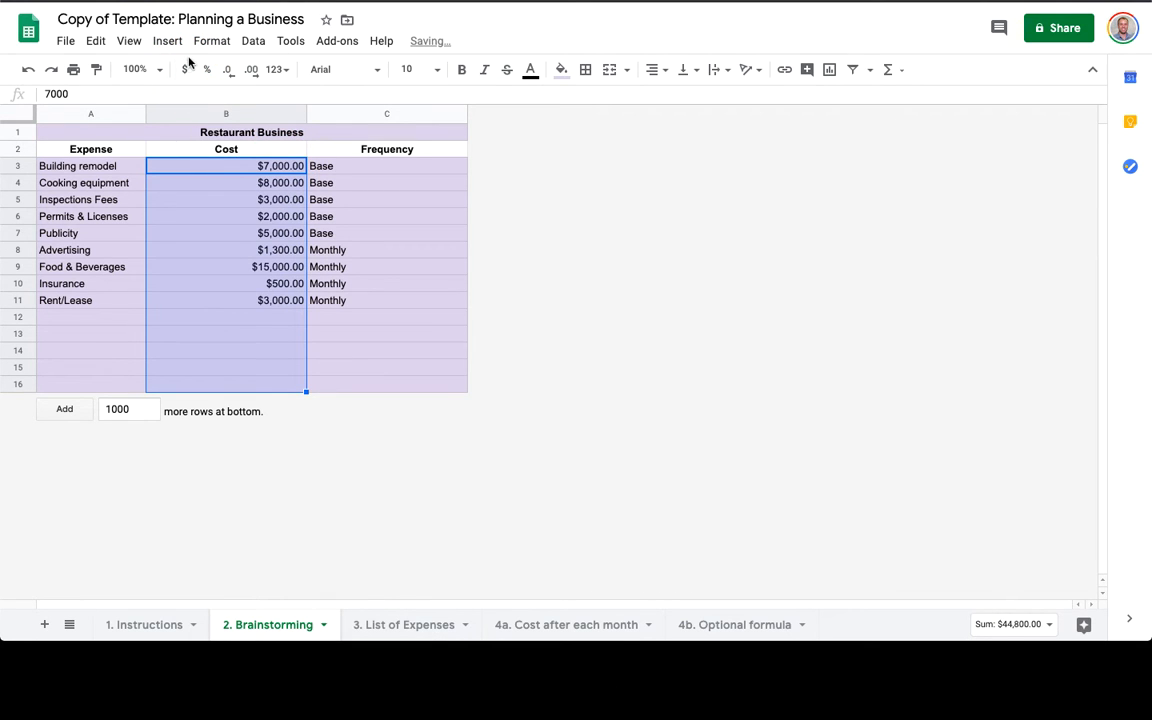
# Format the monthly costs in column B and base costs in column E on List of Expenses as dollars.
pyautogui.click(403, 625)
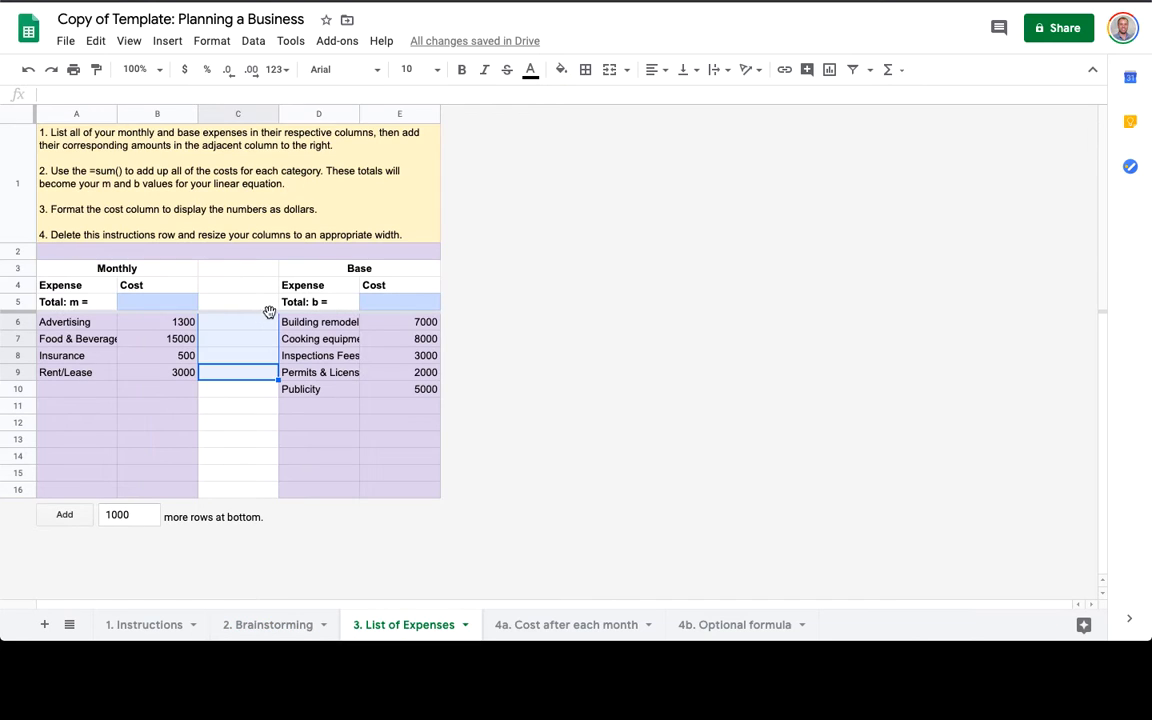
pyautogui.click(168, 302)
pyautogui.press('shift+super+Down')
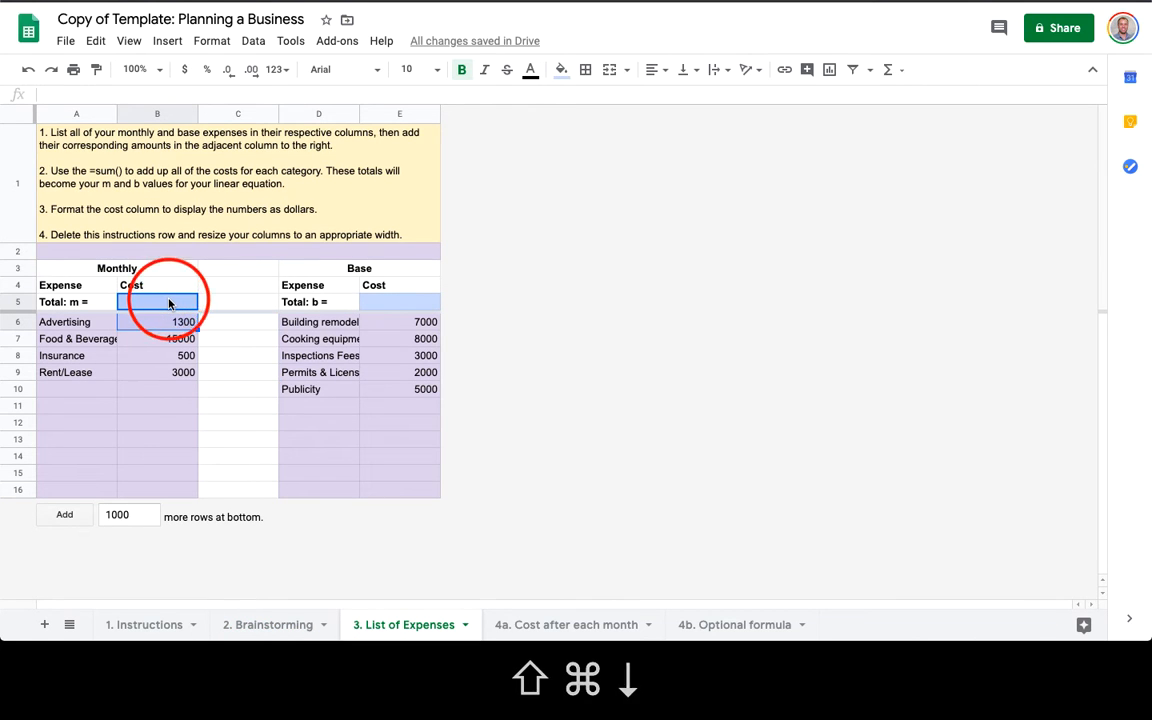
pyautogui.press('shift+super+Down')
pyautogui.press('shift+super+Down')
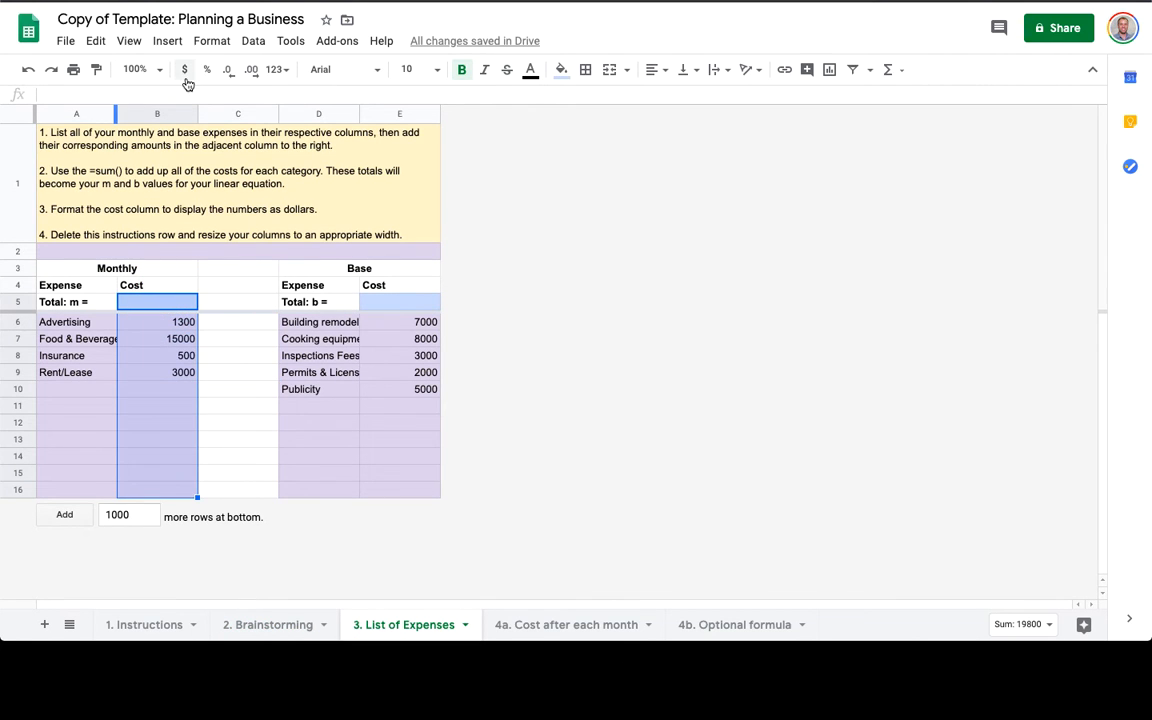
pyautogui.click(184, 69)
pyautogui.click(398, 300)
pyautogui.press('shift+super+Down')
pyautogui.press('shift+super+Down')
pyautogui.press('shift+super+Down')
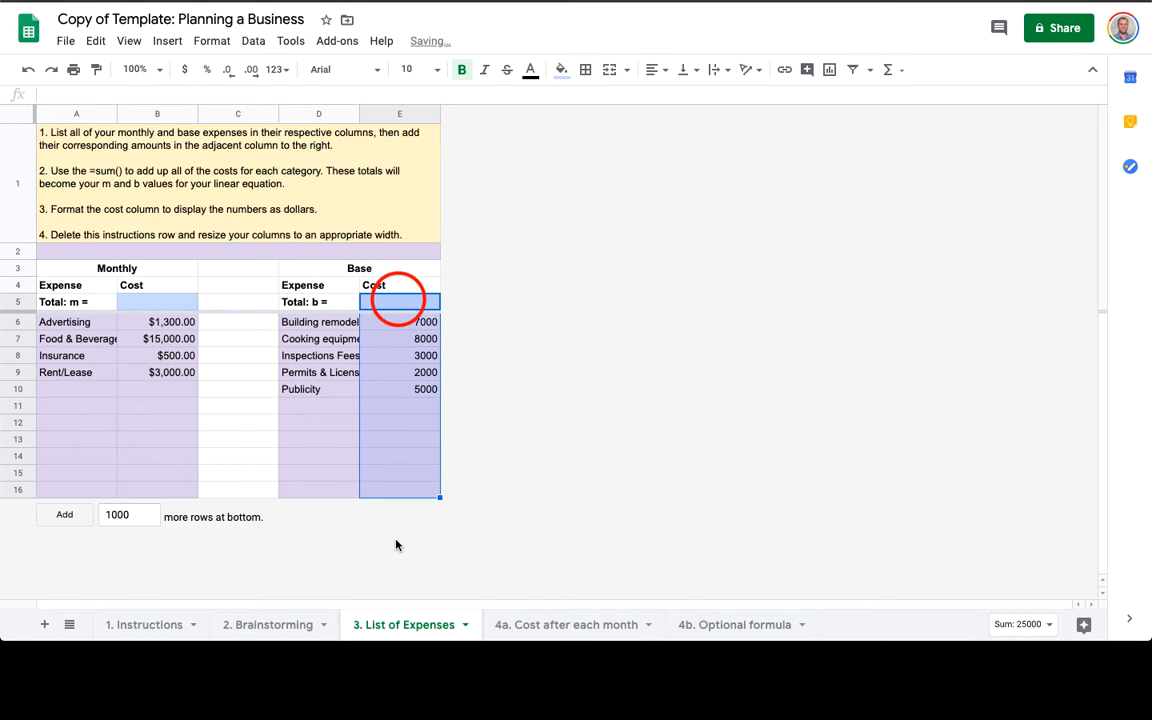
pyautogui.click(184, 69)
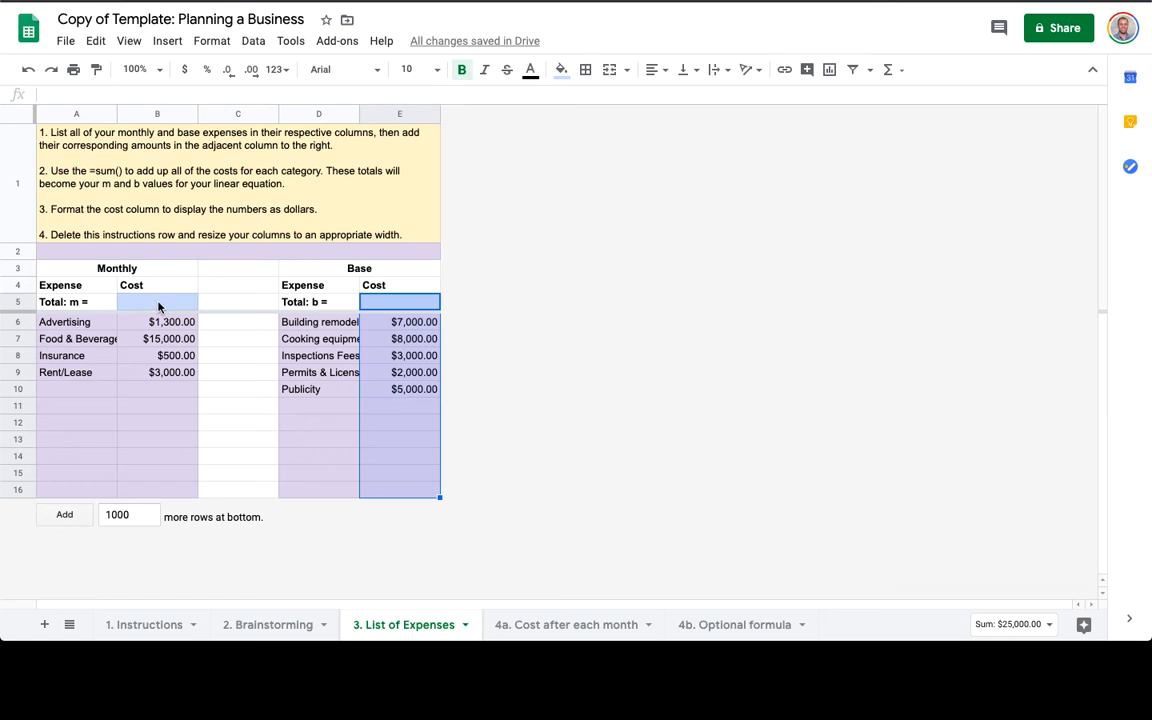
# Enter the monthly total formula =sum(B6:B) in B5.
pyautogui.click(60, 163)
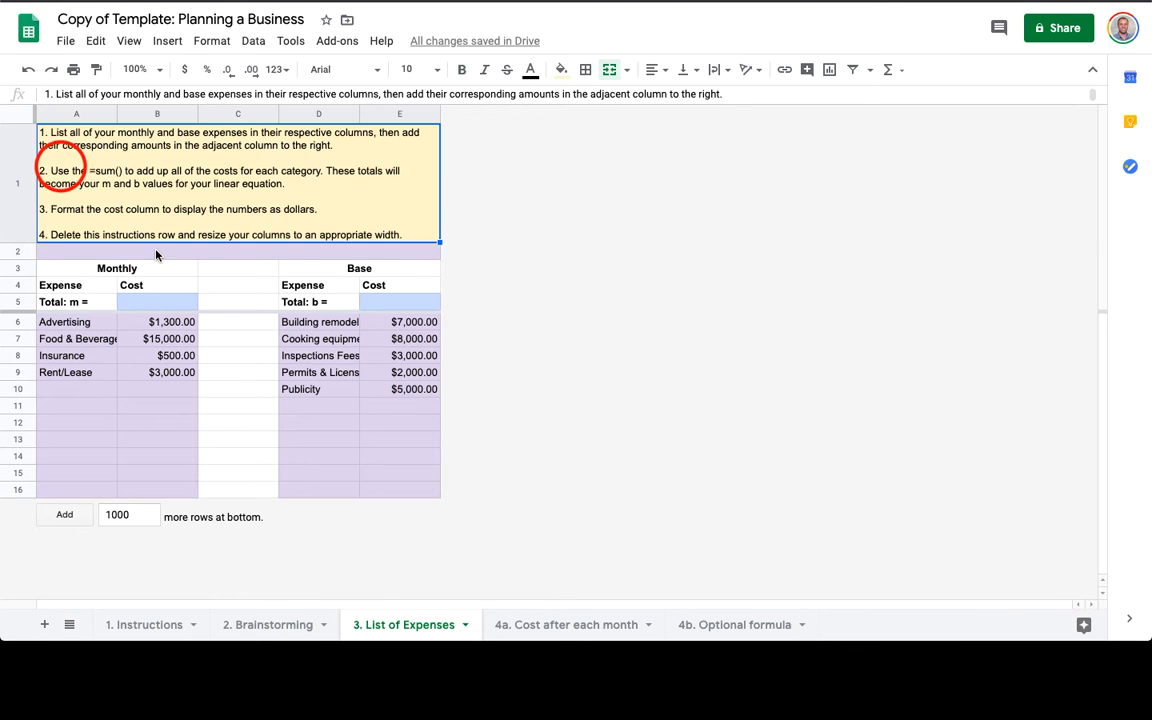
pyautogui.click(157, 301)
pyautogui.write('=sum(')
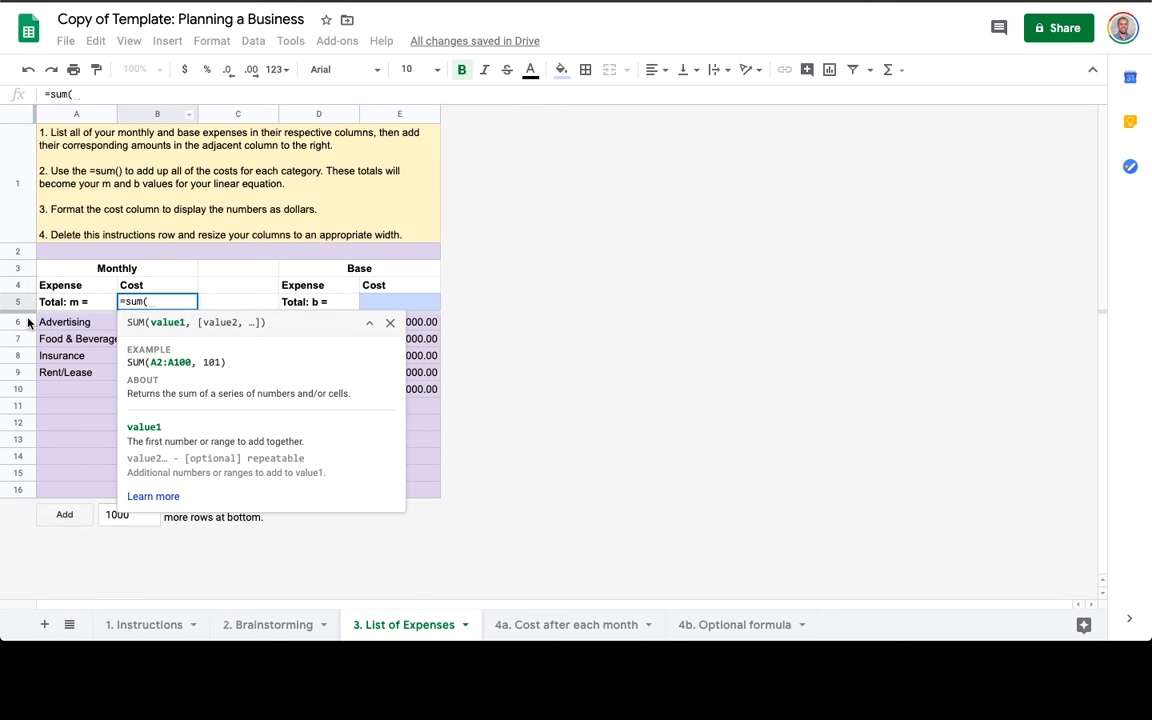
pyautogui.write('B6:B')
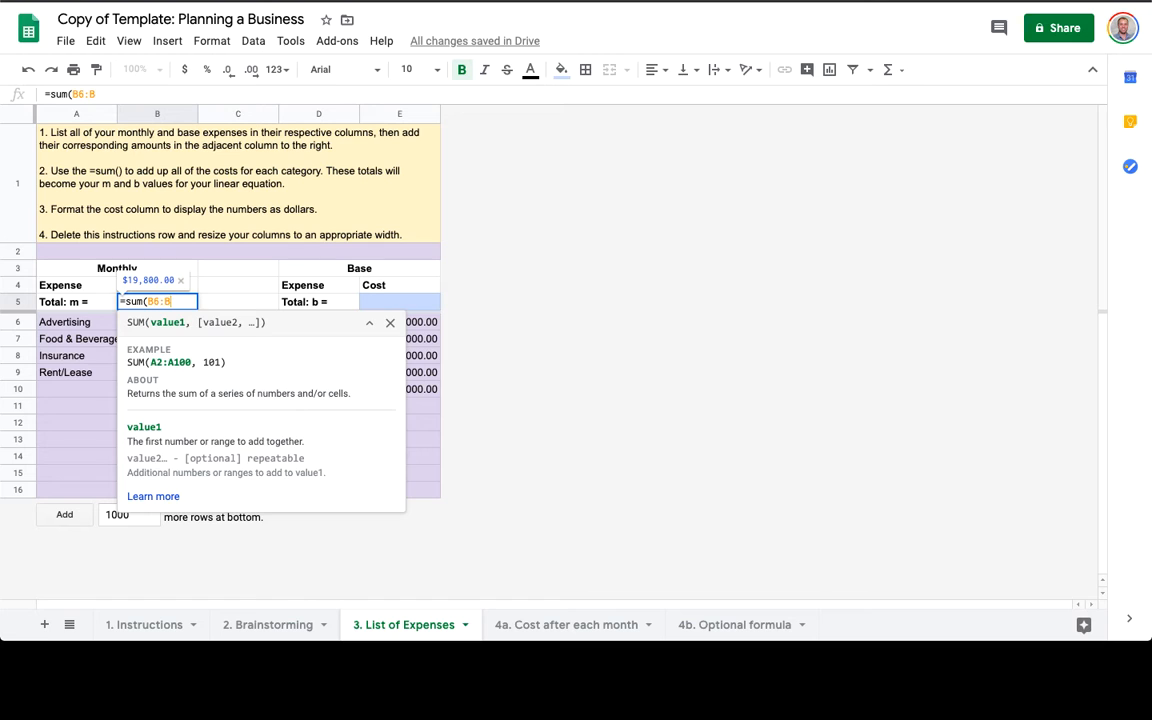
pyautogui.write(')')
pyautogui.press('Return')
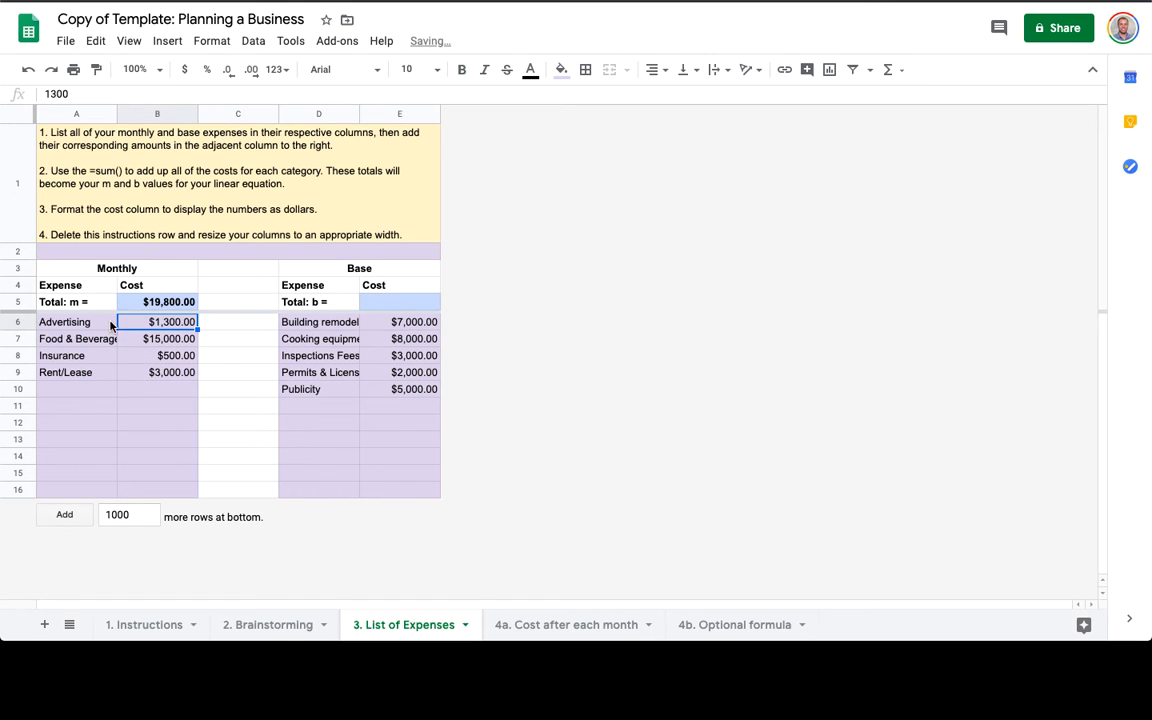
# Copy the sum formula into E5 so the base total reads $25,000.00.
pyautogui.click(173, 307)
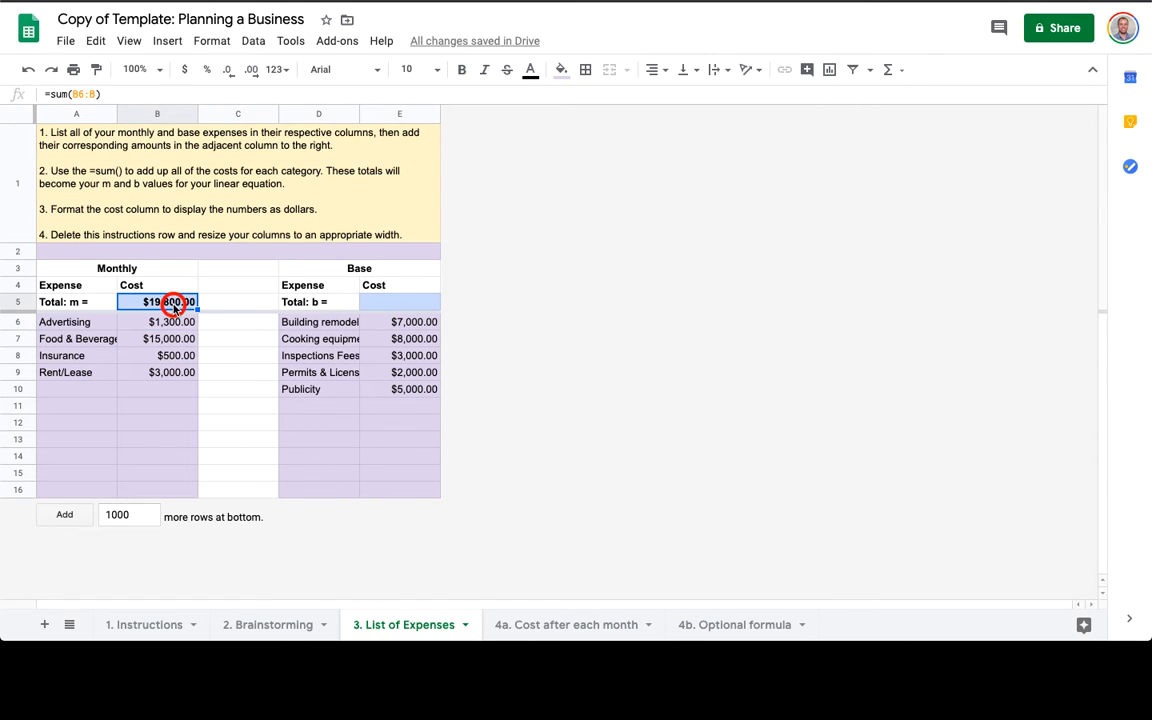
pyautogui.press('super+c')
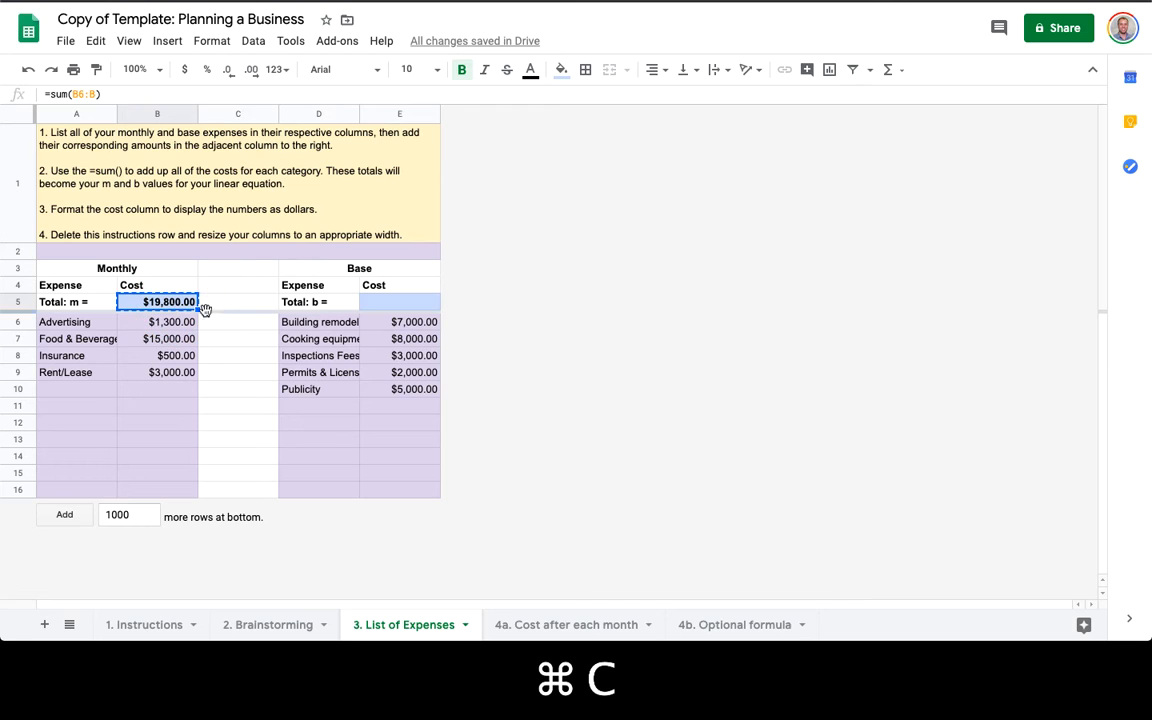
pyautogui.click(390, 303)
pyautogui.press('super+v')
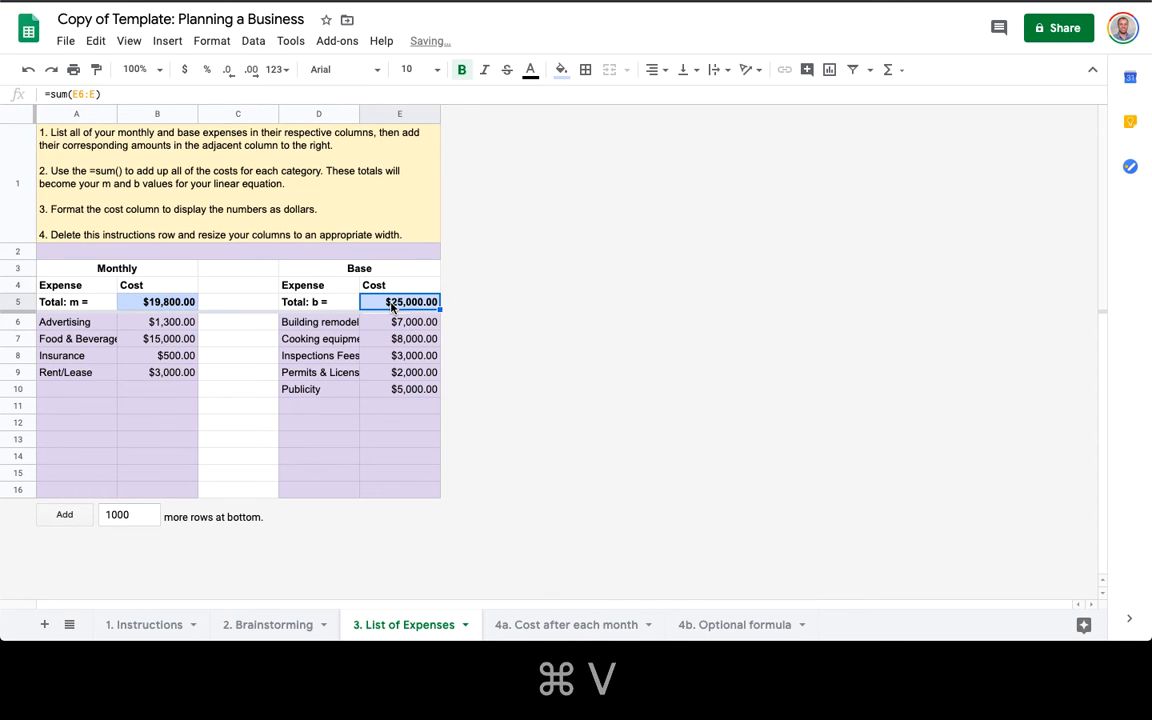
pyautogui.press('Return')
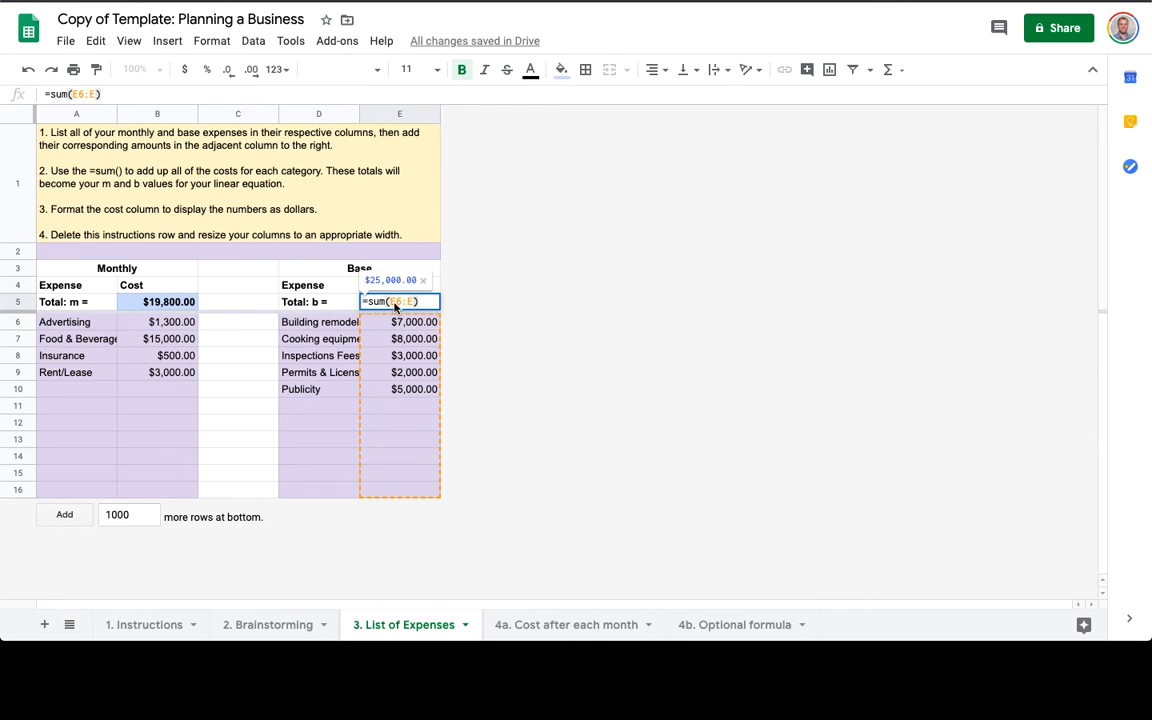
pyautogui.press('Return')
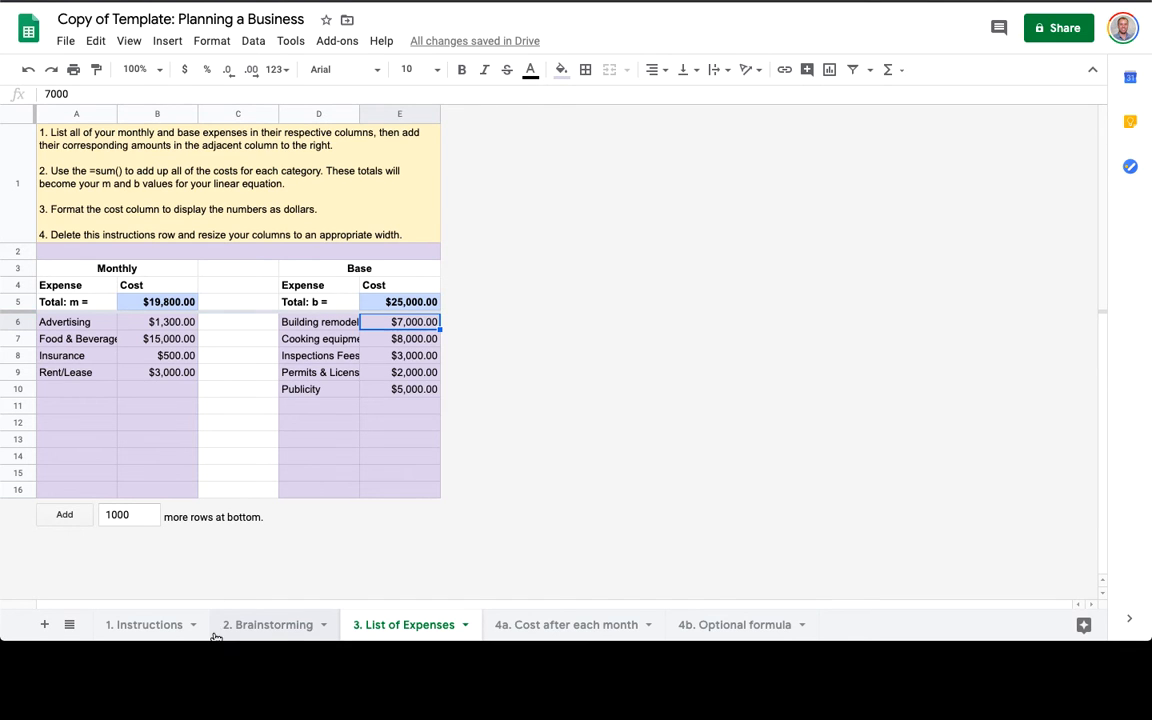
pyautogui.click(280, 625)
# Enter Security Deposit, Supplies, Tables, chairs, etc., Utilities and Wages into A12:A16.
pyautogui.click(84, 316)
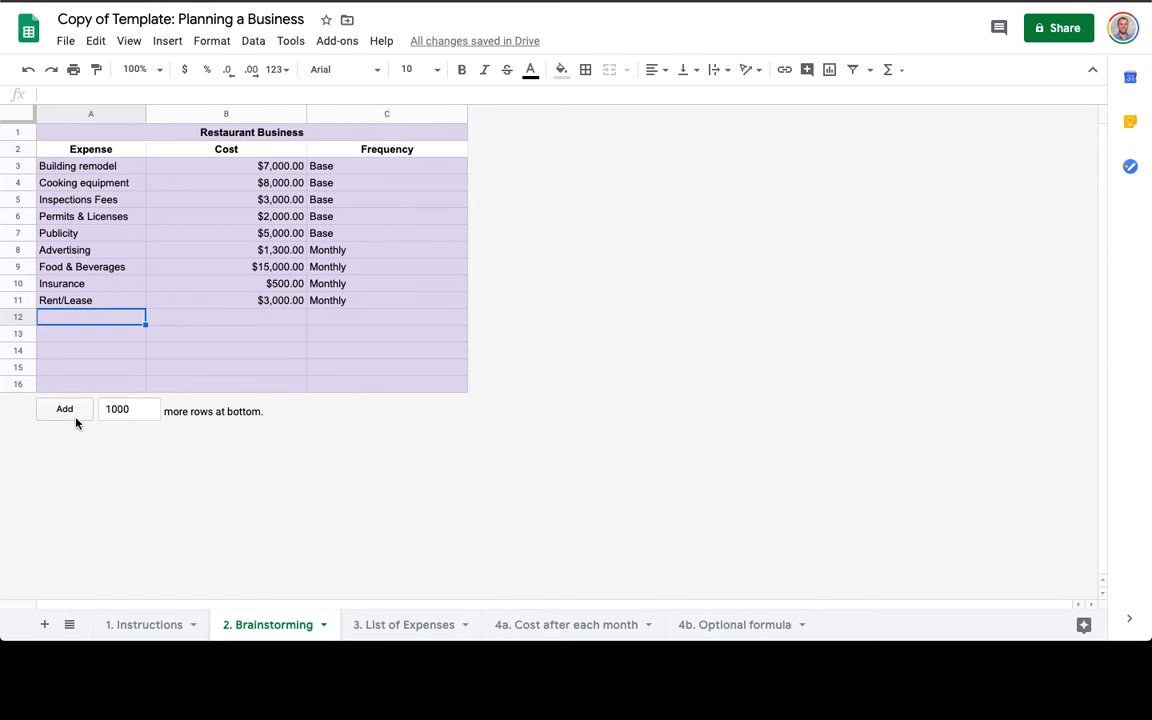
pyautogui.write('Sec')
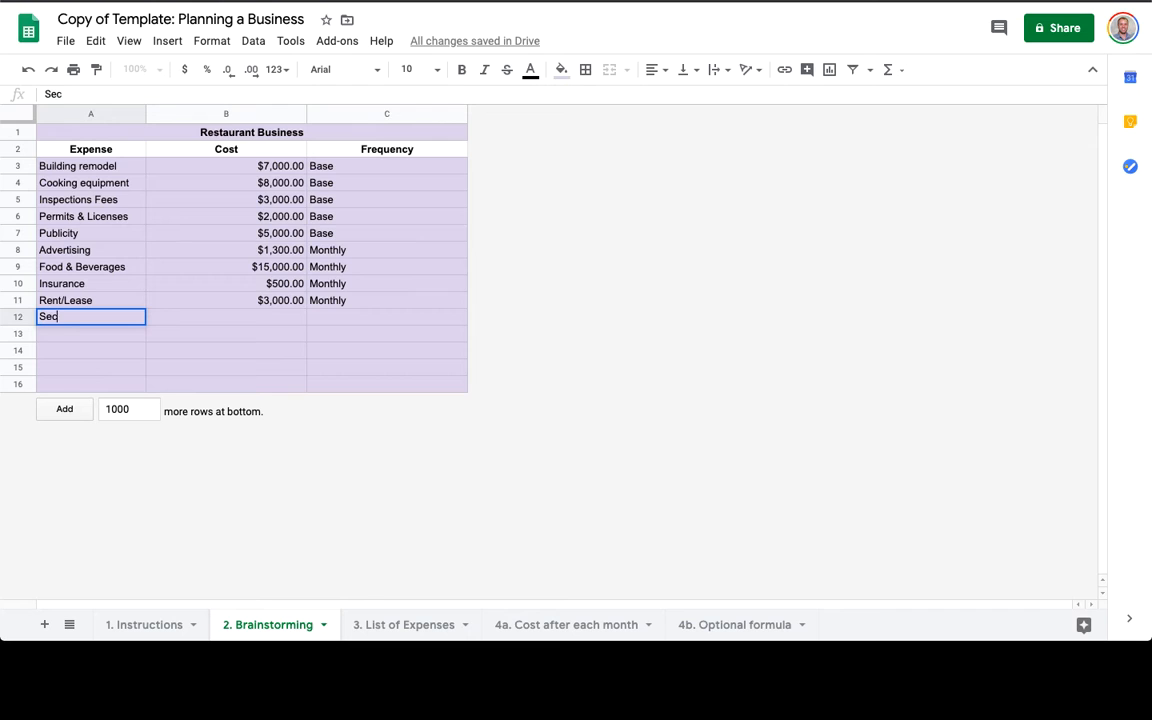
pyautogui.write('urity Deposit')
pyautogui.press('Return')
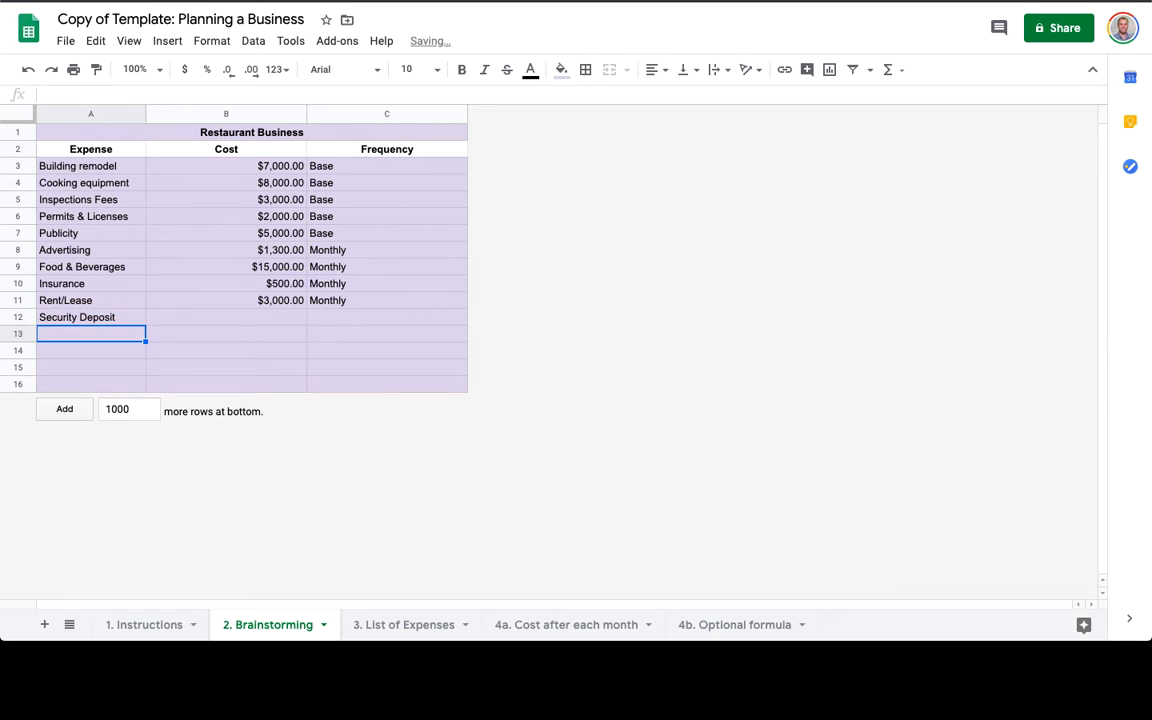
pyautogui.write('Suppl')
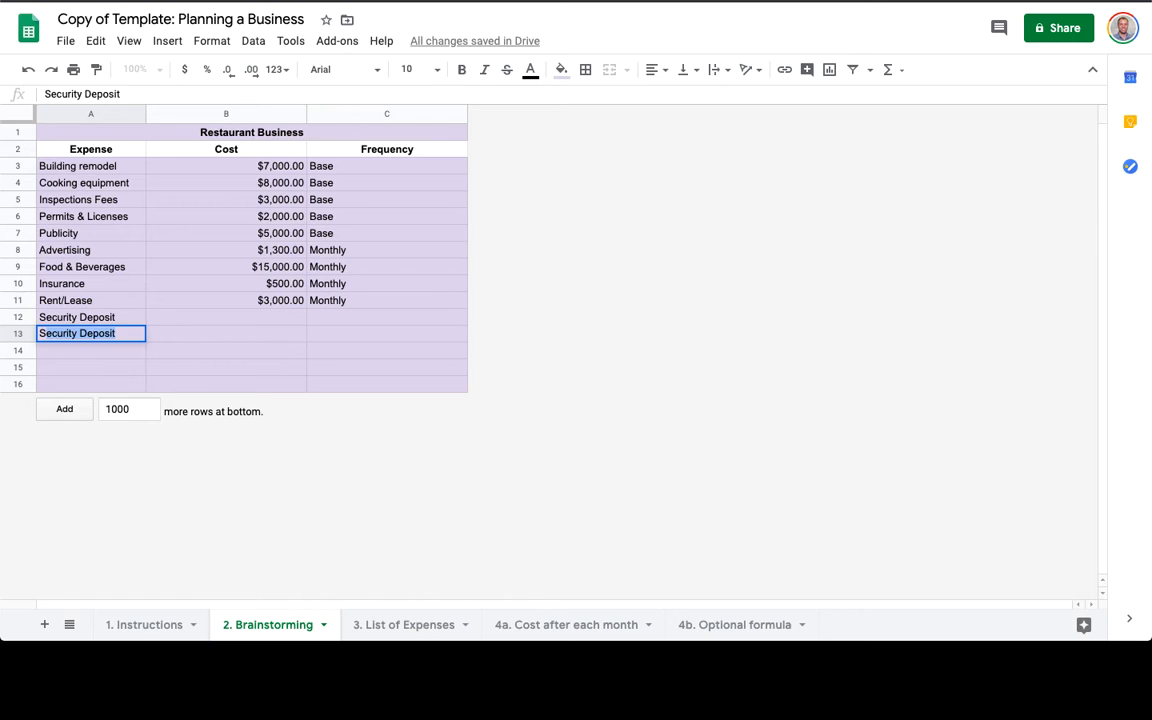
pyautogui.write('ies')
pyautogui.press('Return')
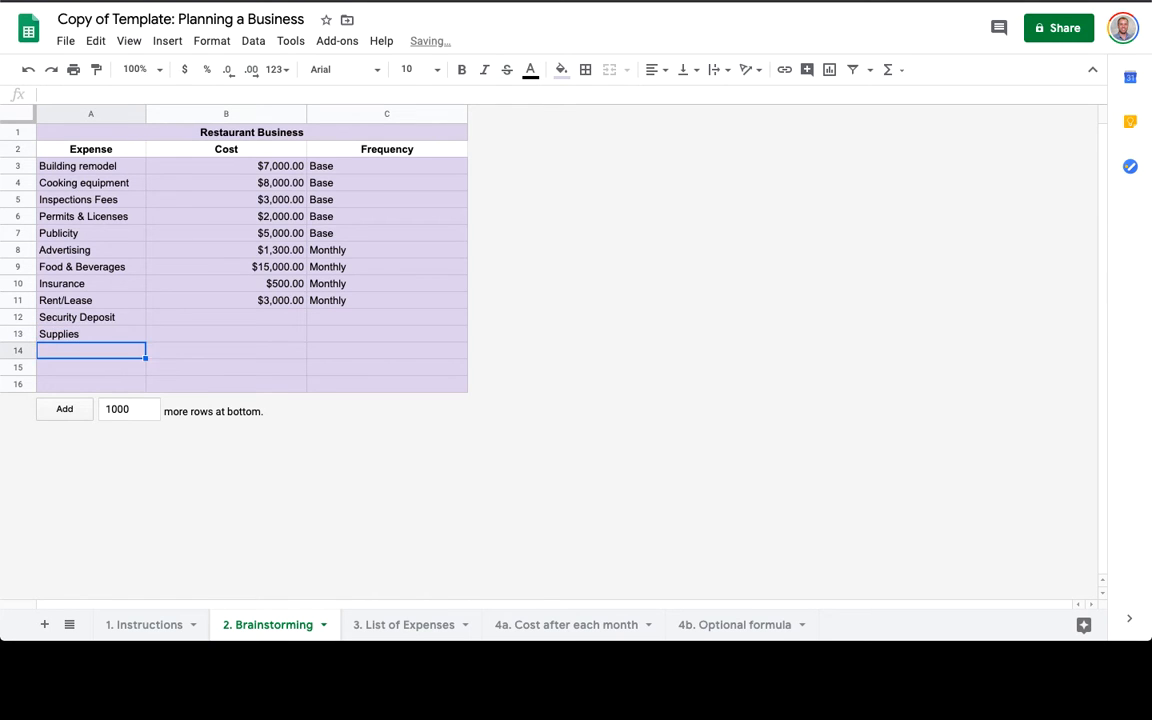
pyautogui.write('Tables, chairs,')
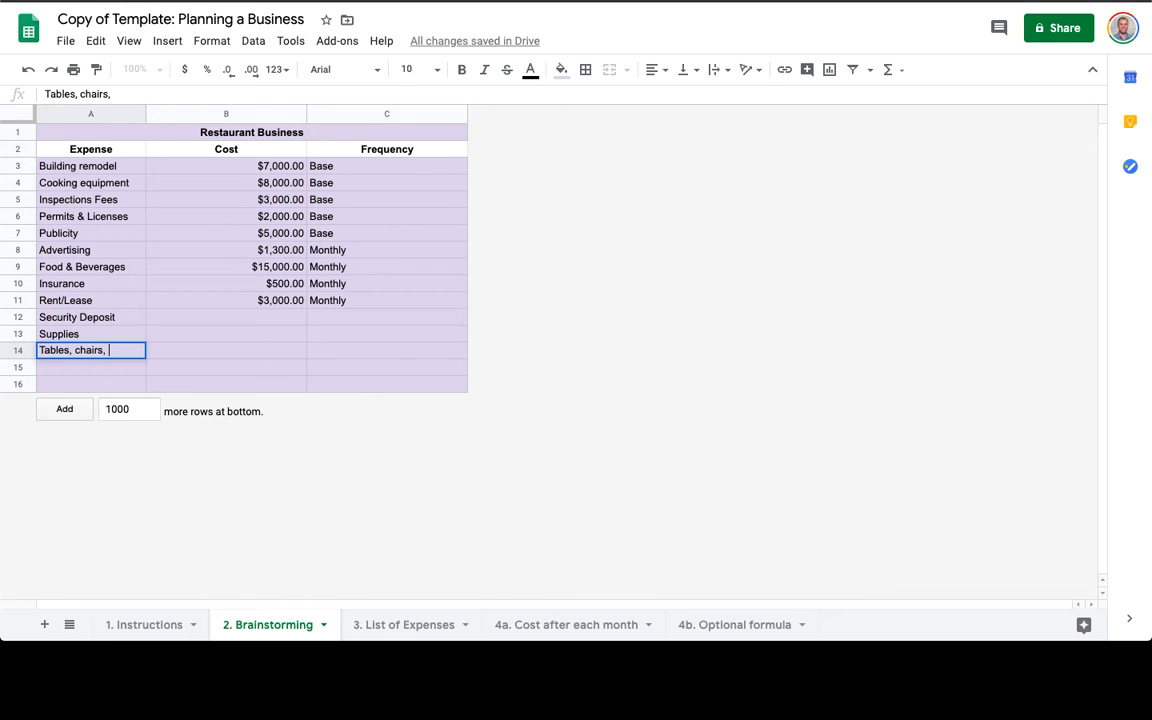
pyautogui.write(' etc.')
pyautogui.press('Return')
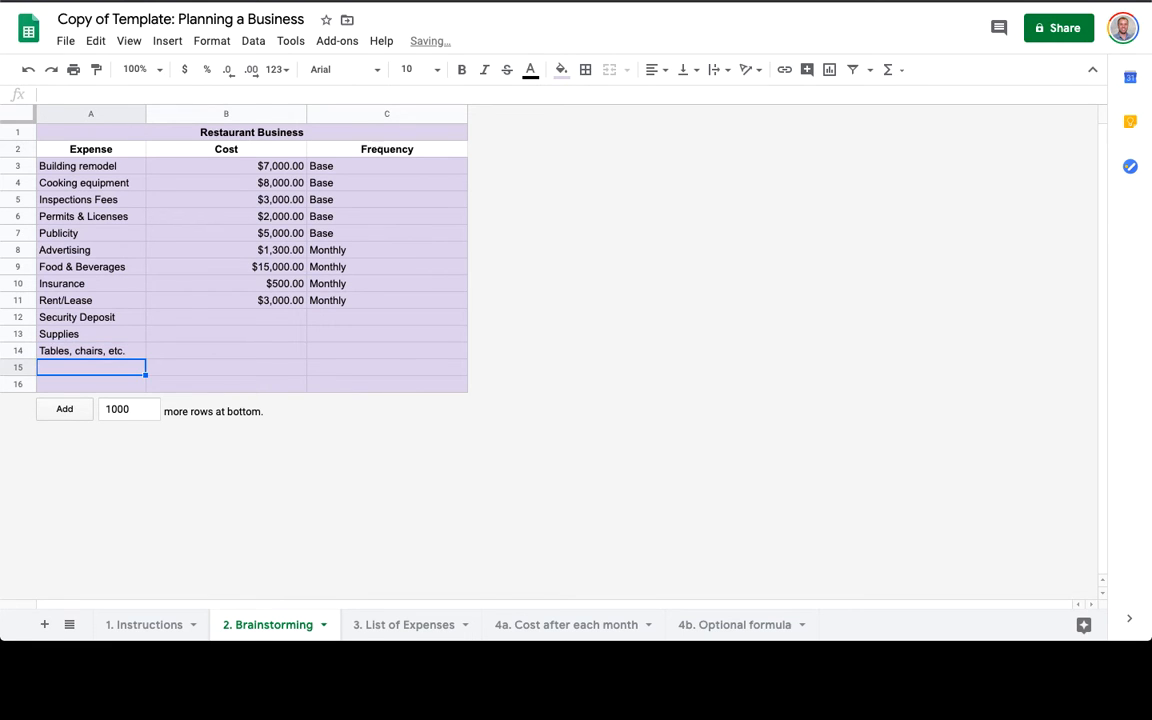
pyautogui.write('Utilities')
pyautogui.press('Return')
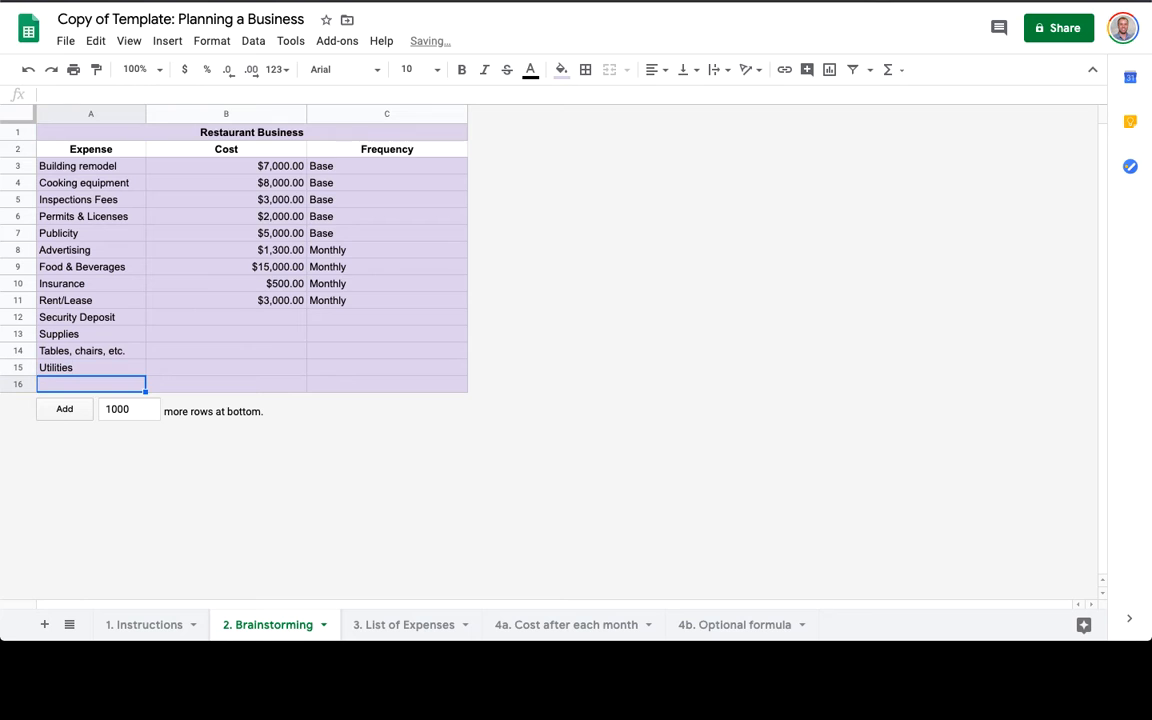
pyautogui.write('Wages')
pyautogui.press('Tab')
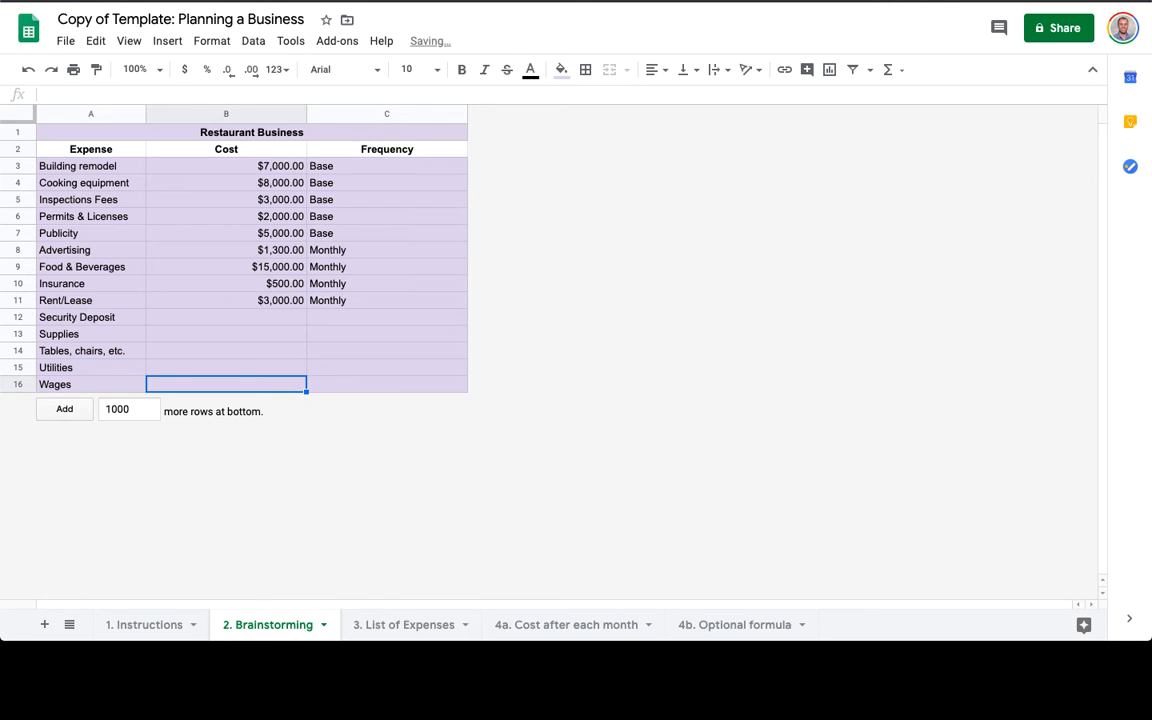
pyautogui.click(213, 316)
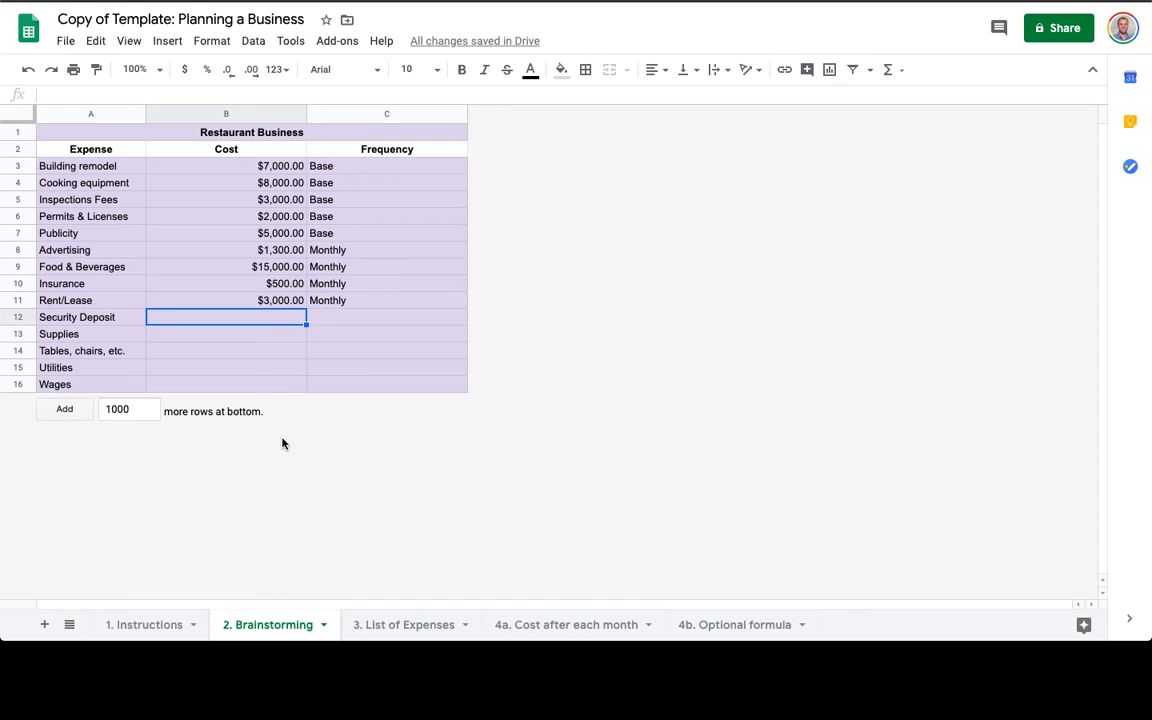
# Enter costs 6,000, 400, 4,000, 1,200 and 12,000 into B12:B16.
pyautogui.write('6,0')
pyautogui.write('000')
pyautogui.press('Return')
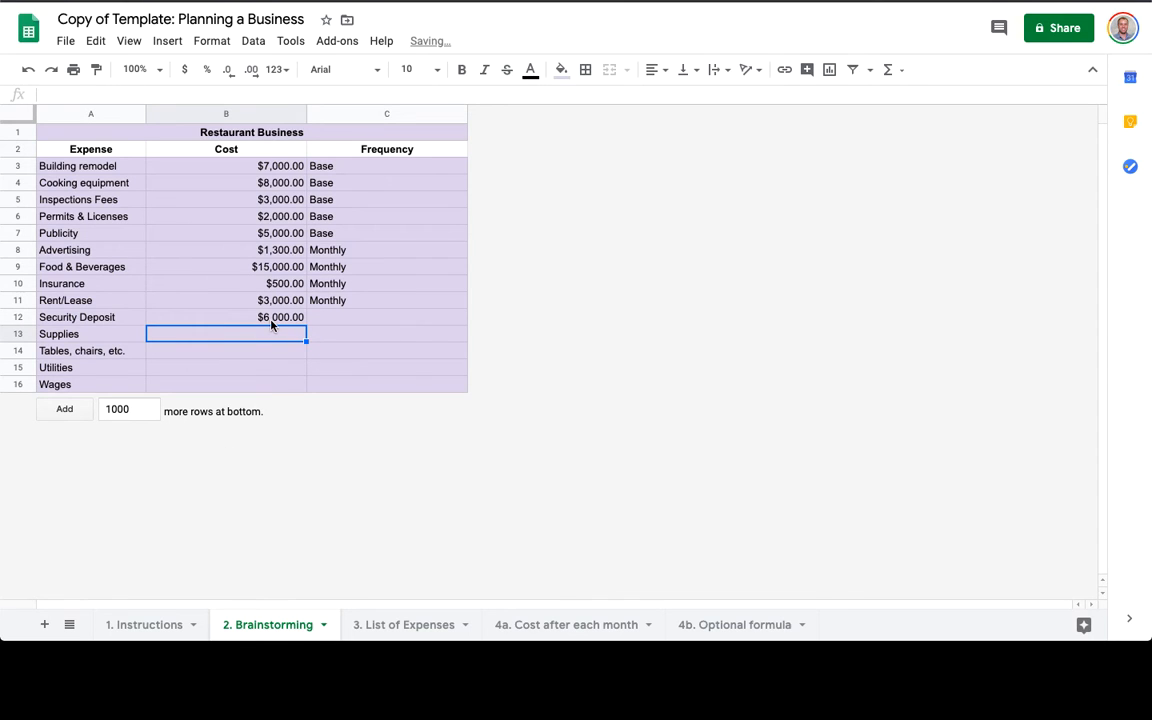
pyautogui.write('40')
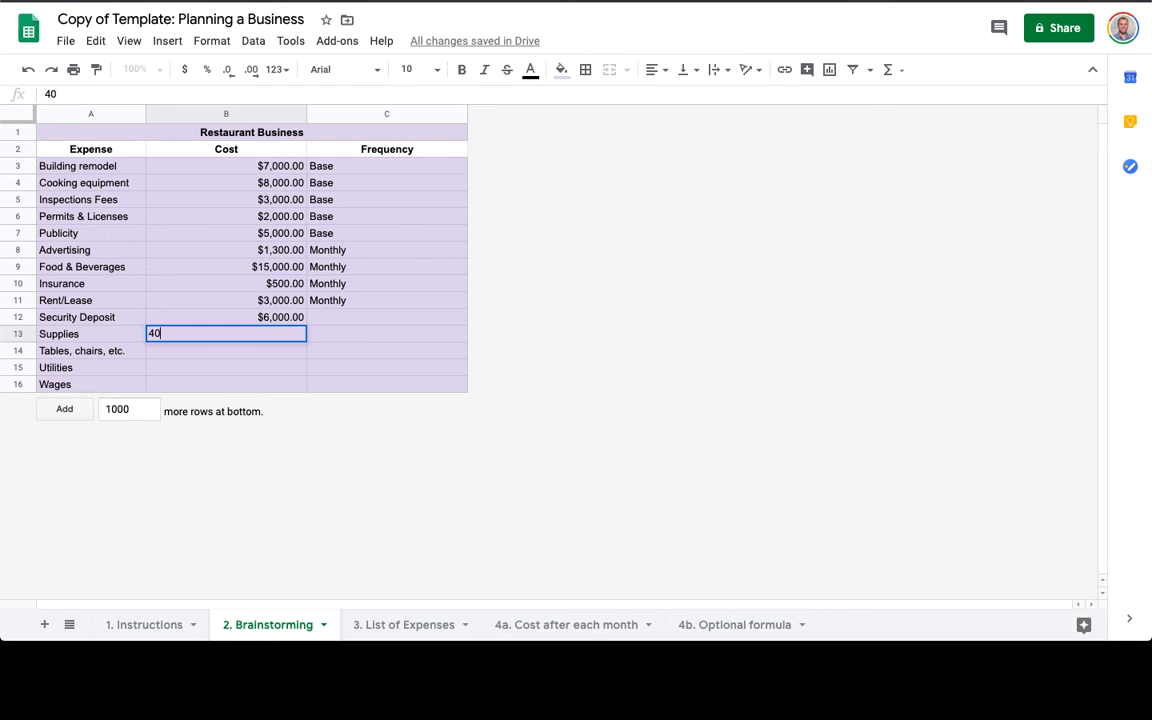
pyautogui.write('0')
pyautogui.press('Return')
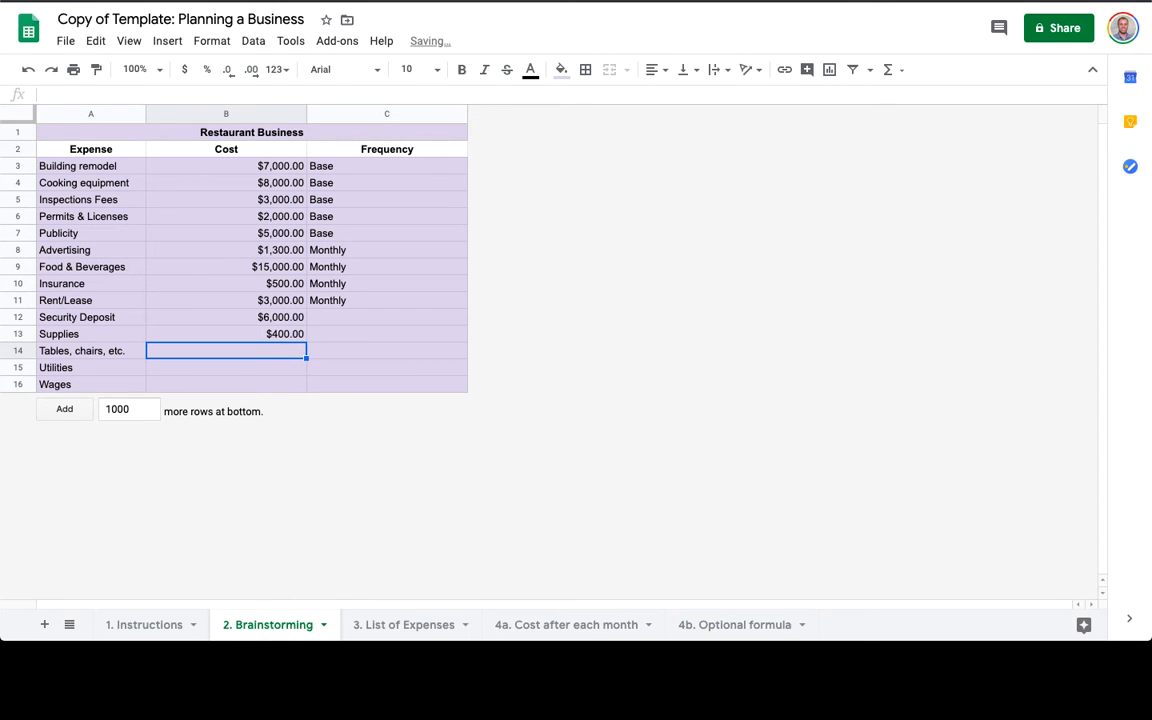
pyautogui.write('4000')
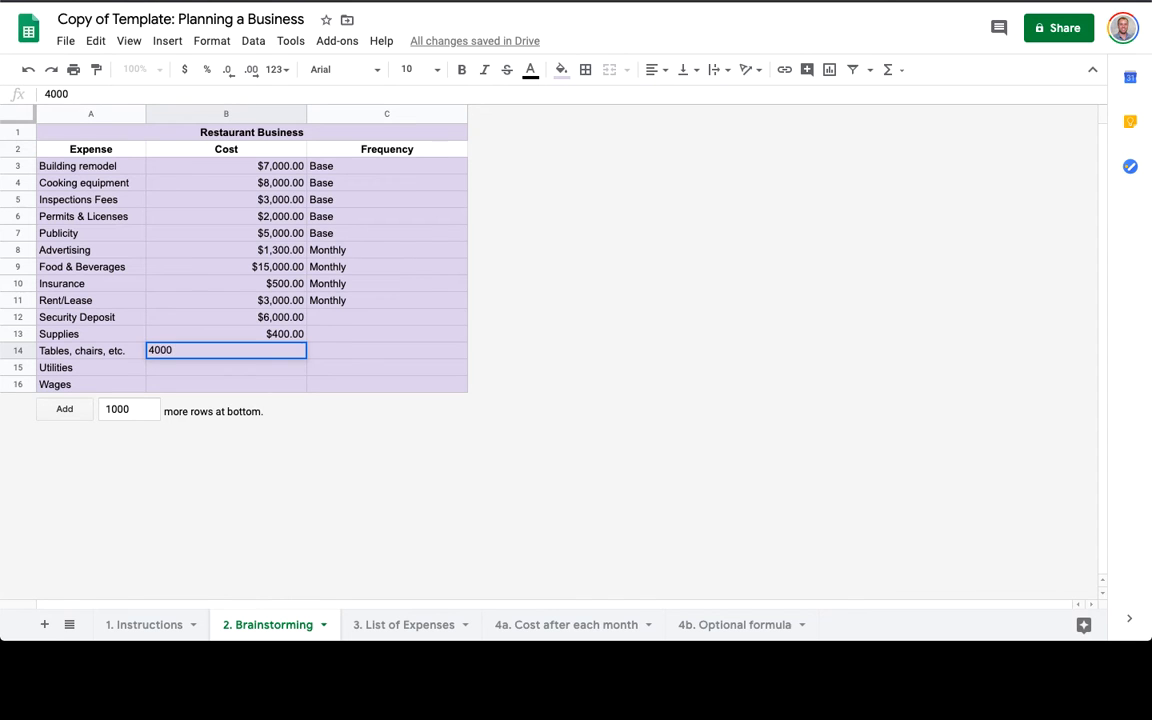
pyautogui.press('Return')
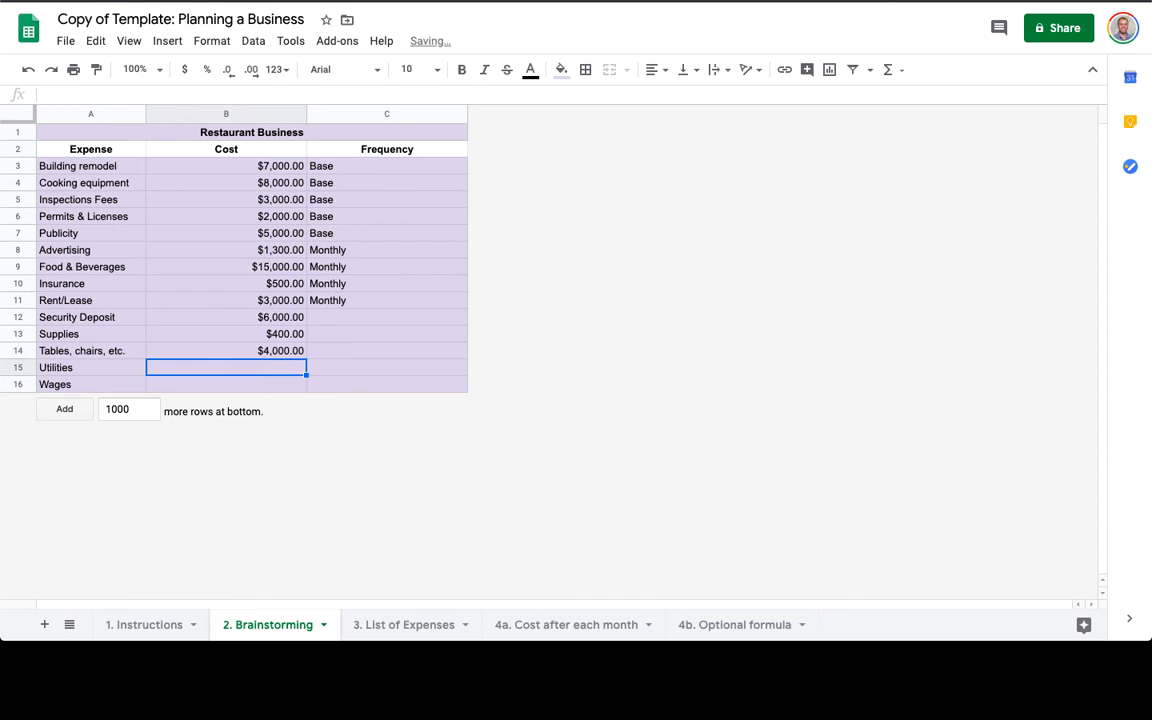
pyautogui.write('1200')
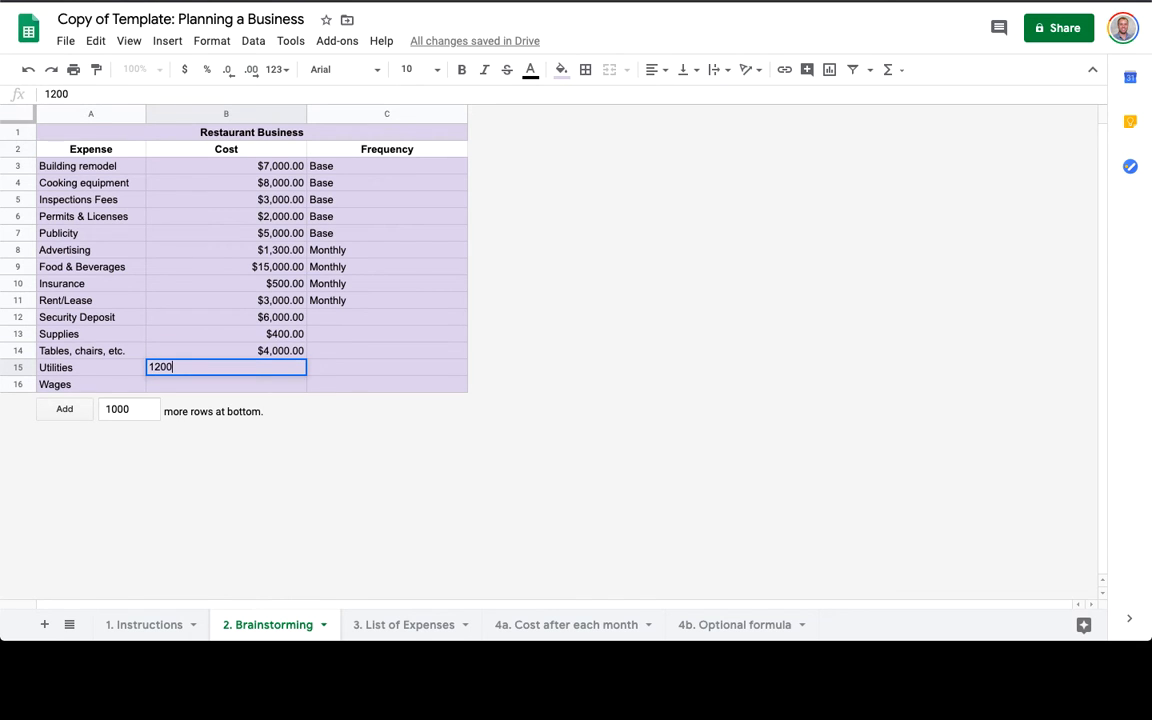
pyautogui.press('Return')
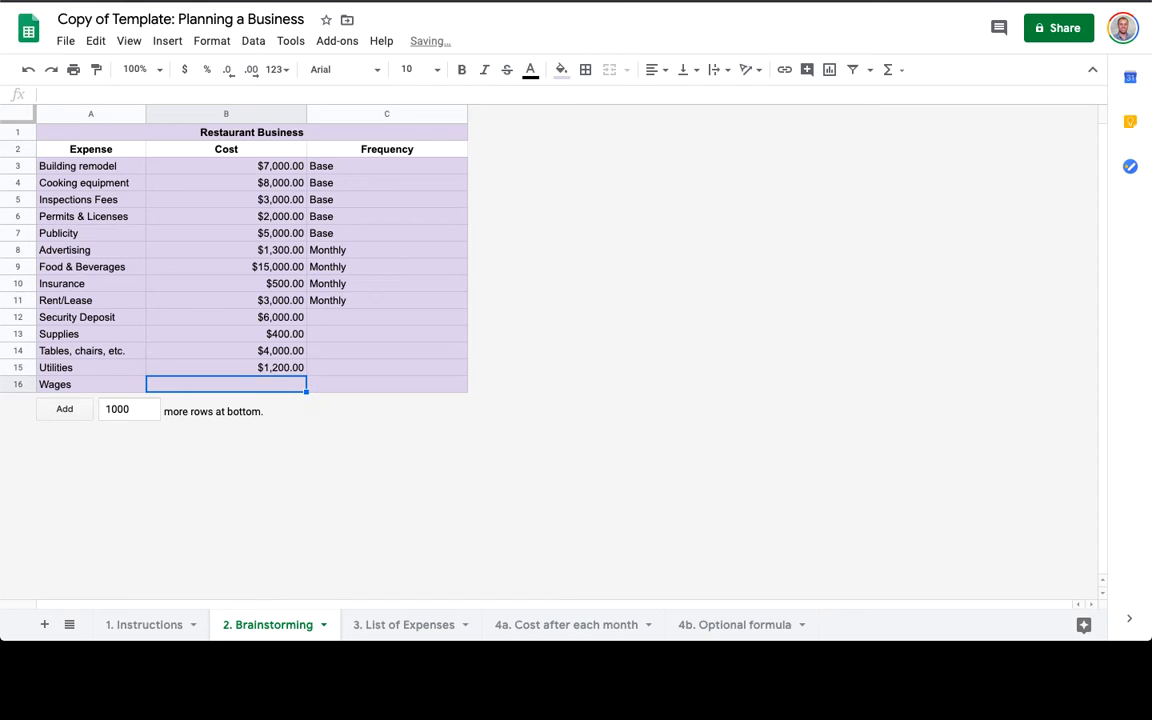
pyautogui.write('12000')
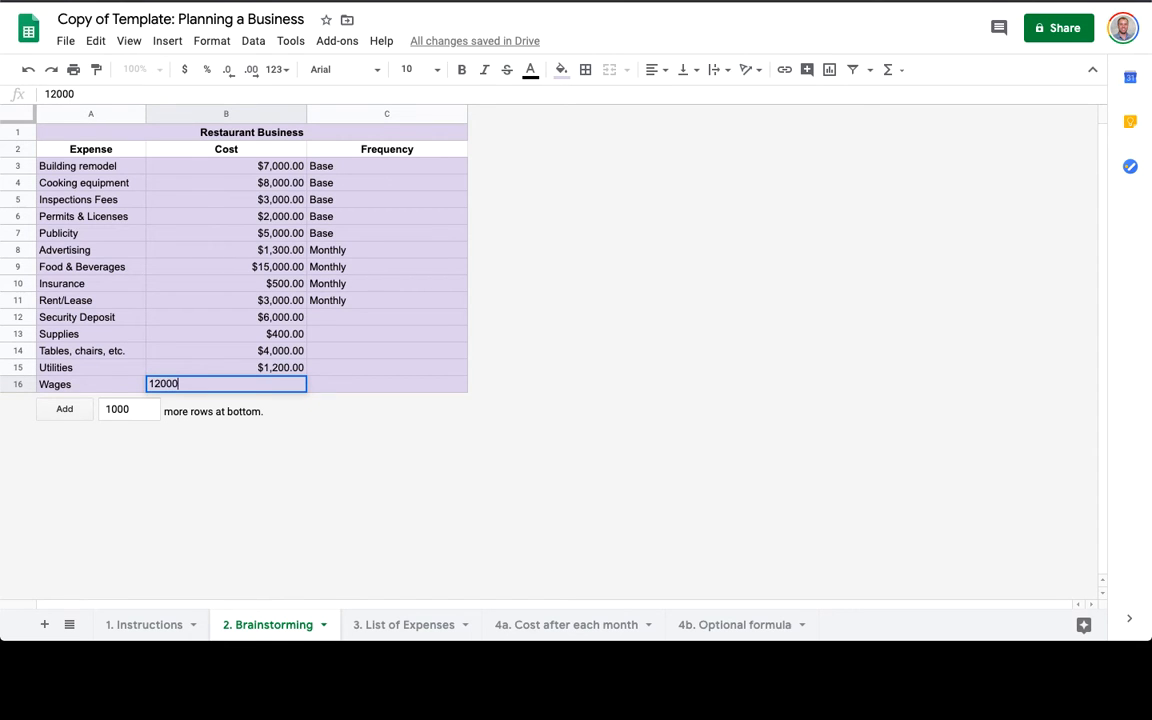
pyautogui.press('Return')
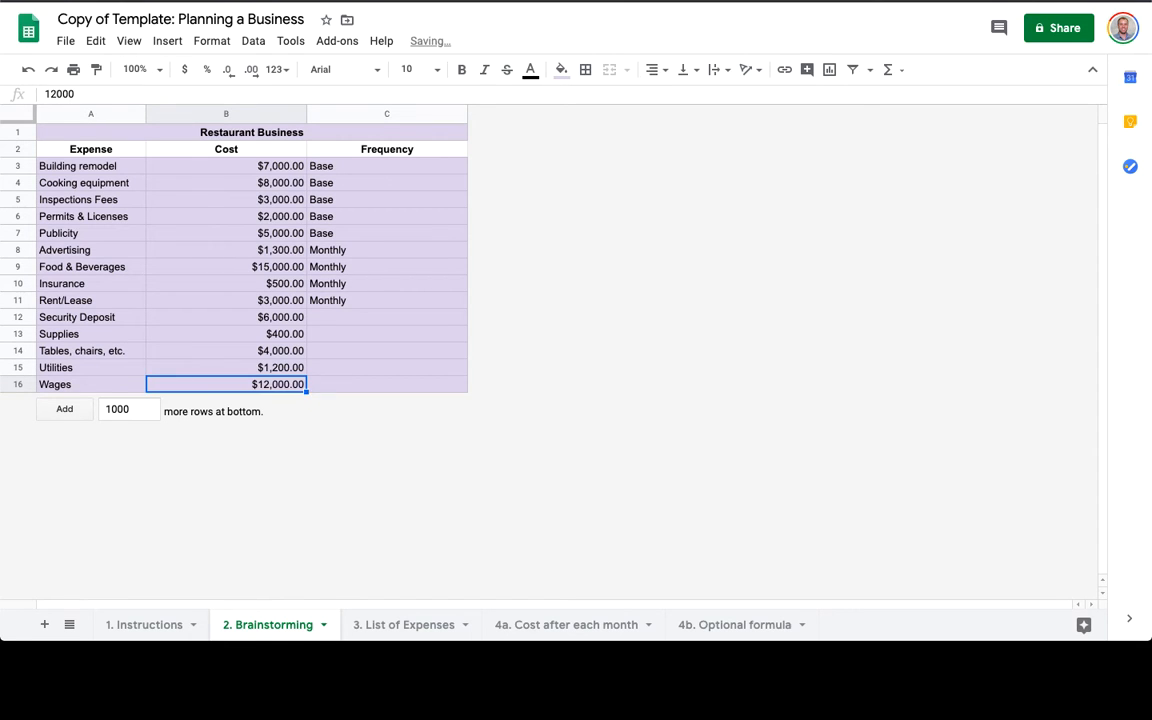
# Set frequencies Base, Monthly, Base, Monthly in C12:C15 using autocomplete.
pyautogui.press('Up')
pyautogui.press('Right')
pyautogui.press('Up')
pyautogui.press('Up')
pyautogui.press('Up')
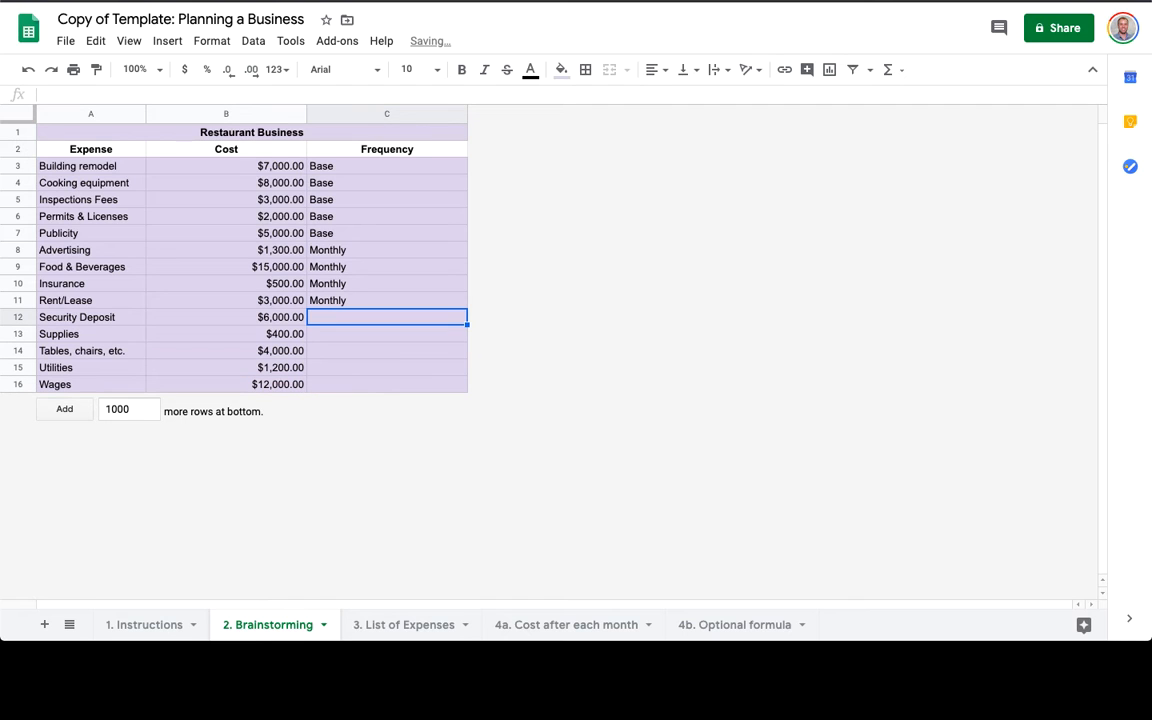
pyautogui.write('B')
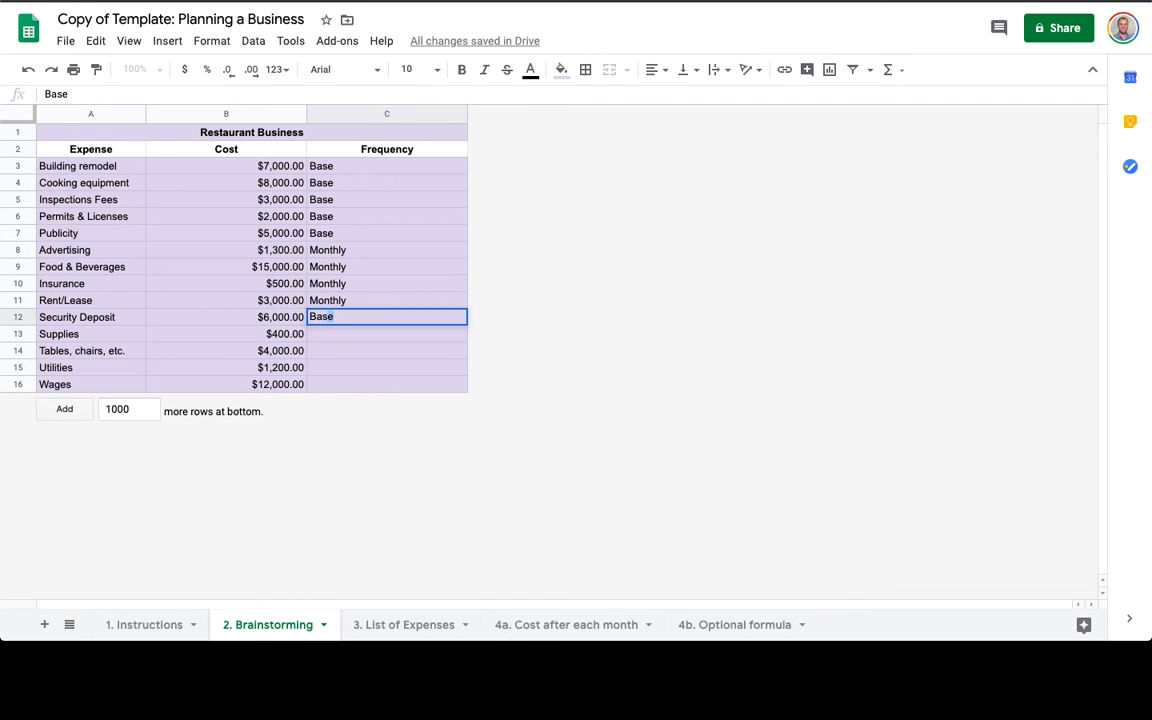
pyautogui.press('Return')
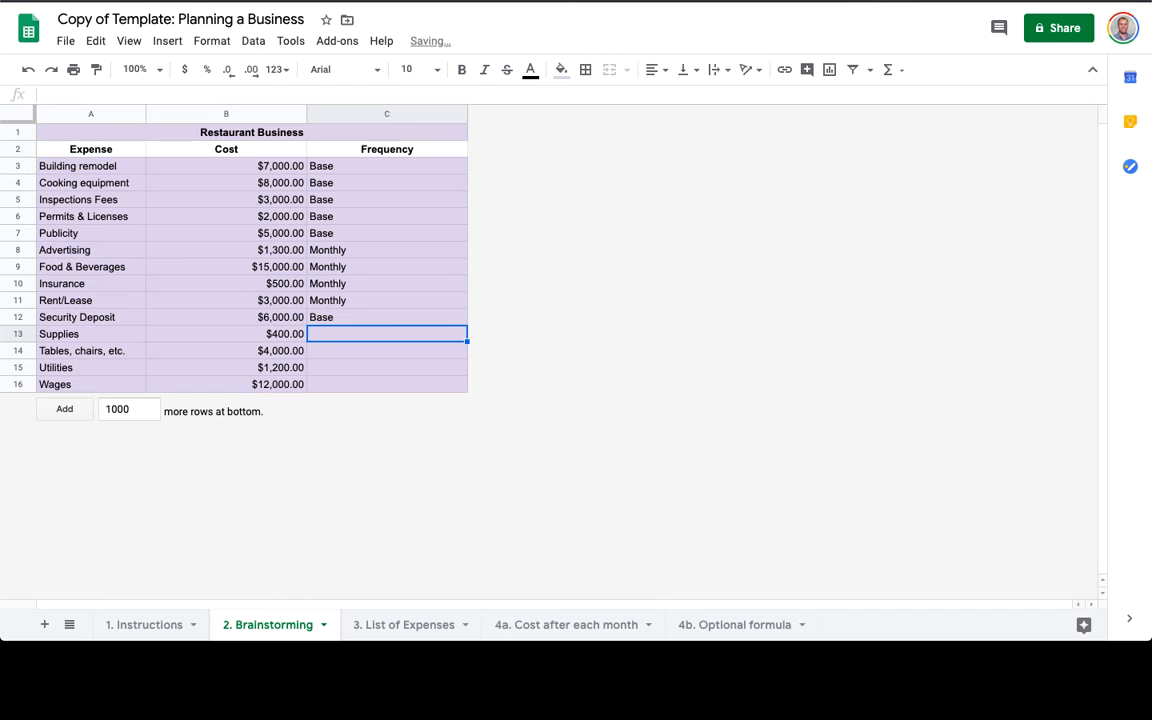
pyautogui.write('Mon')
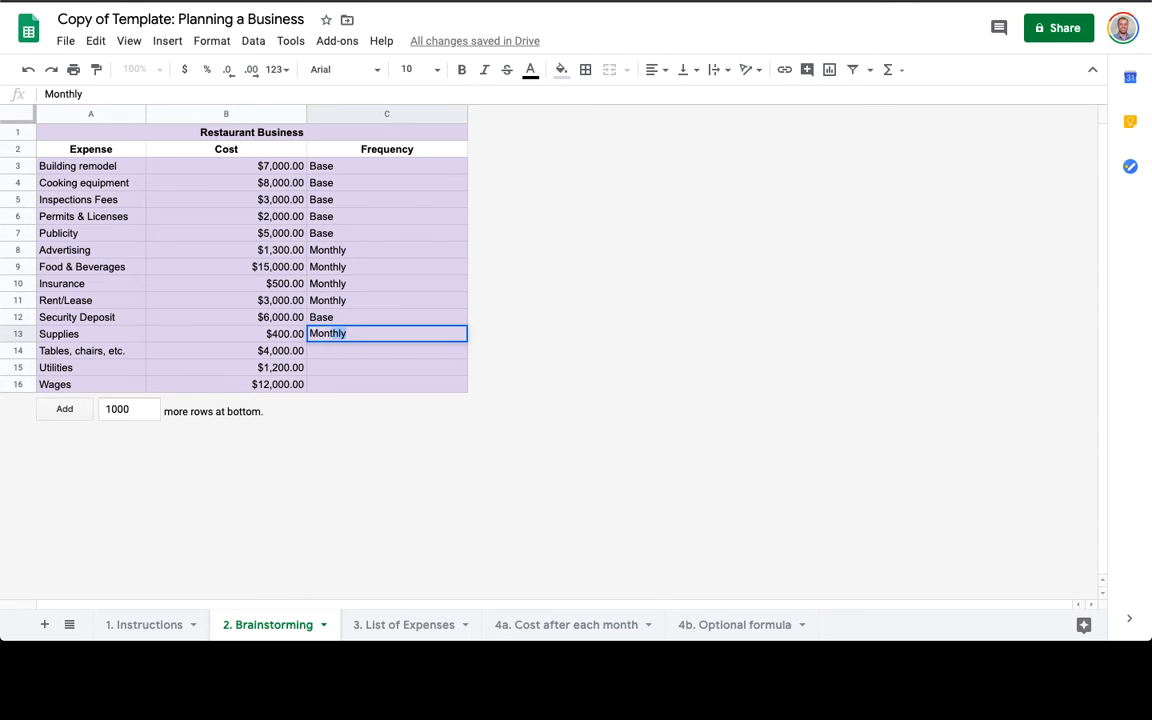
pyautogui.write('th')
pyautogui.press('Return')
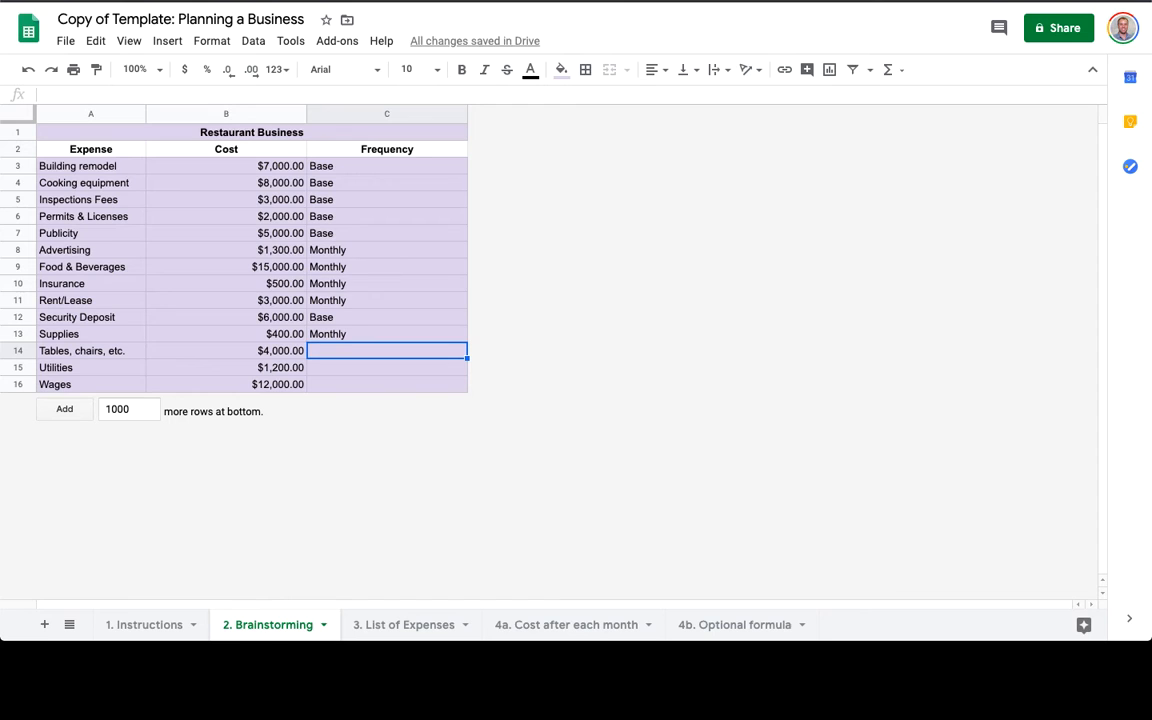
pyautogui.write('Base')
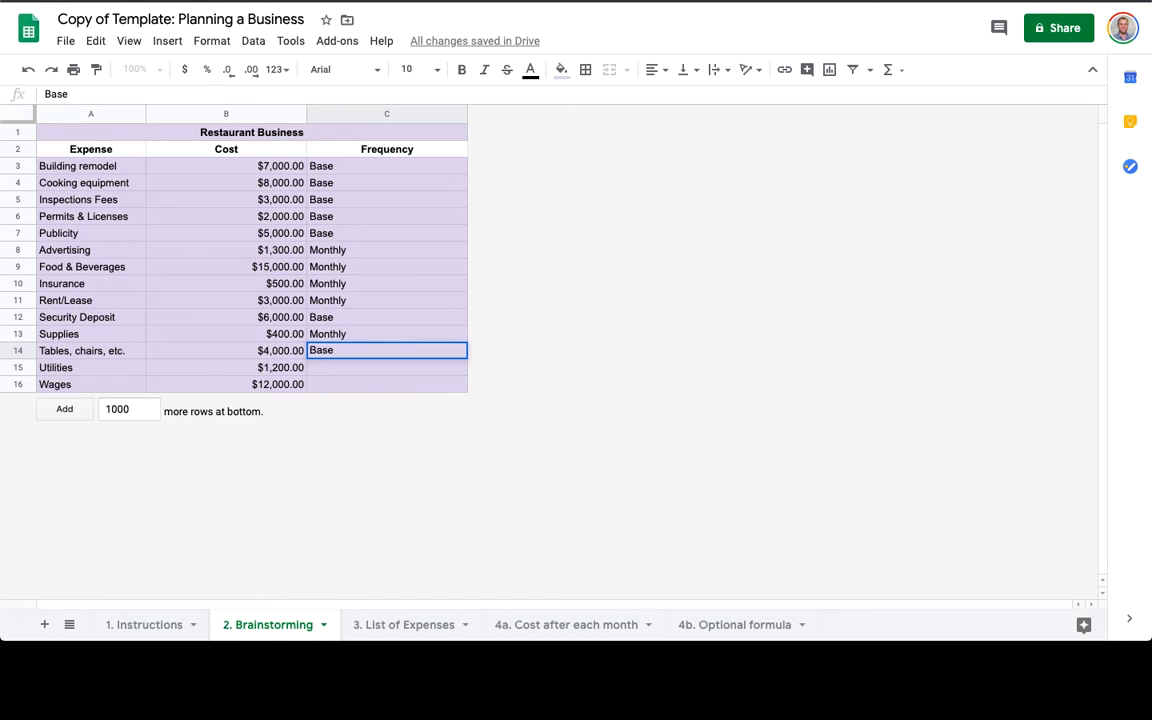
pyautogui.press('Return')
pyautogui.write('Monthly')
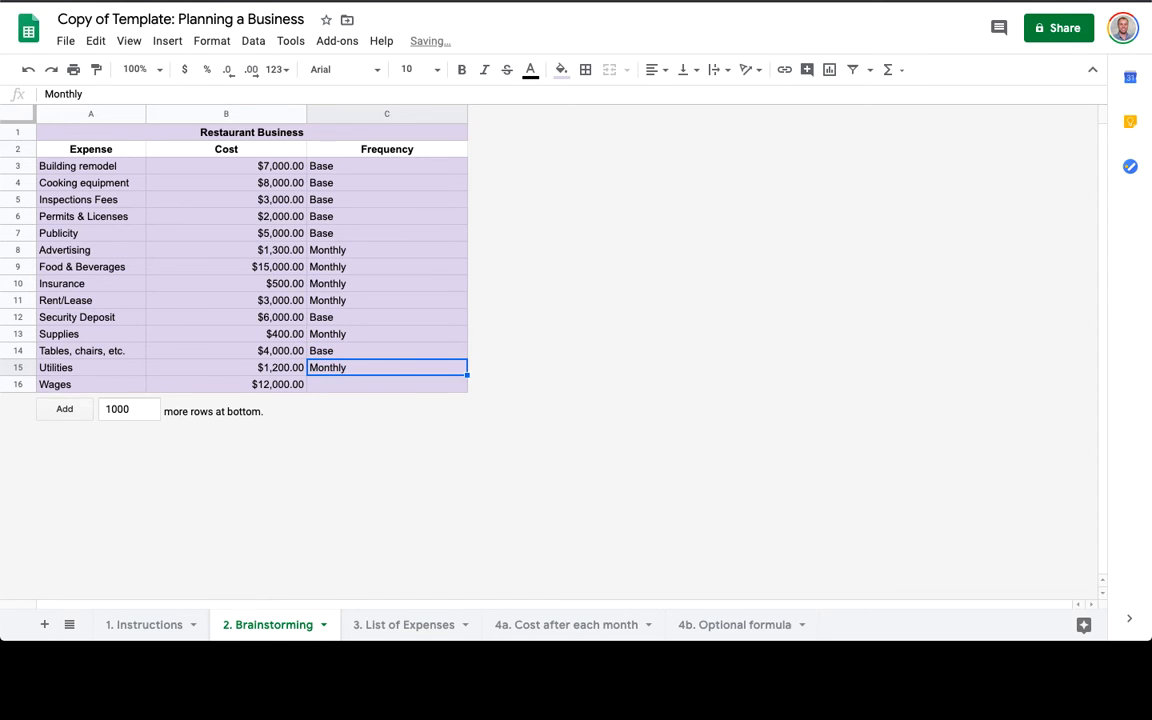
pyautogui.press('Return')
# Mark Wages as Monthly, then sort A3:C16 by column C A→Z.
pyautogui.write('Monthly')
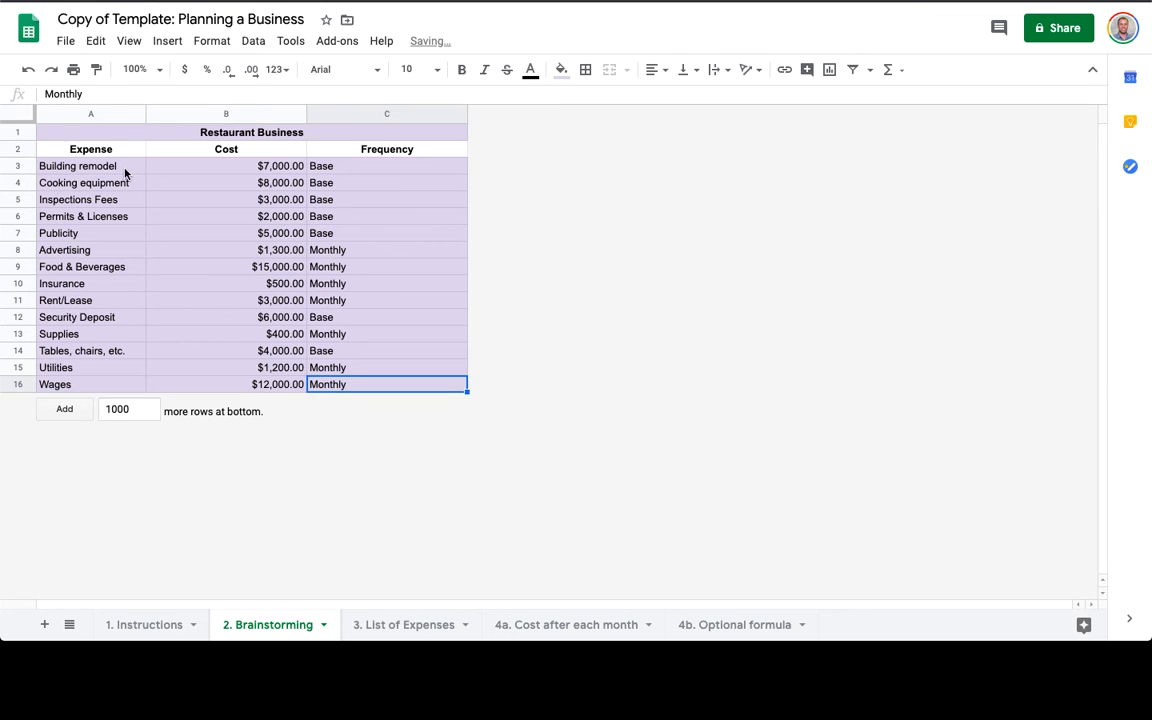
pyautogui.click(116, 167)
pyautogui.press('shift+super+Right')
pyautogui.press('shift+super+Down')
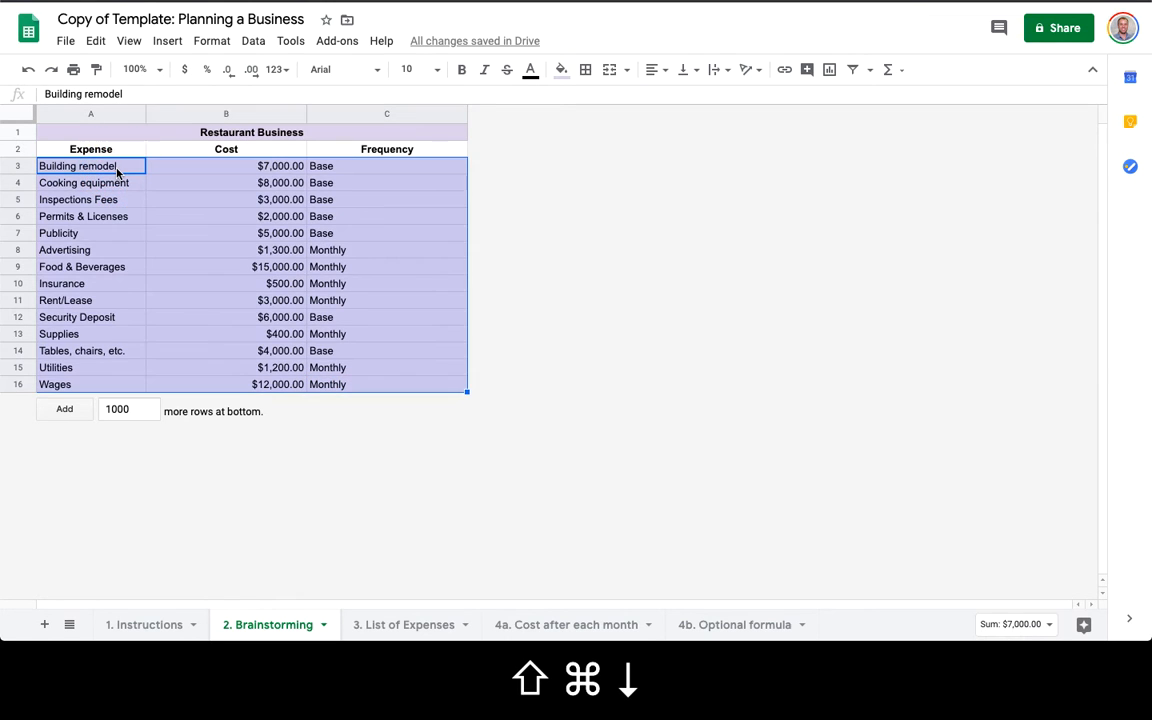
pyautogui.click(289, 42)
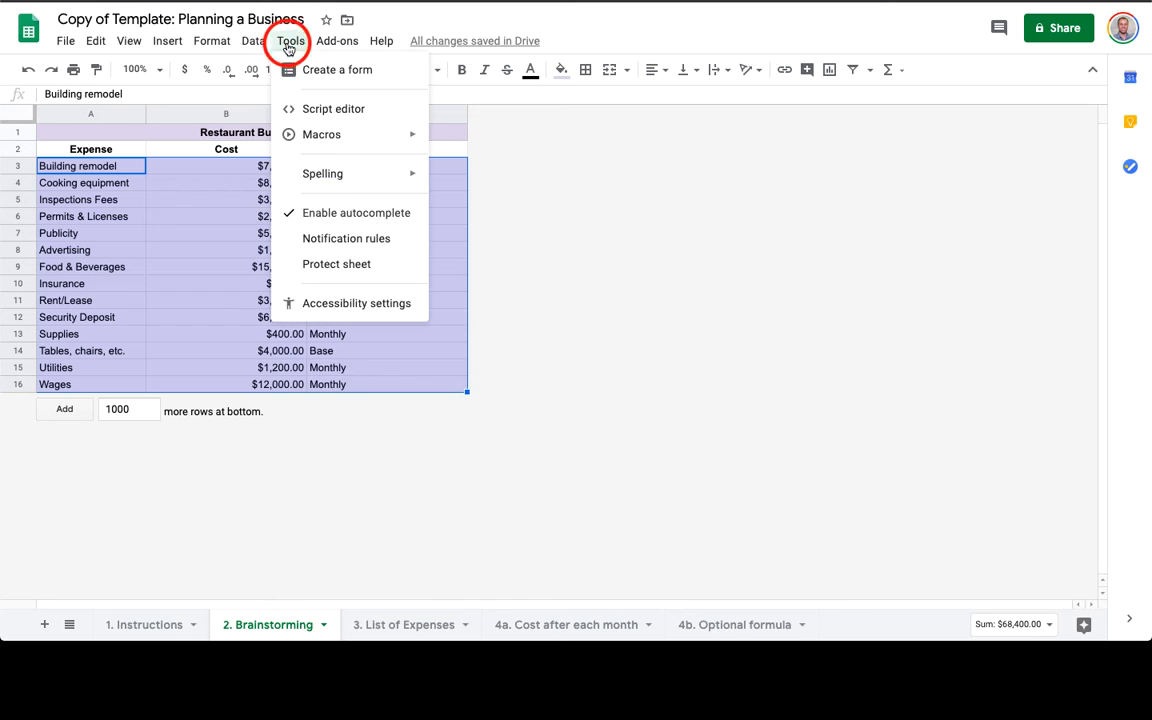
pyautogui.click(255, 41)
pyautogui.click(279, 198)
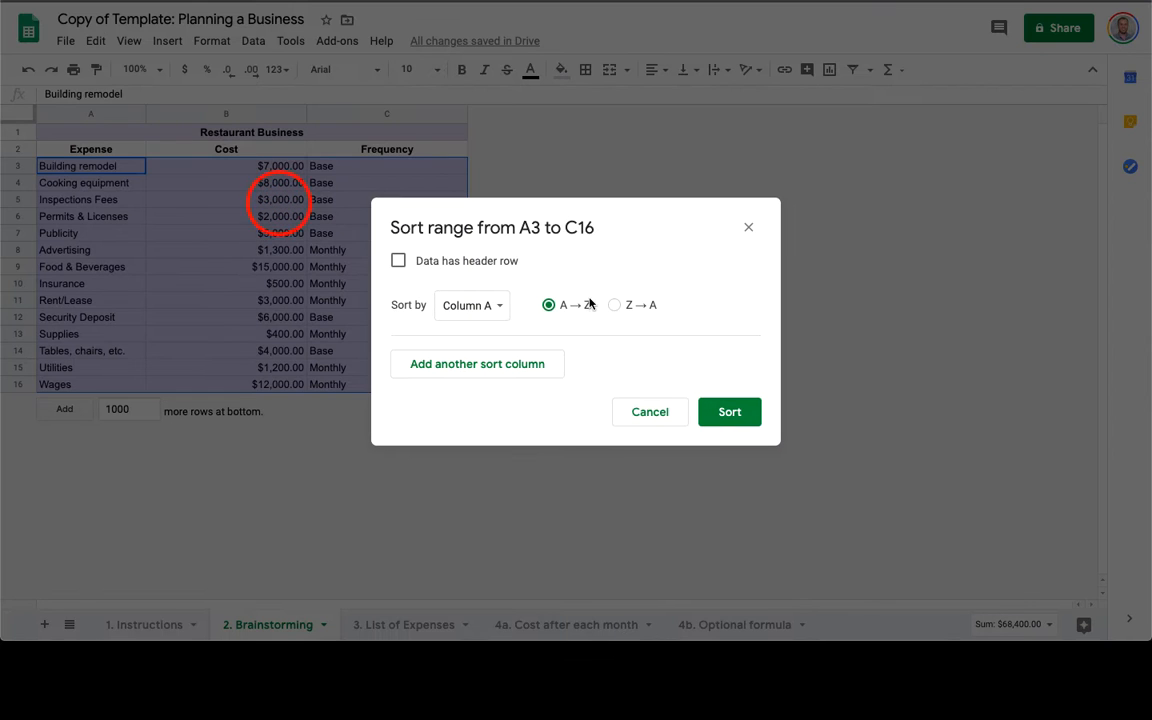
pyautogui.click(490, 306)
pyautogui.click(487, 354)
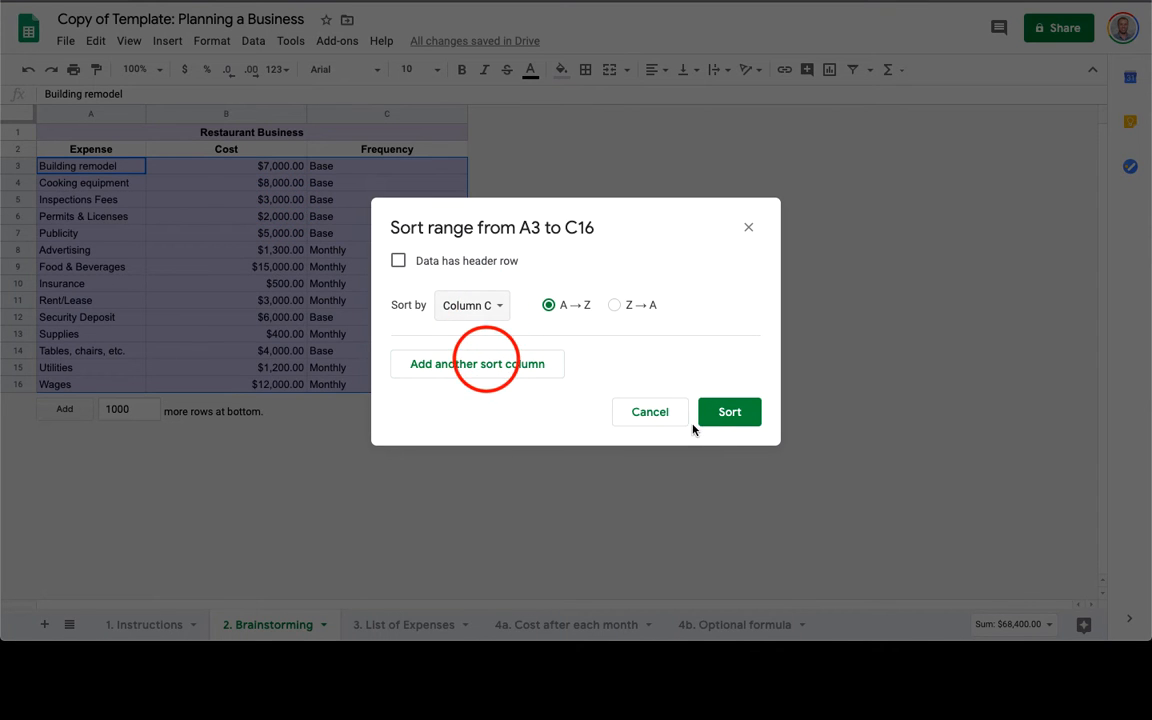
pyautogui.click(730, 419)
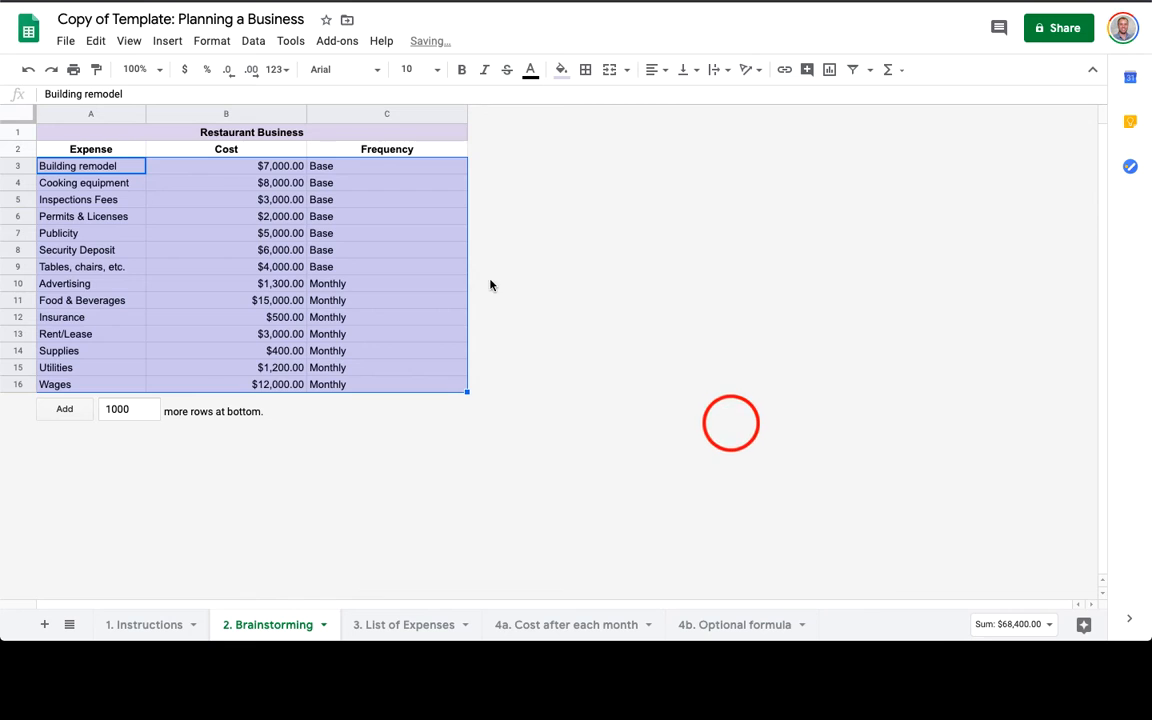
# Copy the Base expense rows A3:B9.
pyautogui.click(97, 170)
pyautogui.press('shift+super+Right')
pyautogui.hotkey('shift', 'Left')
pyautogui.hotkey('shift', 'Down')
pyautogui.hotkey('shift', 'Down')
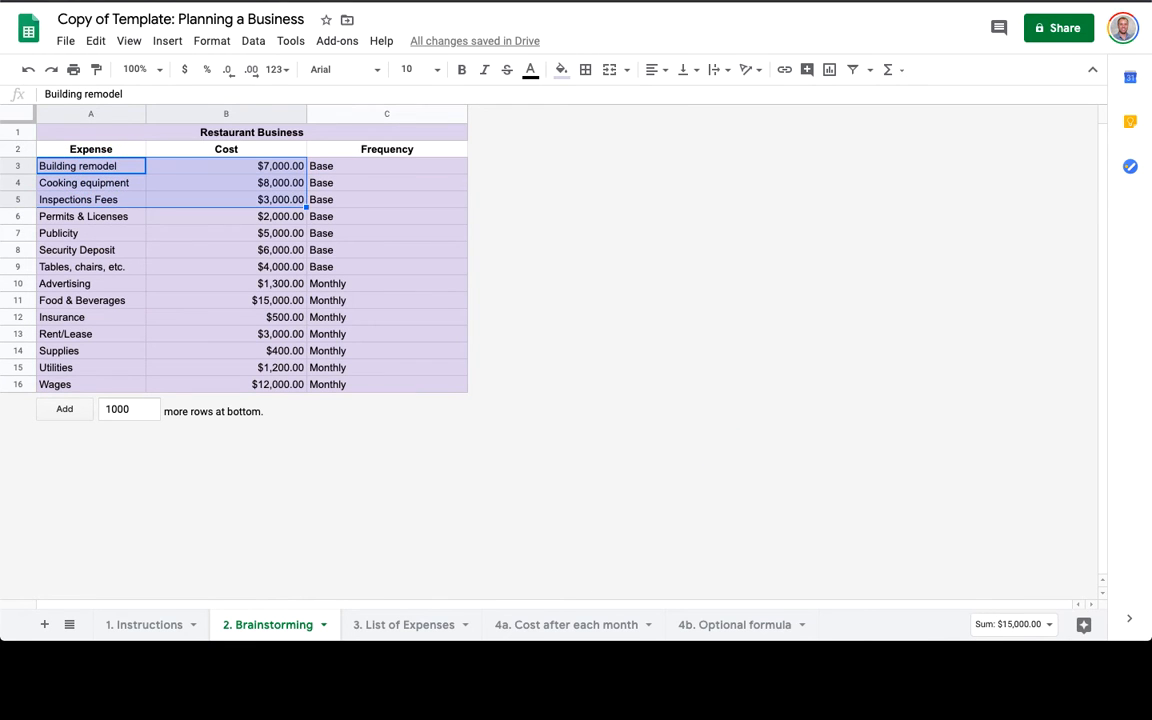
pyautogui.hotkey('shift', 'Down')
pyautogui.hotkey('shift', 'Down')
pyautogui.hotkey('shift', 'Down')
pyautogui.hotkey('shift', 'Down')
pyautogui.press('super+c')
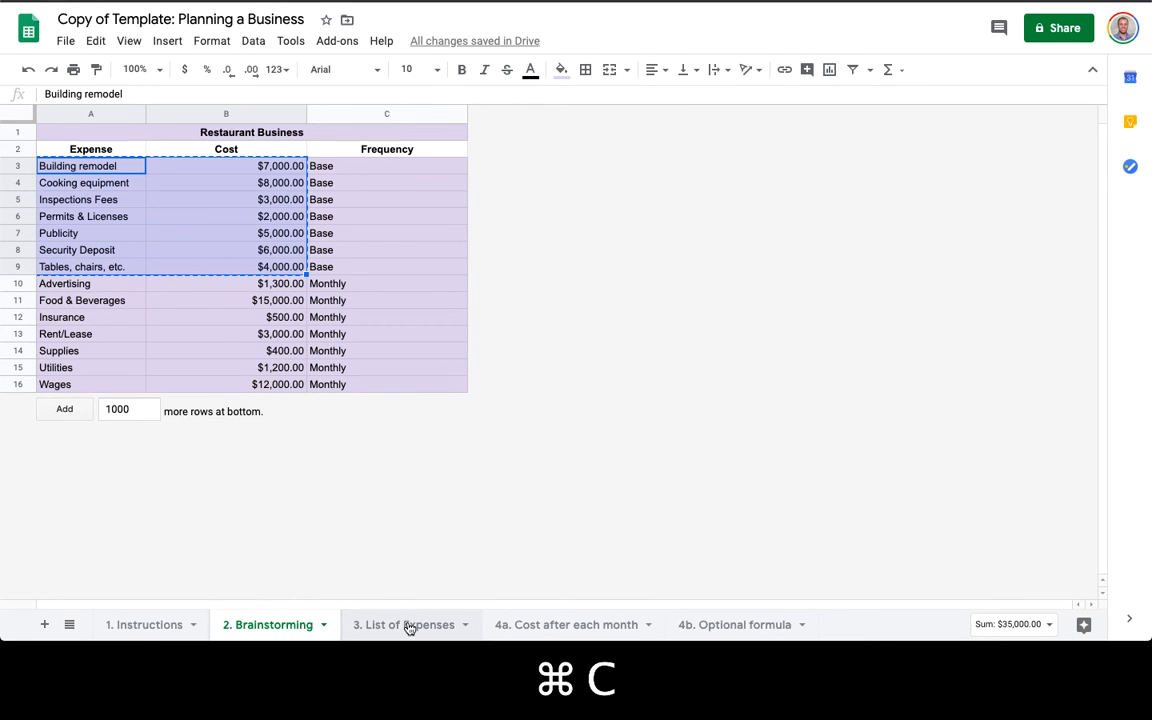
# Paste the Base expenses at D6 on List of Expenses and check the Base total.
pyautogui.click(405, 625)
pyautogui.click(328, 322)
pyautogui.press('super+v')
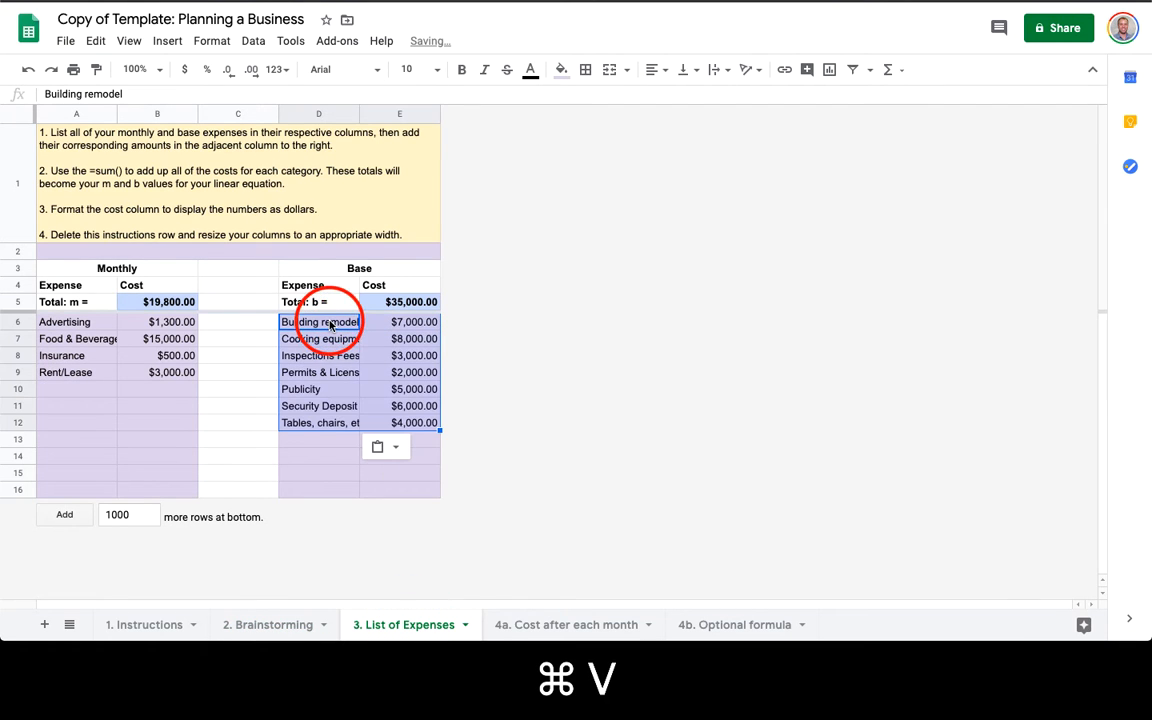
pyautogui.click(405, 303)
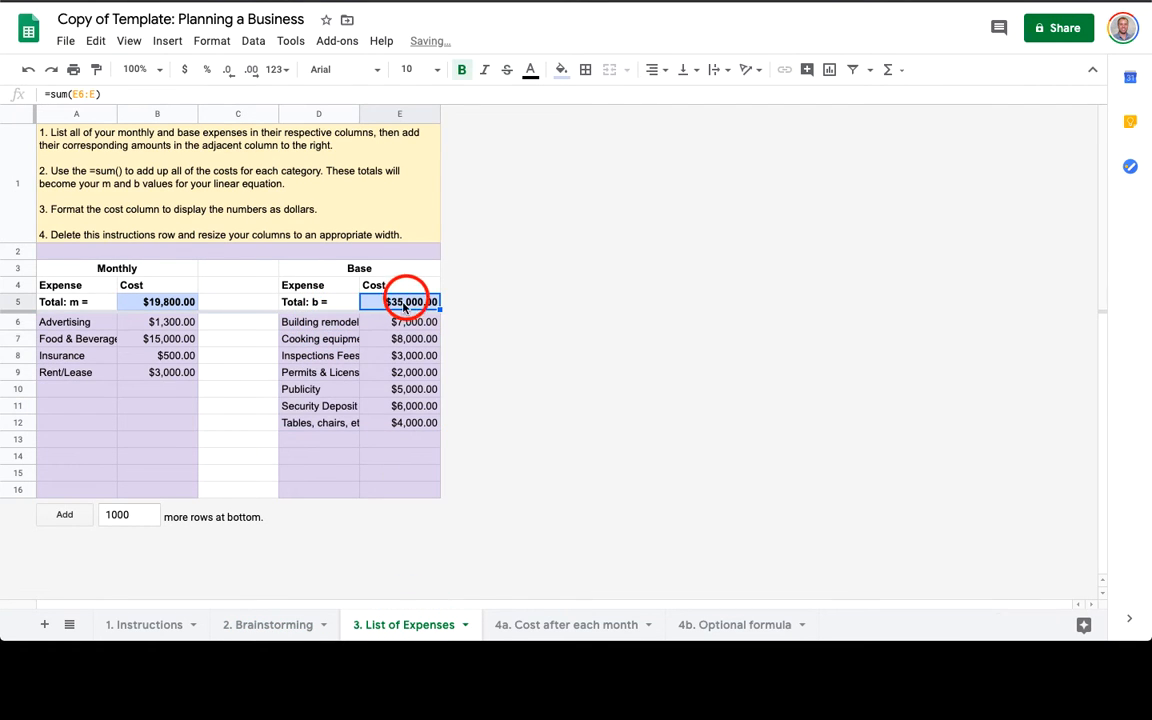
# Copy the Monthly expenses A10:B16 and paste them at A6 on List of Expenses.
pyautogui.click(272, 625)
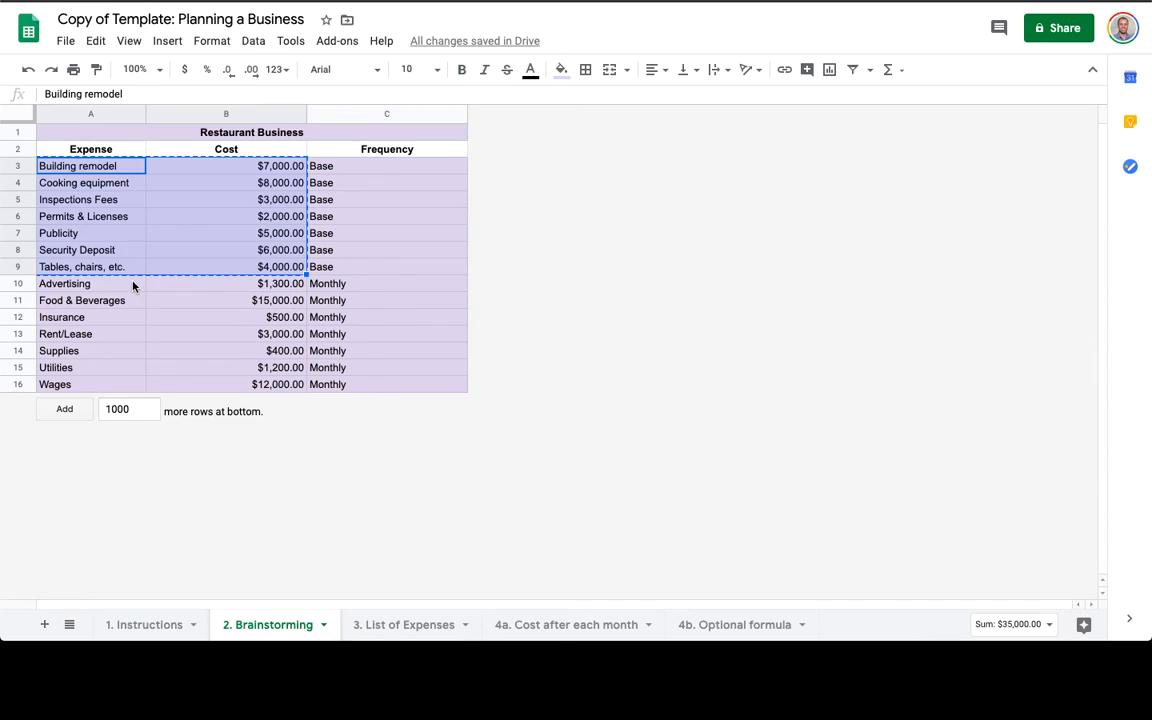
pyautogui.press('Down')
pyautogui.press('Down')
pyautogui.press('Down')
pyautogui.press('Down')
pyautogui.press('Down')
pyautogui.press('Down')
pyautogui.press('Down')
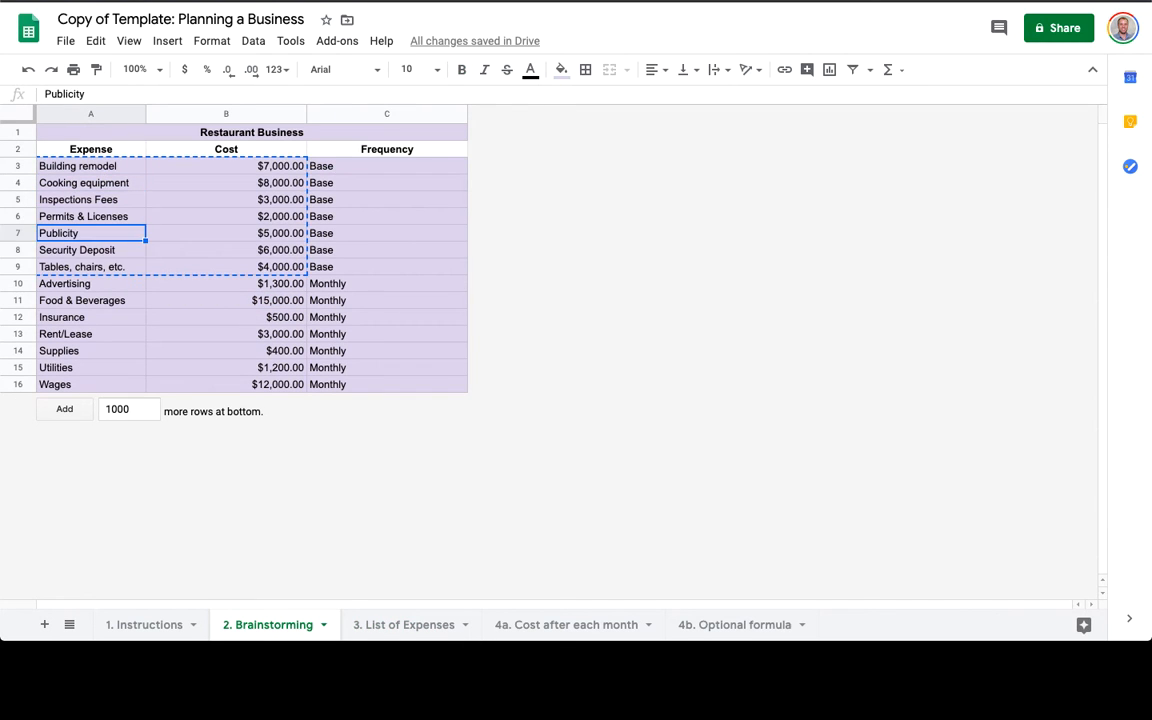
pyautogui.hotkey('shift', 'Right')
pyautogui.press('shift+super+Down')
pyautogui.press('super+c')
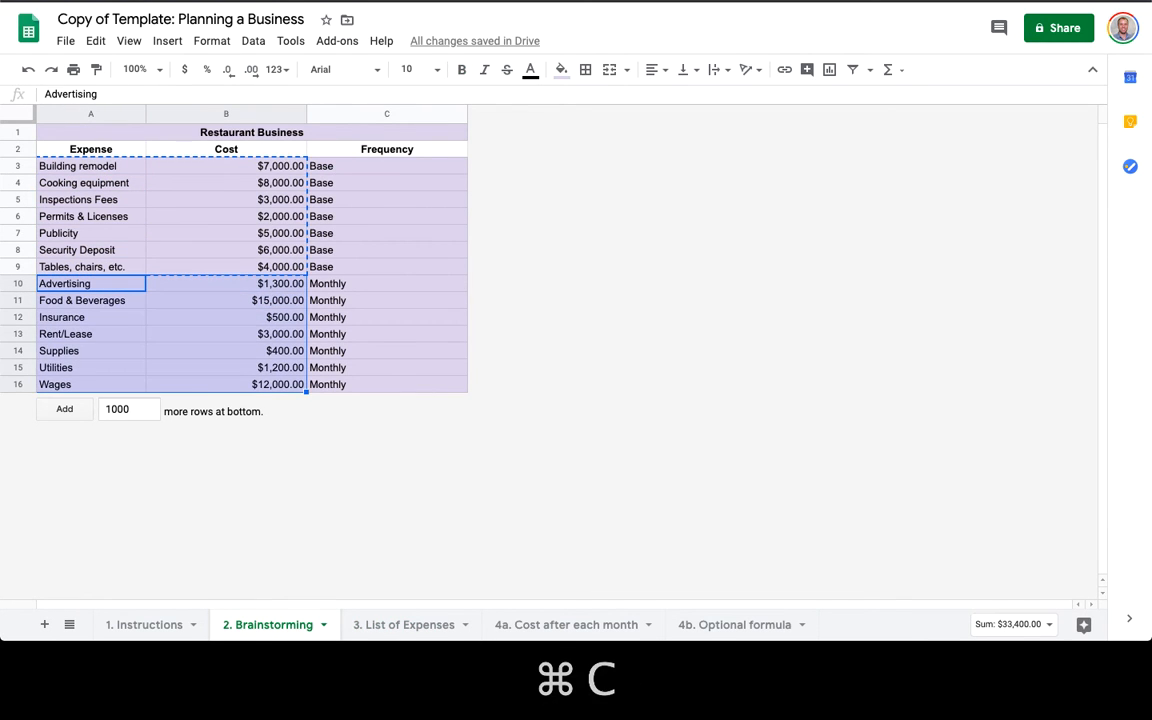
pyautogui.click(385, 628)
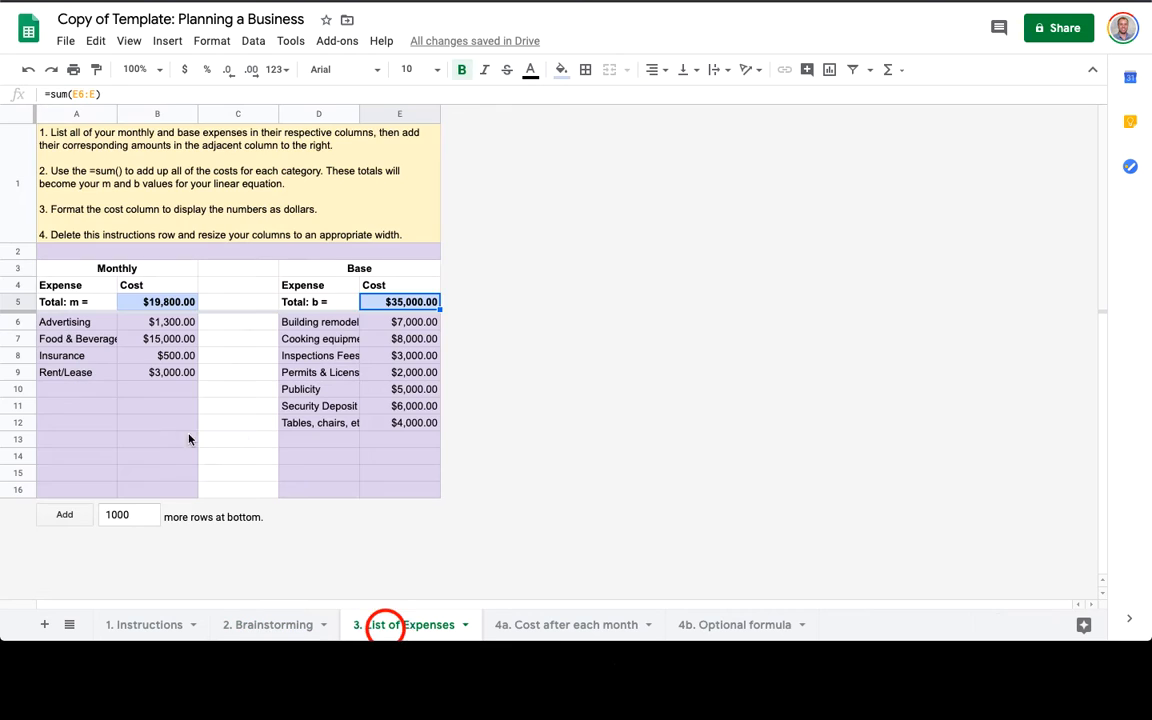
pyautogui.click(89, 390)
pyautogui.press('super+Up')
pyautogui.press('super+Up')
pyautogui.press('Down')
pyautogui.press('Down')
pyautogui.press('Down')
pyautogui.press('super+v')
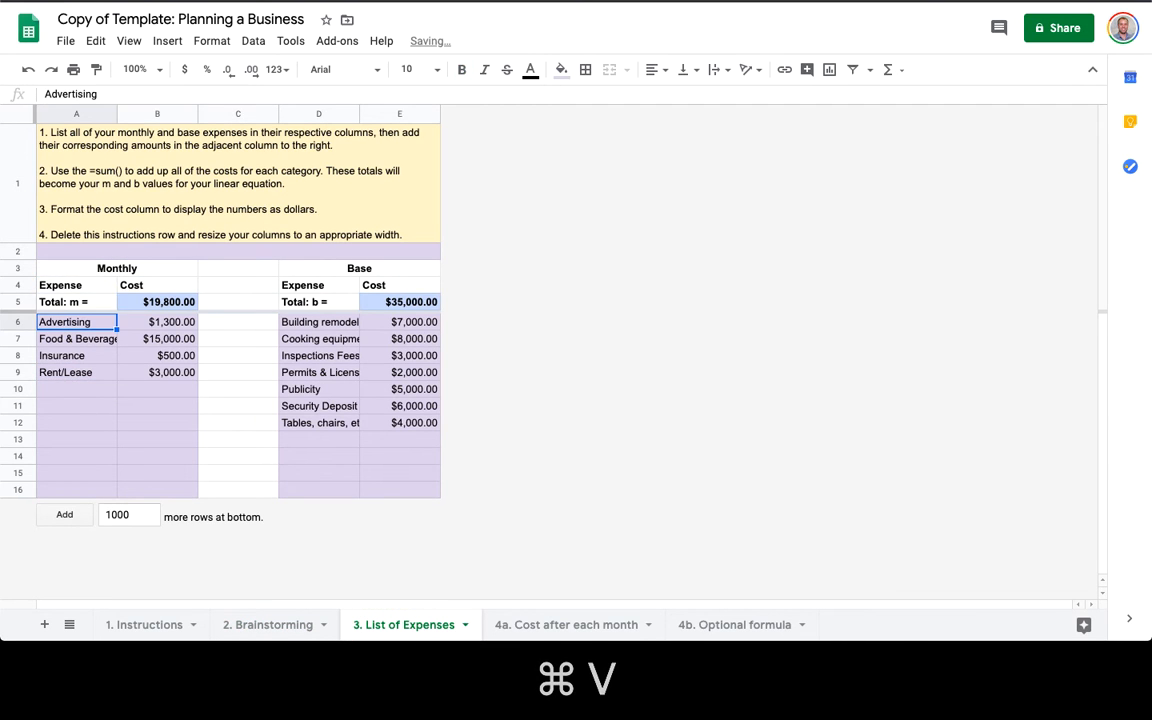
pyautogui.click(172, 302)
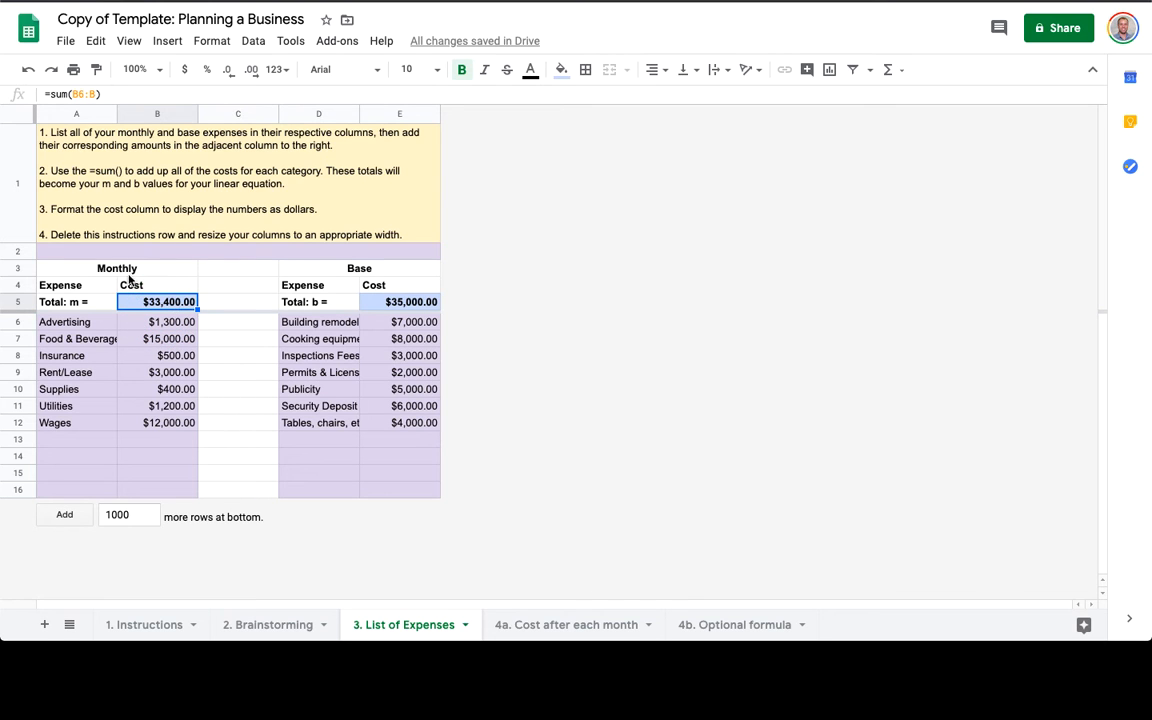
pyautogui.click(99, 206)
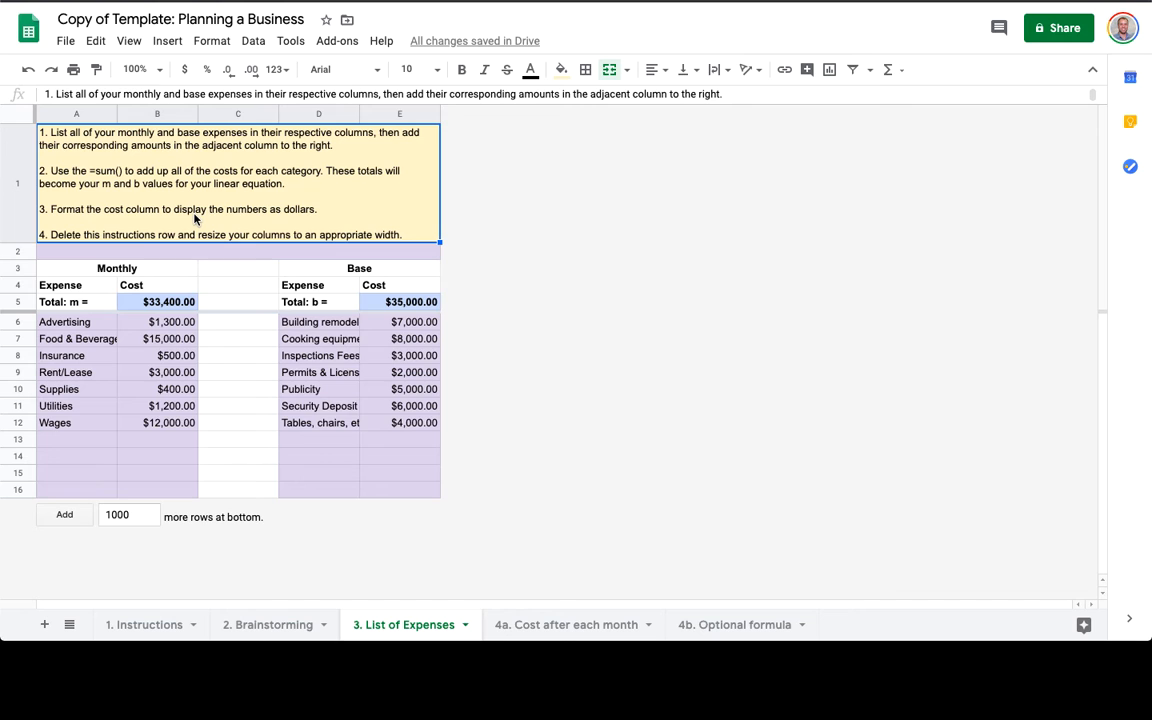
# Delete instructions row 1 from the List of Expenses sheet.
pyautogui.moveTo(175, 339); pyautogui.dragTo(162, 442)
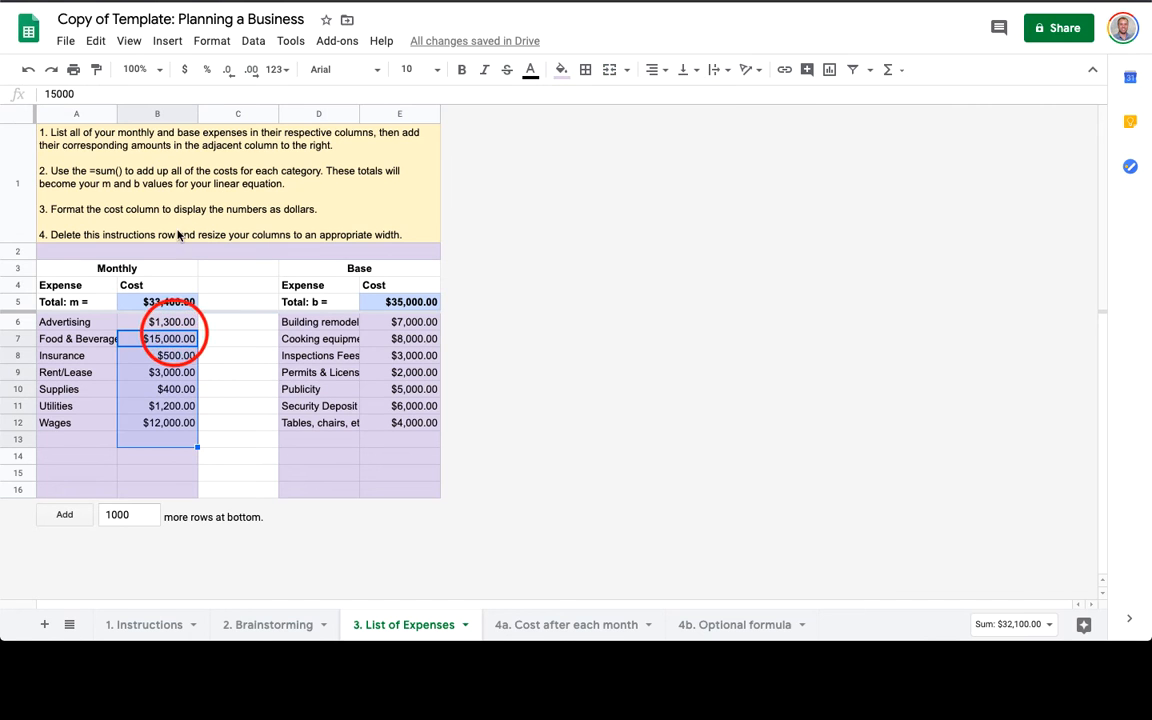
pyautogui.click(11, 163)
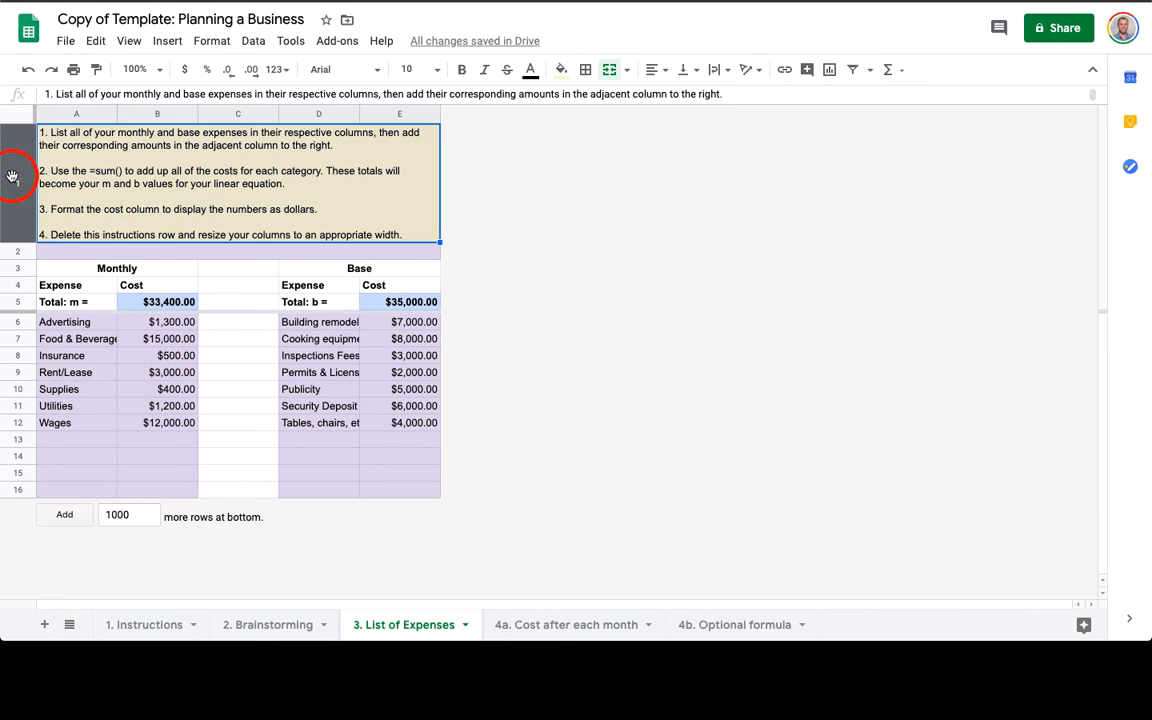
pyautogui.rightClick(11, 163)
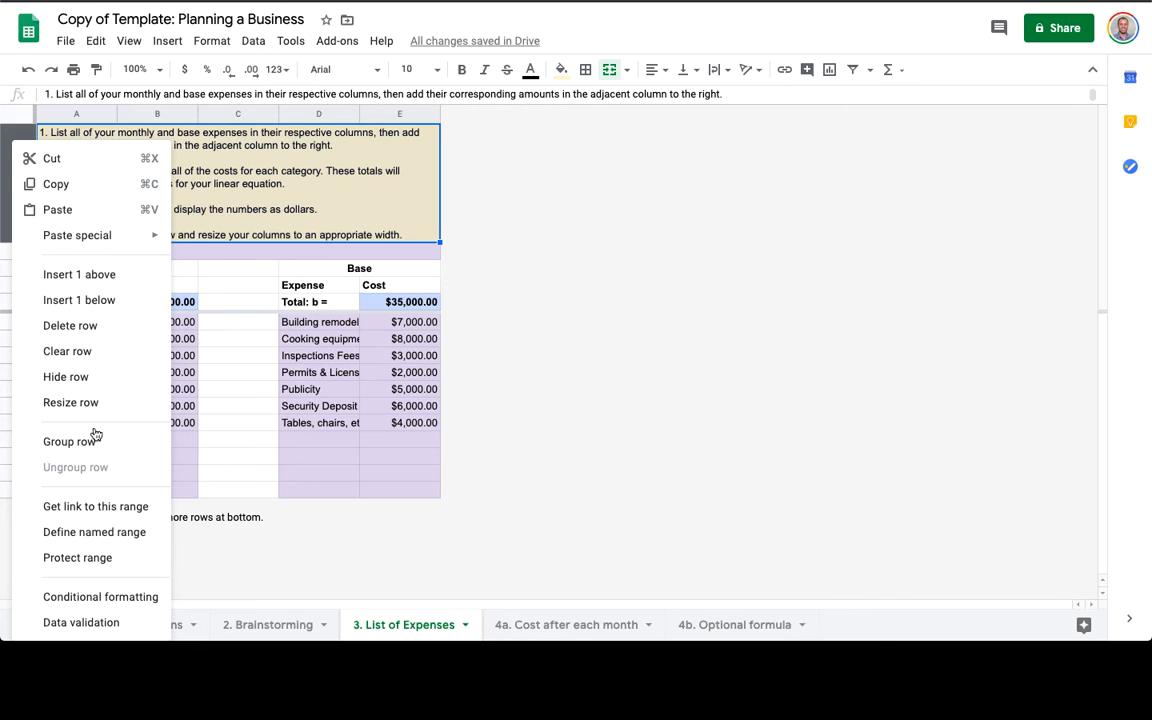
pyautogui.click(88, 320)
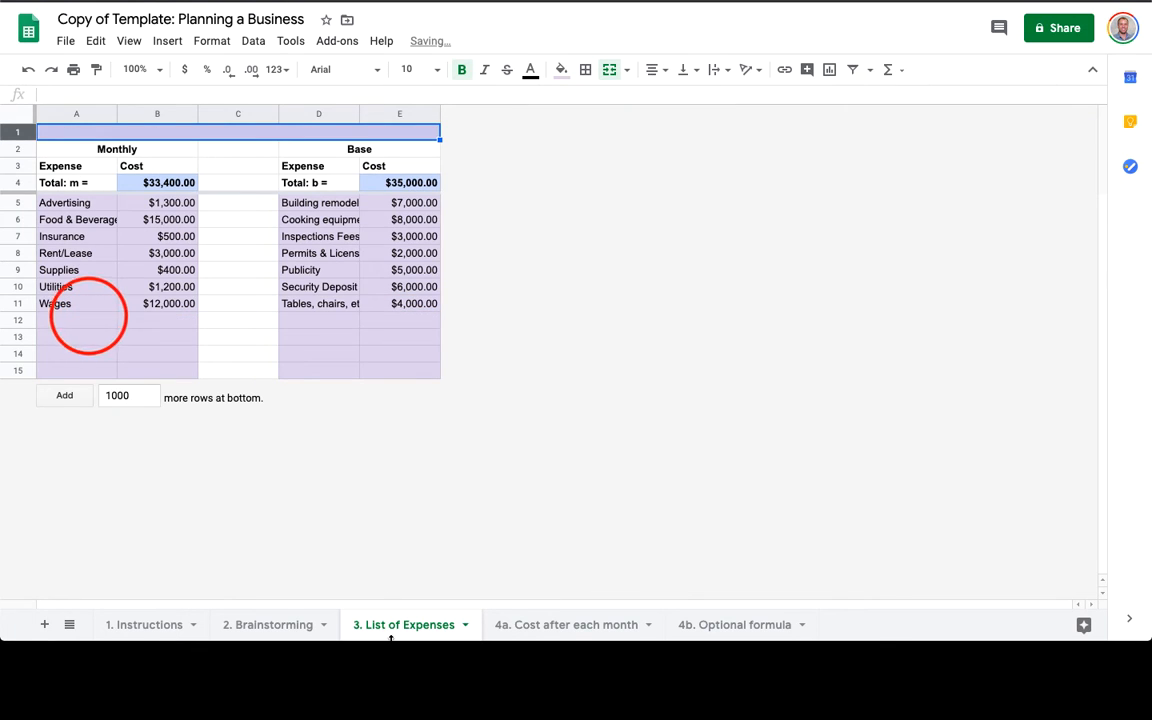
pyautogui.click(580, 627)
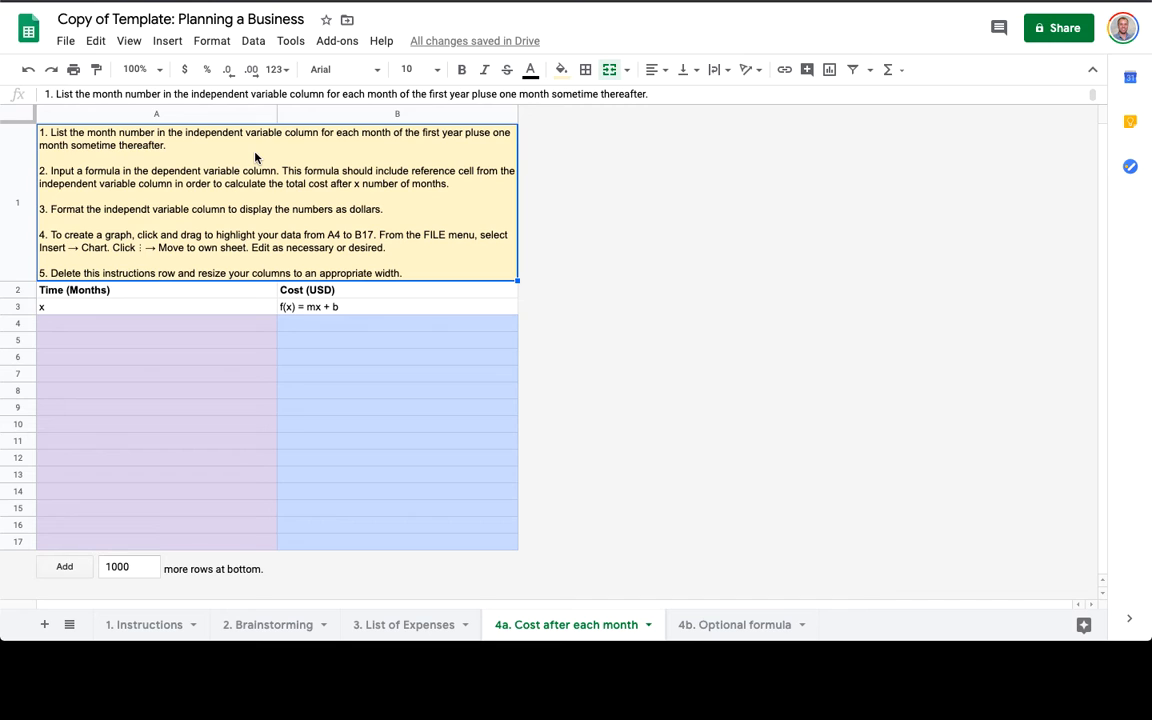
# Enter months 0, 1, 2 and 3 into A4:A7 under Time (Months).
pyautogui.click(143, 296)
pyautogui.press('Down')
pyautogui.press('Down')
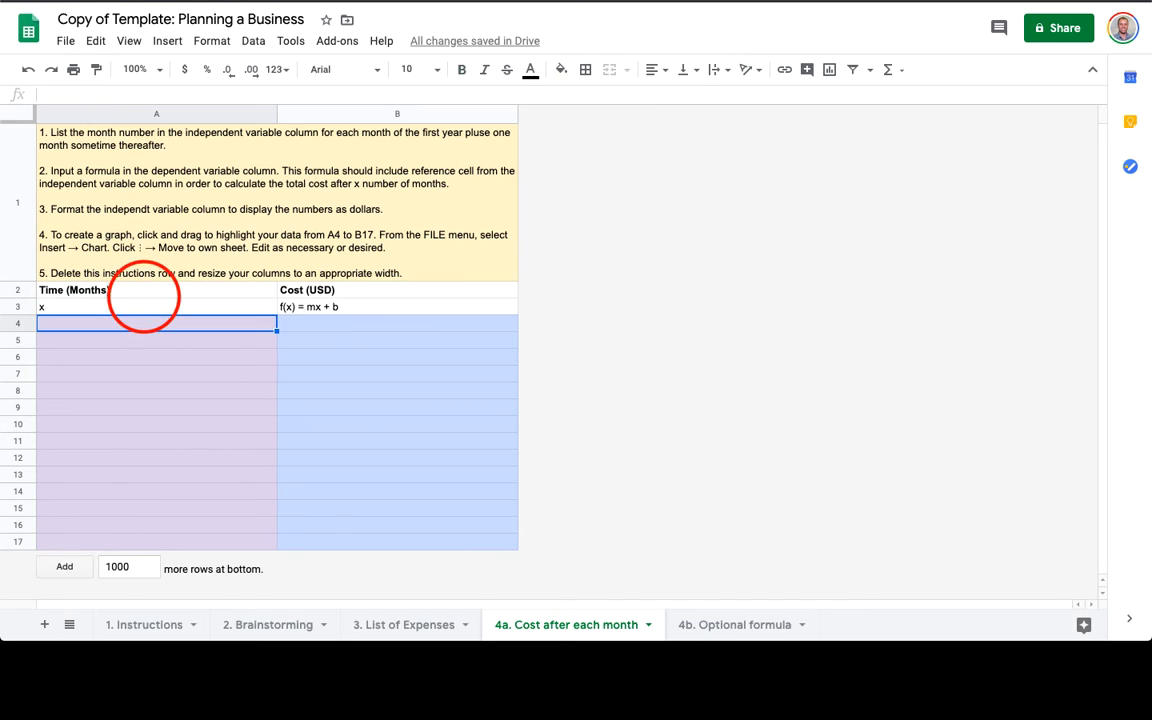
pyautogui.write('1')
pyautogui.press('Return')
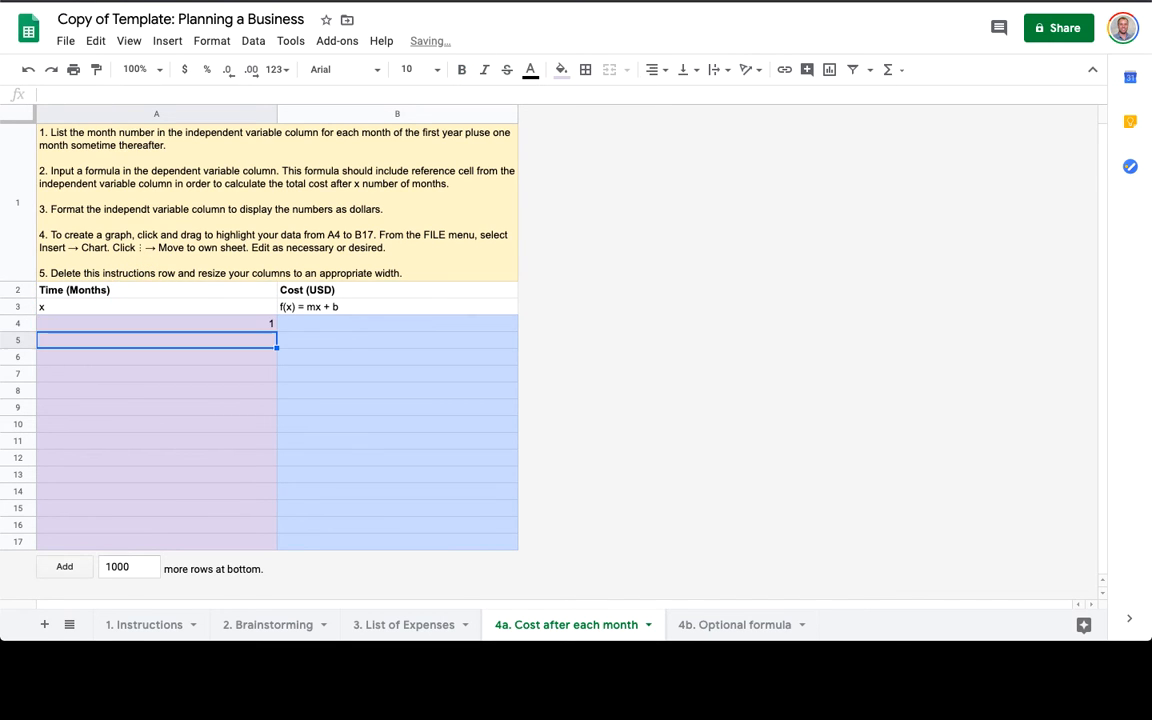
pyautogui.write('2')
pyautogui.press('Return')
pyautogui.write('3')
pyautogui.press('Return')
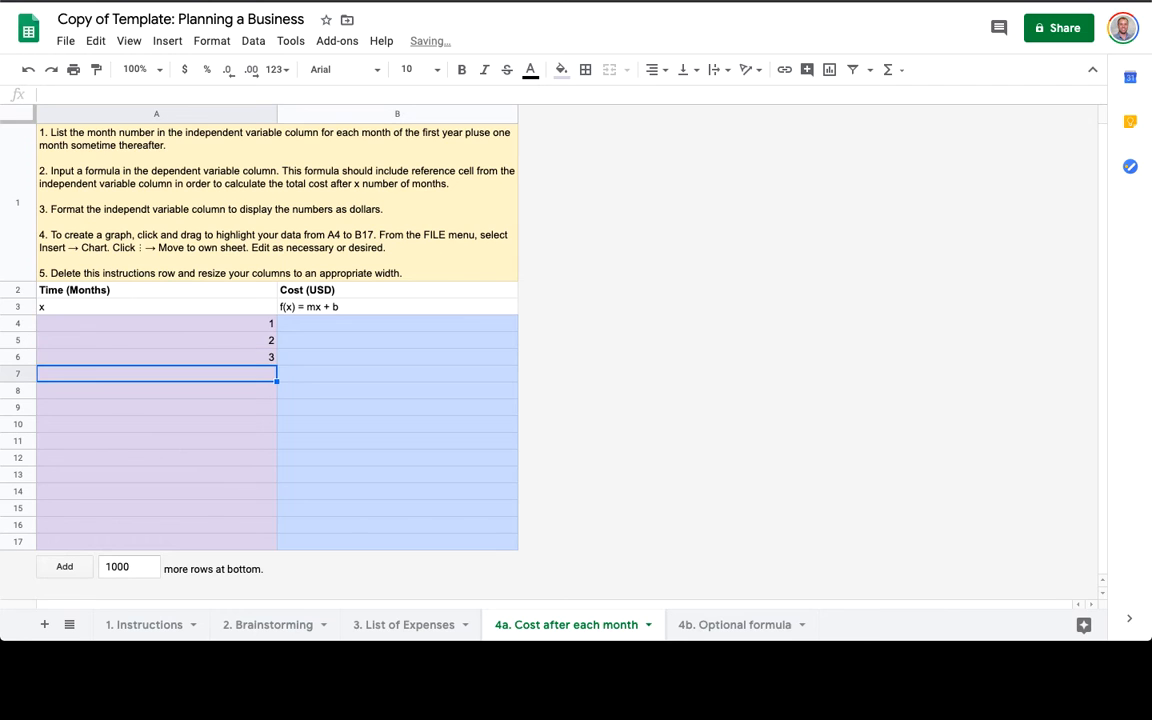
pyautogui.press('Up')
pyautogui.press('Up')
pyautogui.press('Up')
pyautogui.write('0')
pyautogui.press('Return')
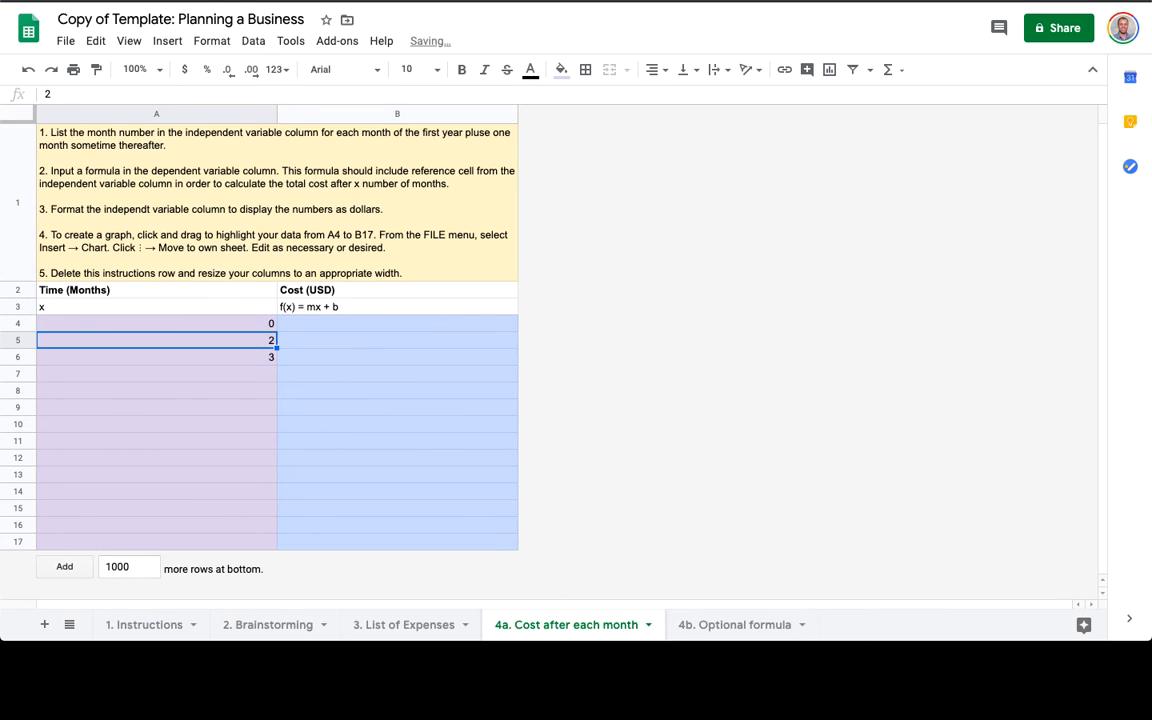
pyautogui.write('1')
pyautogui.press('Return')
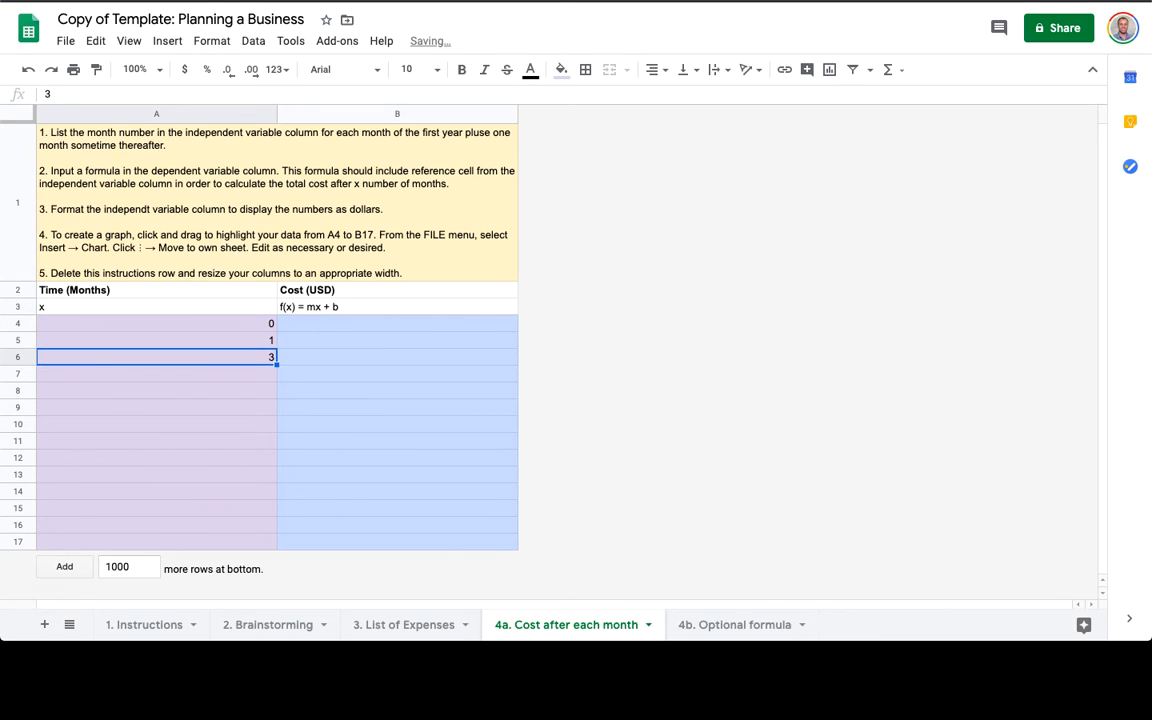
pyautogui.write('2')
pyautogui.press('Return')
pyautogui.write('3')
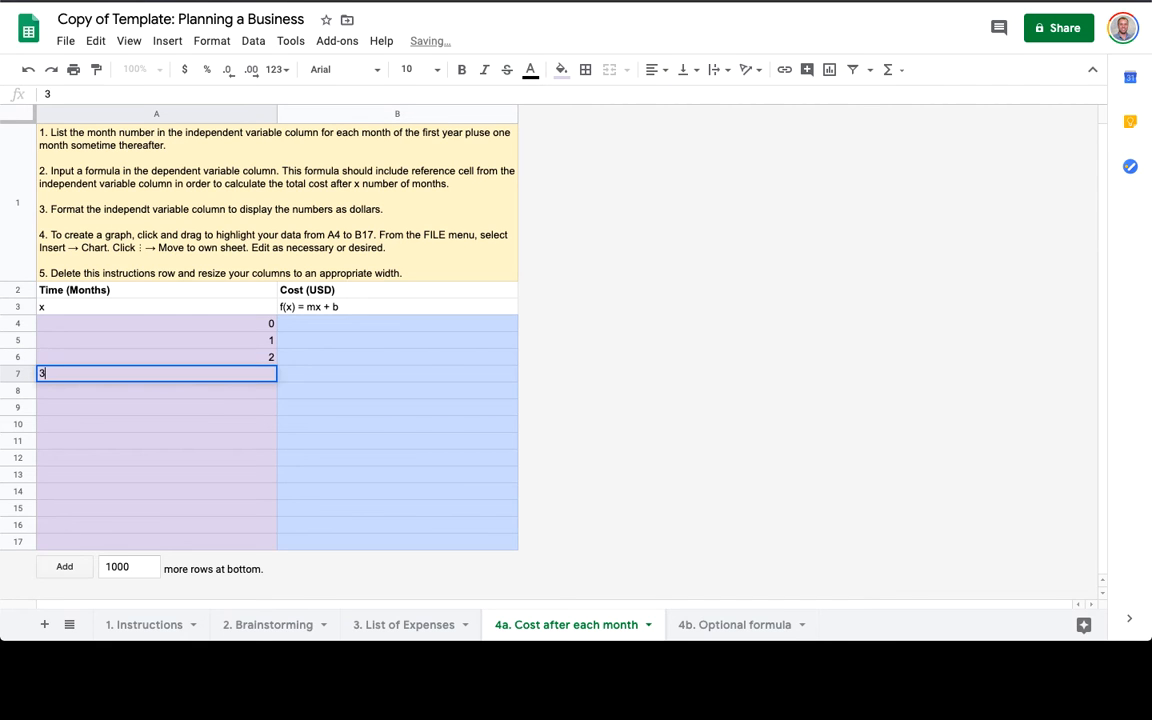
pyautogui.press('Return')
# Extend the month sequence down with the fill handle and clear the extra 13 in A17.
pyautogui.press('super+Up')
pyautogui.press('super+Up')
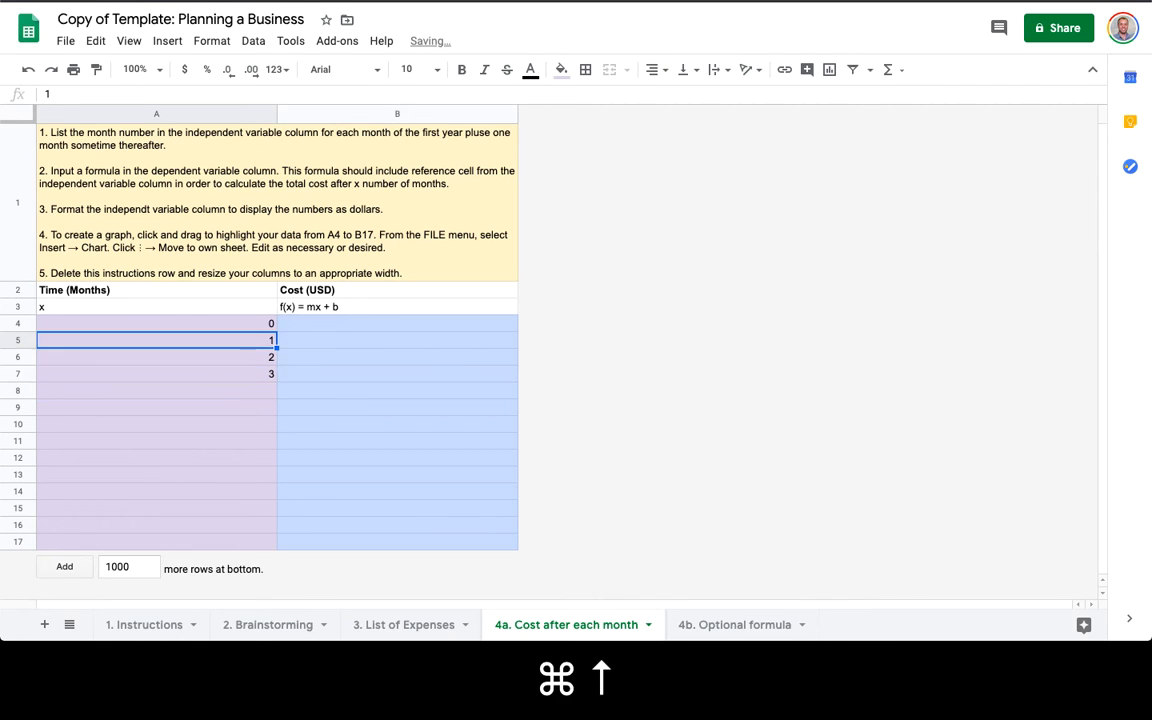
pyautogui.press('shift+super+Down')
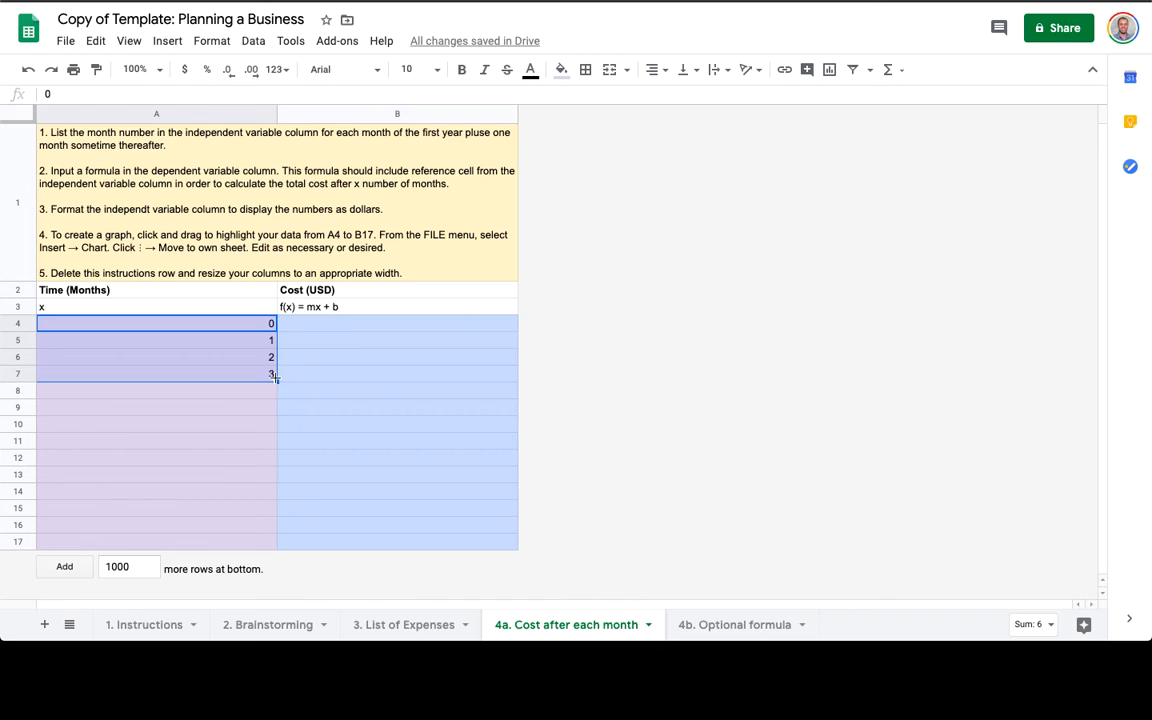
pyautogui.moveTo(276, 381); pyautogui.dragTo(264, 561)
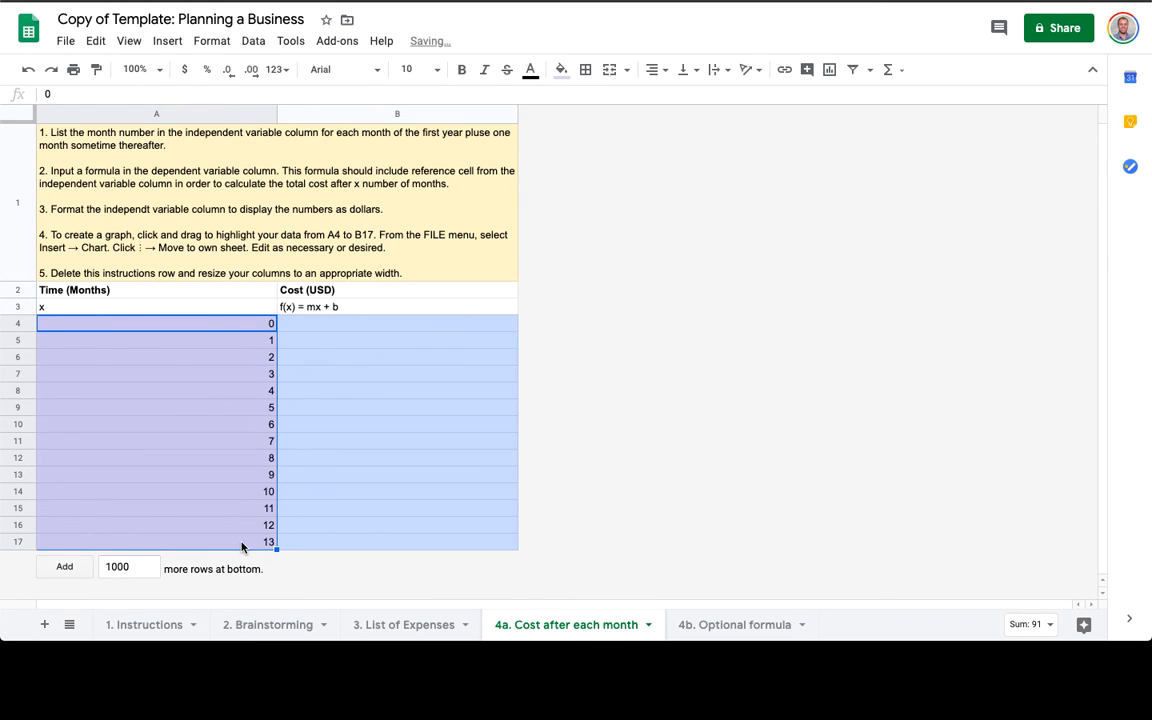
pyautogui.click(241, 546)
pyautogui.press('Delete')
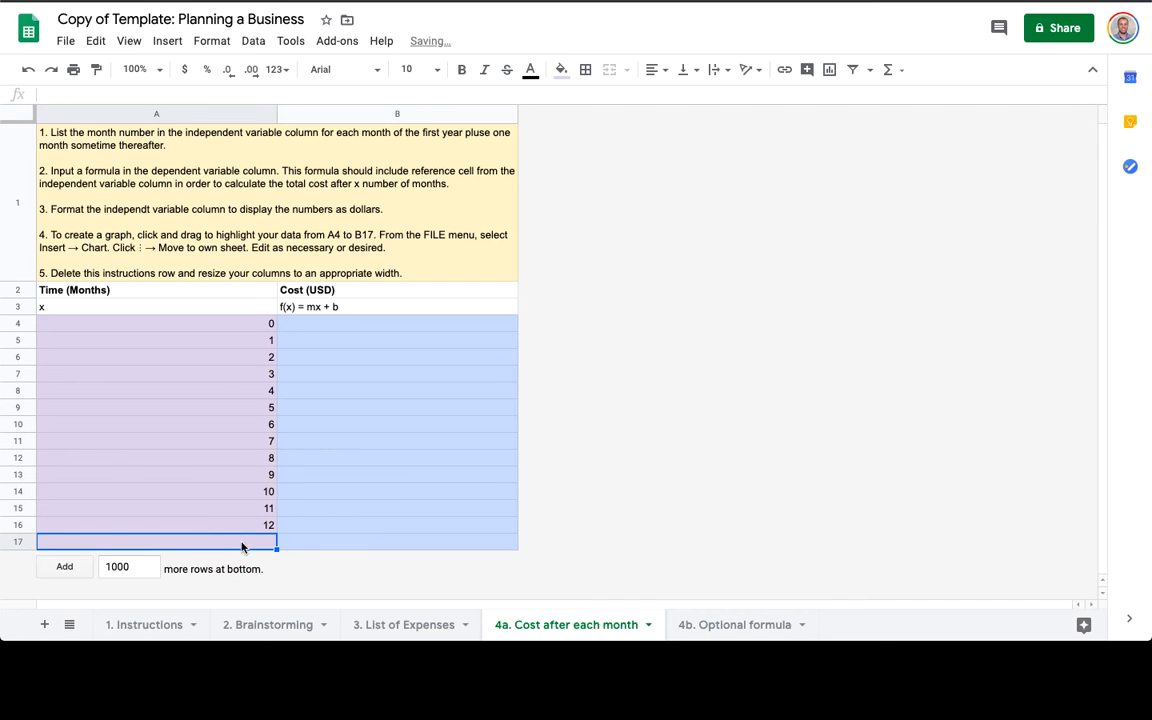
pyautogui.click(352, 323)
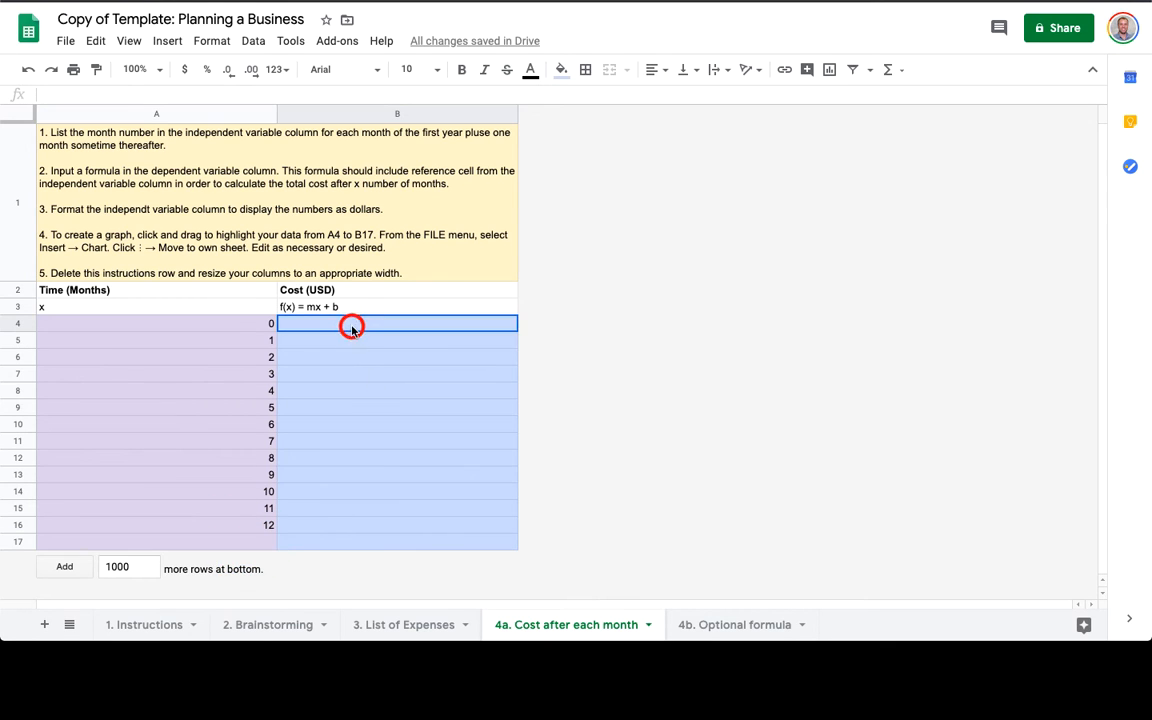
# Review the m and b totals on List of Expenses and copy the $33,400.00 monthly total.
pyautogui.click(65, 158)
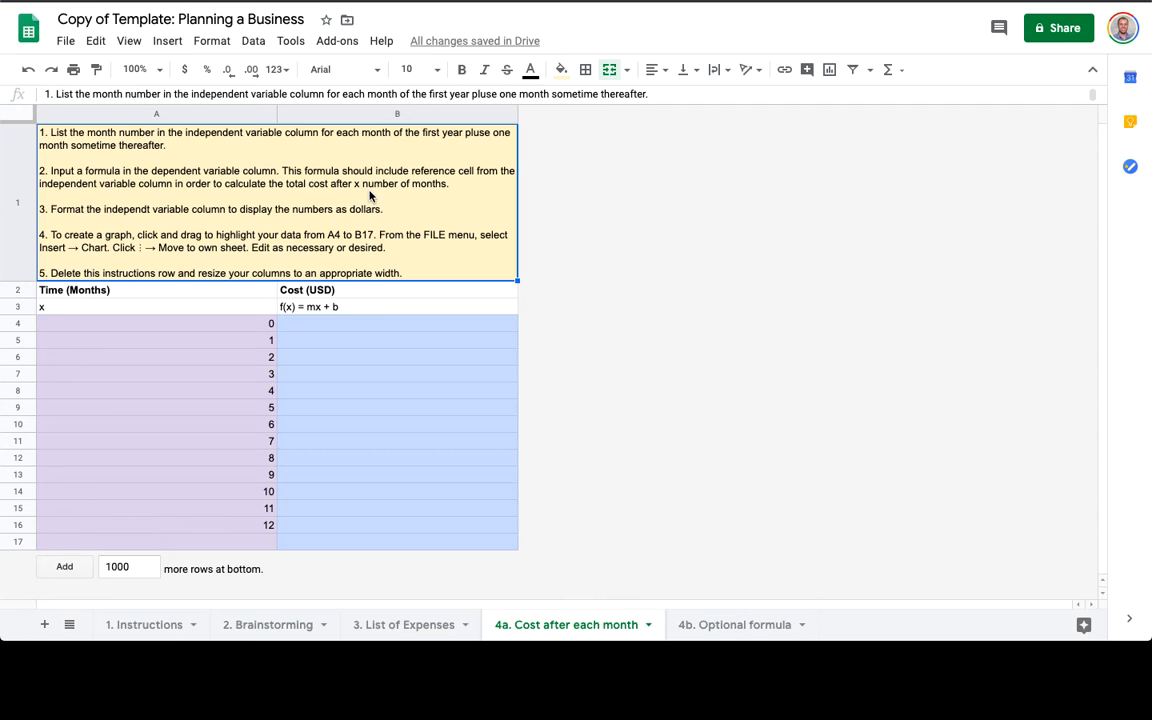
pyautogui.click(305, 310)
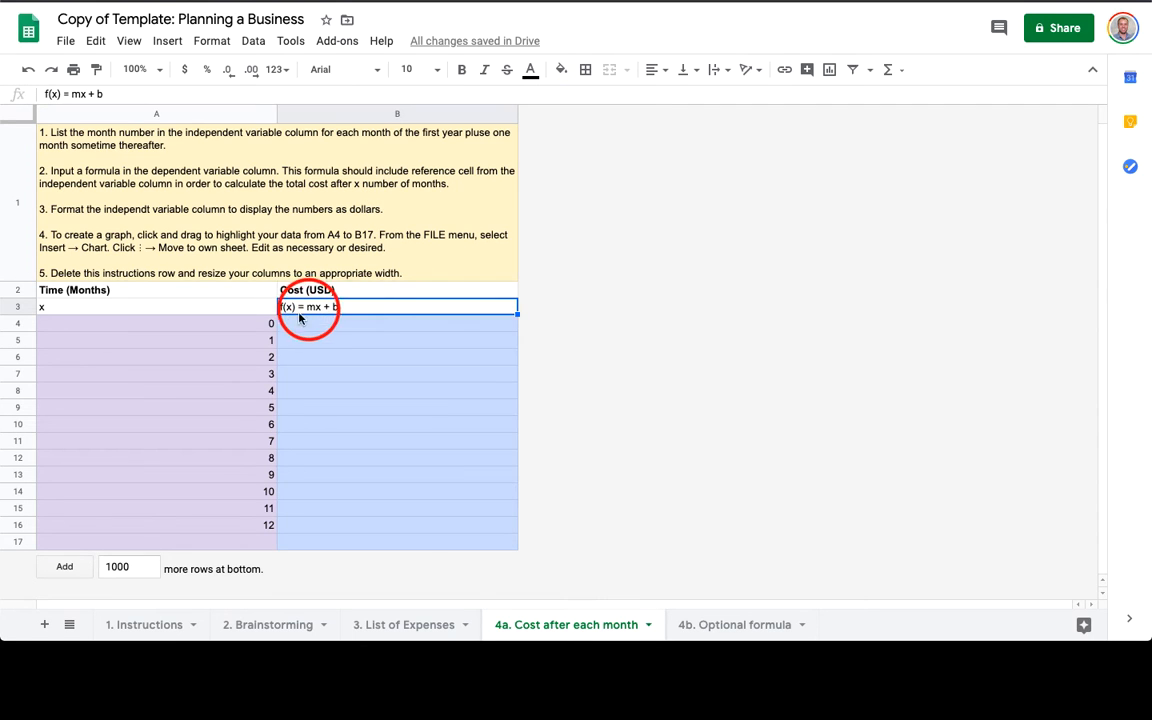
pyautogui.click(395, 624)
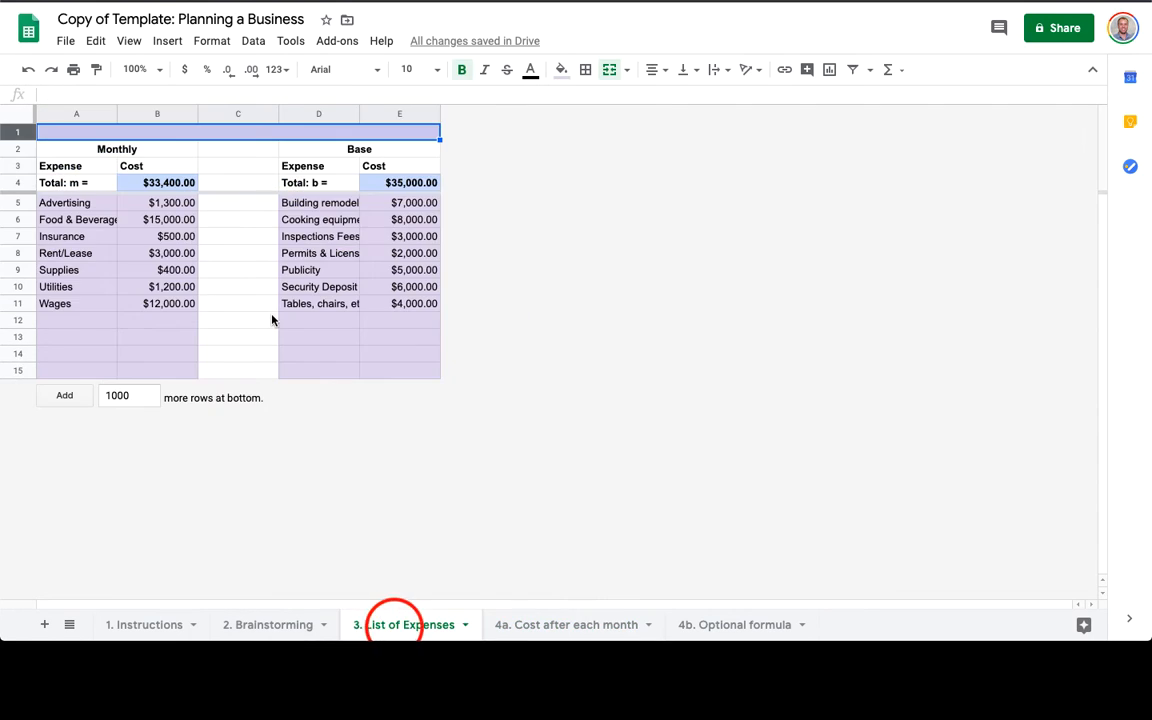
pyautogui.click(150, 182)
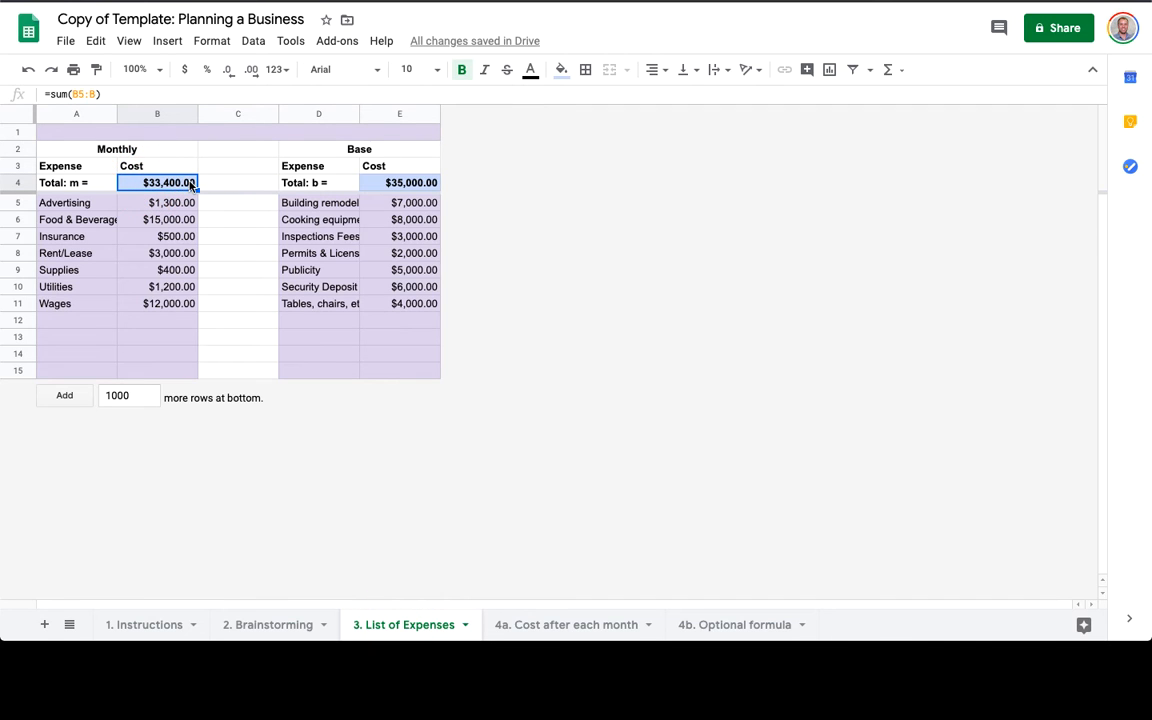
pyautogui.click(229, 182)
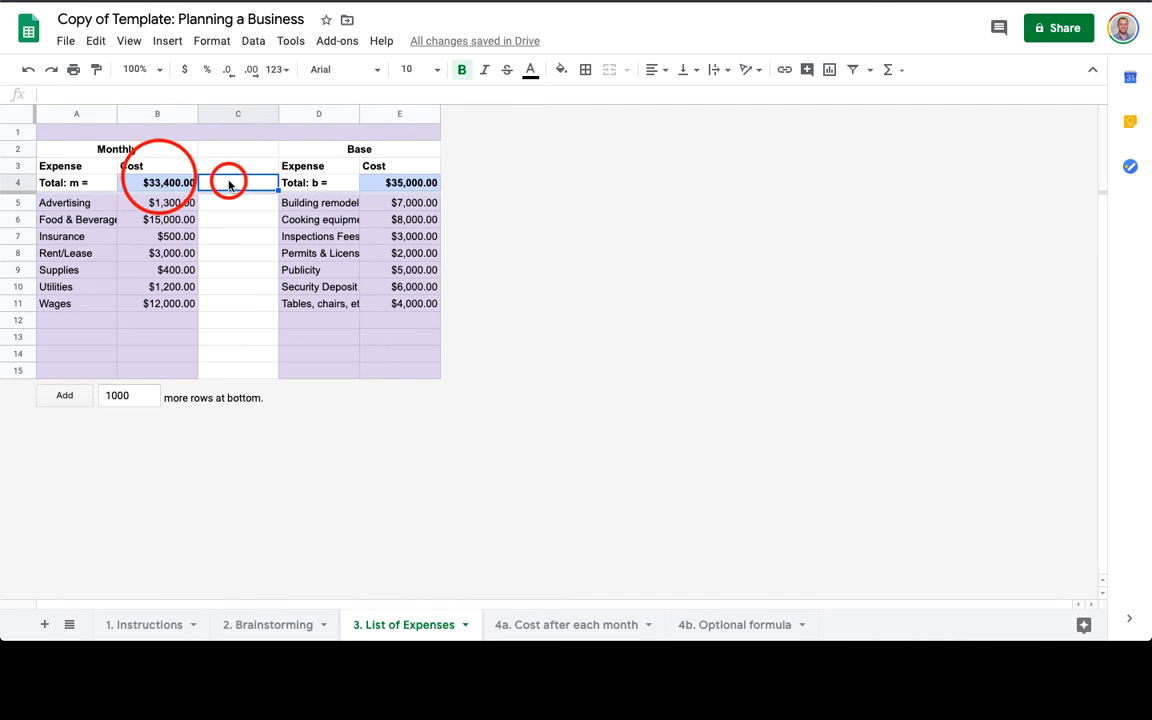
pyautogui.click(381, 188)
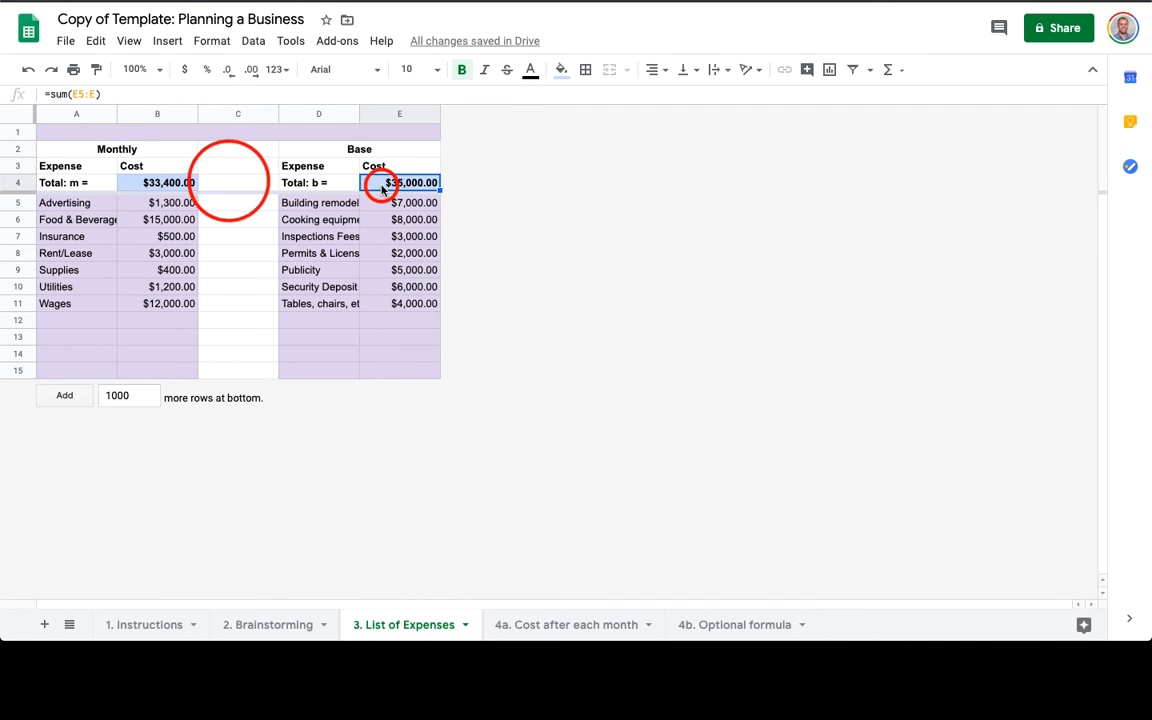
pyautogui.keyDown('super'); pyautogui.click(169, 183); pyautogui.keyUp('super')
pyautogui.press('super+c')
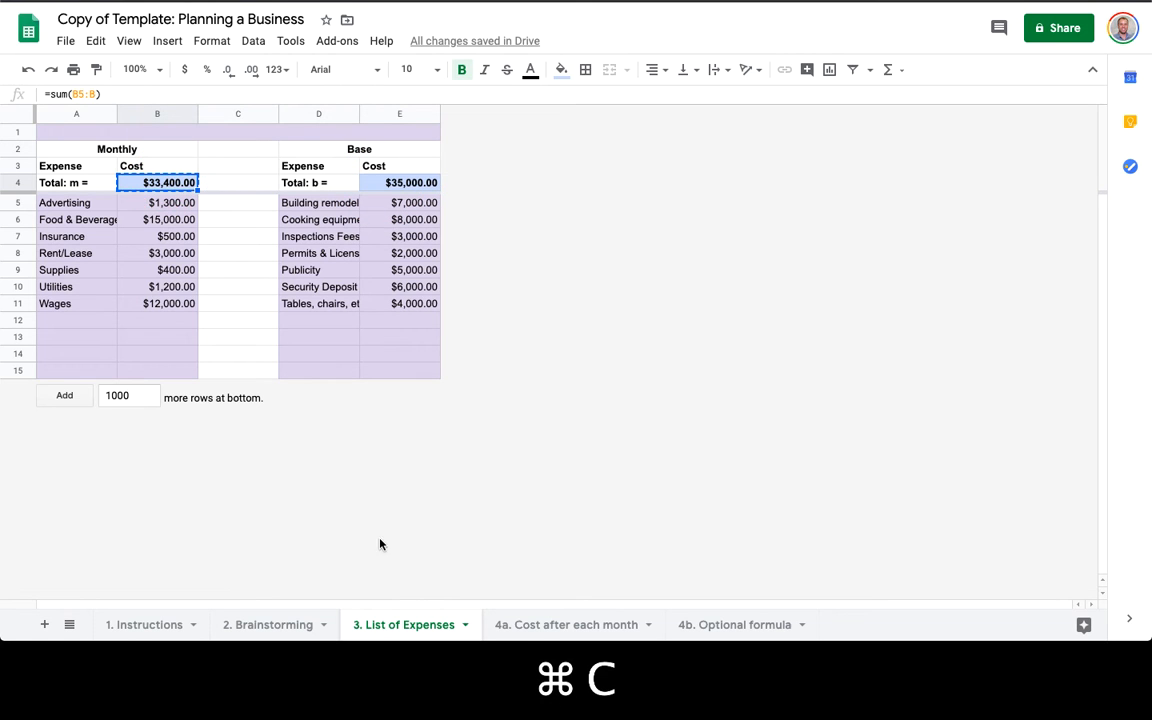
# Build the formula =33400*A4+35000 in B4 of the Cost after each month sheet.
pyautogui.click(527, 620)
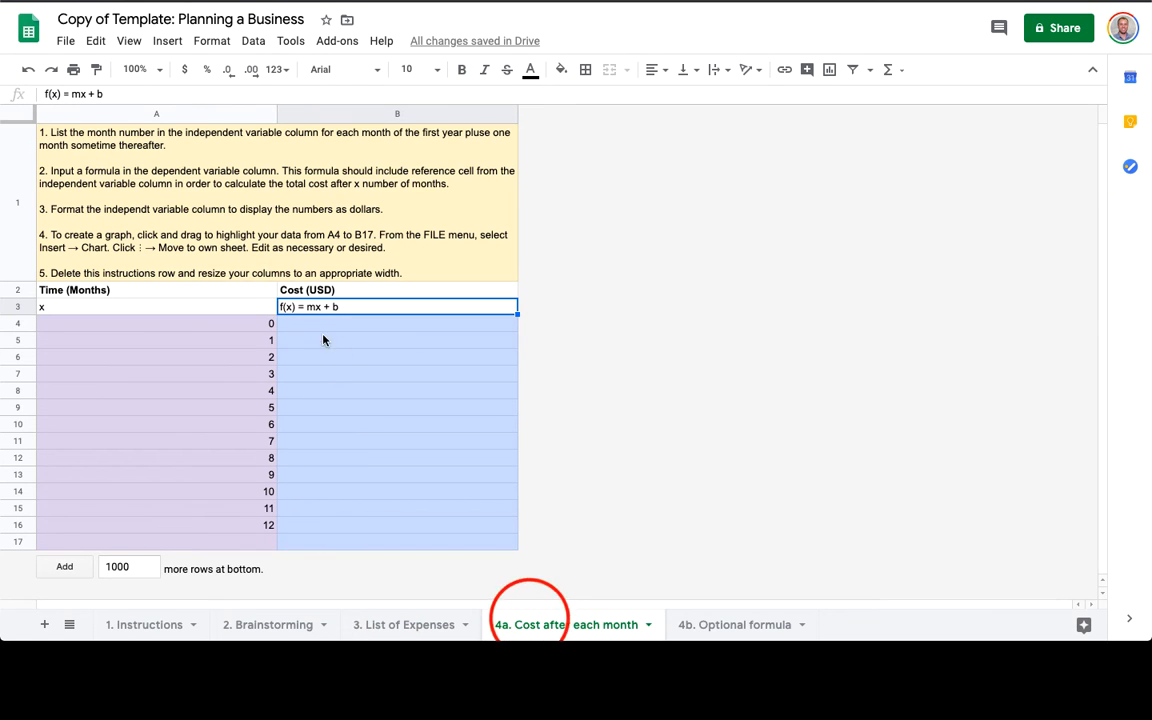
pyautogui.click(320, 325)
pyautogui.write('=')
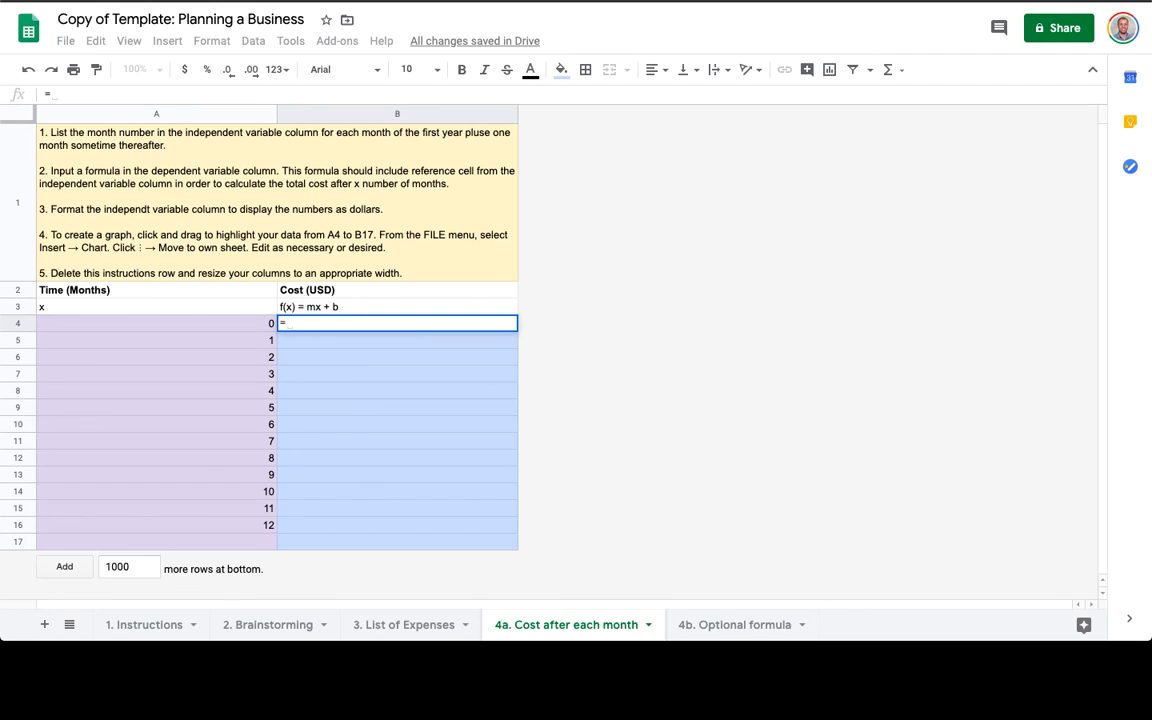
pyautogui.press('super+v')
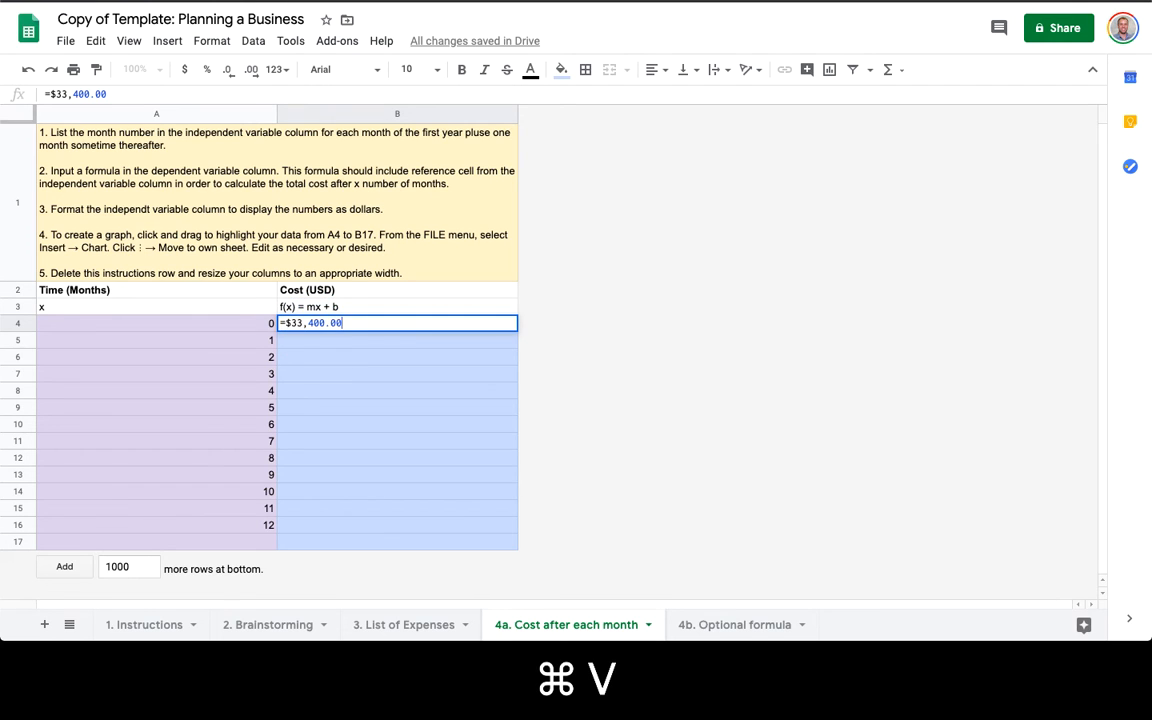
pyautogui.hotkey('alt', 'Left')
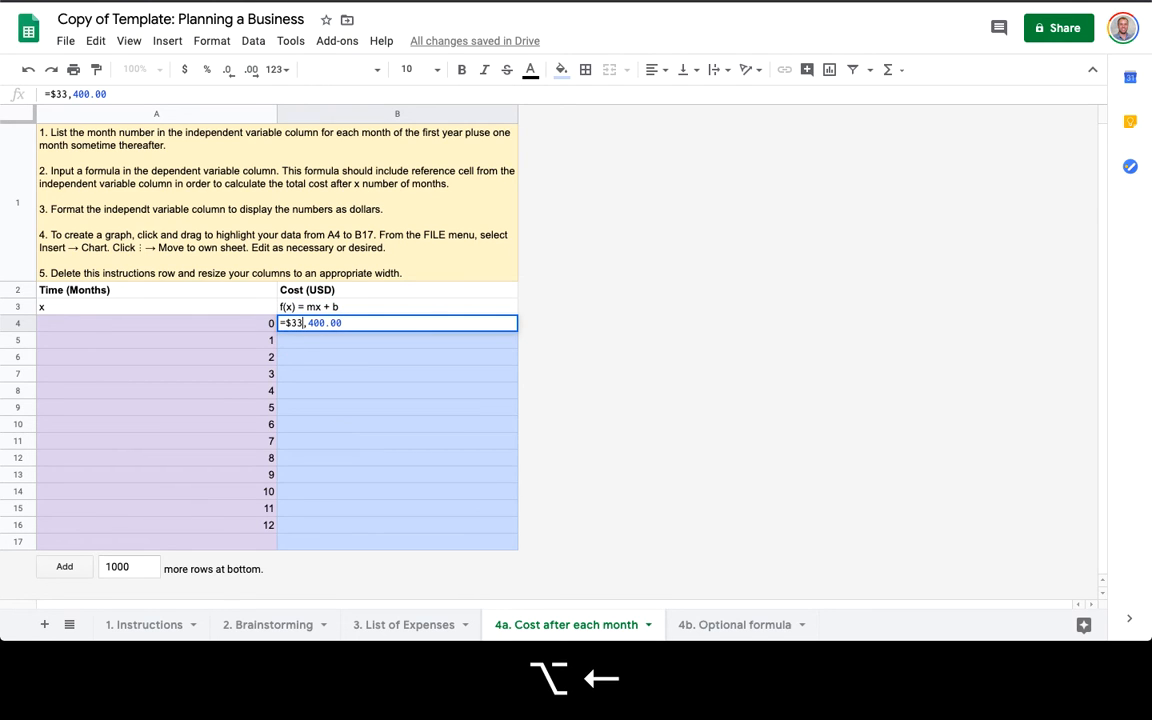
pyautogui.press('BackSpace')
pyautogui.press('BackSpace')
pyautogui.press('super+Right')
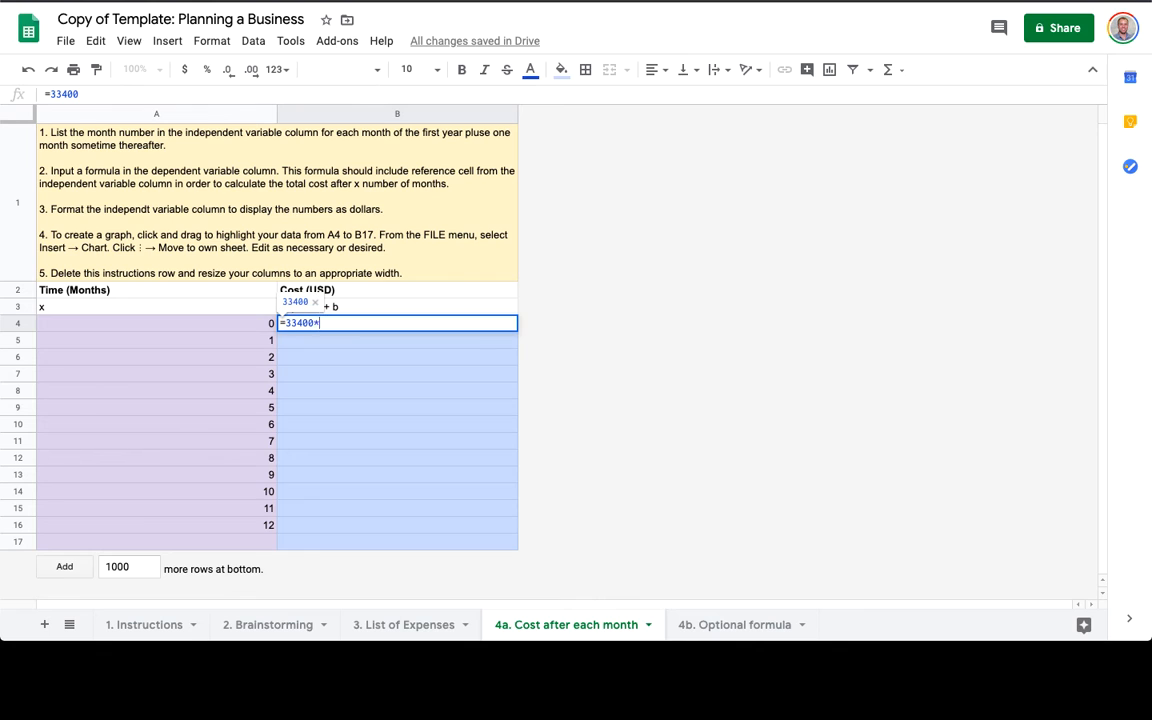
pyautogui.write('*')
pyautogui.click(246, 326)
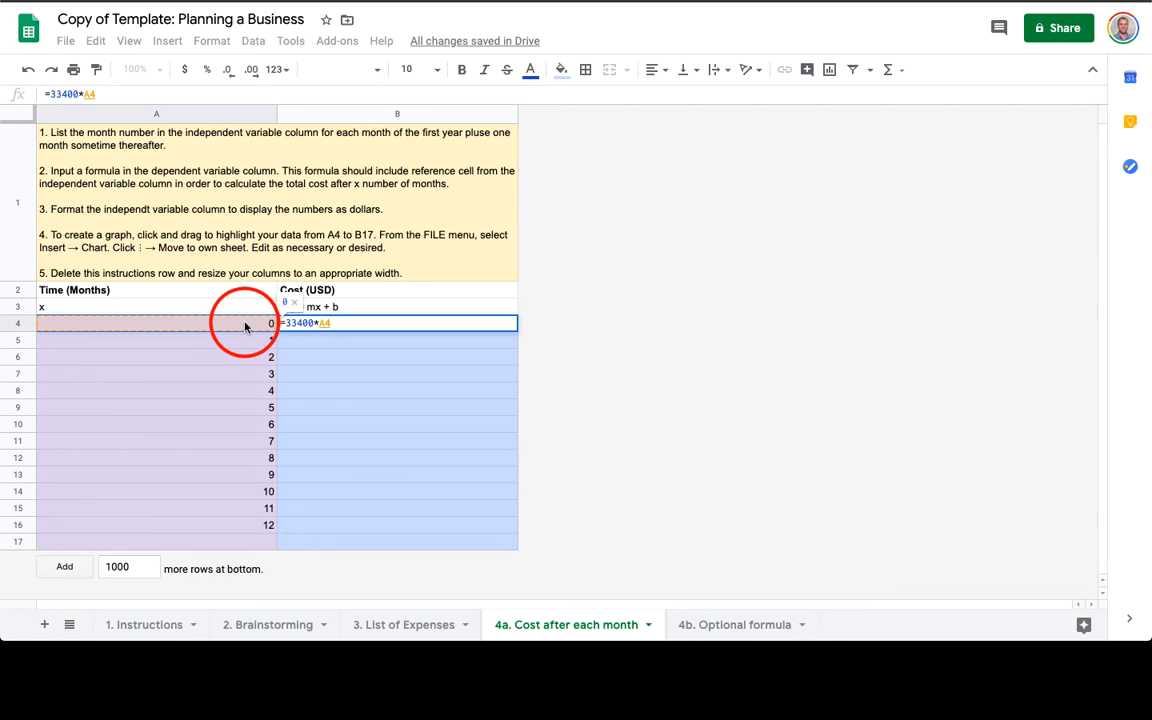
pyautogui.write('+')
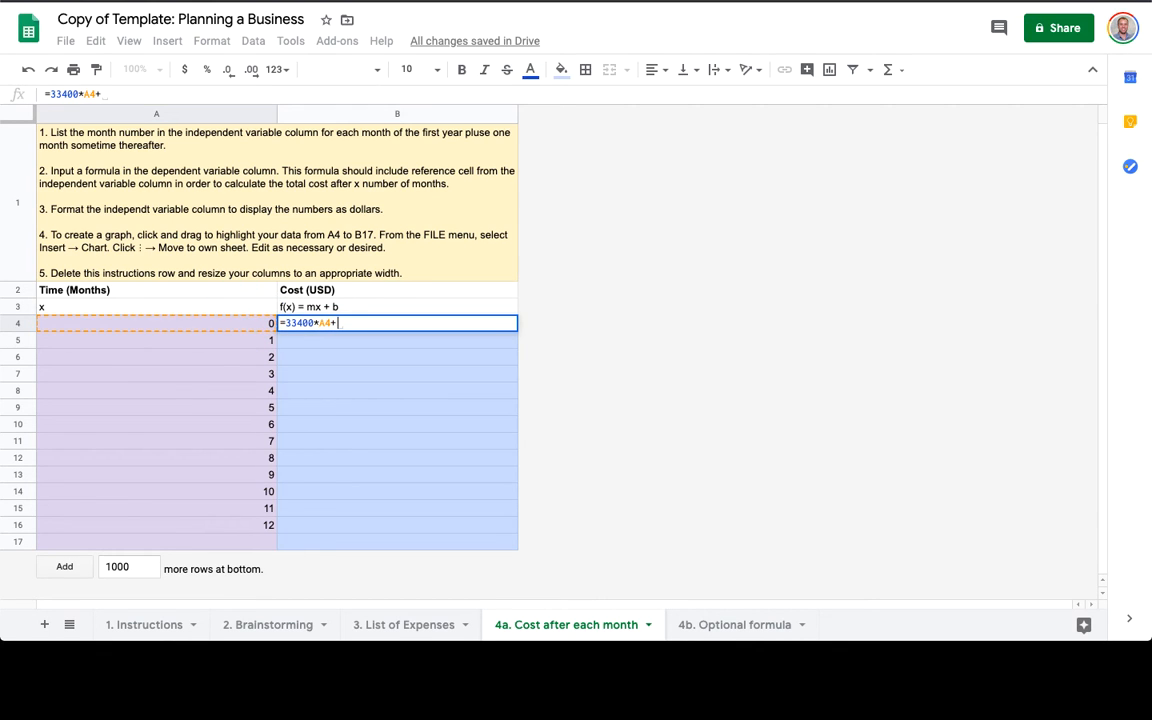
pyautogui.click(390, 626)
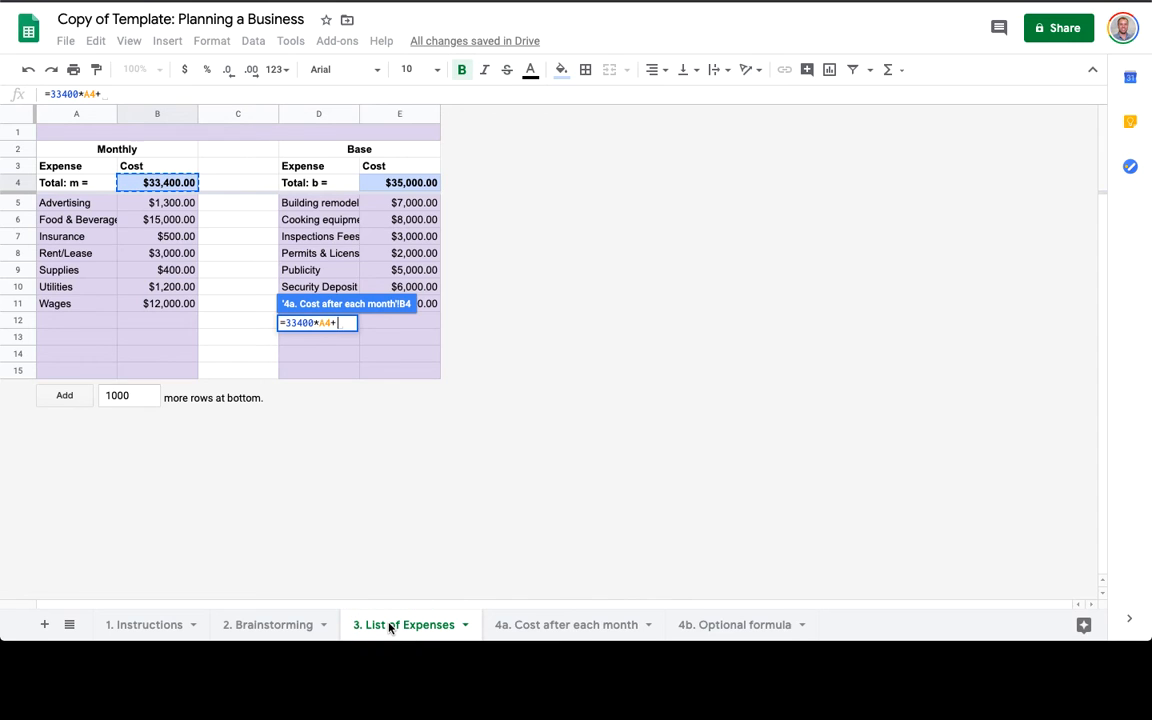
pyautogui.write('35000')
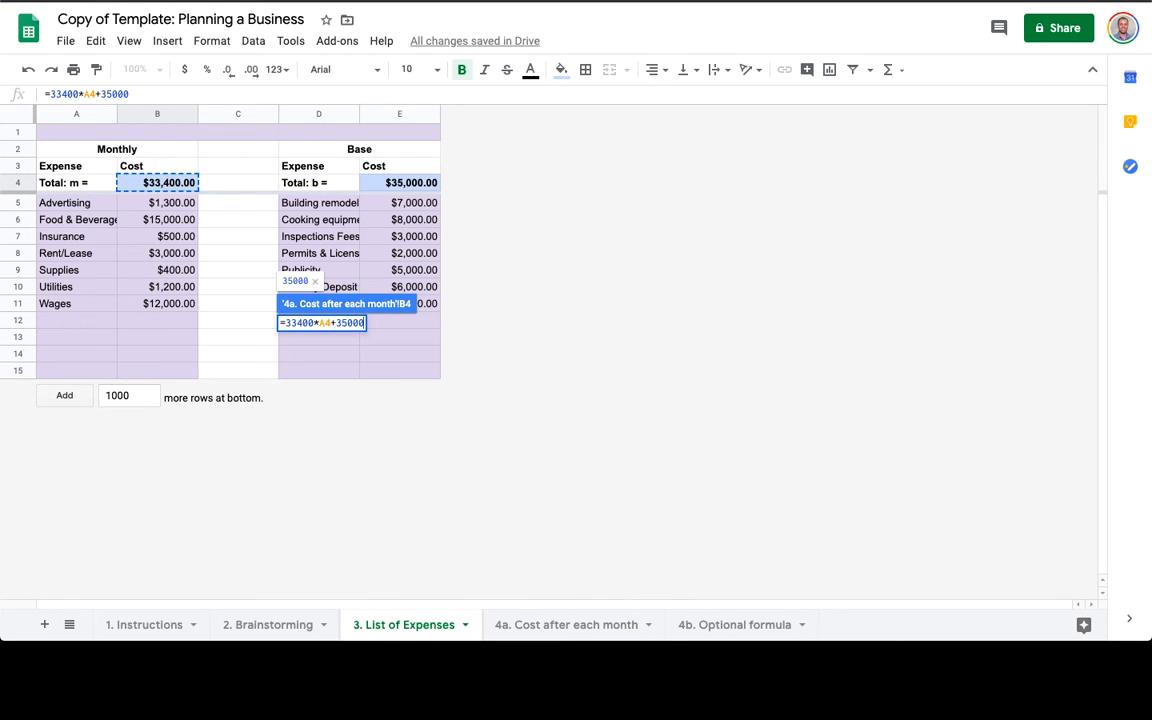
pyautogui.press('Return')
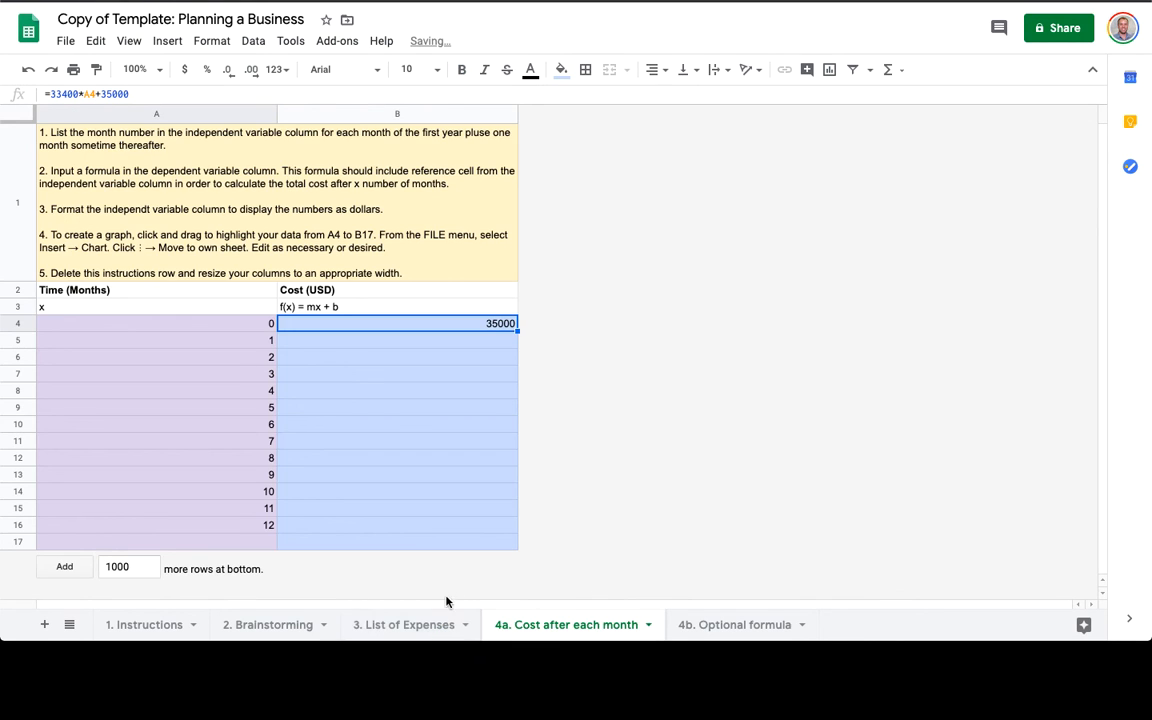
# Fill the B4 cost formula down through B17.
pyautogui.click(412, 331)
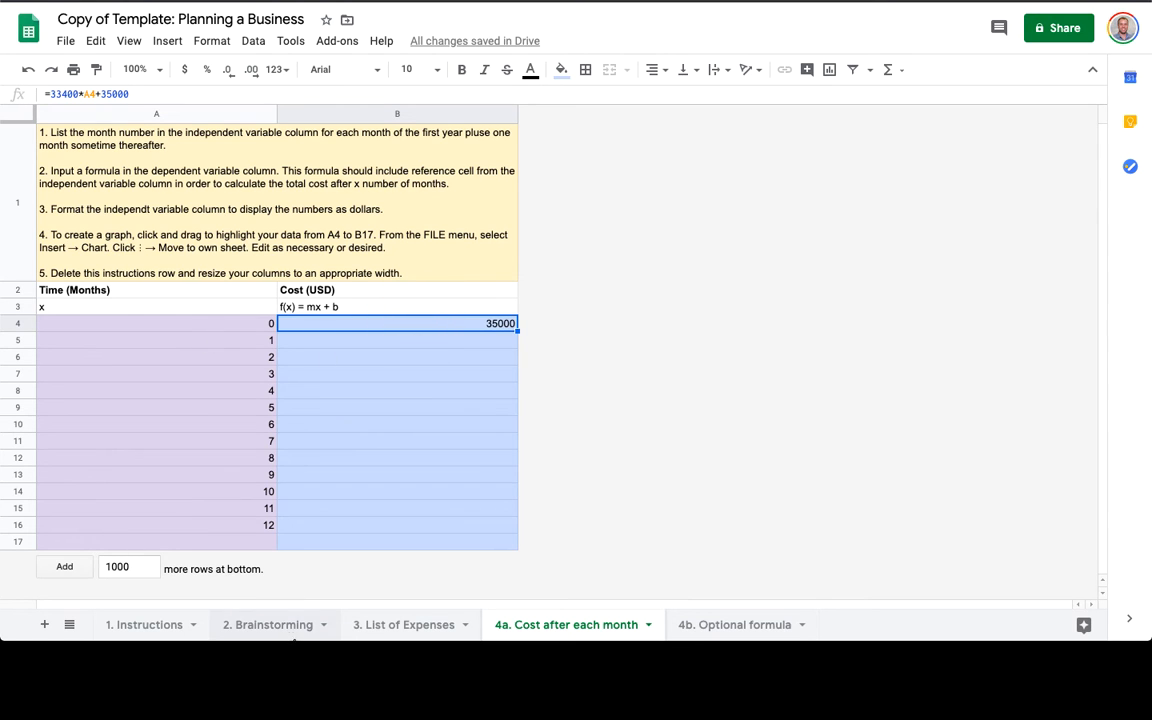
pyautogui.click(425, 632)
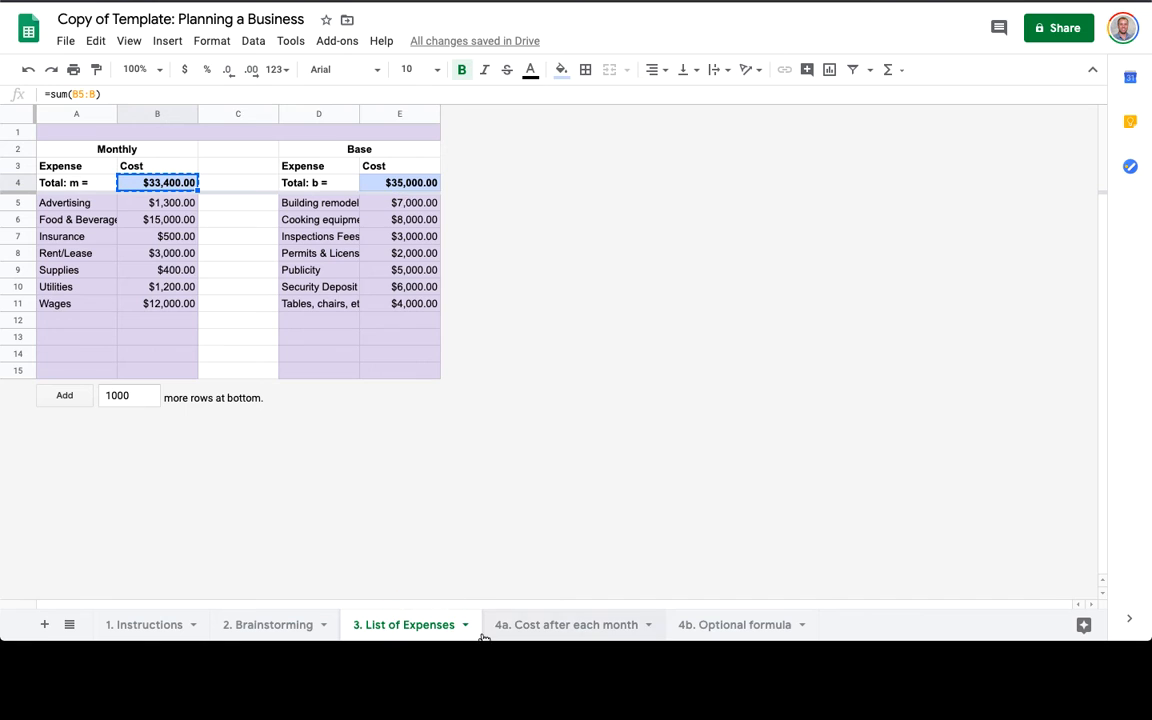
pyautogui.click(549, 627)
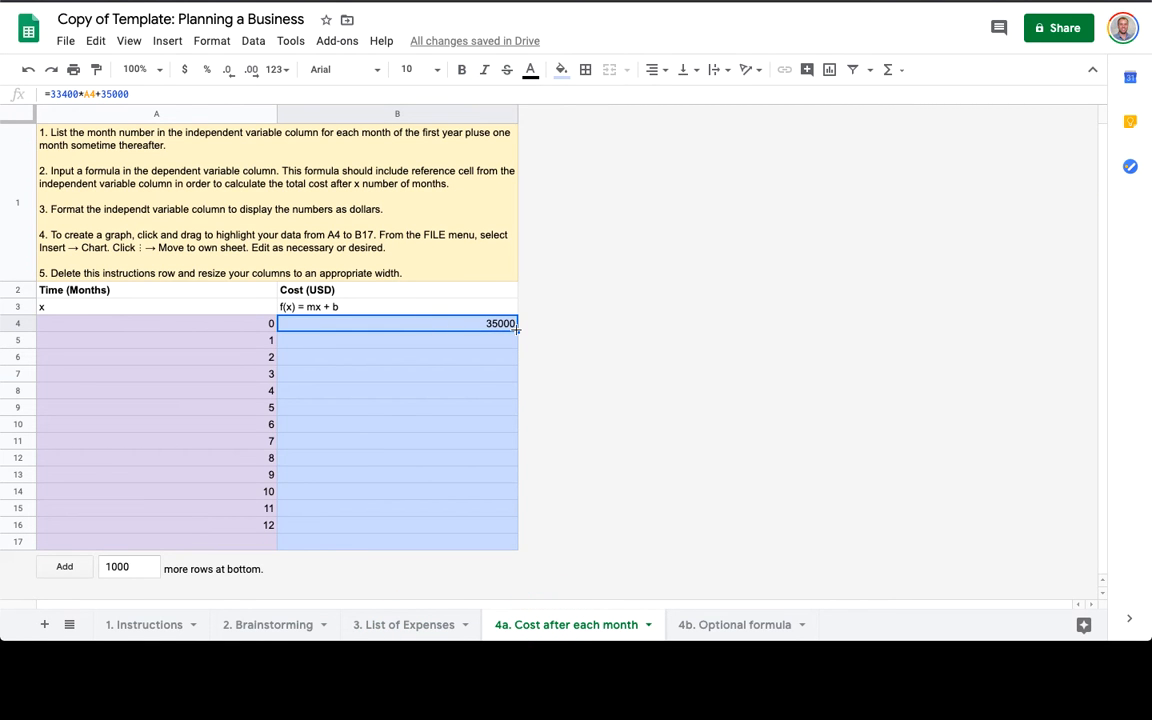
pyautogui.press('super+c')
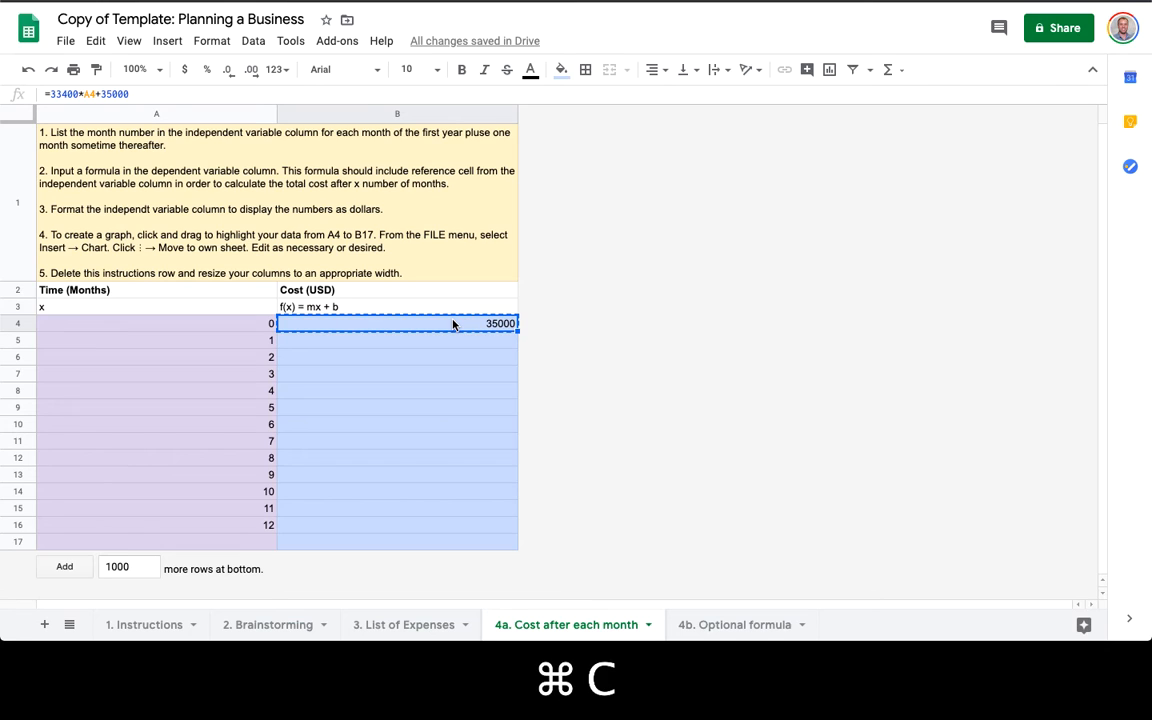
pyautogui.press('shift+super+Down')
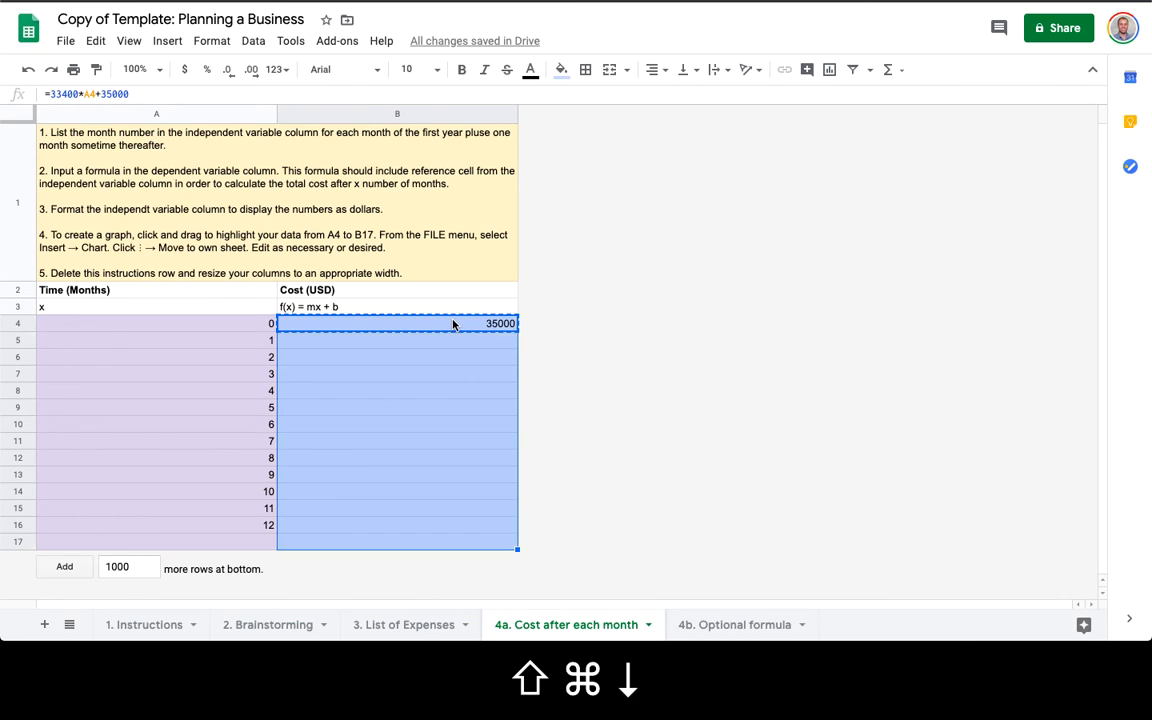
pyautogui.press('super+v')
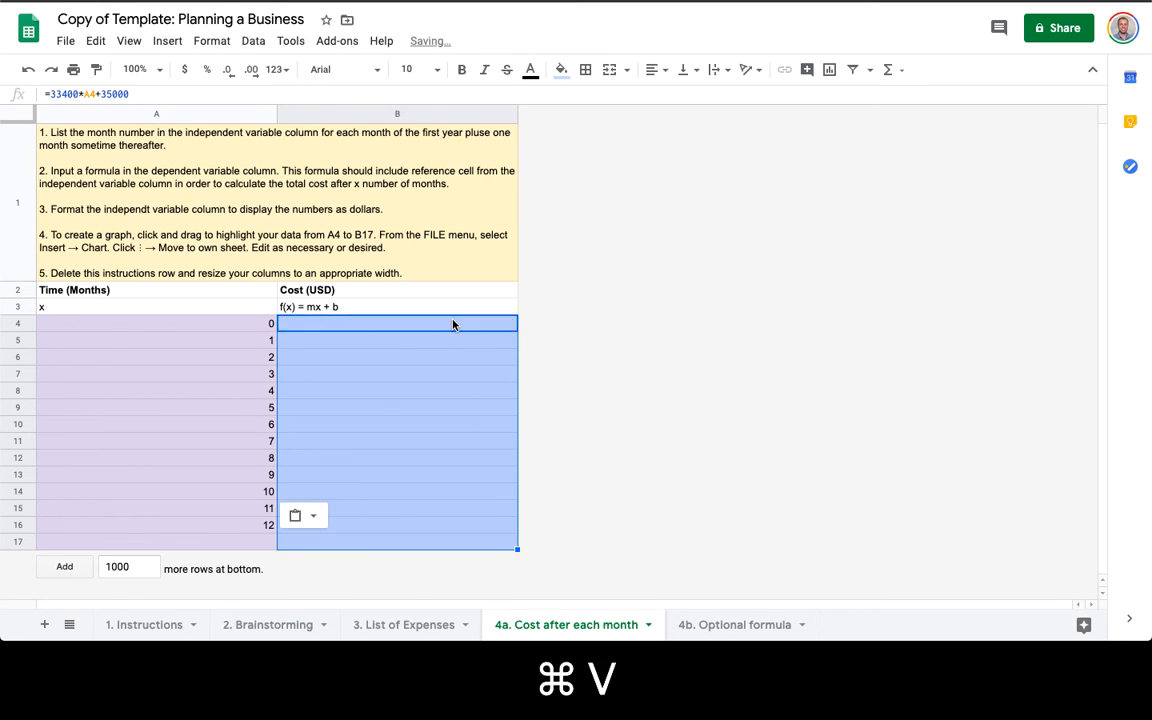
pyautogui.click(490, 543)
pyautogui.press('super+z')
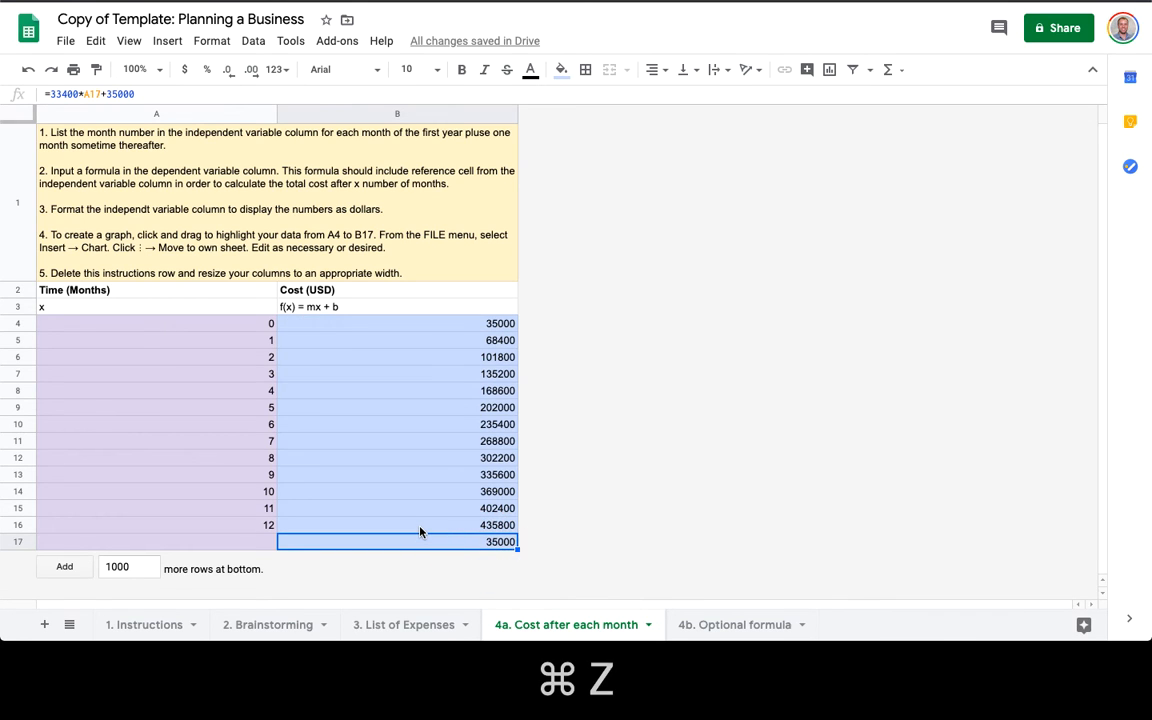
pyautogui.press('shift+super+z')
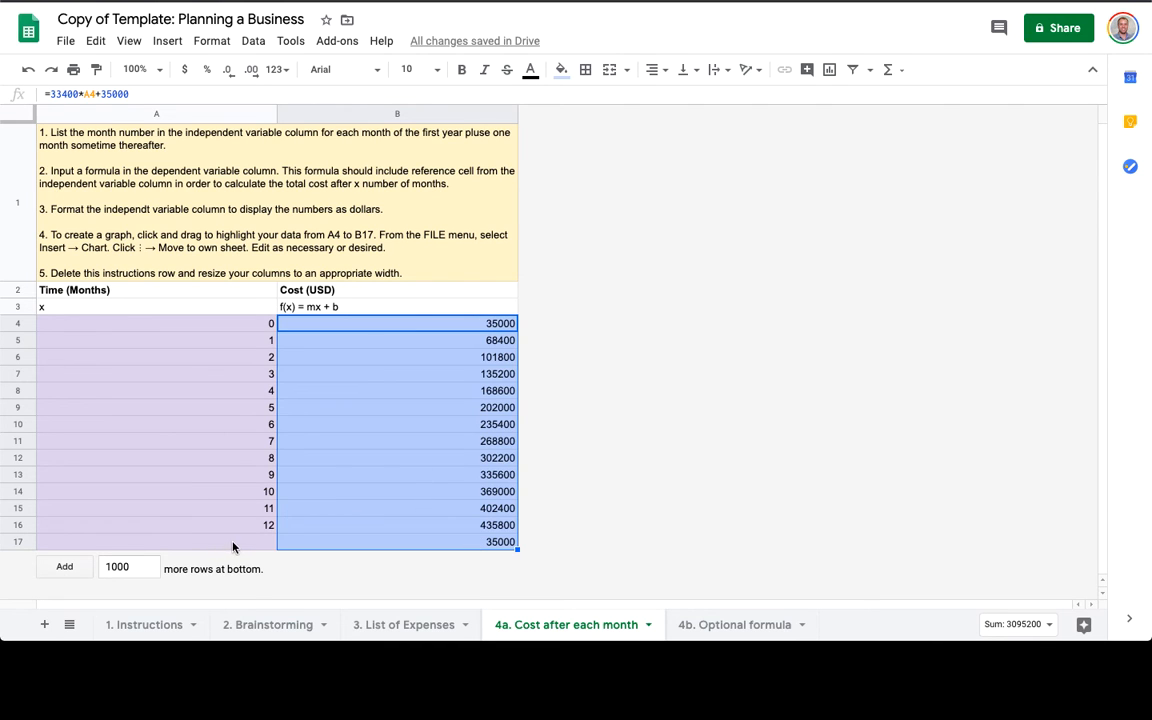
pyautogui.click(320, 542)
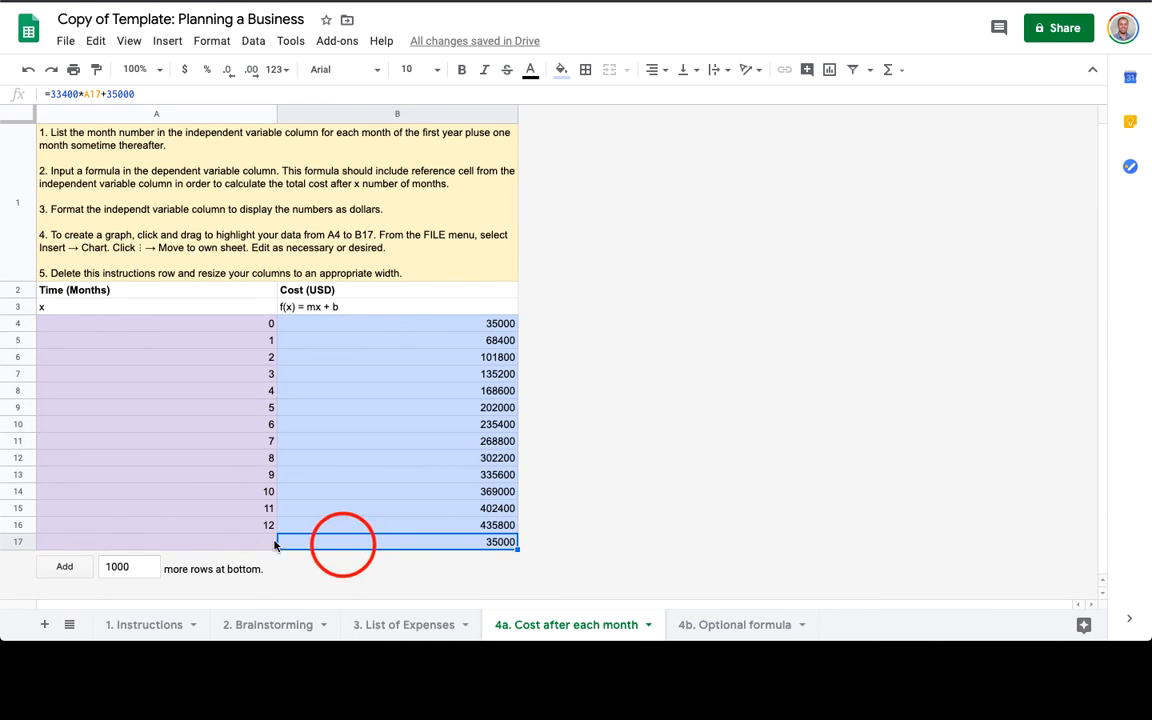
# Format costs B4:B17 as dollar currency.
pyautogui.moveTo(415, 330); pyautogui.dragTo(400, 540)
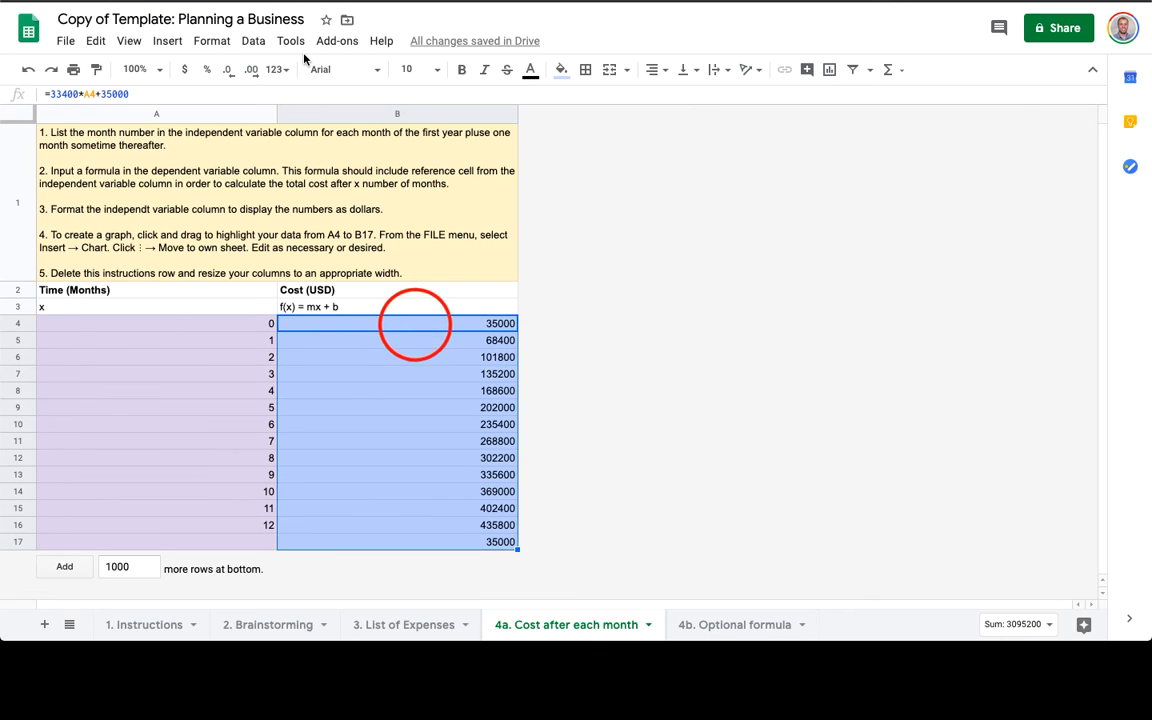
pyautogui.click(184, 68)
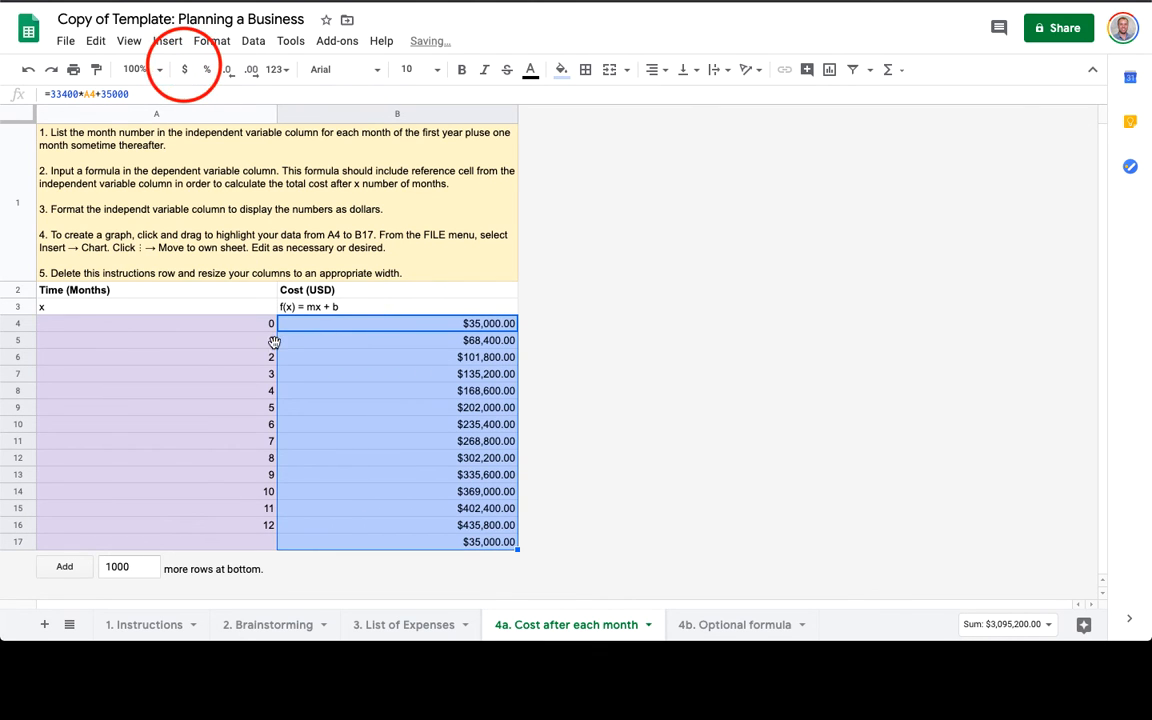
pyautogui.click(242, 542)
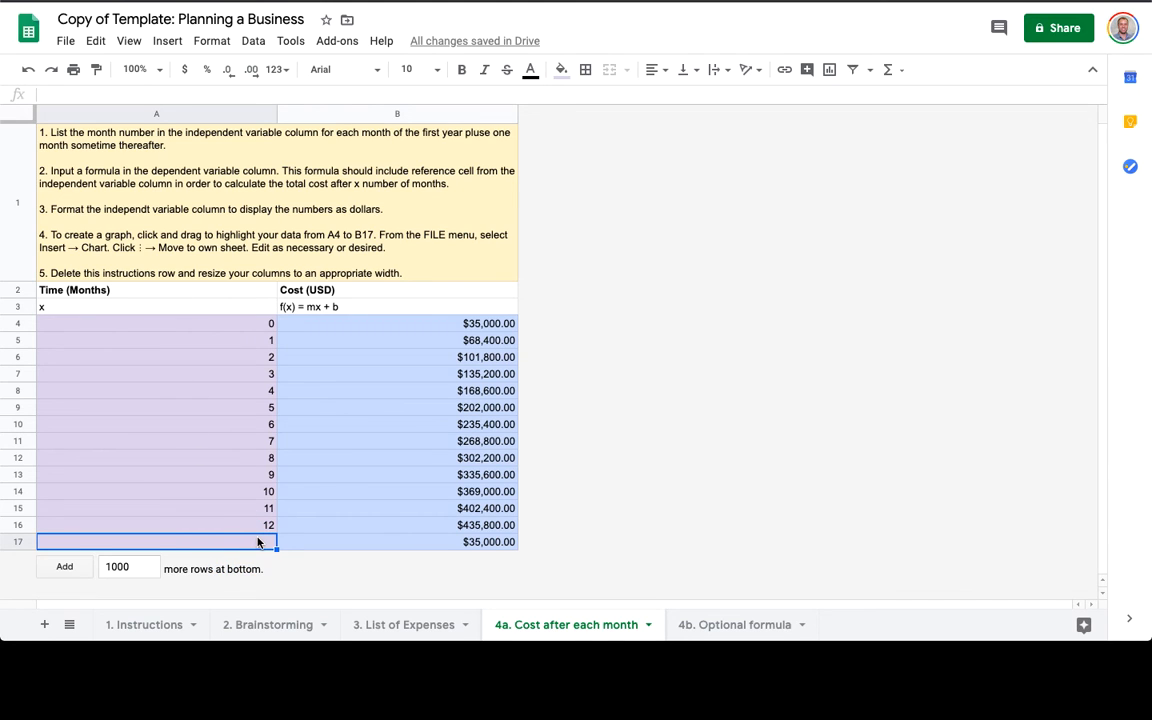
# Set the last month in A17 to 42, replacing a first try of 36.
pyautogui.write('36')
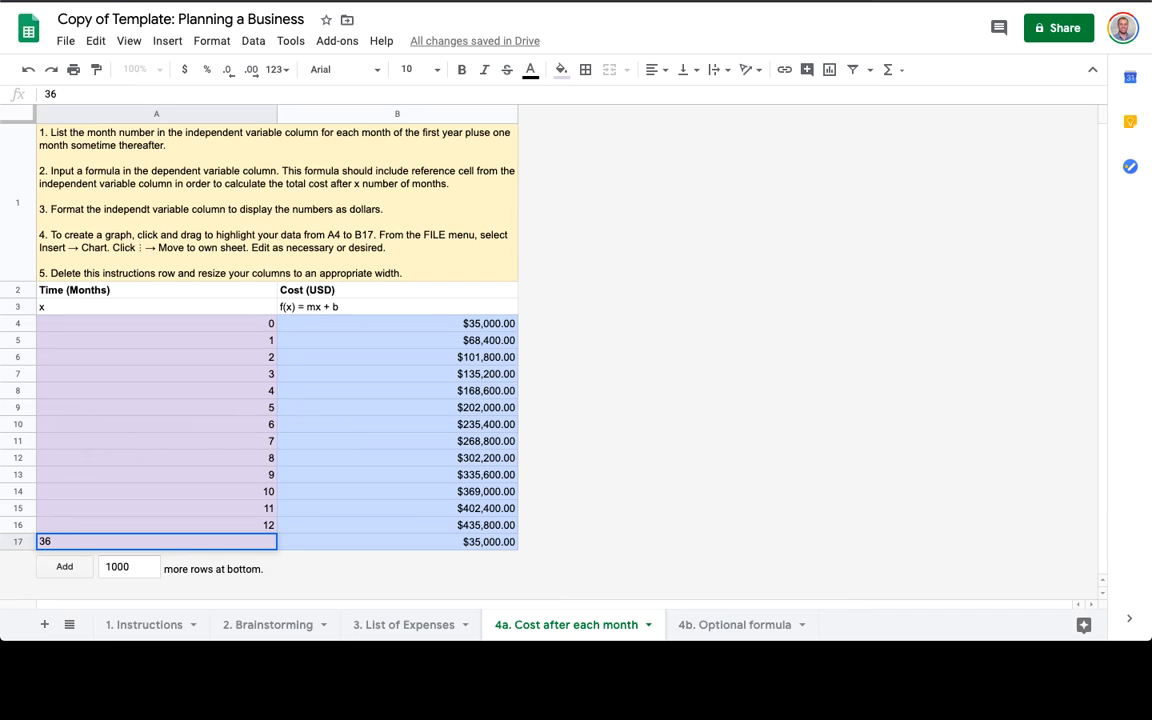
pyautogui.press('Return')
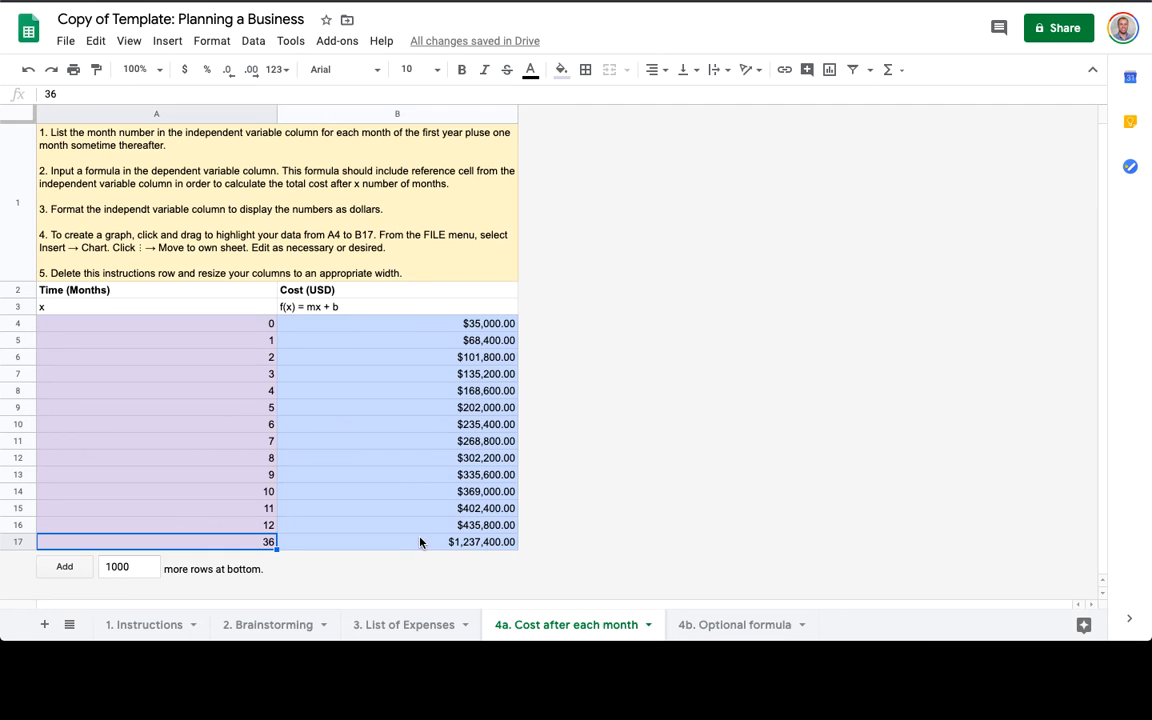
pyautogui.write('42')
pyautogui.press('Return')
# Look over the instructions row, then go to the 4b. Optional formula sheet.
pyautogui.click(63, 208)
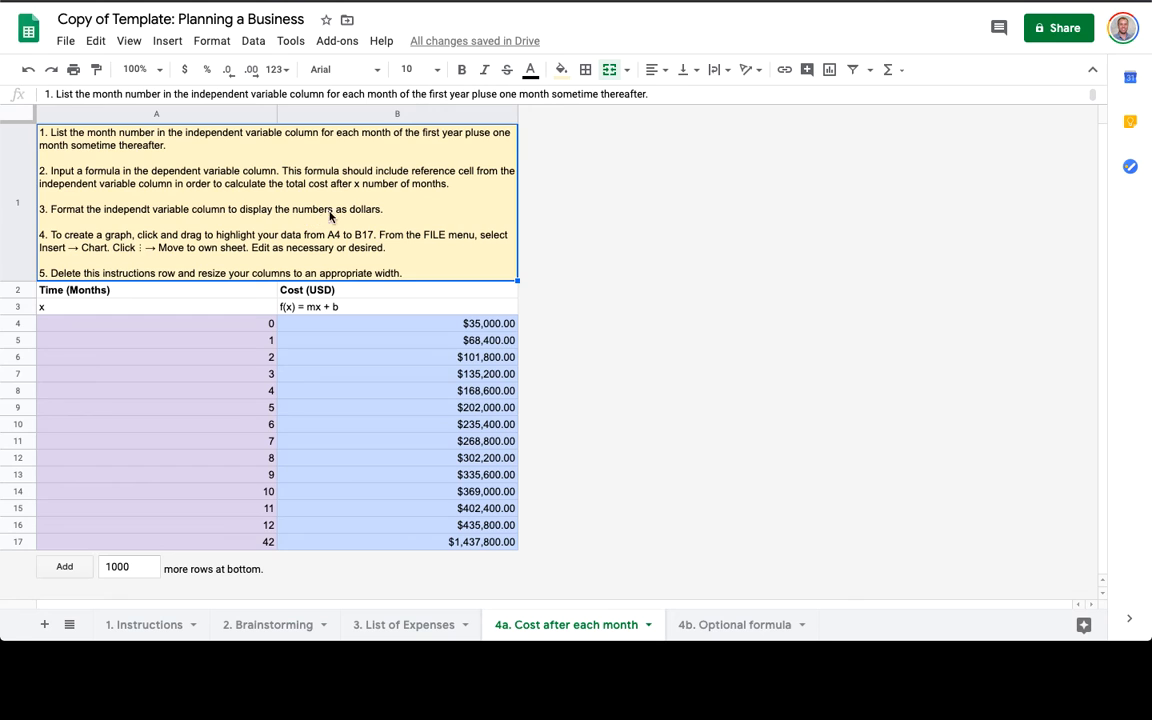
pyautogui.click(134, 209)
pyautogui.click(62, 210)
pyautogui.click(730, 626)
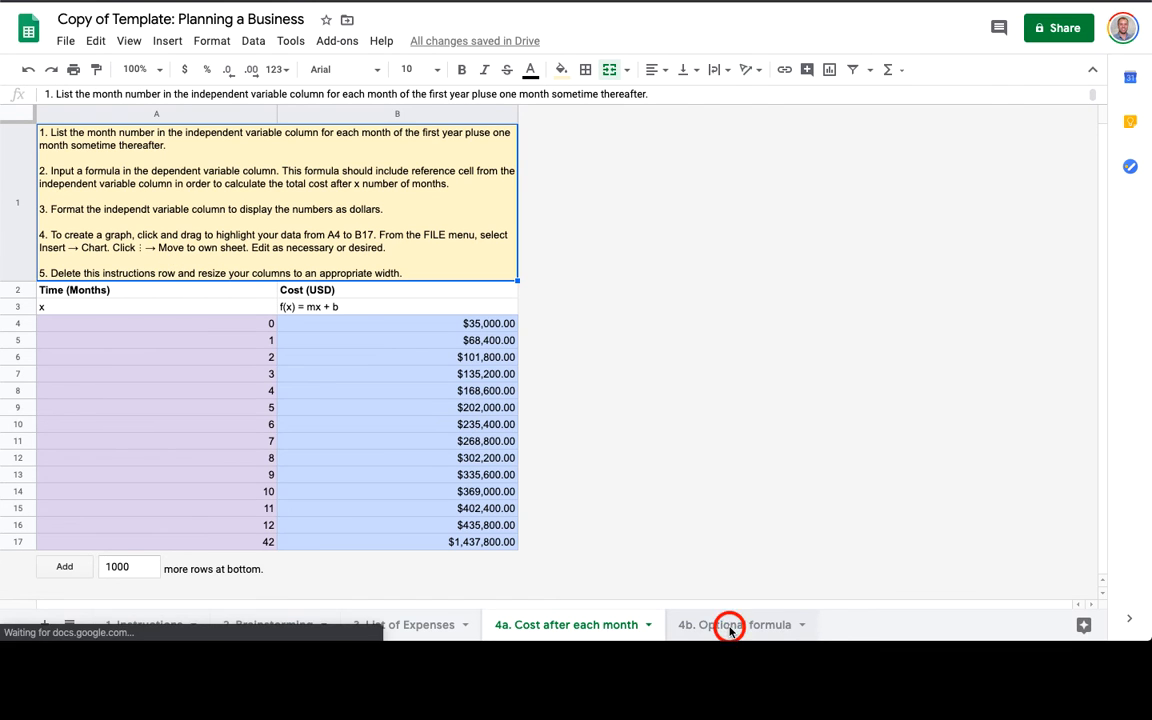
# Enter months 1, 2 and 3 in A5:A7, then select the month values A4:A7.
pyautogui.click(229, 258)
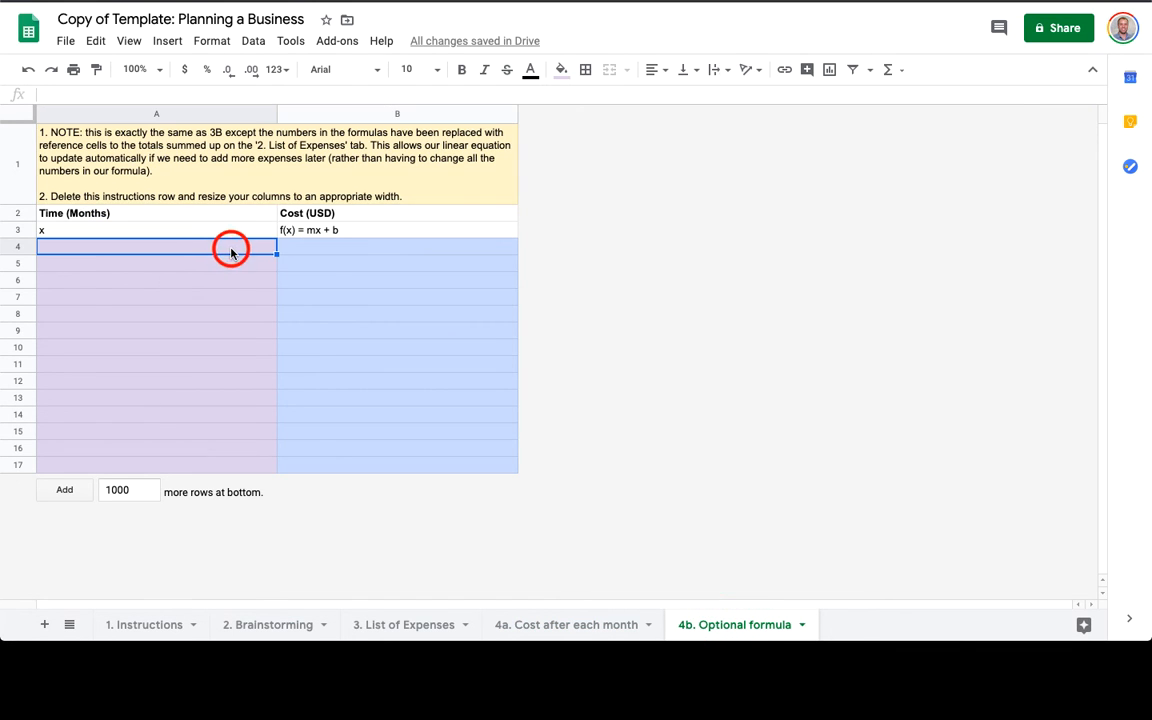
pyautogui.write('1')
pyautogui.press('Return')
pyautogui.write('2')
pyautogui.press('Return')
pyautogui.write('3')
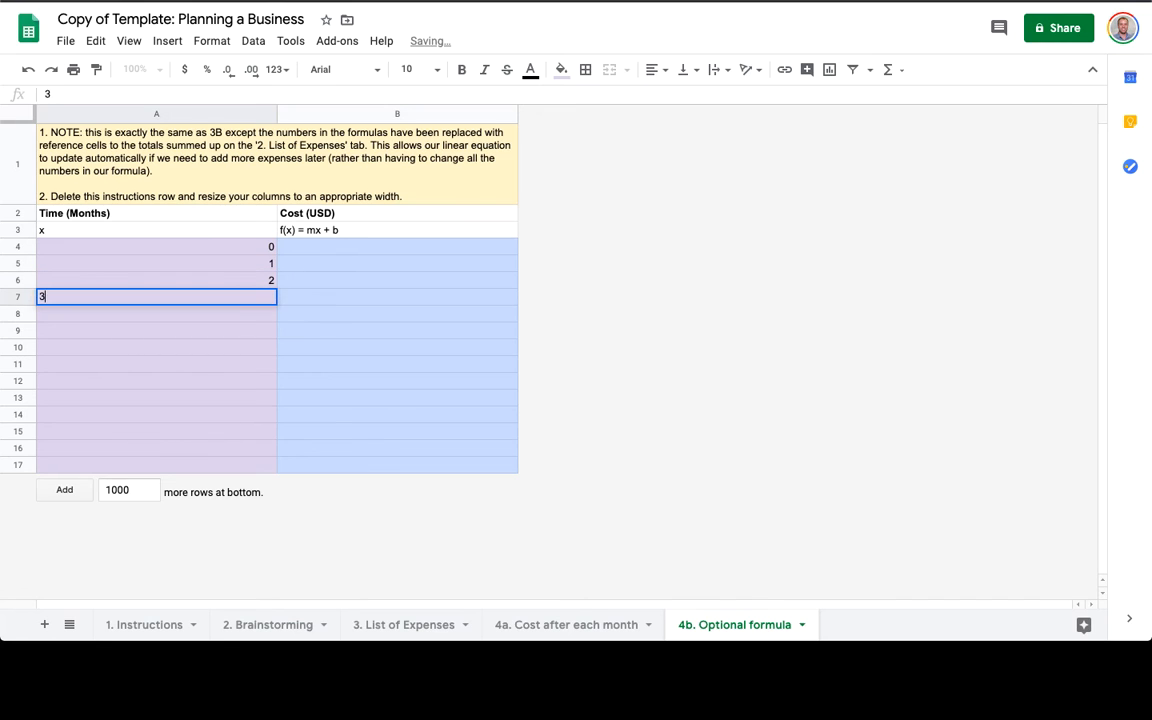
pyautogui.press('Return')
pyautogui.moveTo(262, 247); pyautogui.dragTo(288, 488)
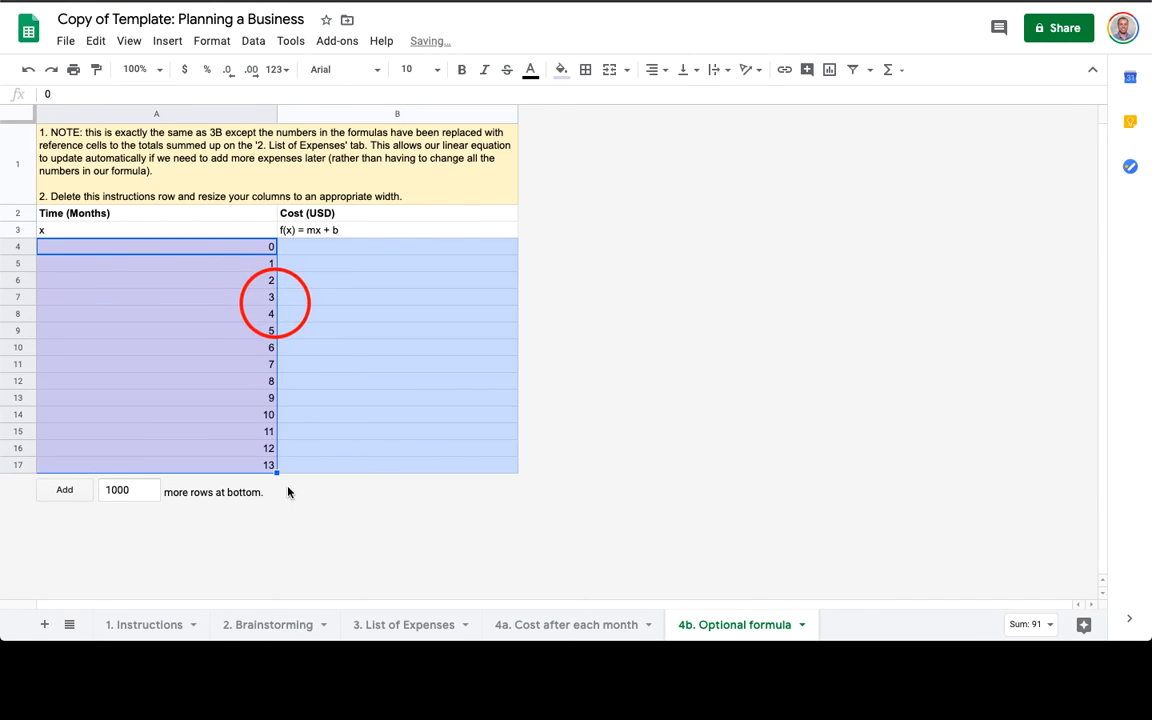
# Review the cost formula on the 4a sheet, then the Brainstorming and List of Expenses sheets.
pyautogui.click(357, 249)
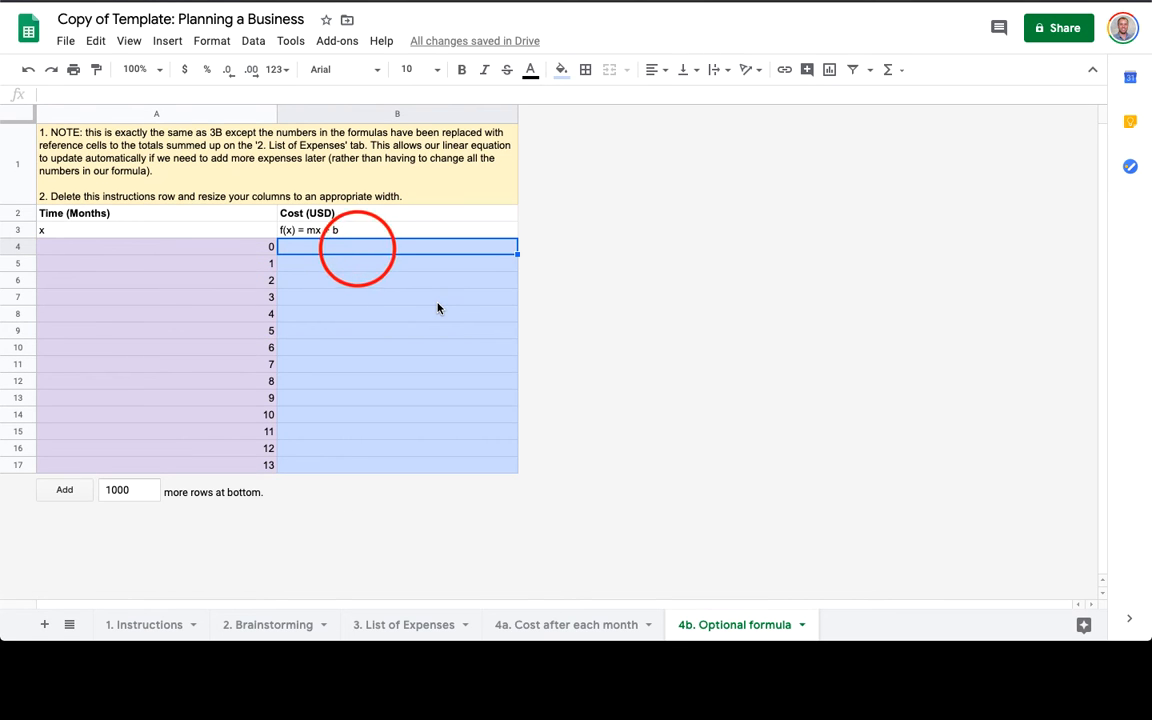
pyautogui.click(572, 624)
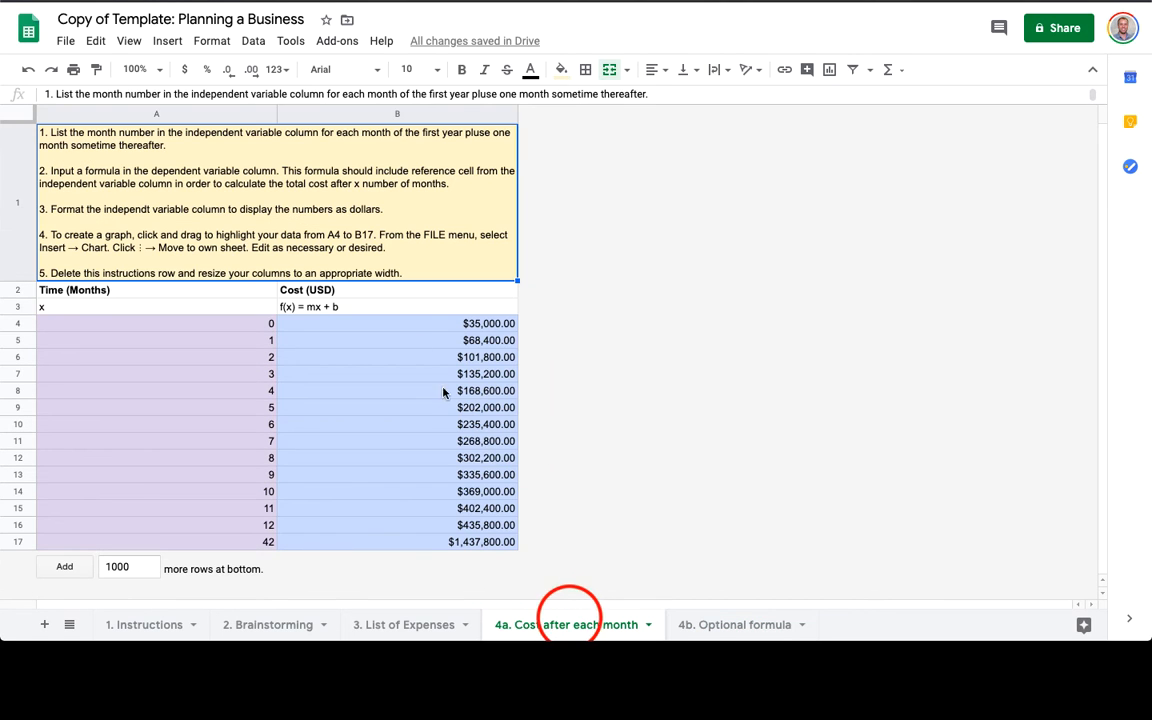
pyautogui.click(341, 325)
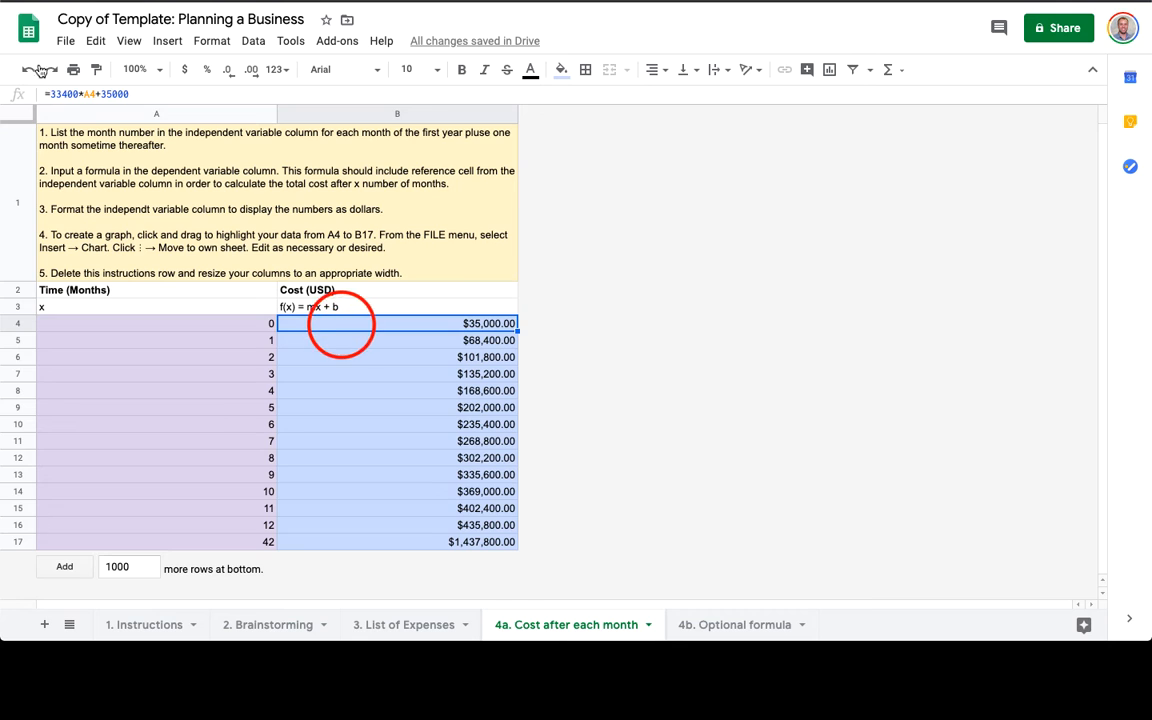
pyautogui.click(250, 630)
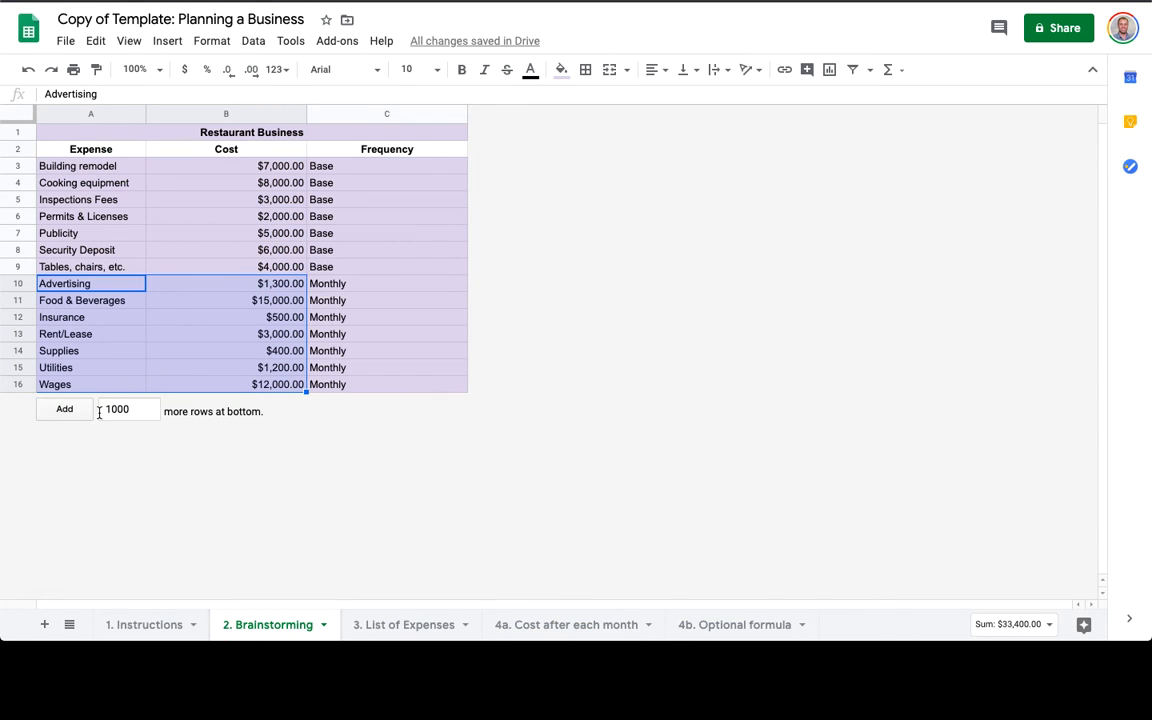
pyautogui.click(388, 622)
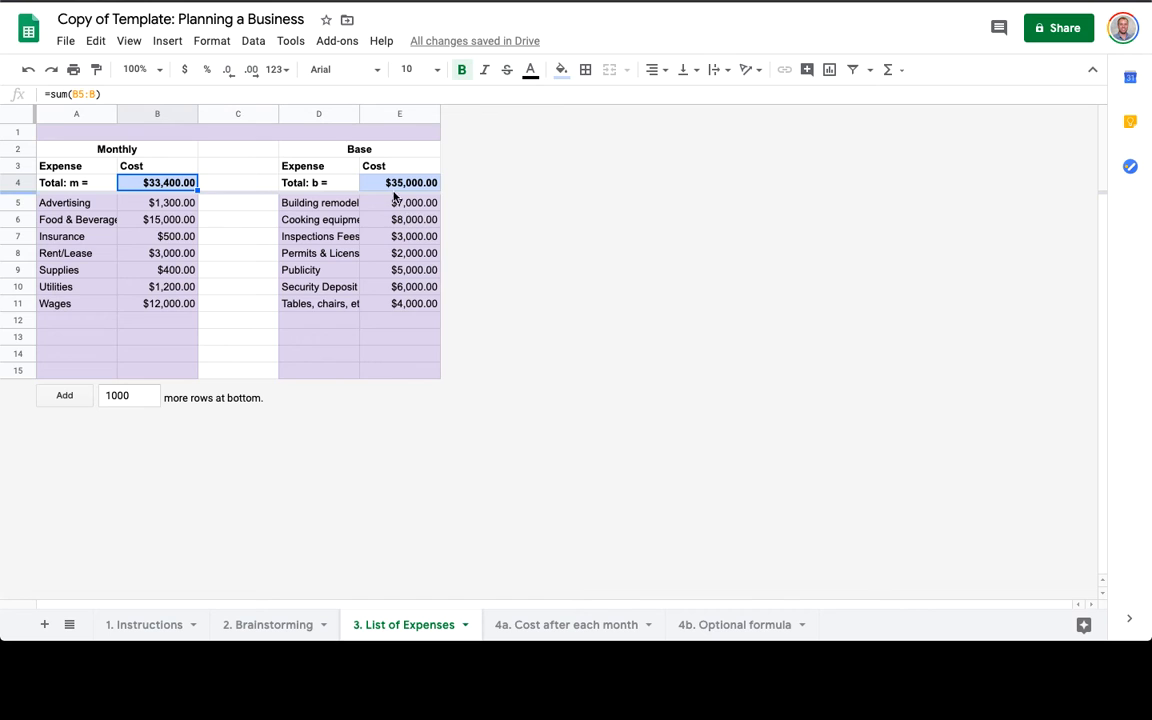
# In 4b's B4, enter ='3. List of Expenses'!B4*A4+'3. List of Expenses'!E4.
pyautogui.click(714, 624)
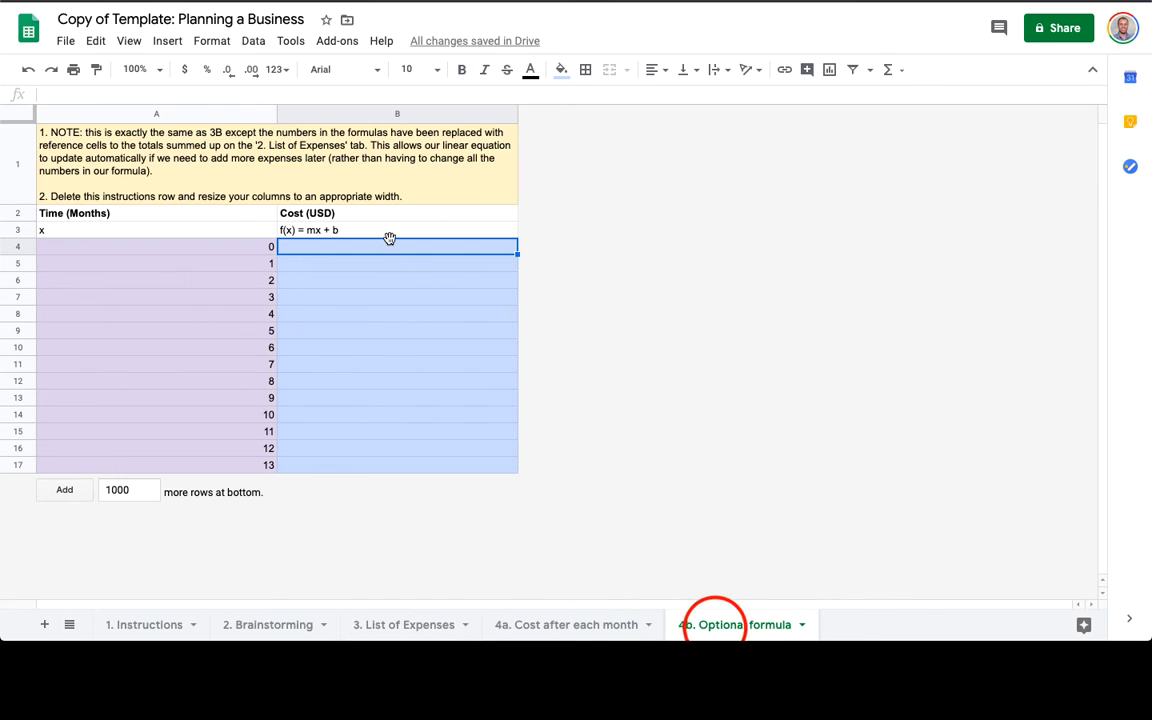
pyautogui.write('=')
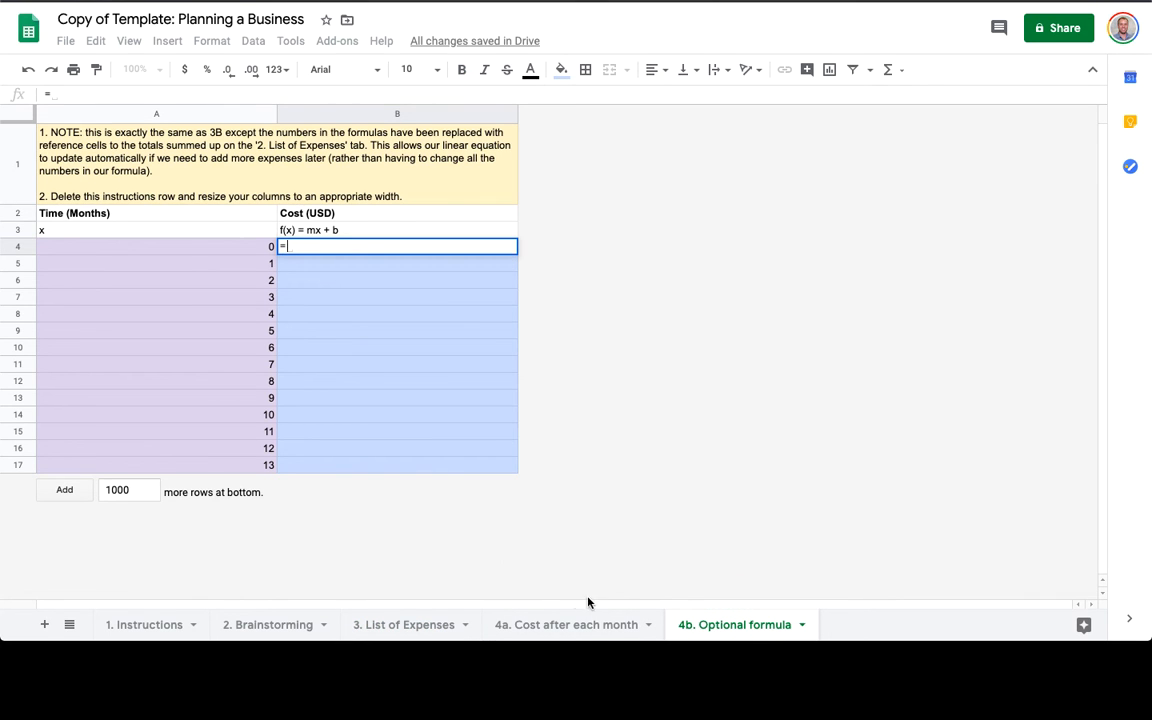
pyautogui.click(414, 628)
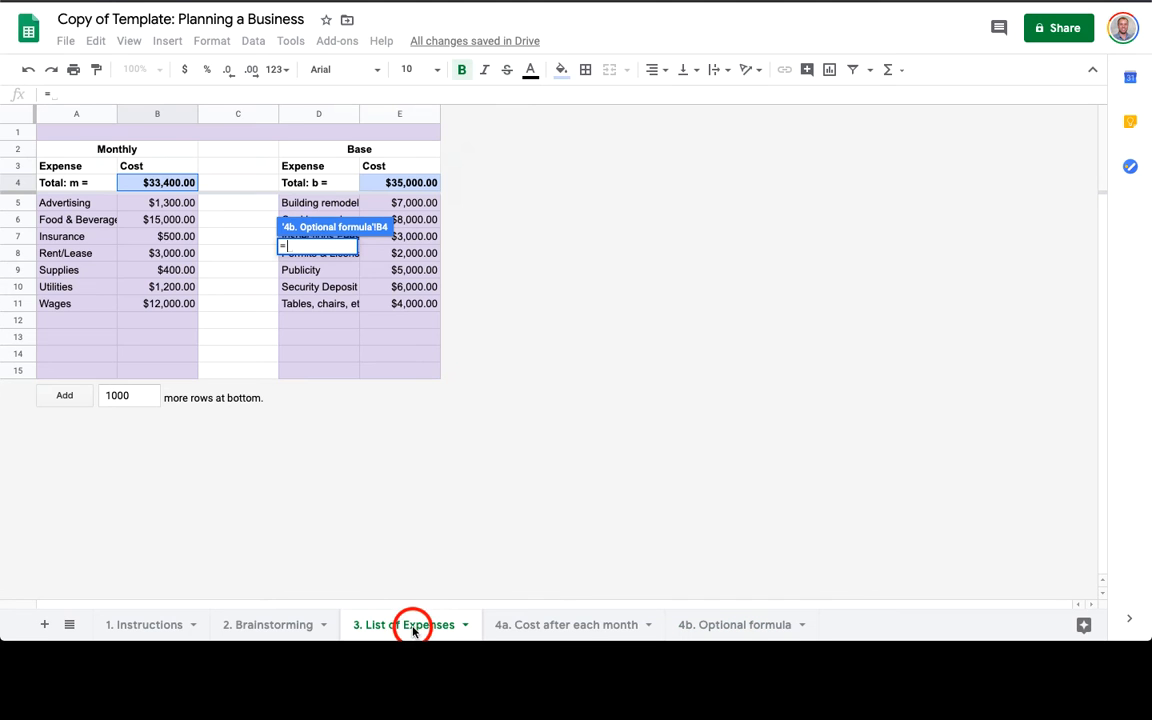
pyautogui.click(163, 185)
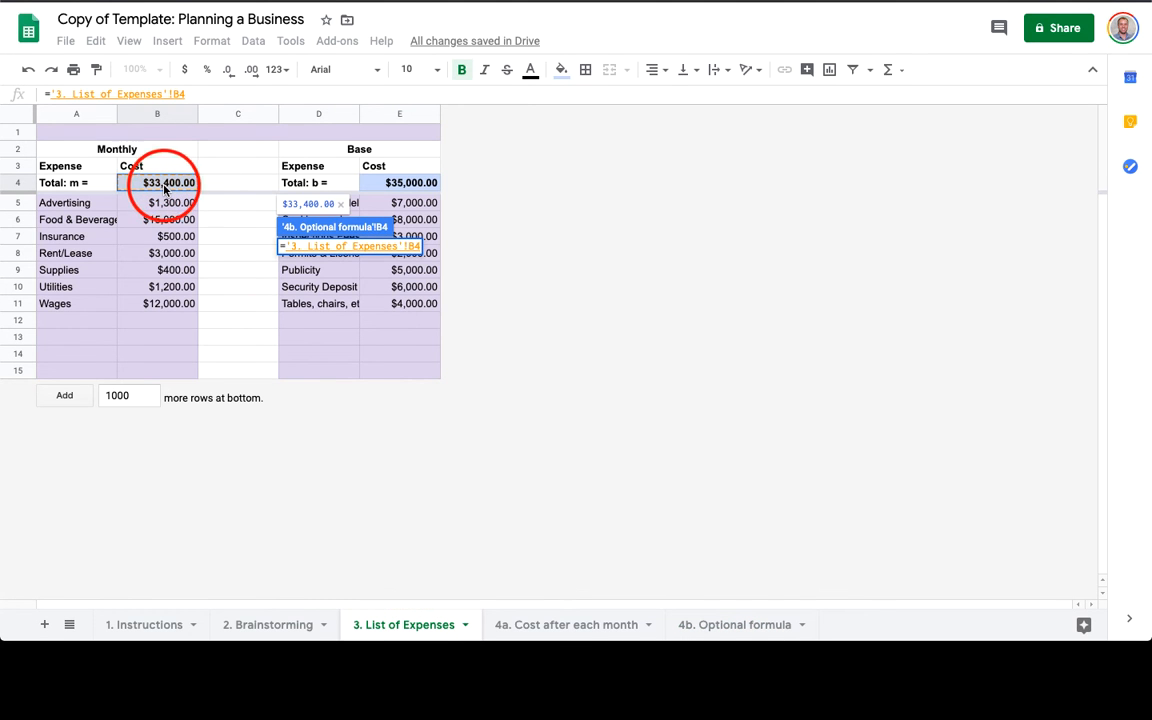
pyautogui.write('*')
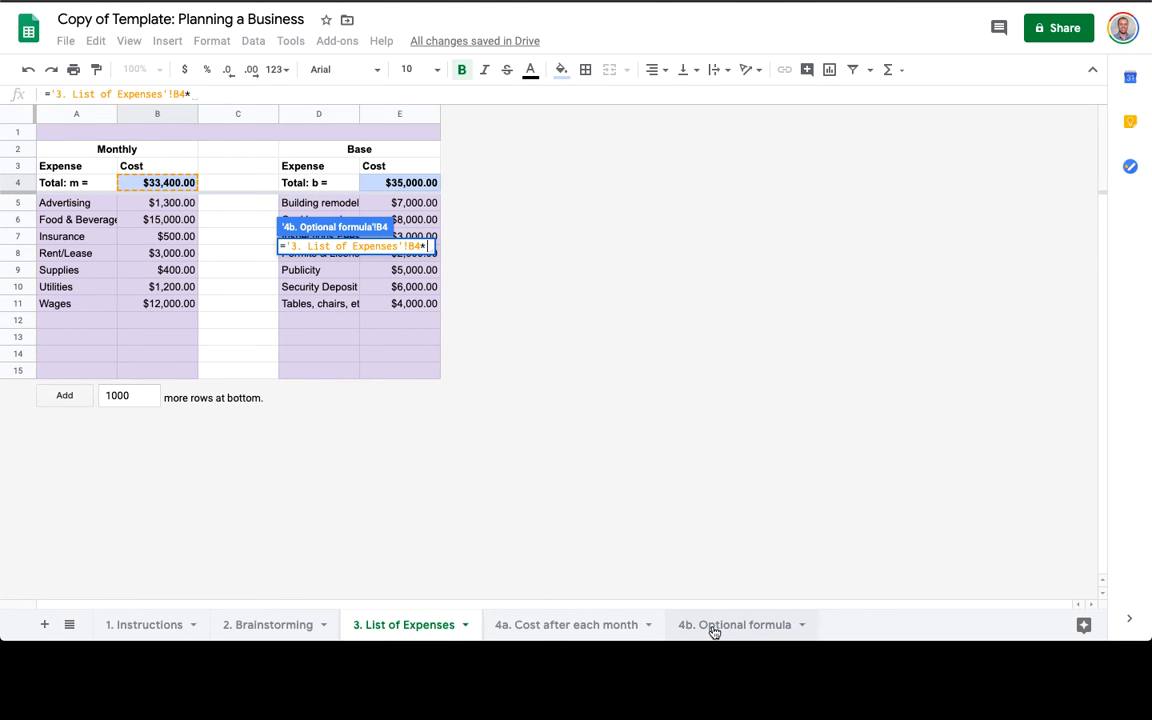
pyautogui.click(714, 626)
pyautogui.click(199, 247)
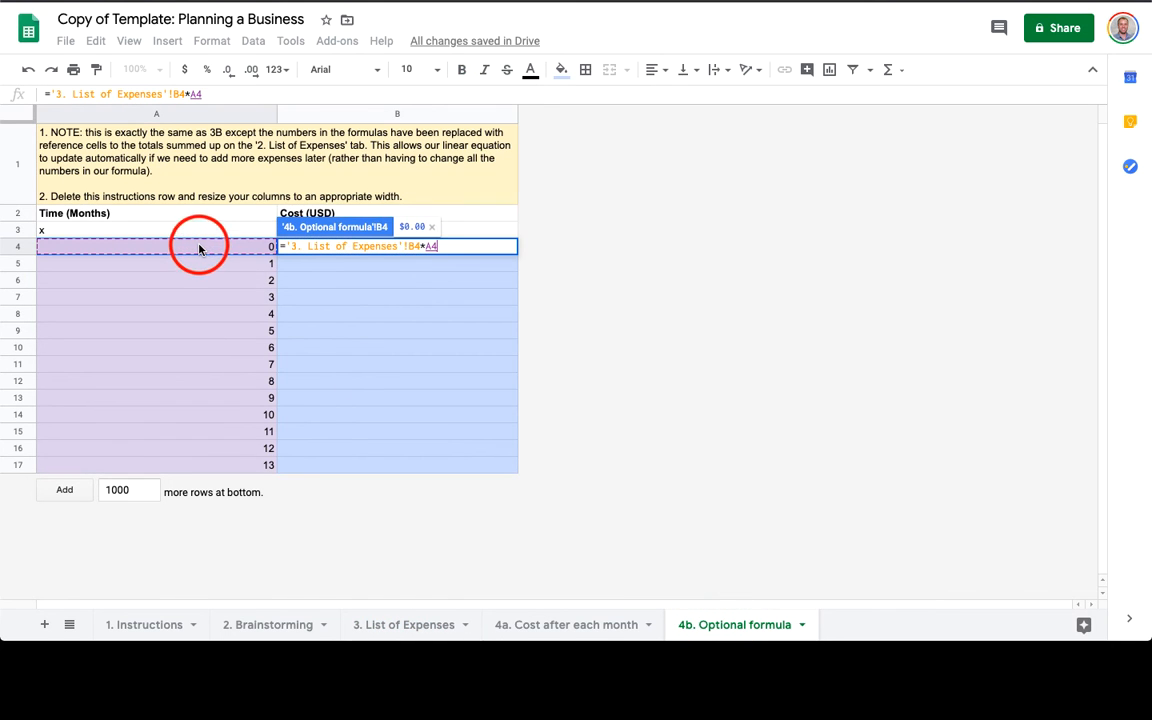
pyautogui.write('+')
pyautogui.click(400, 624)
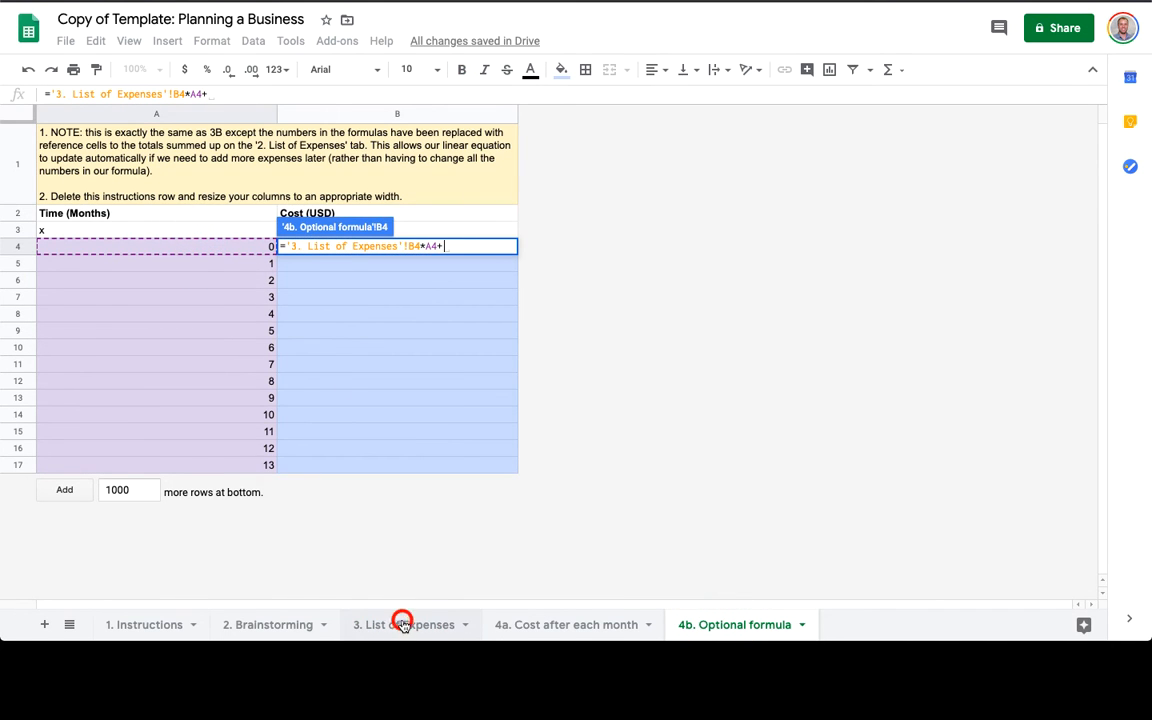
pyautogui.click(402, 181)
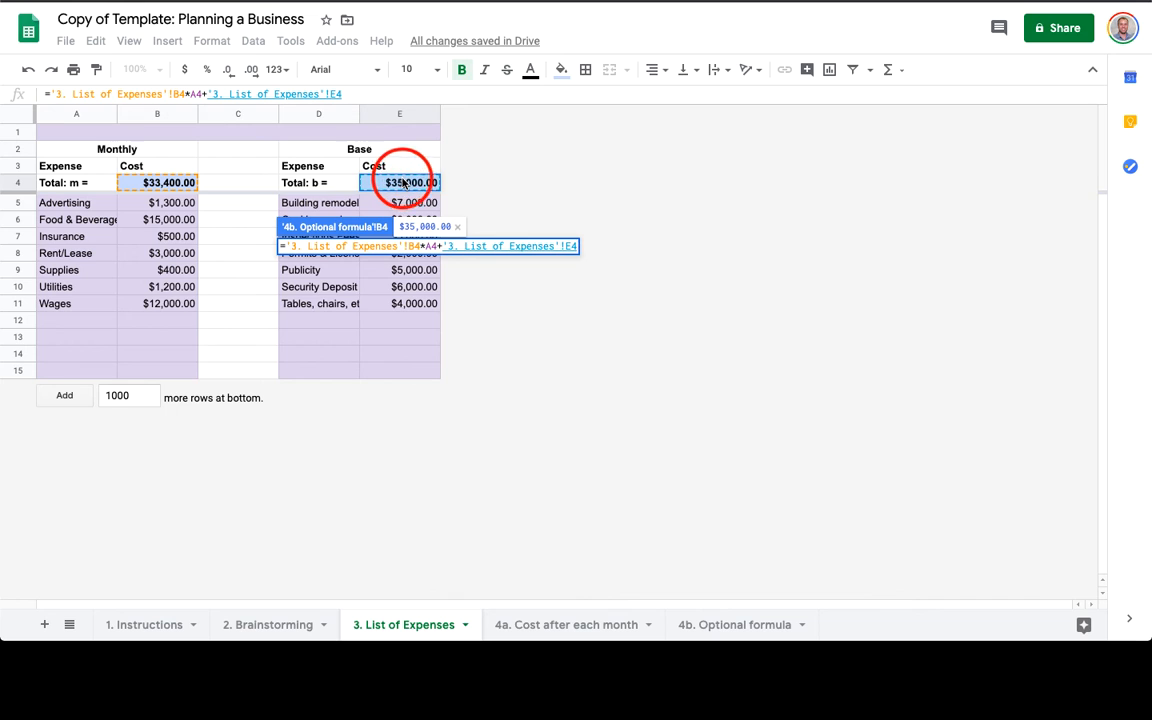
pyautogui.press('Return')
# Copy the B4 cost formula down the Cost column to B17.
pyautogui.press('super+c')
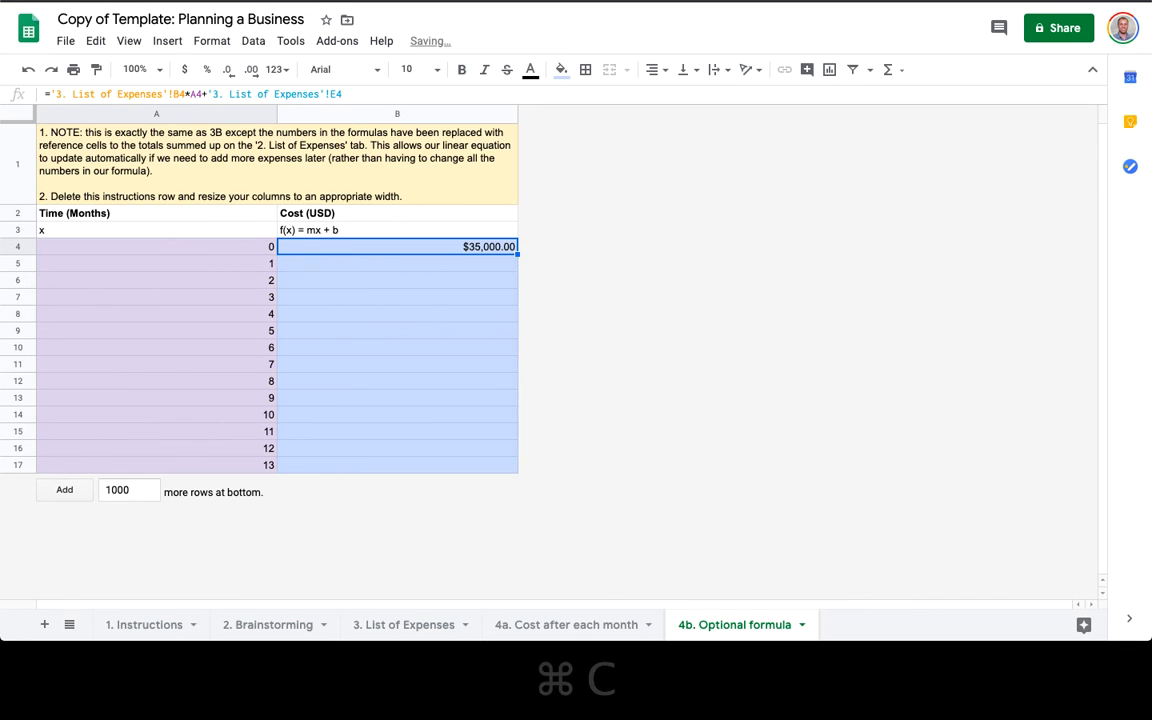
pyautogui.press('shift+super+Down')
pyautogui.press('super+v')
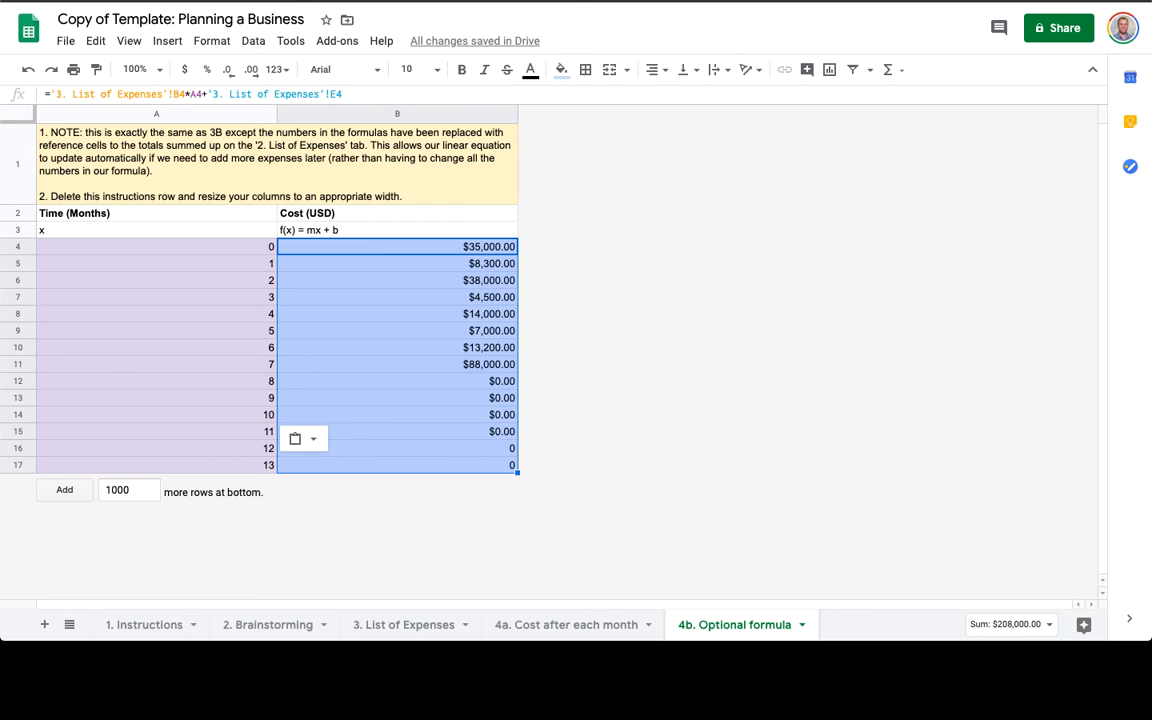
# Check the copied column B formulas for shifted references, then undo the fill.
pyautogui.press('super+z')
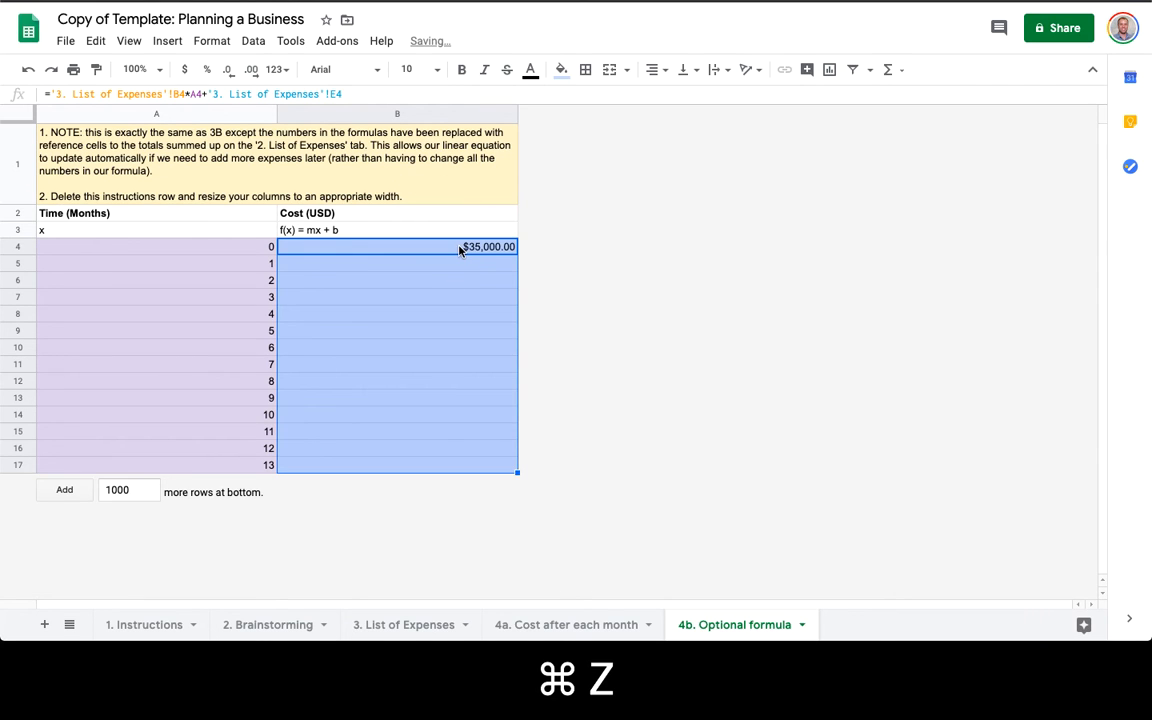
pyautogui.doubleClick(397, 247)
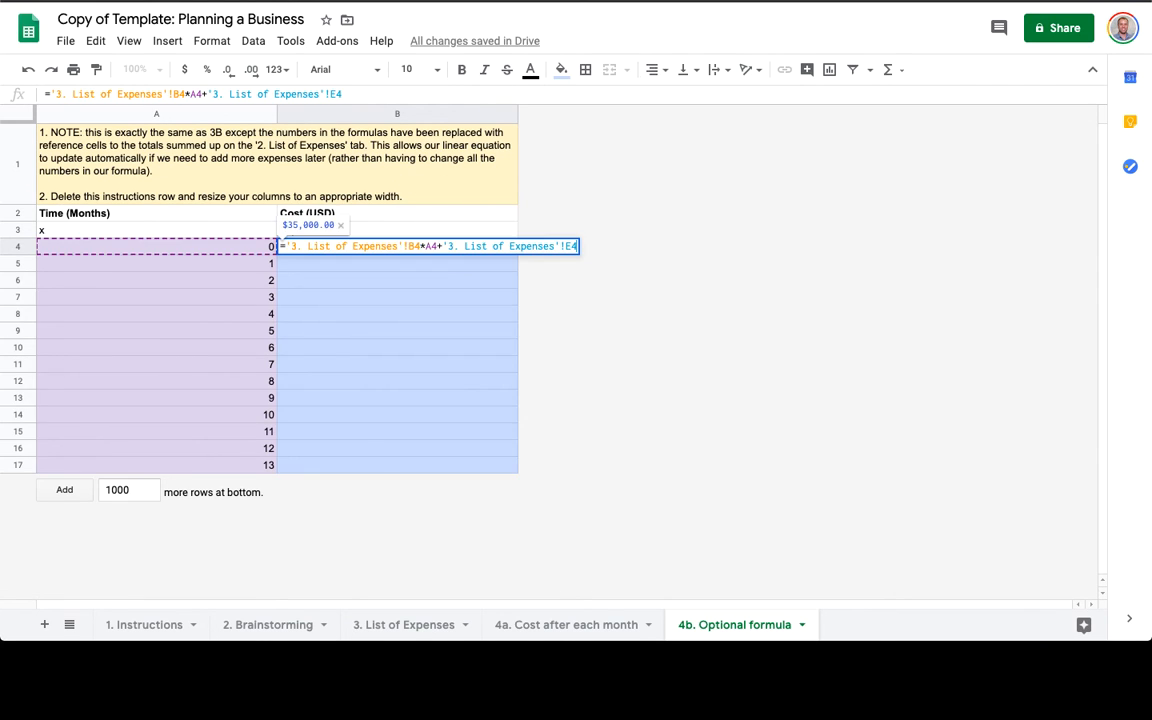
pyautogui.click(410, 245)
pyautogui.press('super+z')
pyautogui.click(450, 318)
pyautogui.press('shift+super+z')
pyautogui.press('shift+super+z')
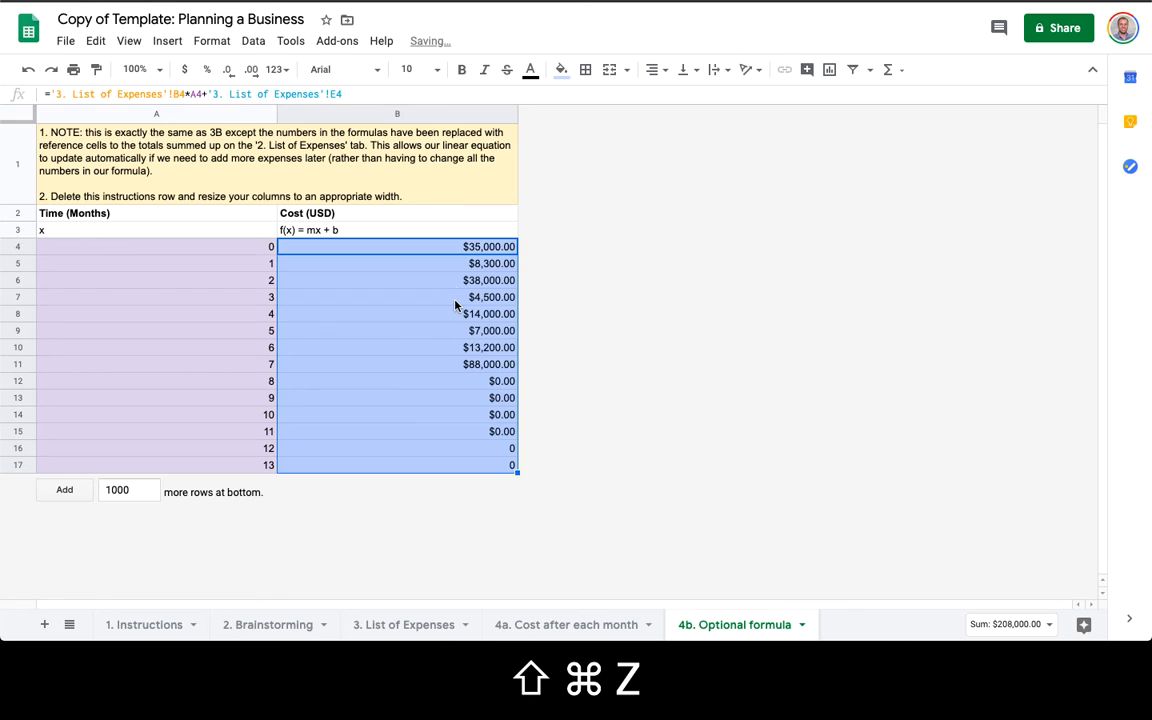
pyautogui.doubleClick(463, 262)
pyautogui.press('Return')
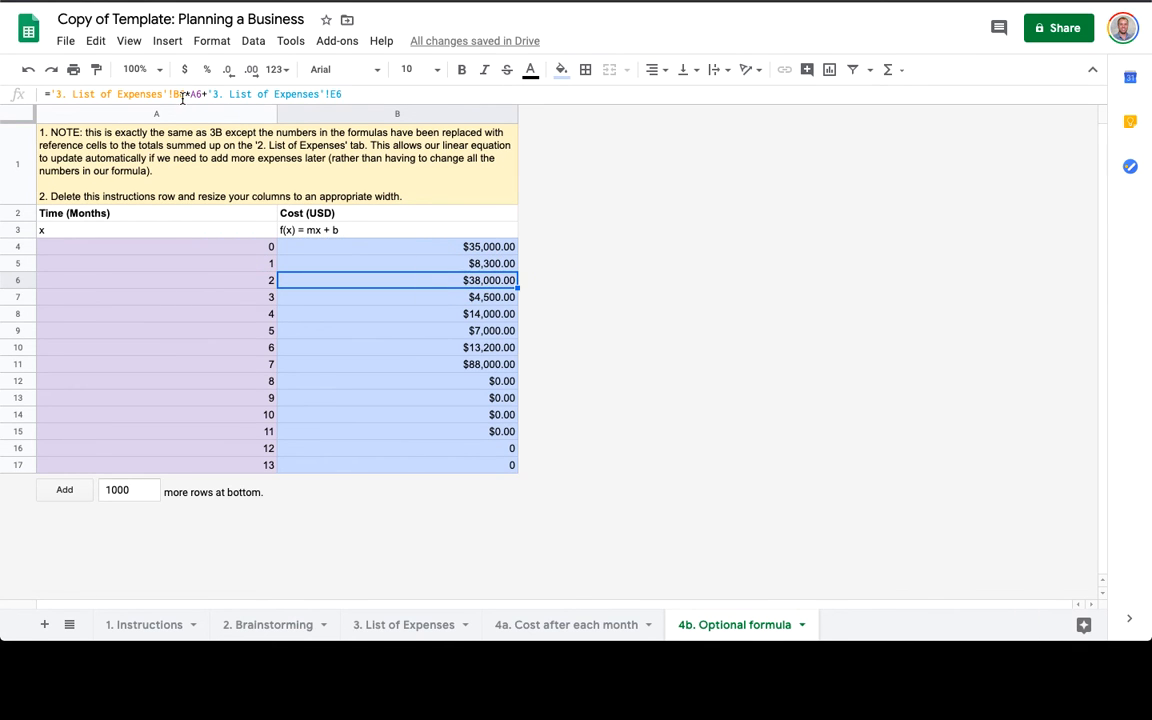
pyautogui.press('Down')
pyautogui.press('Down')
pyautogui.press('Down')
pyautogui.press('Down')
pyautogui.press('Down')
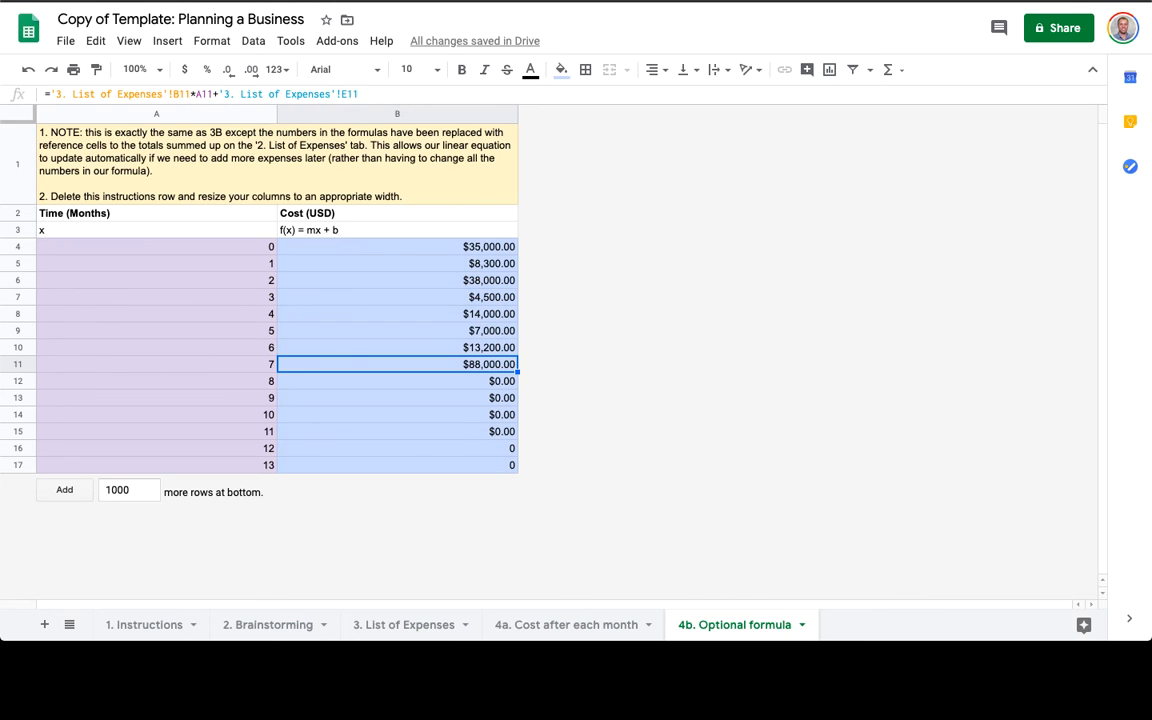
pyautogui.press('Up')
pyautogui.press('Up')
pyautogui.press('Up')
pyautogui.press('super+z')
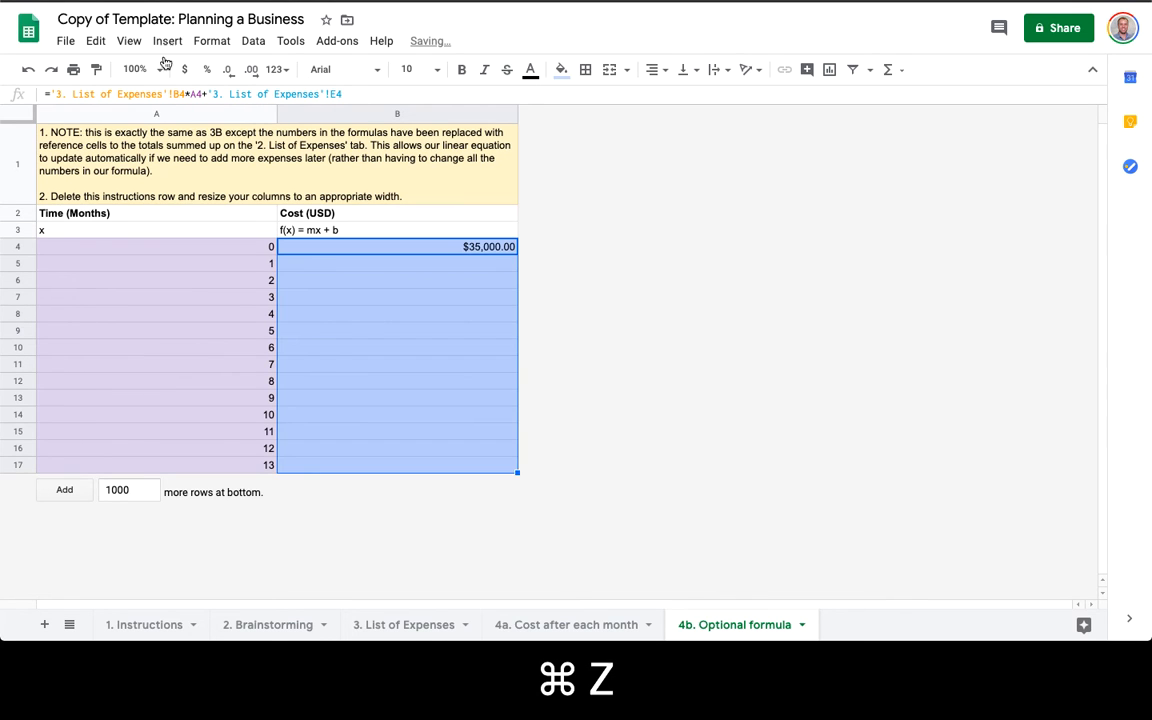
# Make B4's List of Expenses references absolute with $ and paste it over B4:B17.
pyautogui.click(179, 94)
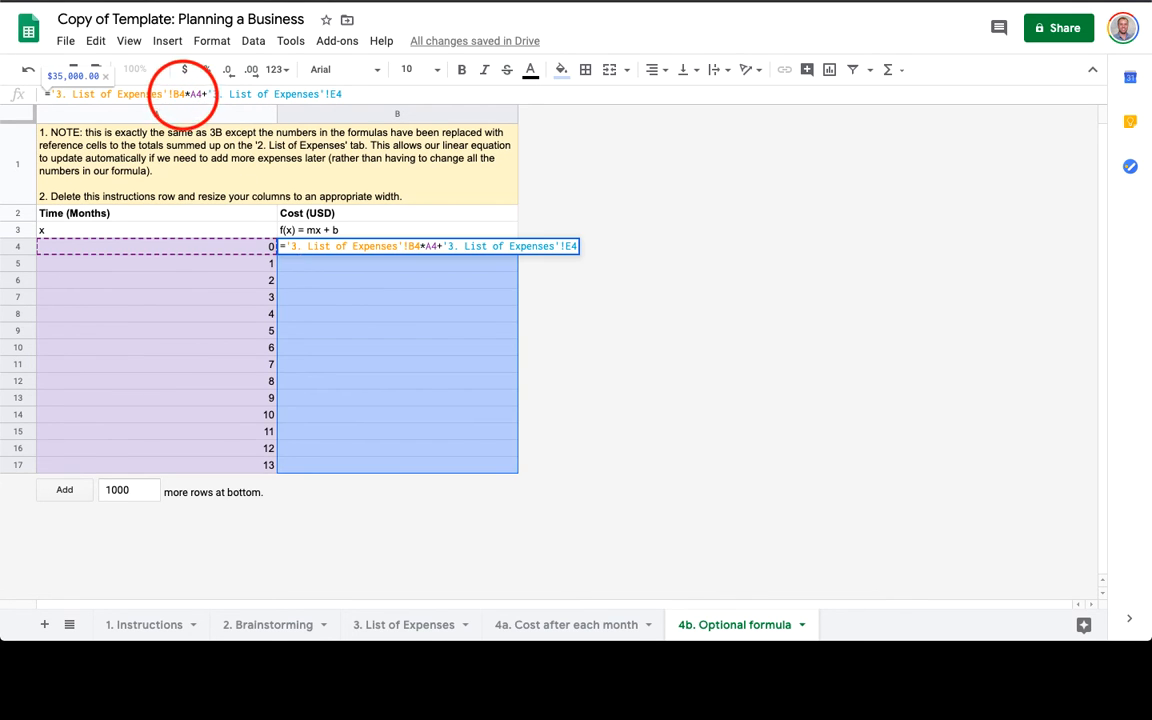
pyautogui.write('$')
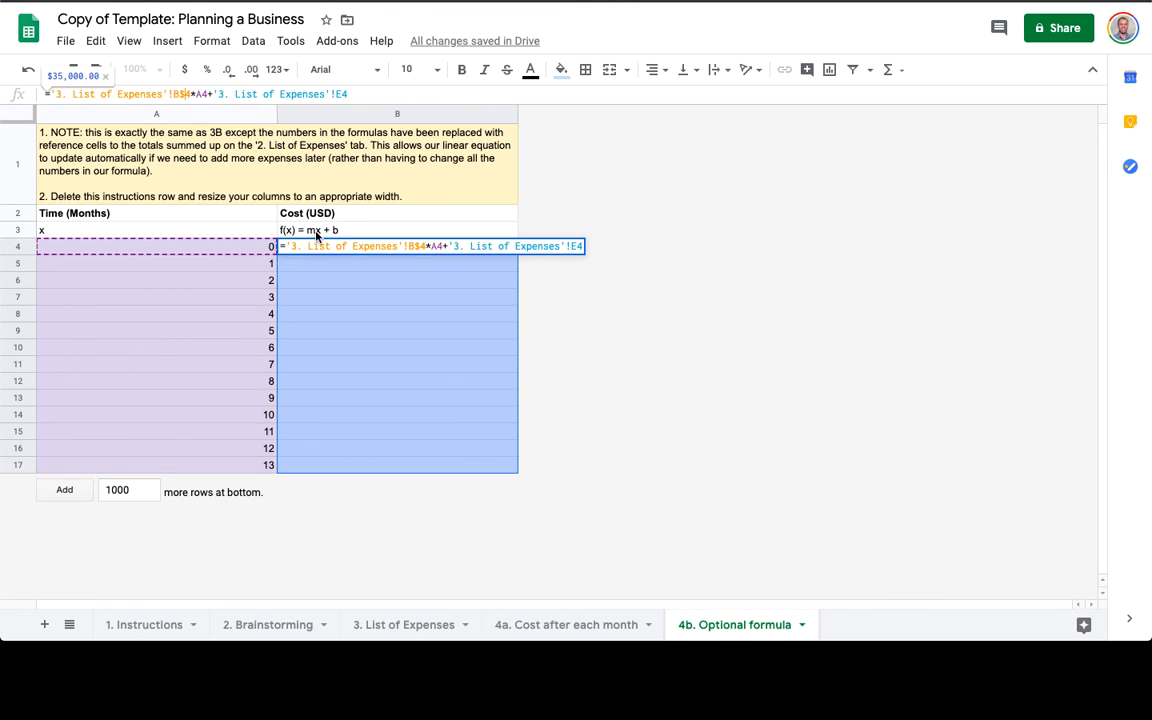
pyautogui.click(341, 94)
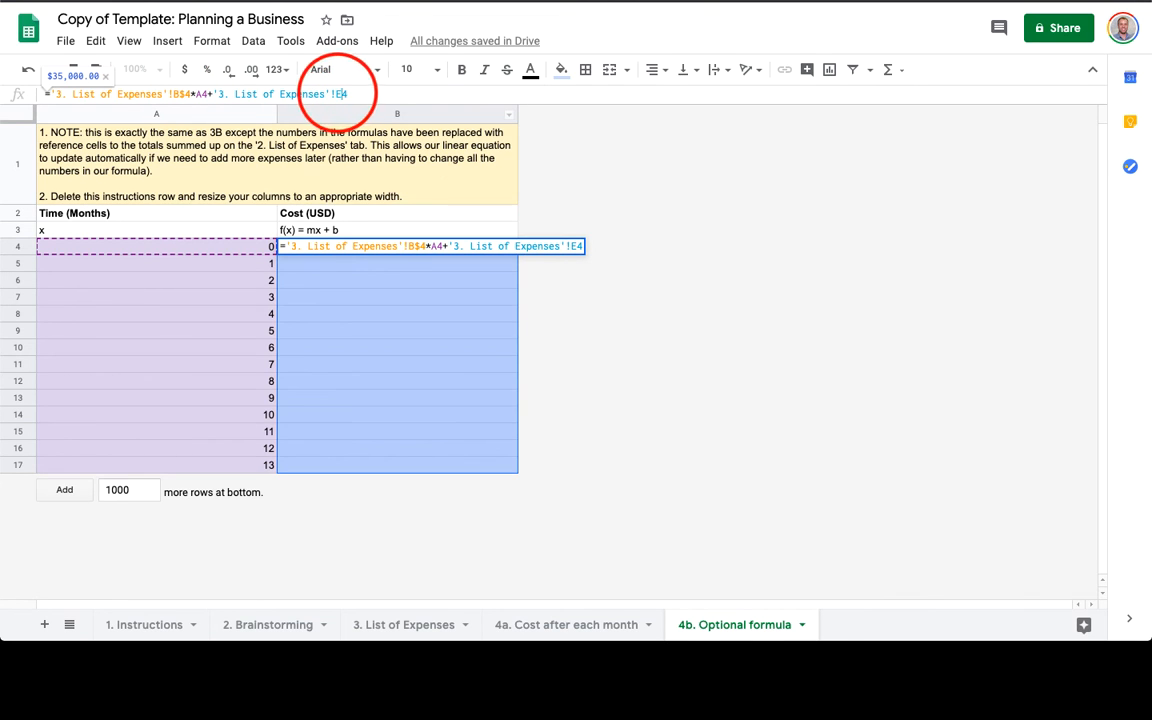
pyautogui.write('$')
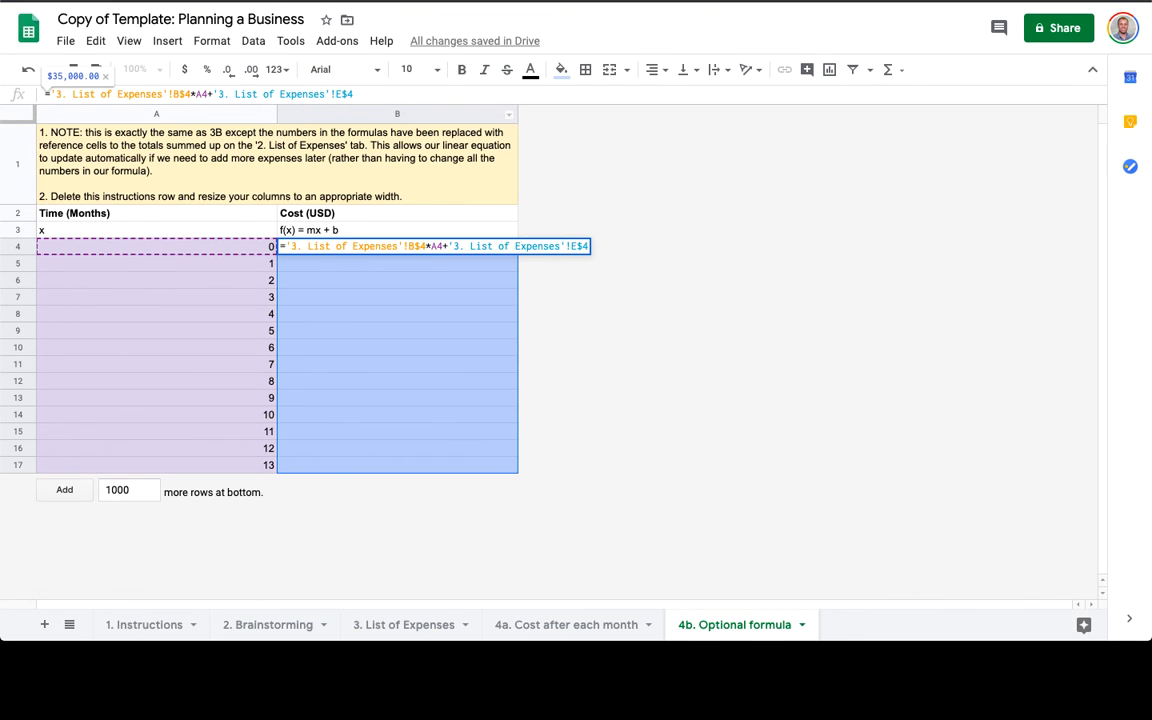
pyautogui.click(200, 94)
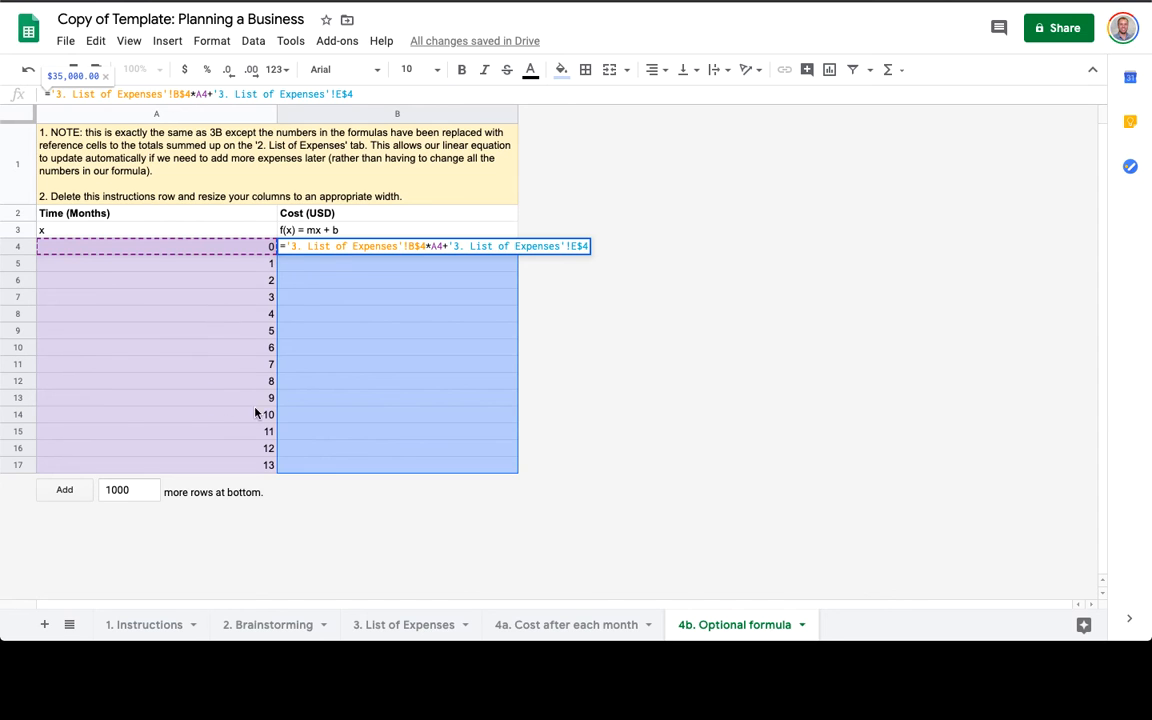
pyautogui.press('Return')
pyautogui.press('Up')
pyautogui.press('super+c')
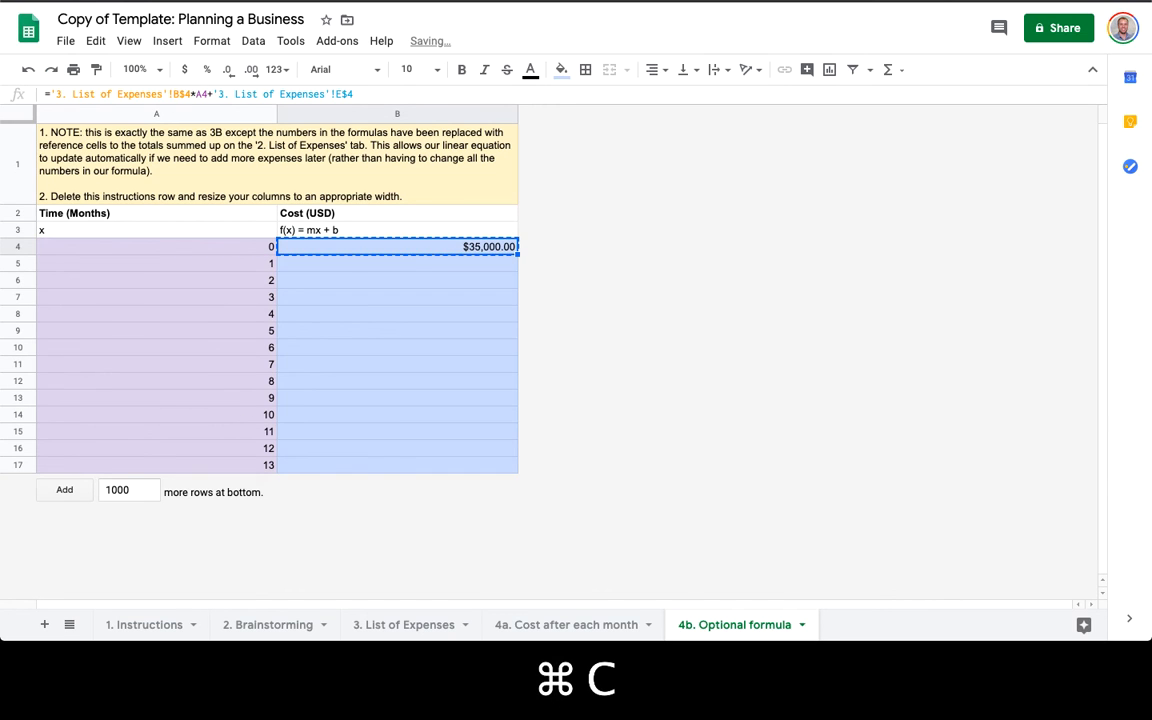
pyautogui.press('super+v')
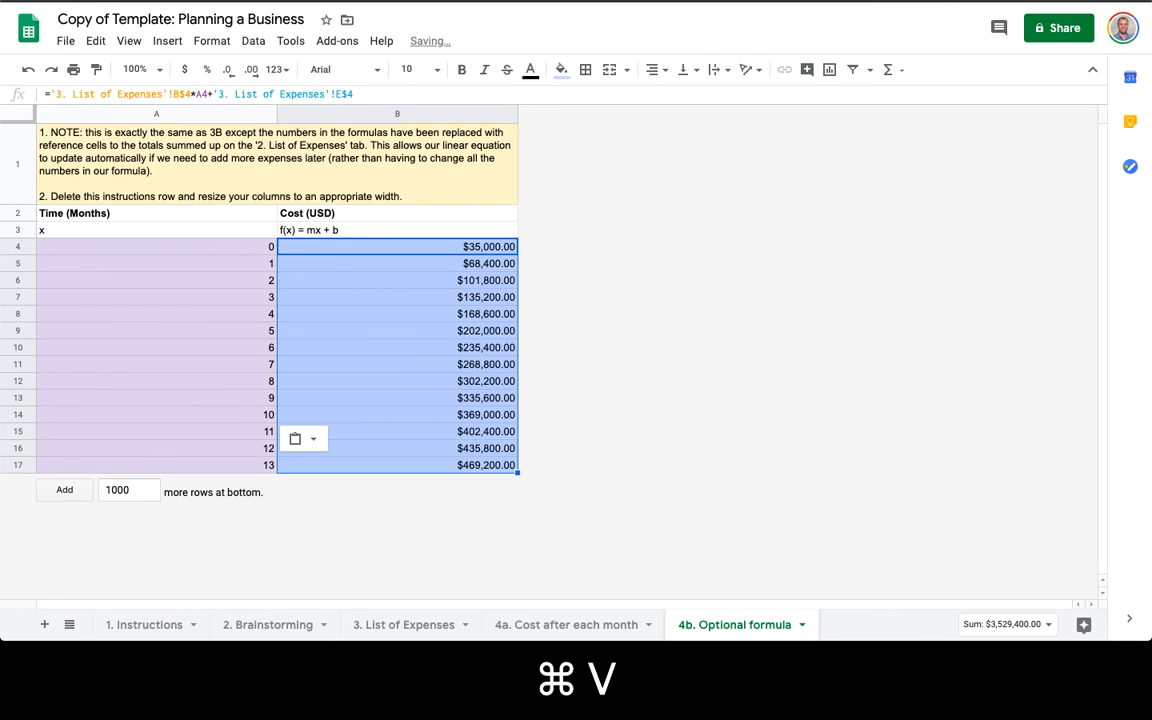
# Change the final month in A17 to 42 so B17 recalculates.
pyautogui.click(252, 467)
pyautogui.write('32')
pyautogui.press('Return')
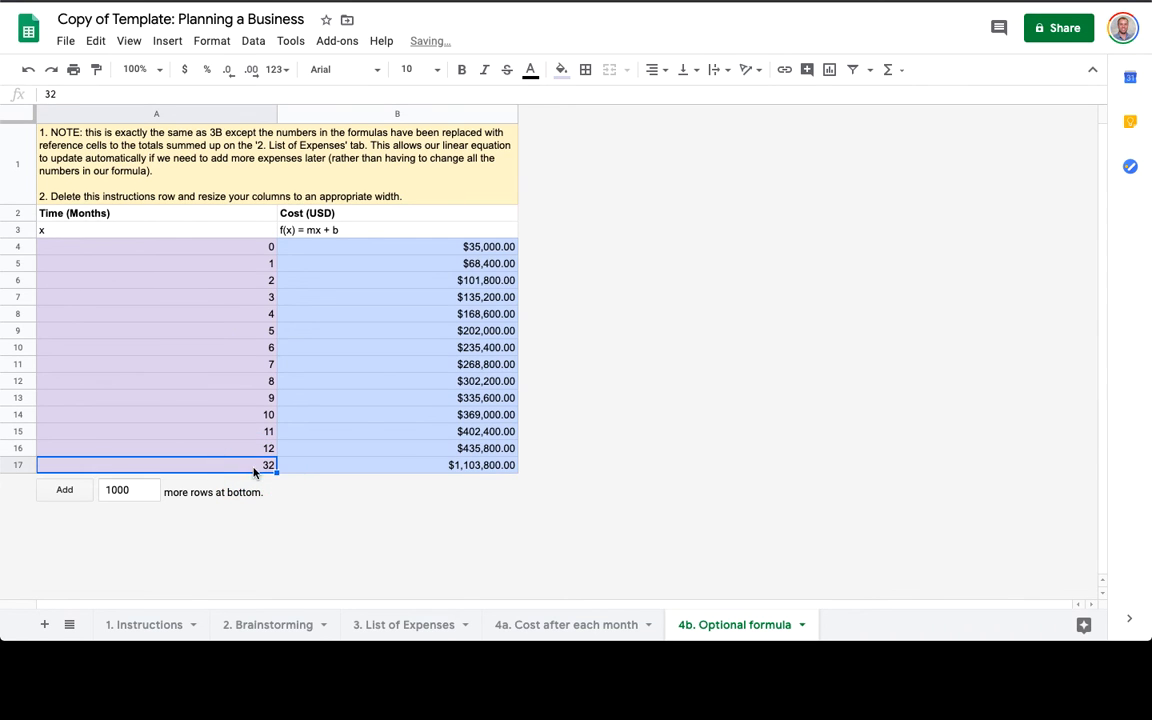
pyautogui.write('42')
pyautogui.press('Return')
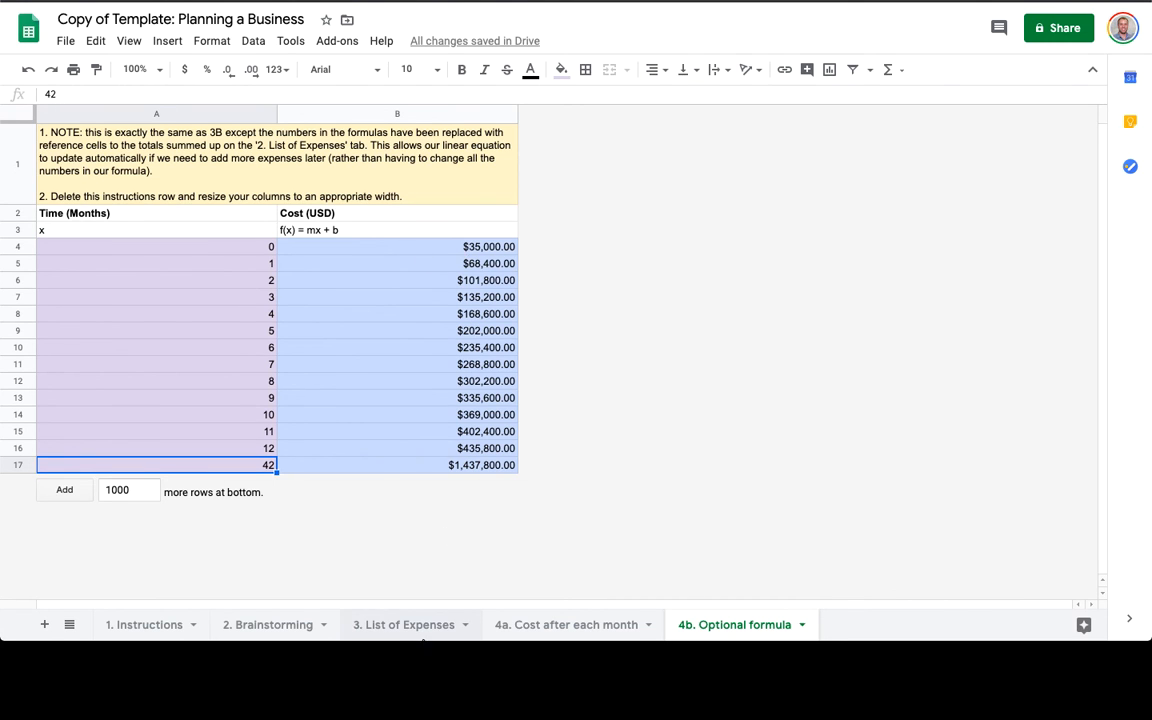
pyautogui.click(278, 628)
# On List of Expenses, enter 27 in B12, 13,000 in B13 and 49 in E12.
pyautogui.click(380, 625)
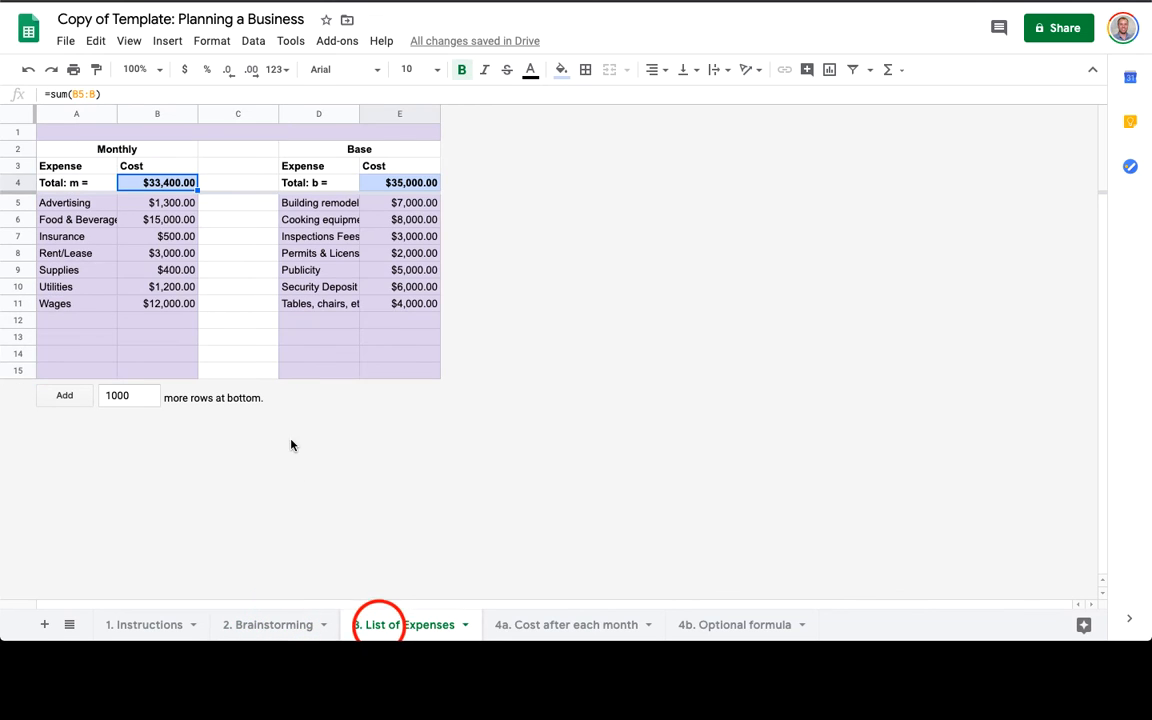
pyautogui.click(147, 320)
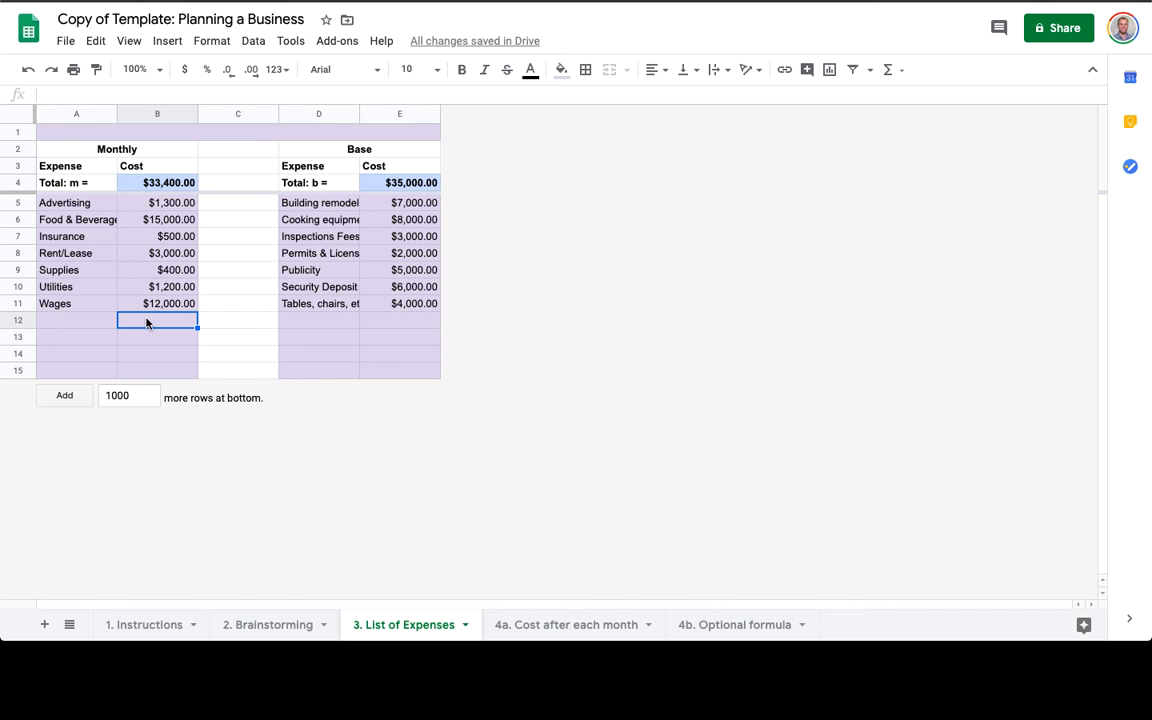
pyautogui.write('2700')
pyautogui.press('Return')
pyautogui.write('13,')
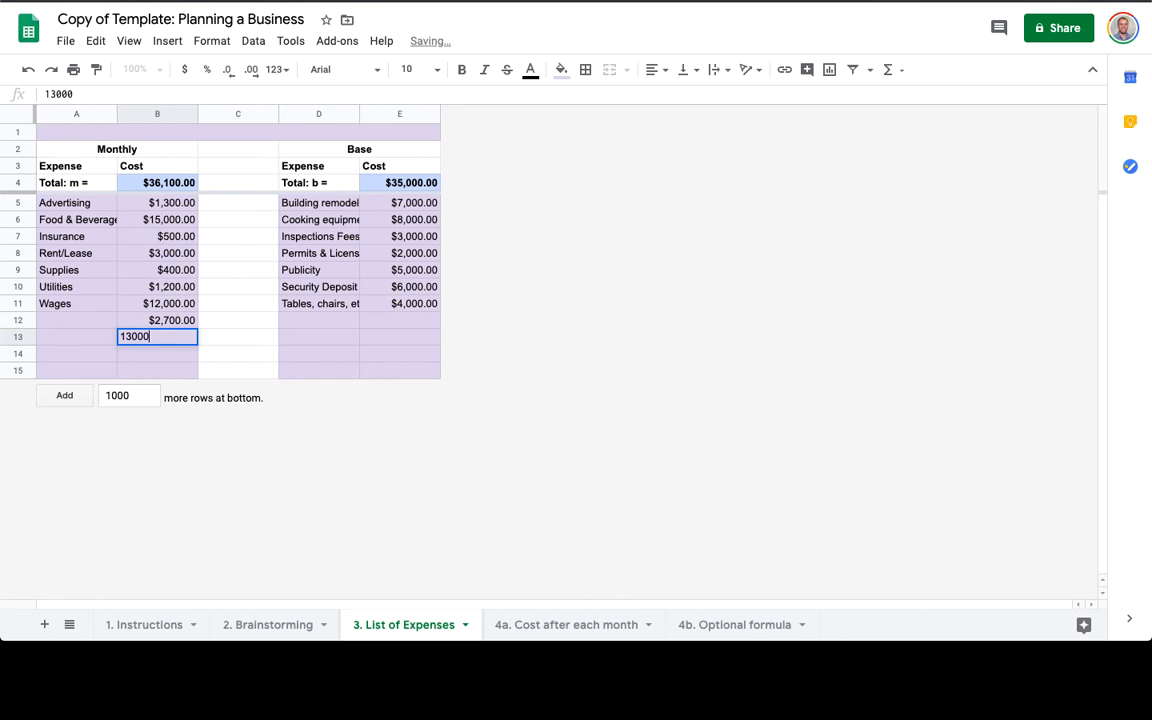
pyautogui.write('000')
pyautogui.press('Return')
pyautogui.click(398, 320)
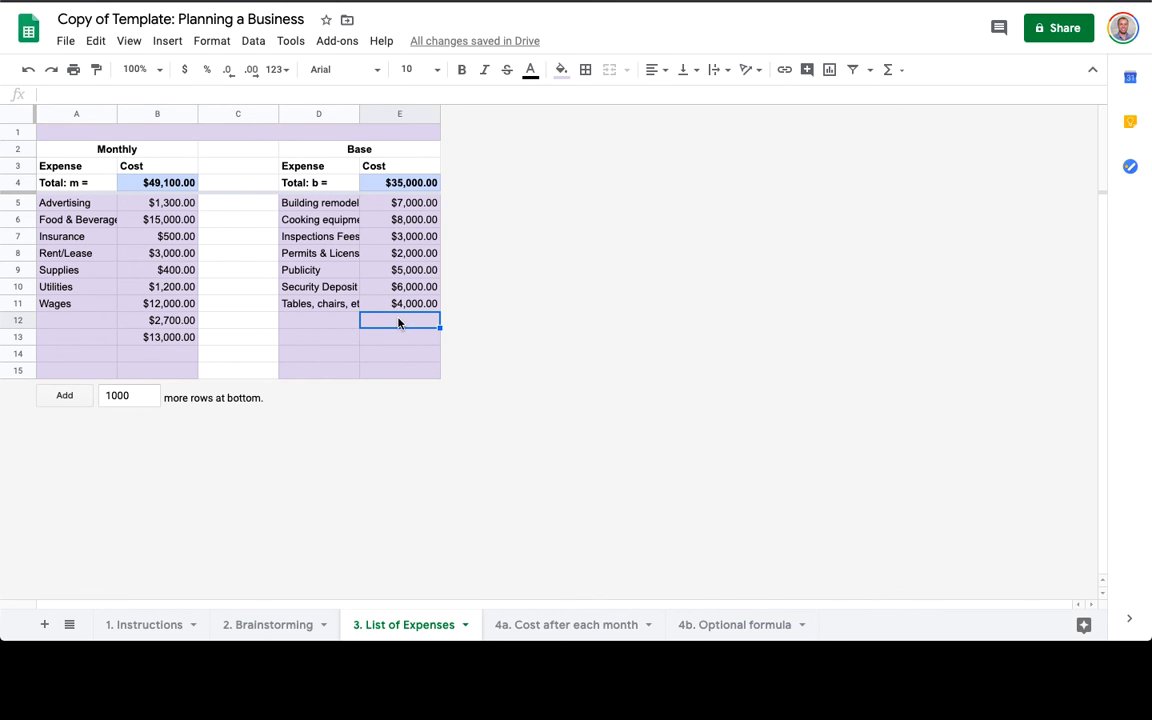
pyautogui.write('4900')
pyautogui.press('Return')
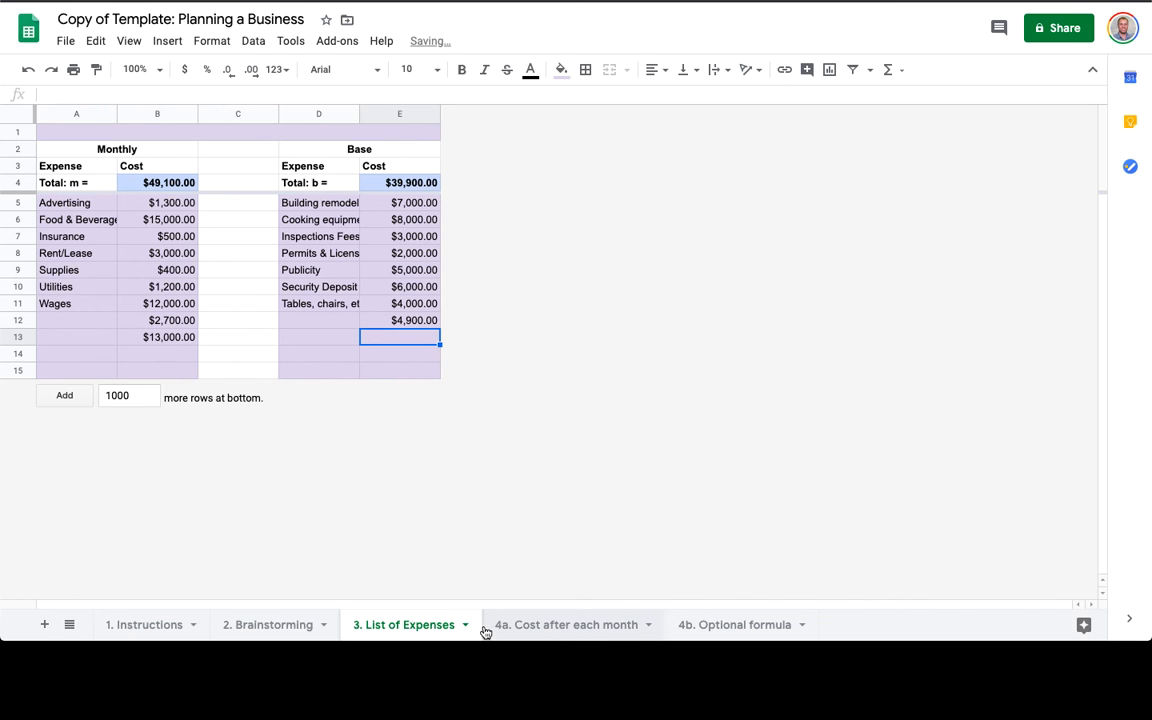
# Check the B4 and E4 total formulas and the 4a sheet's B4 cost formula.
pyautogui.click(175, 185)
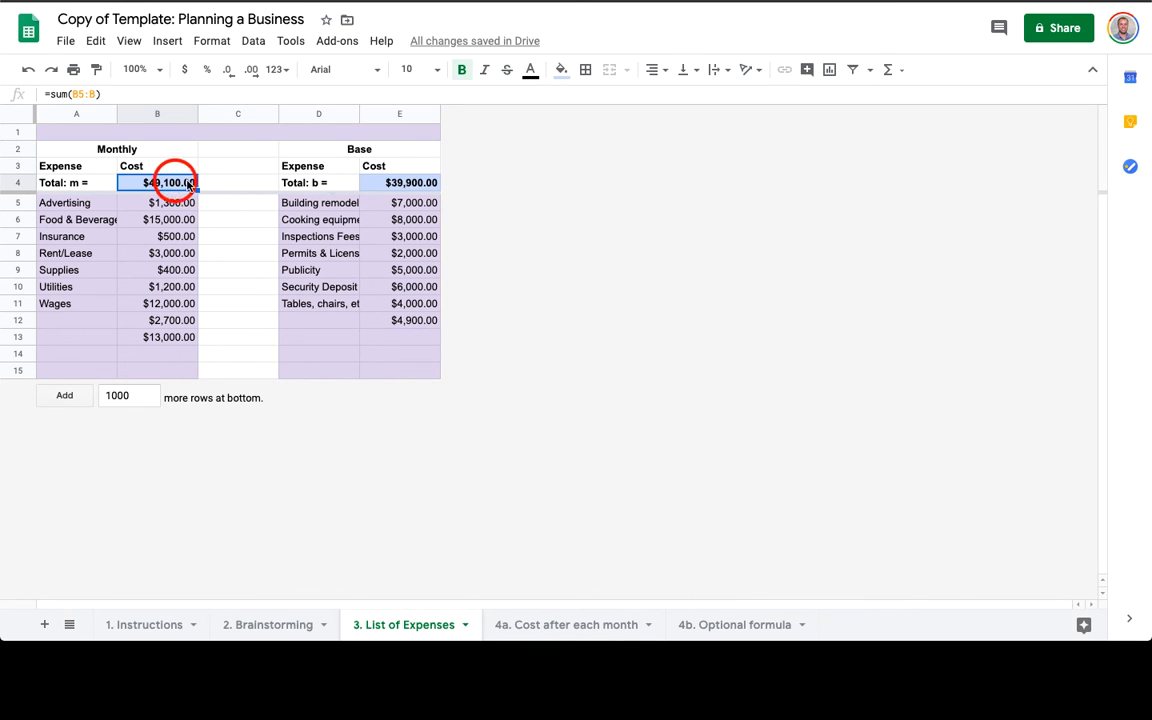
pyautogui.click(413, 182)
pyautogui.click(545, 625)
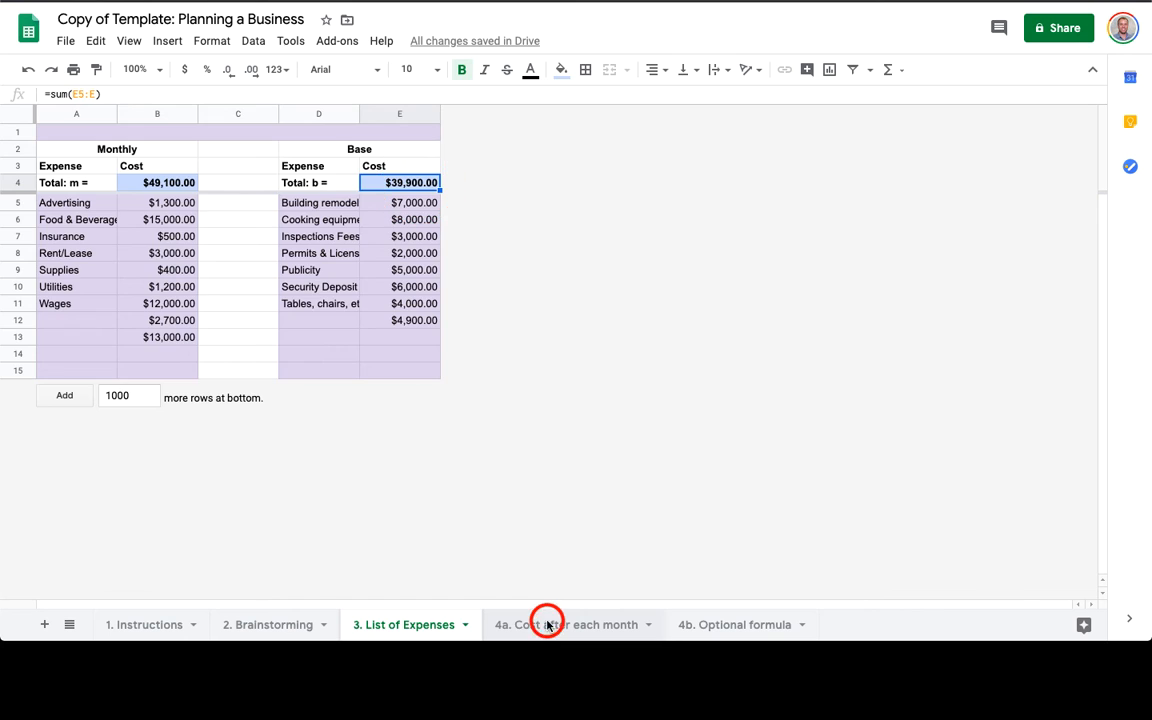
pyautogui.click(471, 323)
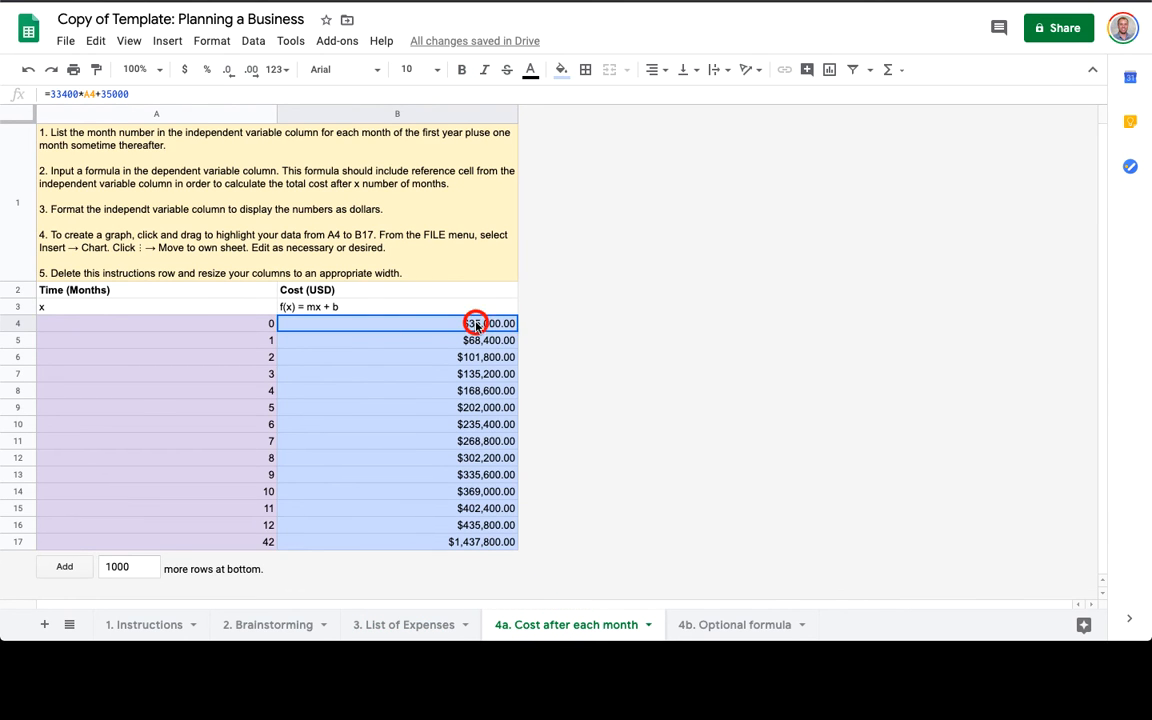
pyautogui.click(733, 627)
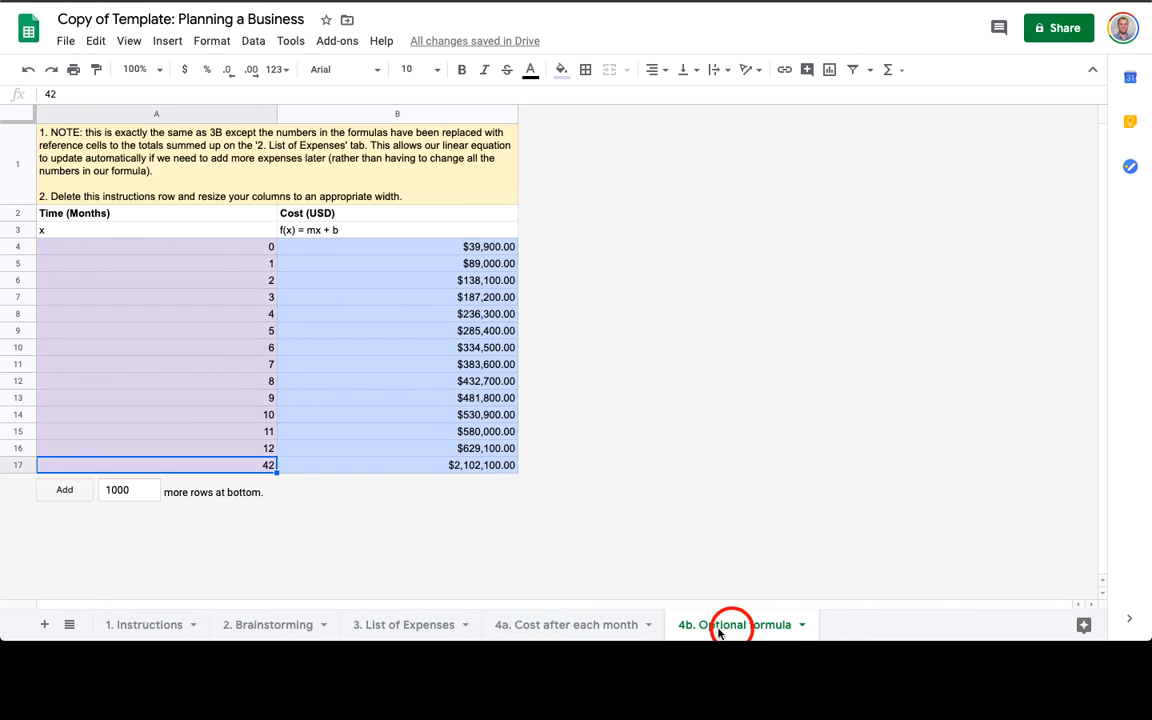
pyautogui.click(466, 250)
pyautogui.click(476, 263)
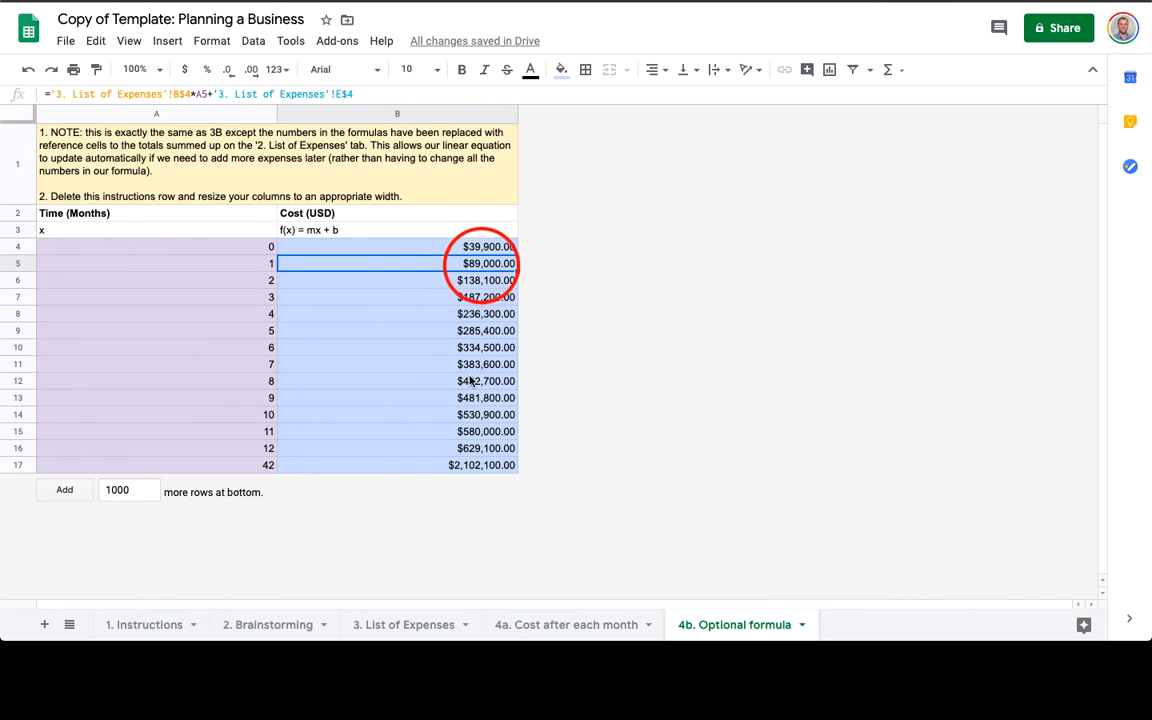
pyautogui.click(382, 624)
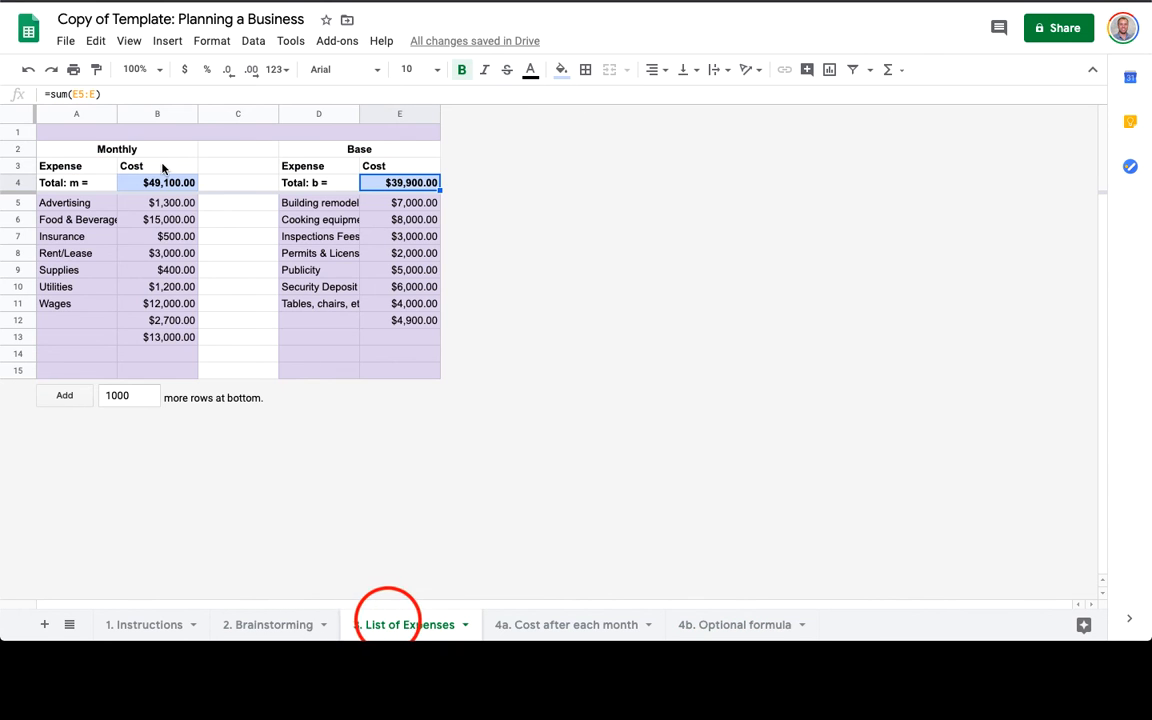
pyautogui.click(409, 184)
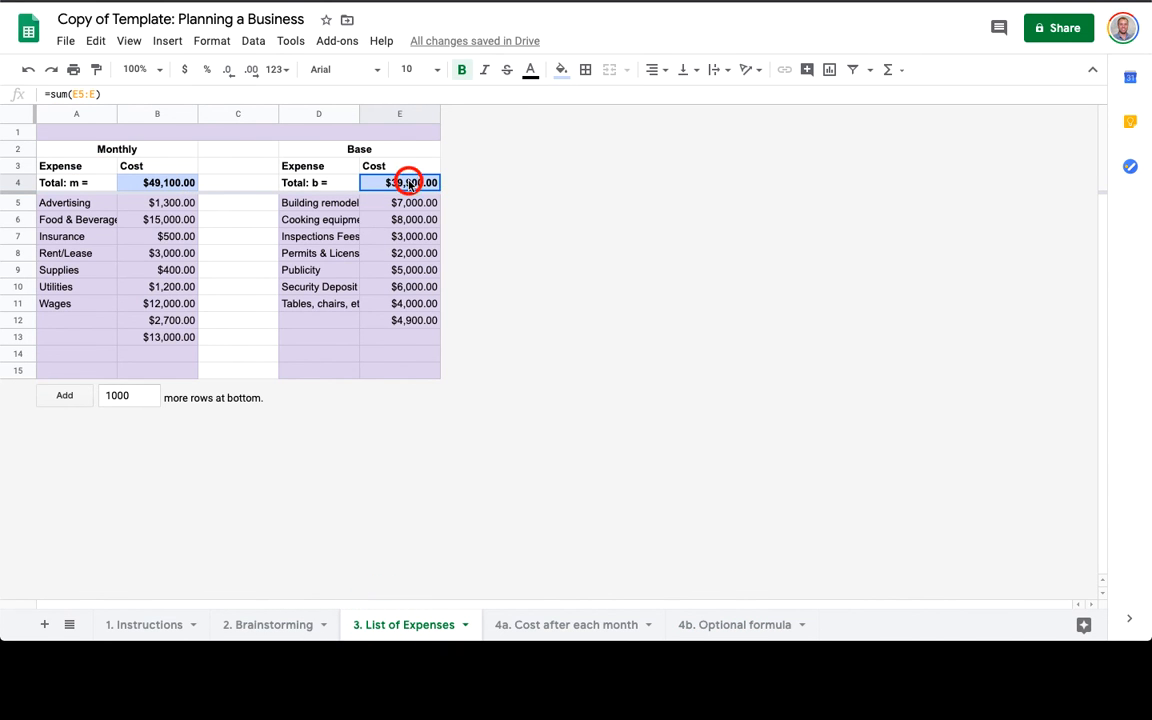
pyautogui.click(729, 630)
pyautogui.click(484, 250)
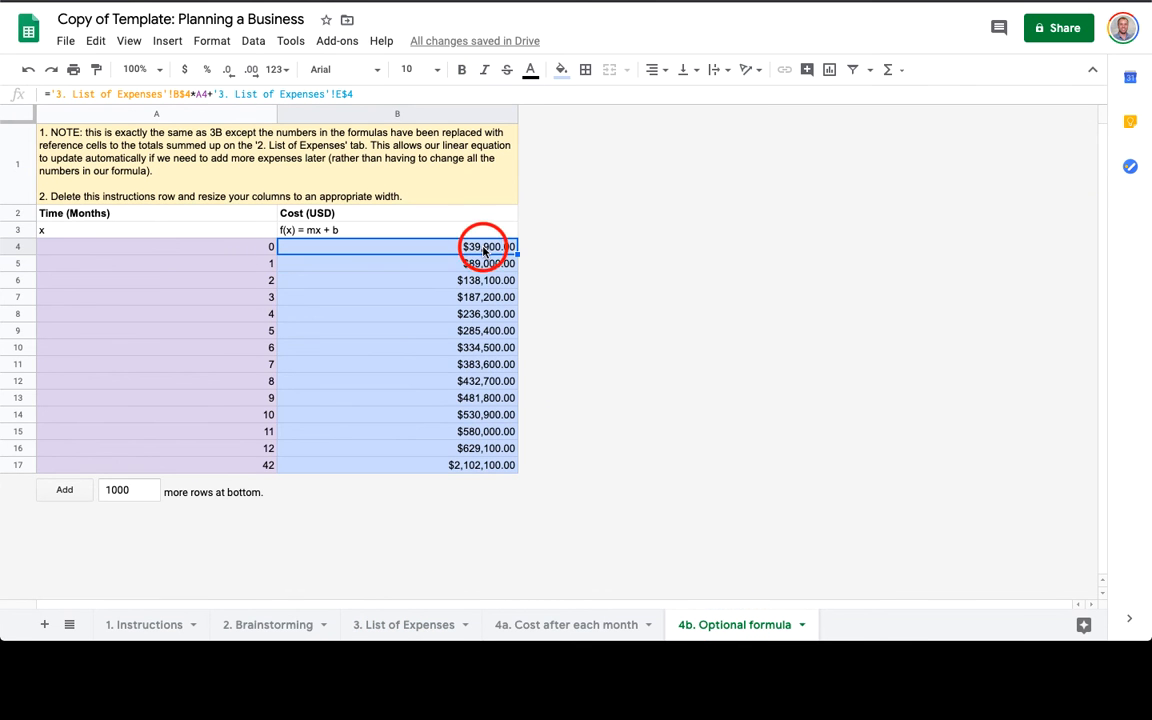
pyautogui.click(558, 625)
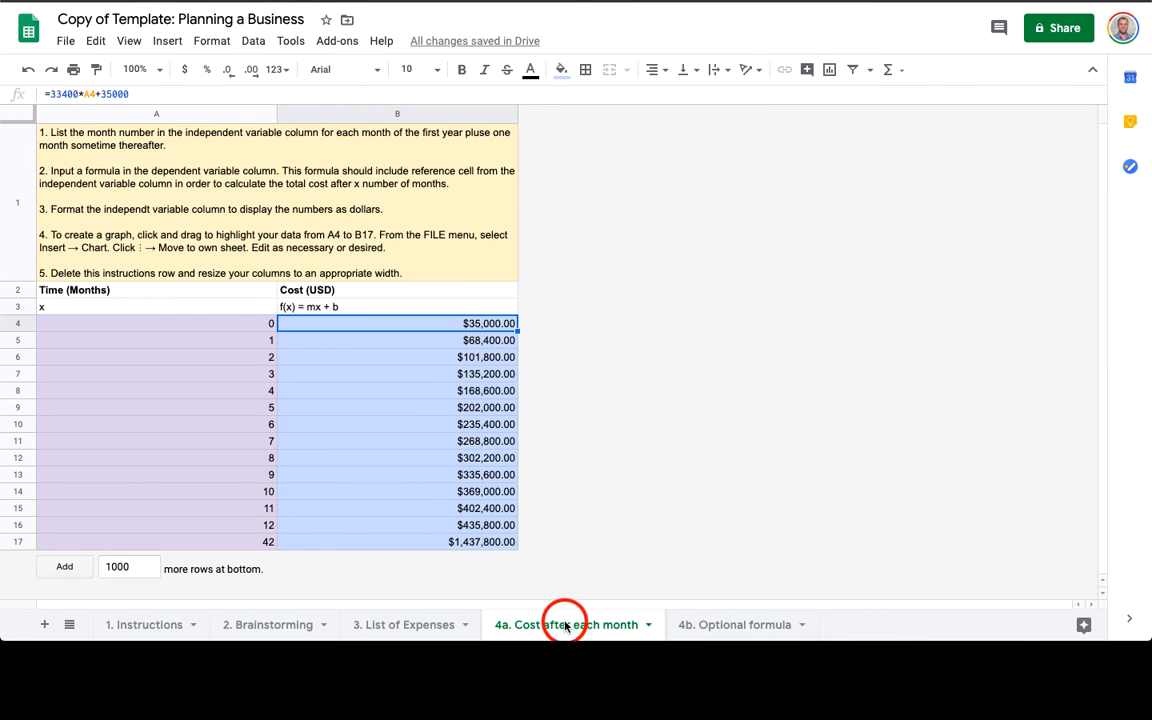
# Delete the instructions row 1 from the 4b. Optional formula sheet.
pyautogui.click(714, 624)
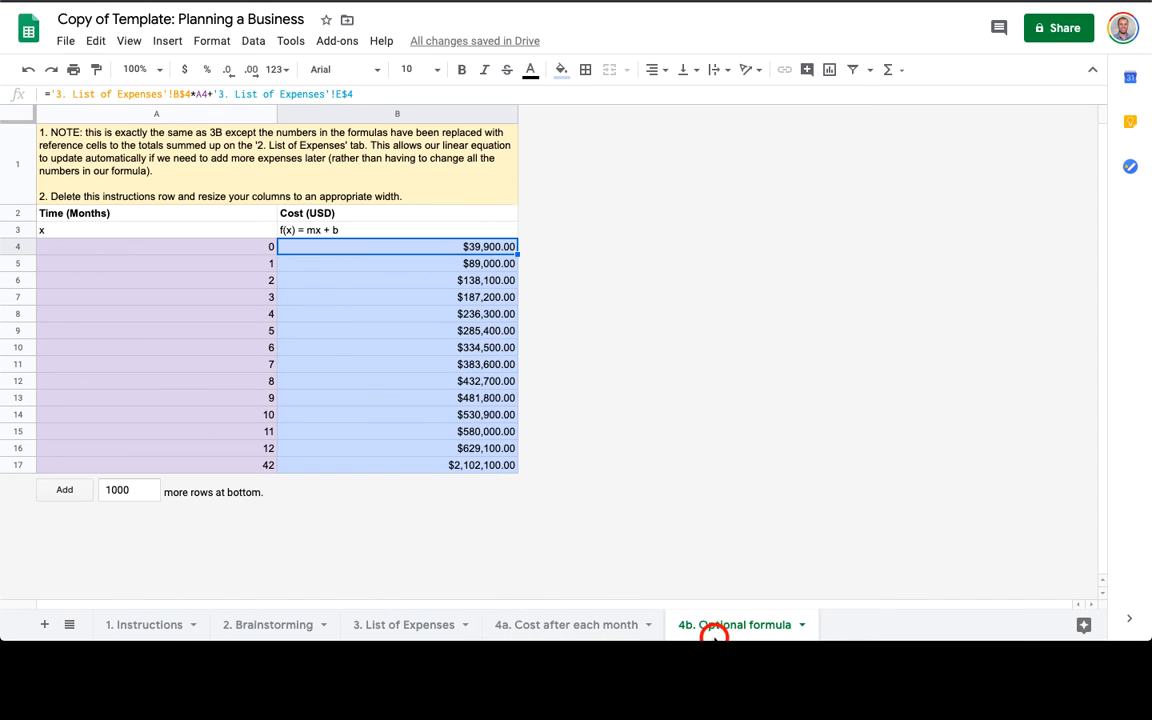
pyautogui.click(22, 150)
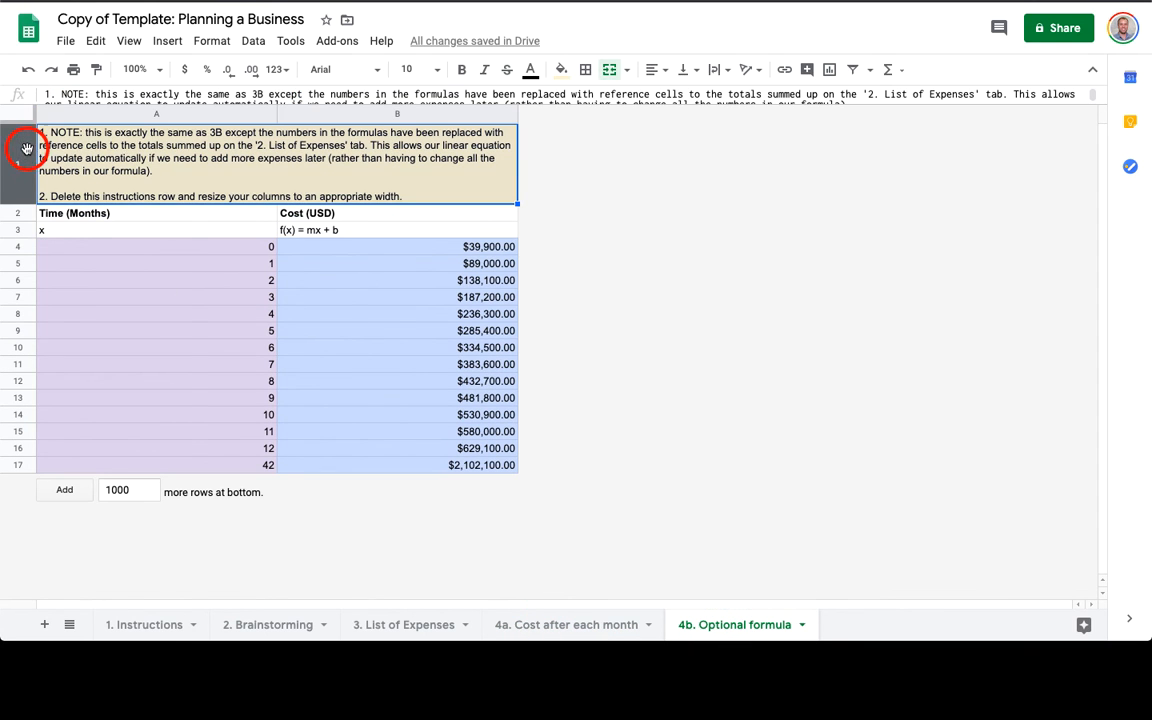
pyautogui.rightClick(22, 150)
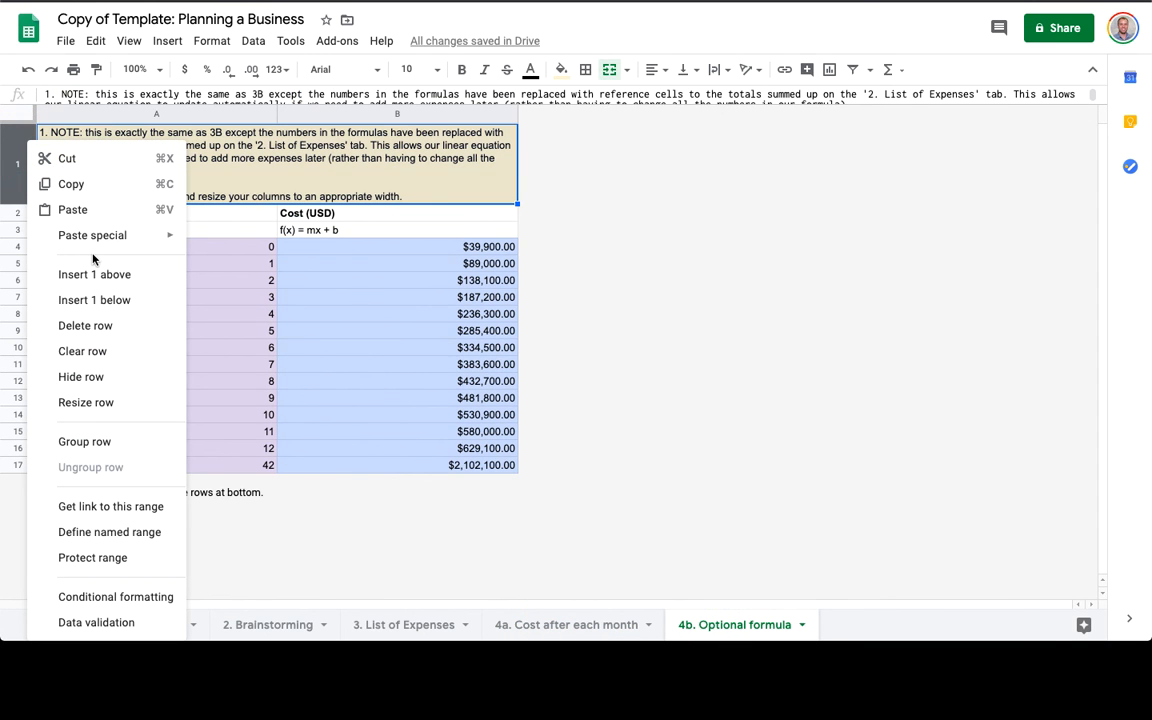
pyautogui.click(103, 325)
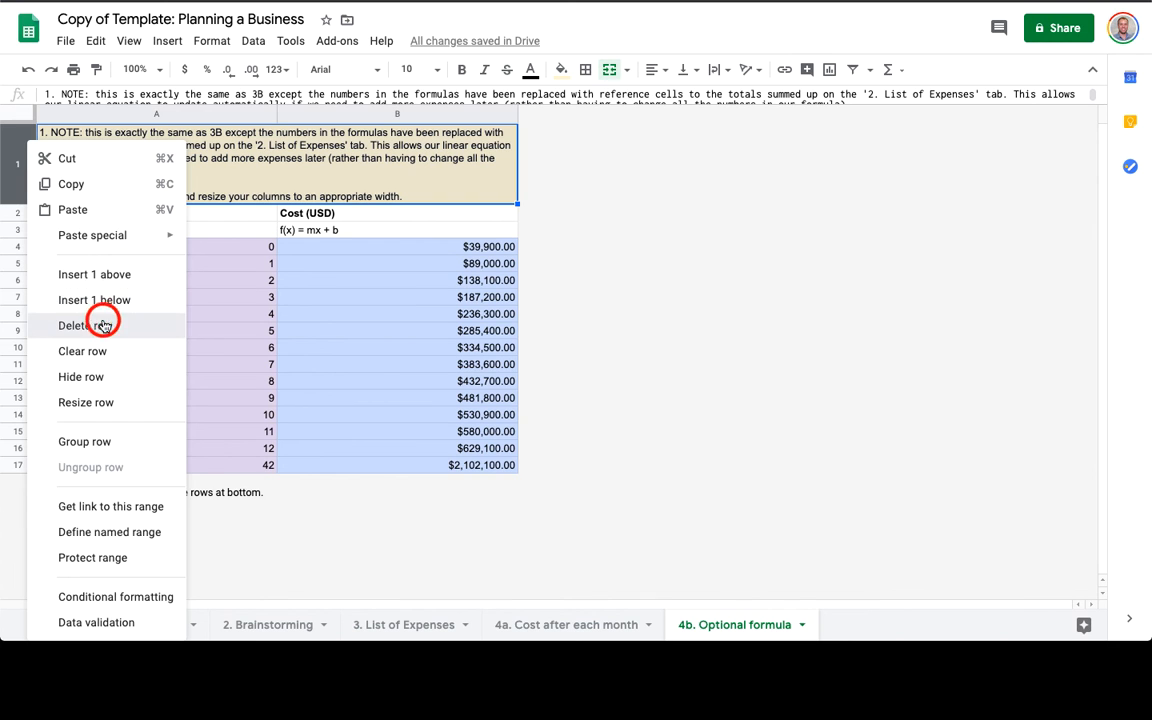
pyautogui.click(565, 624)
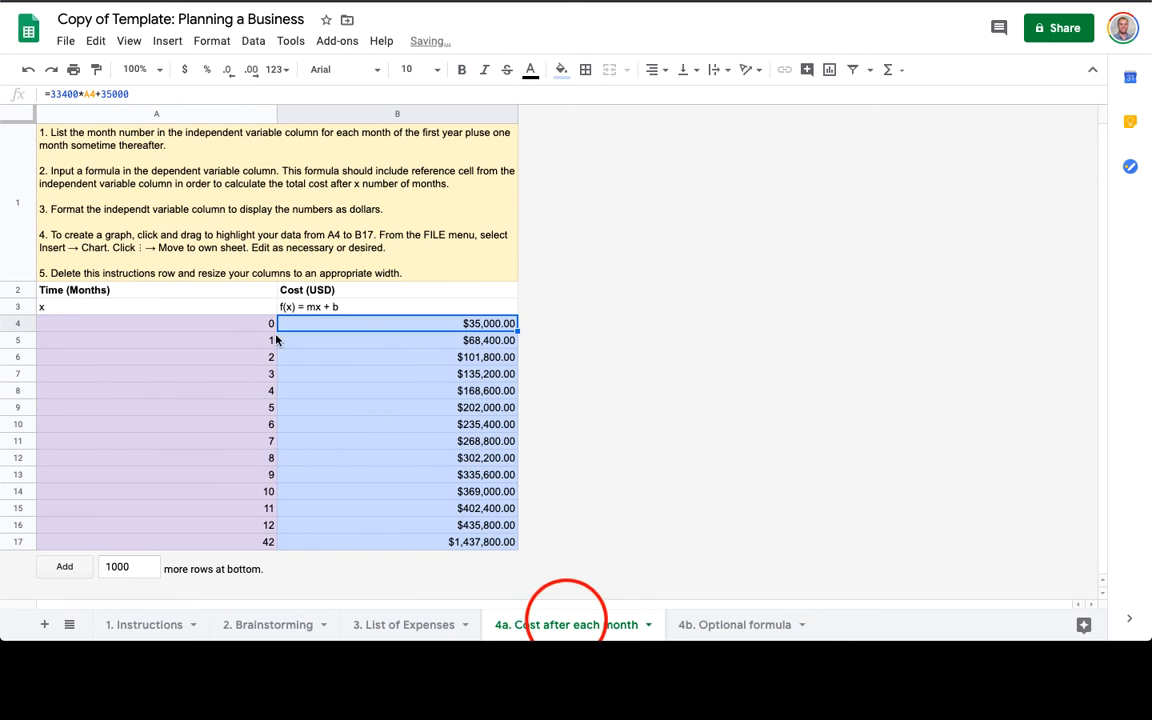
# Select A4:B17 and insert a chart from it.
pyautogui.click(249, 327)
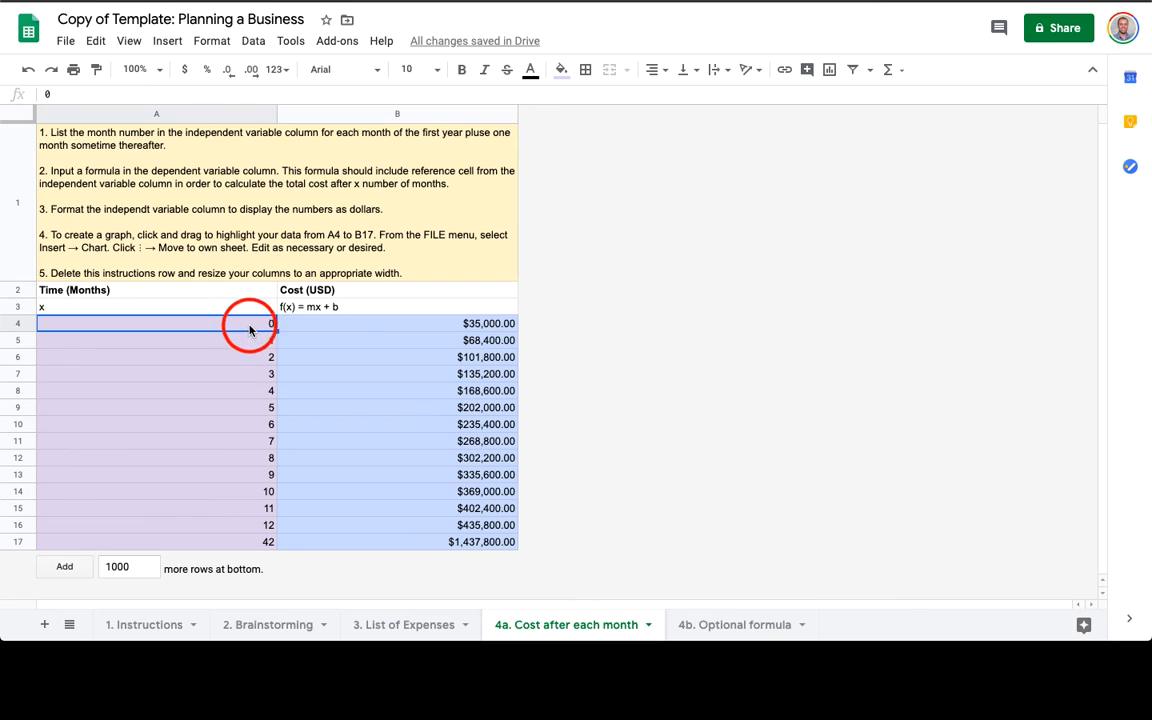
pyautogui.press('shift+super+Right')
pyautogui.press('shift+super+Down')
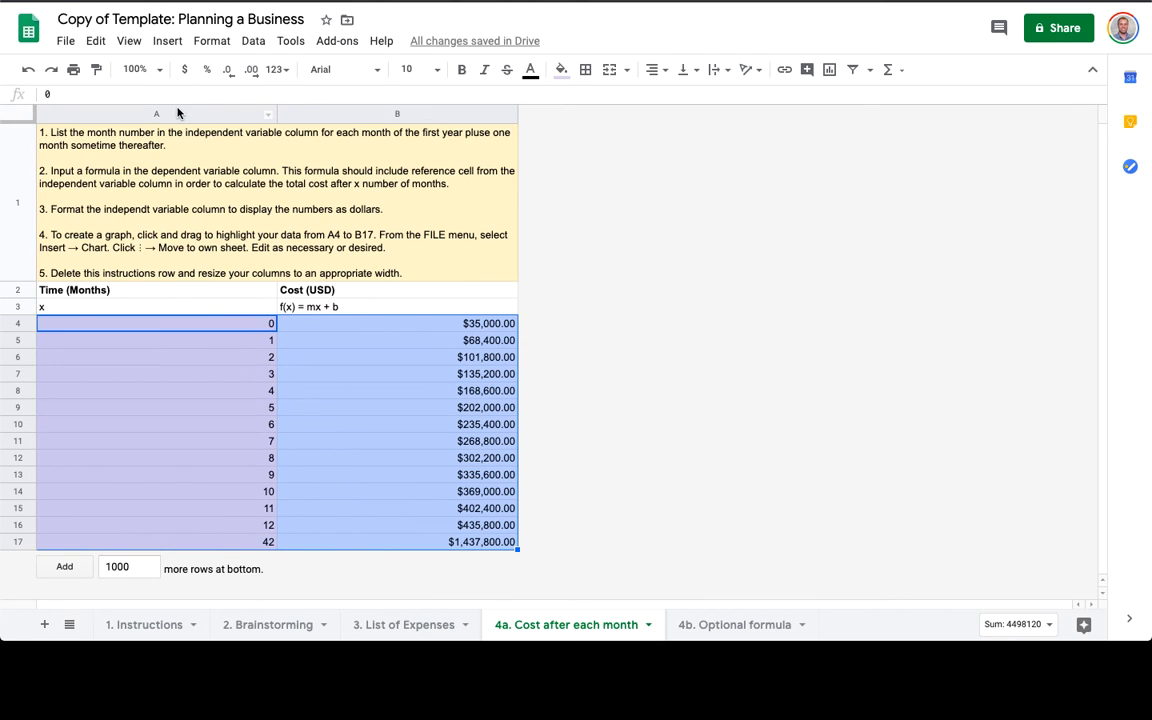
pyautogui.click(166, 42)
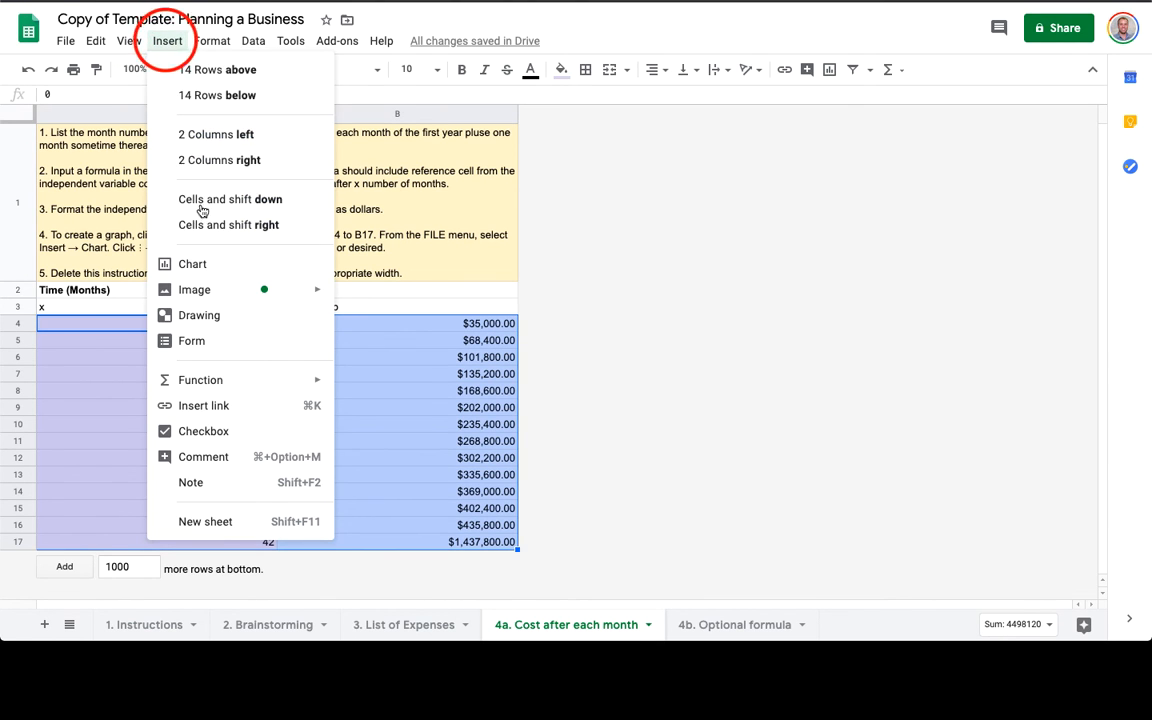
pyautogui.click(203, 262)
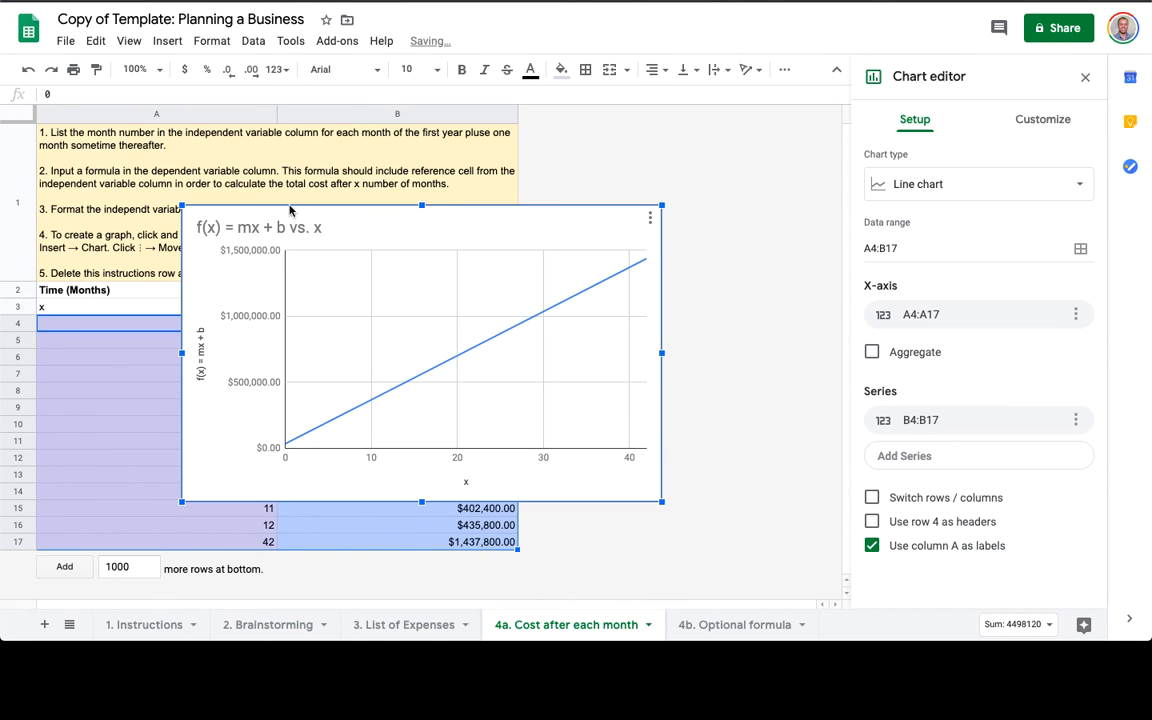
pyautogui.click(486, 225)
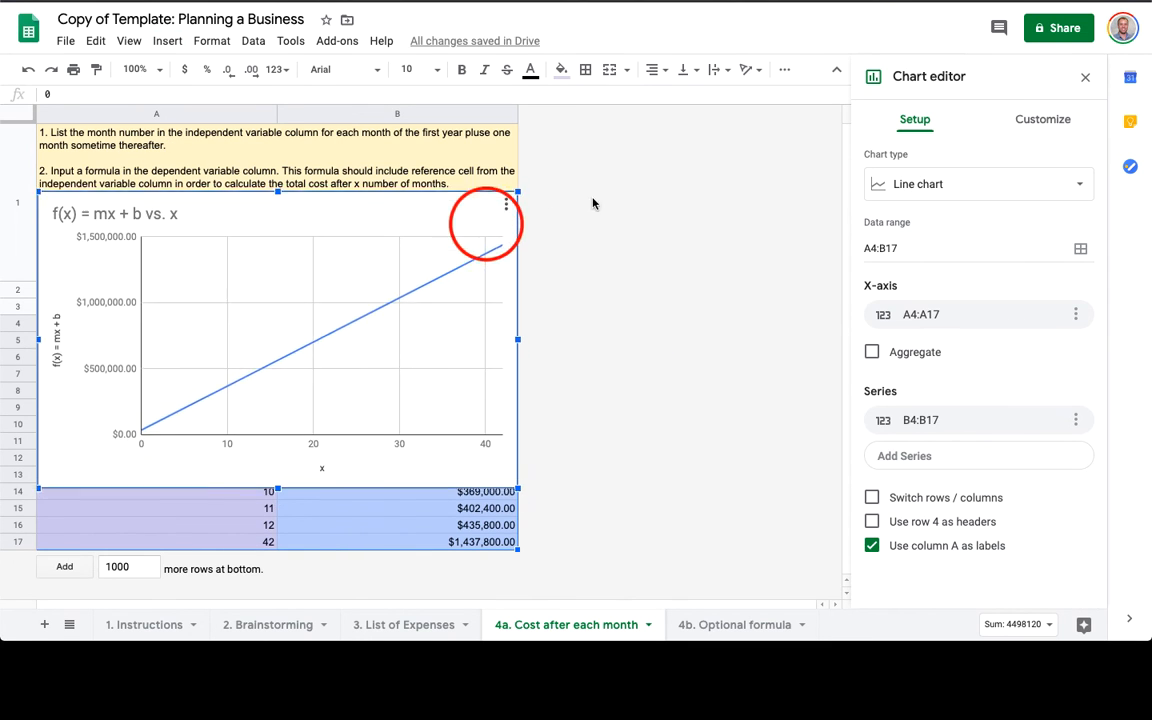
pyautogui.press('super+z')
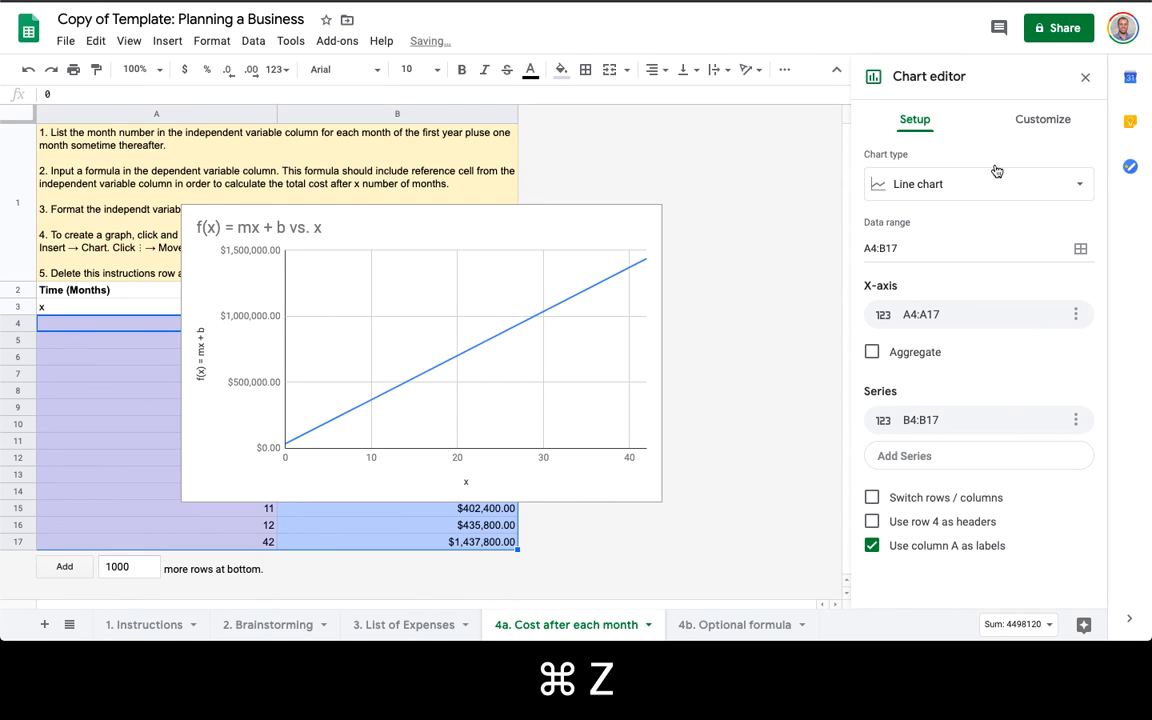
# Change the chart type to Scatter chart.
pyautogui.click(977, 184)
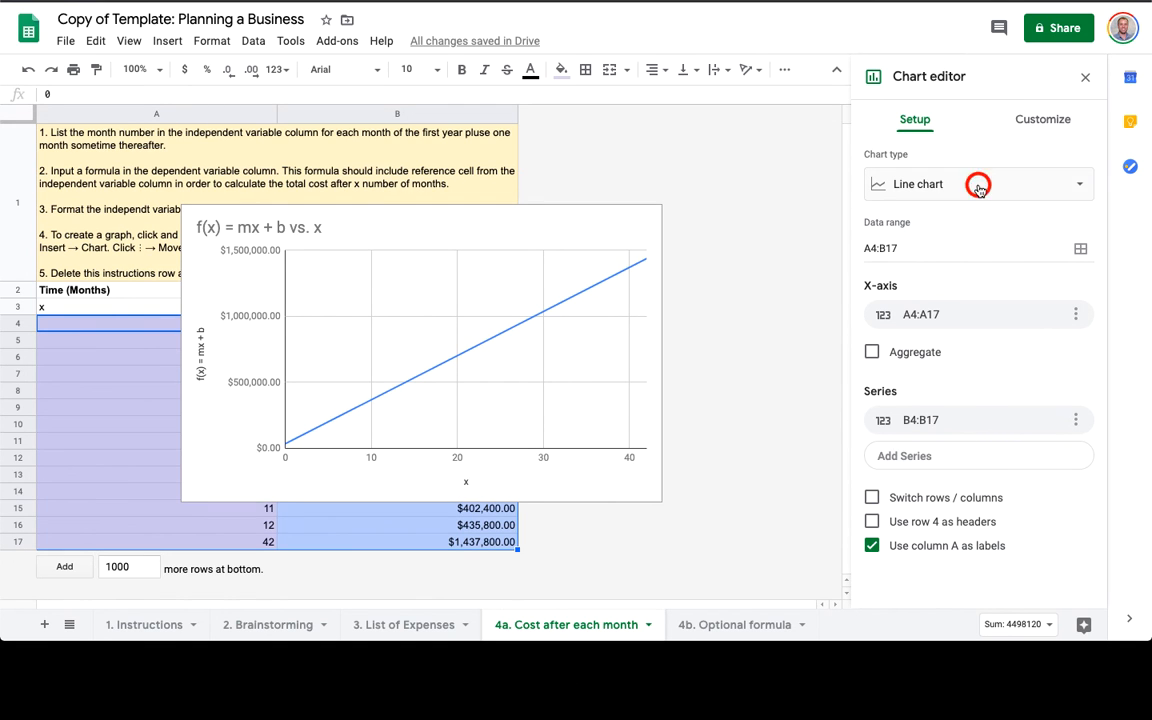
pyautogui.scroll(-1, 952, 440)
pyautogui.scroll(-5, 952, 440)
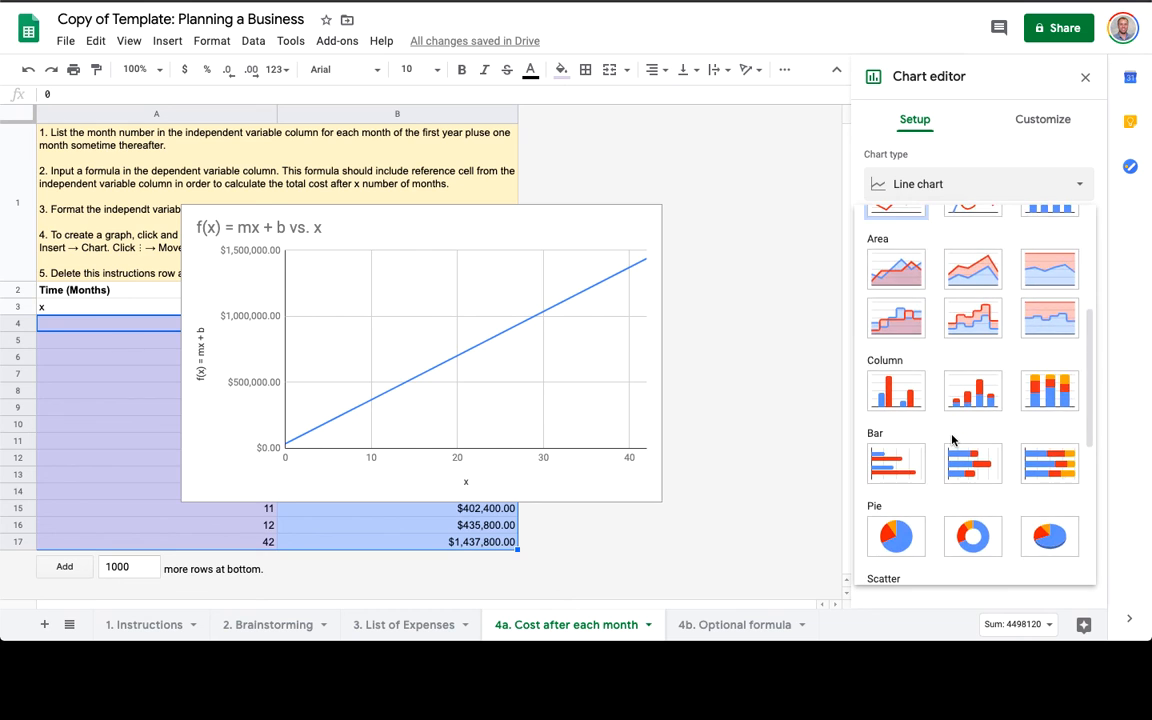
pyautogui.click(895, 504)
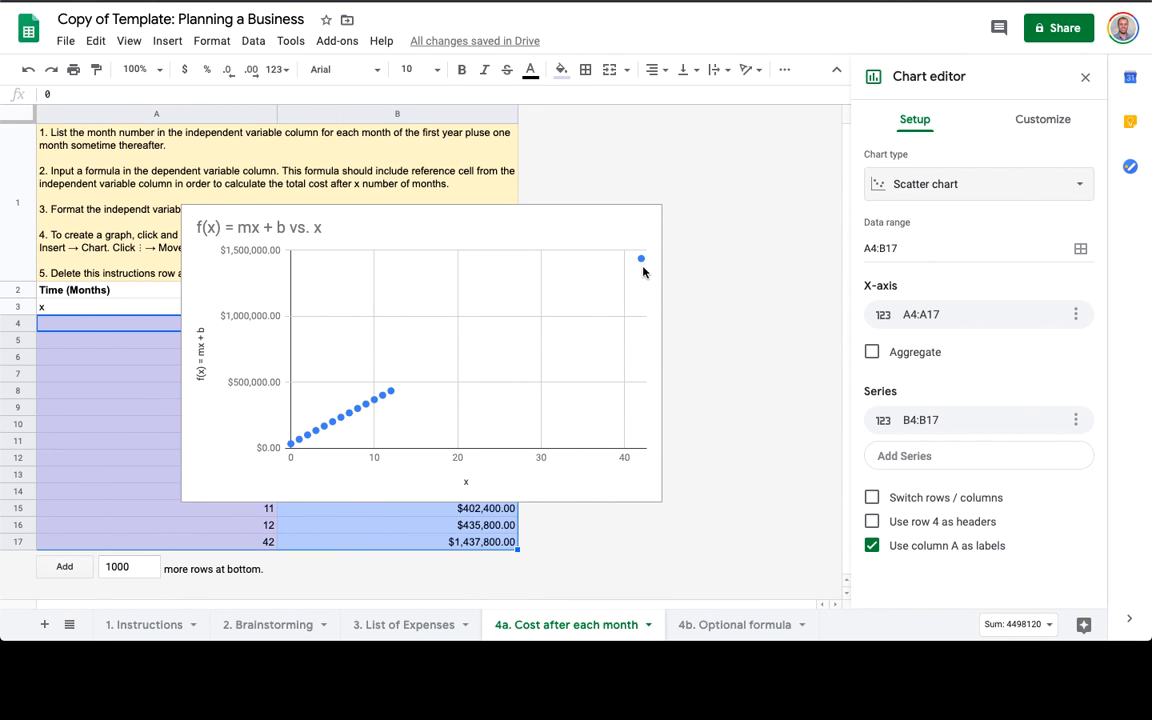
# Move the scatter chart to its own sheet.
pyautogui.click(594, 222)
pyautogui.click(496, 232)
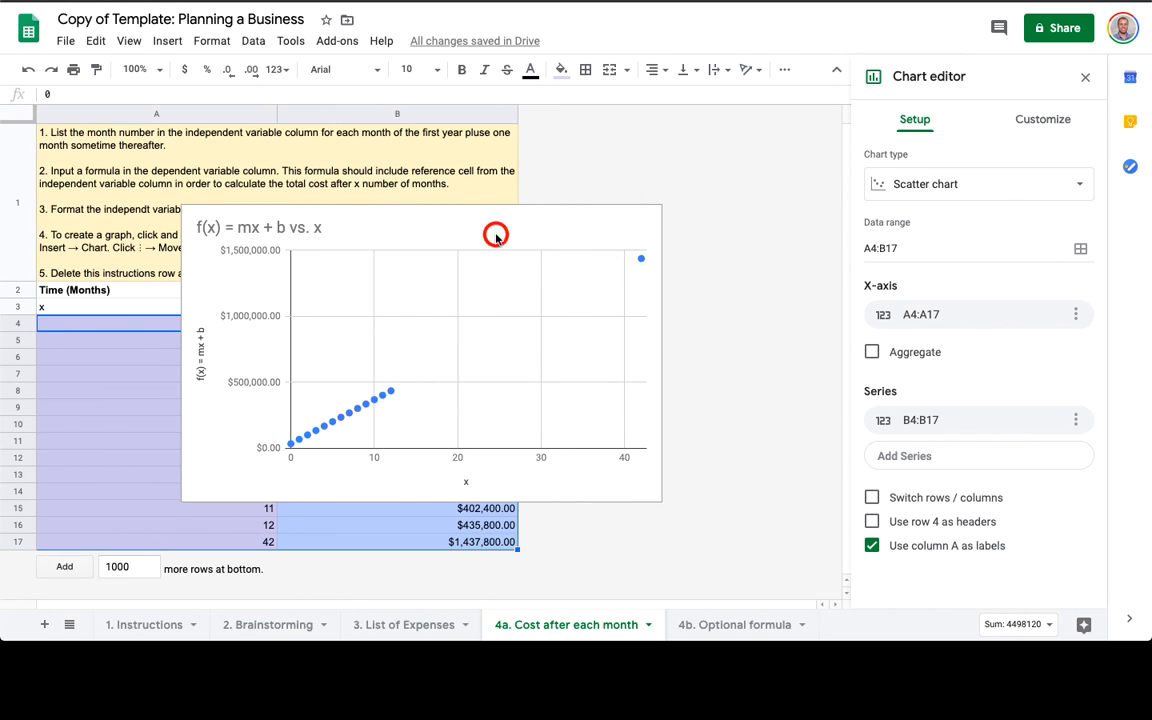
pyautogui.click(650, 218)
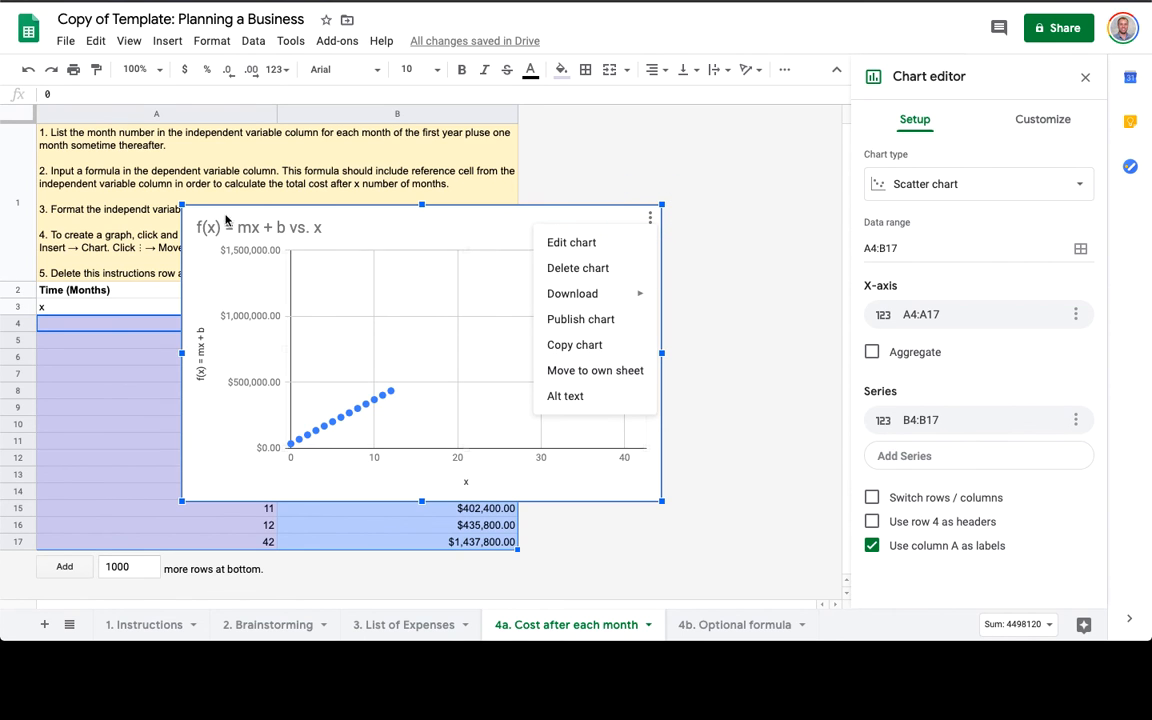
pyautogui.click(603, 372)
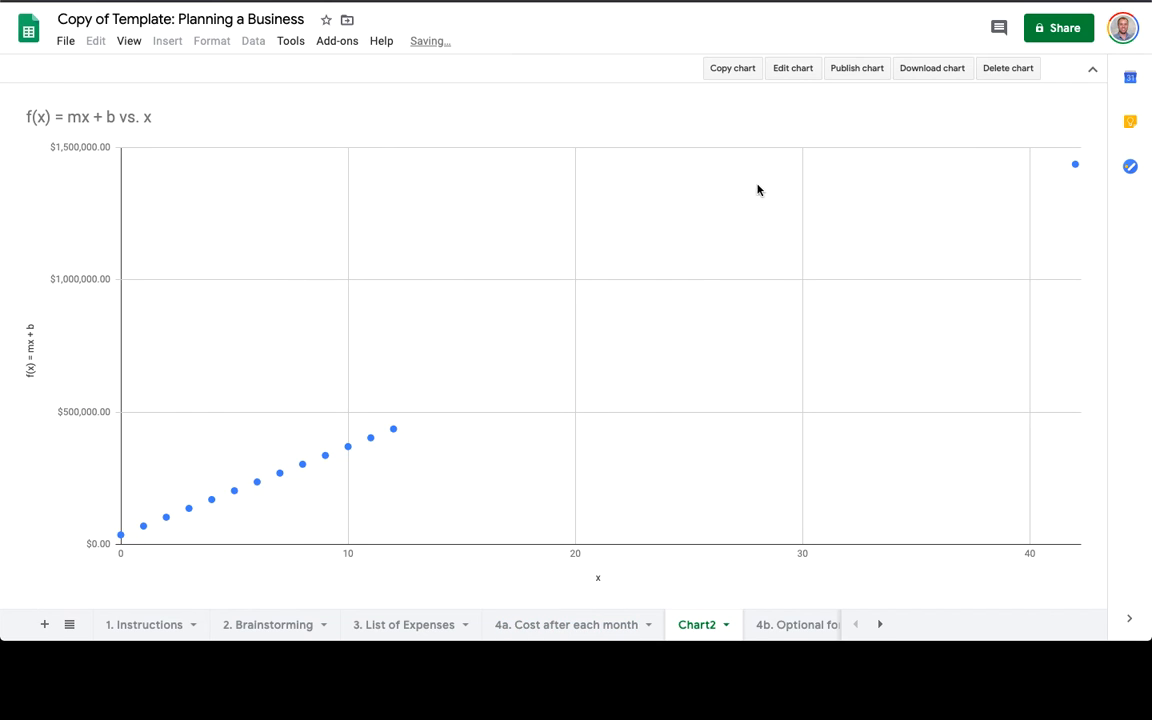
# Add a series trendline labelled with its equation, 33400*x + 35000, and R².
pyautogui.click(795, 65)
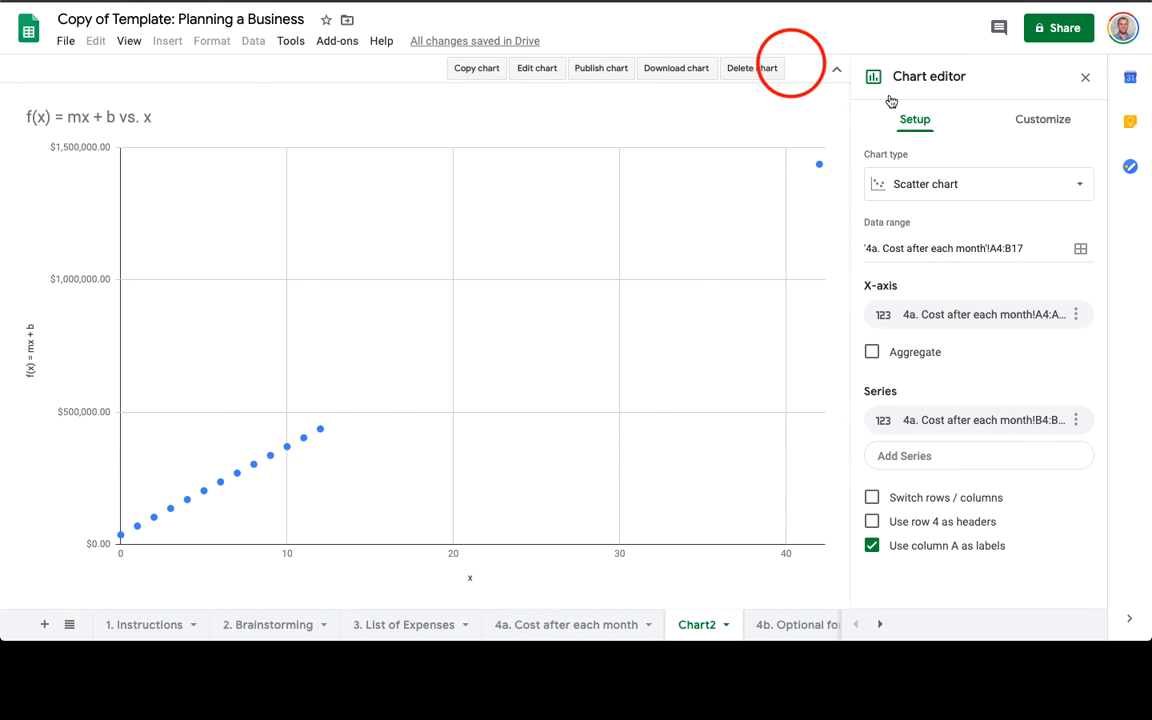
pyautogui.click(1039, 120)
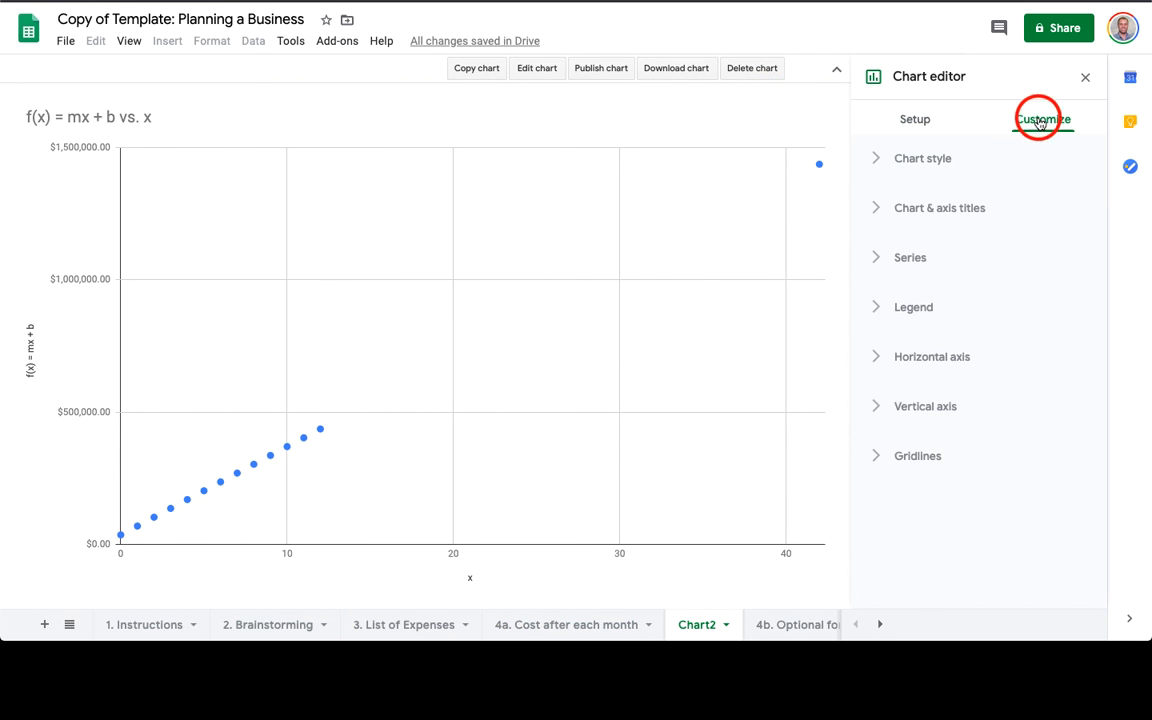
pyautogui.click(877, 259)
pyautogui.scroll(-5, 928, 427)
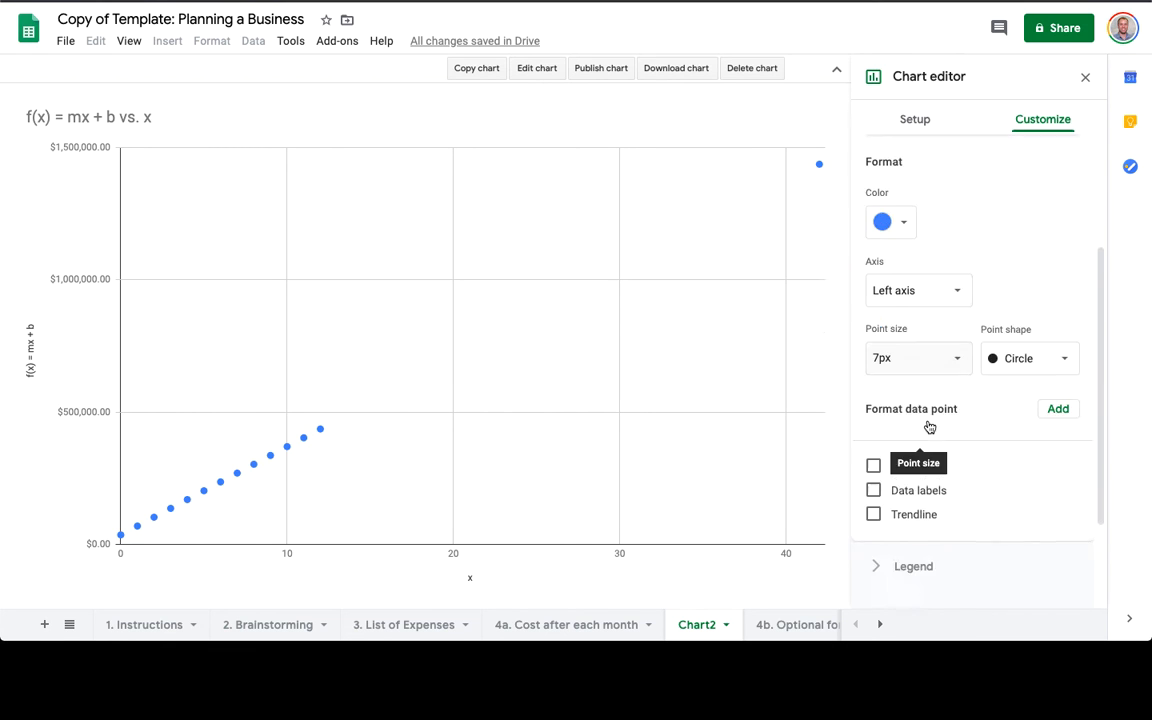
pyautogui.click(903, 387)
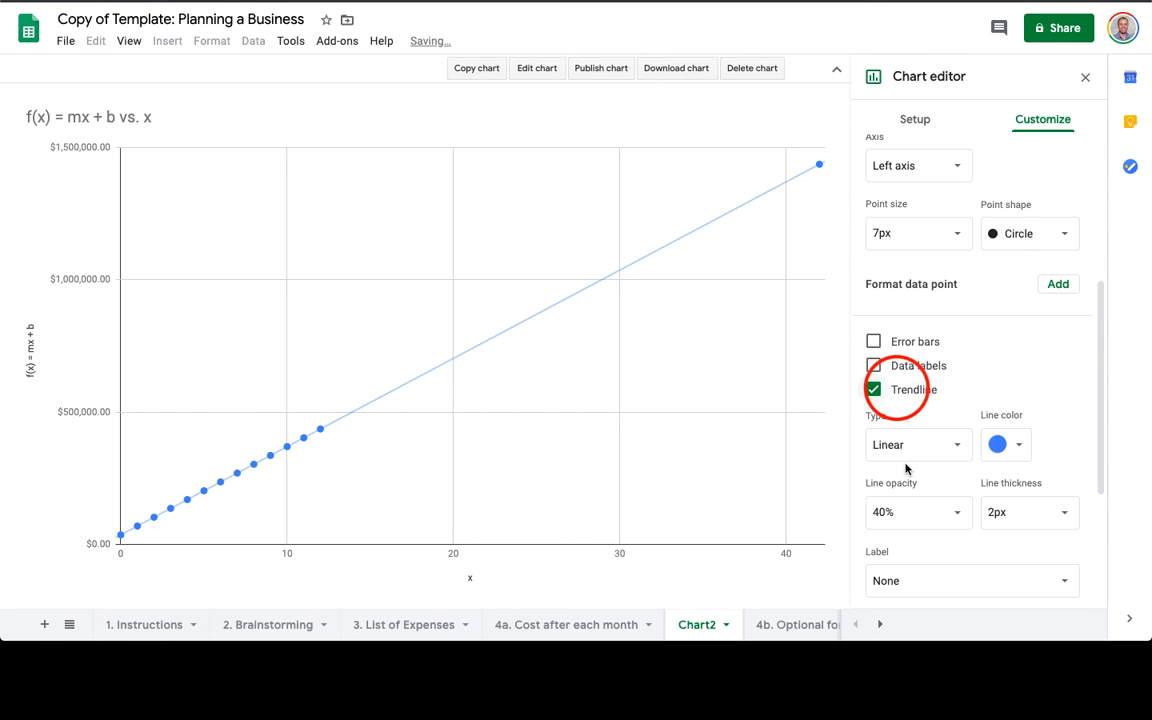
pyautogui.scroll(-3, 906, 468)
pyautogui.click(923, 351)
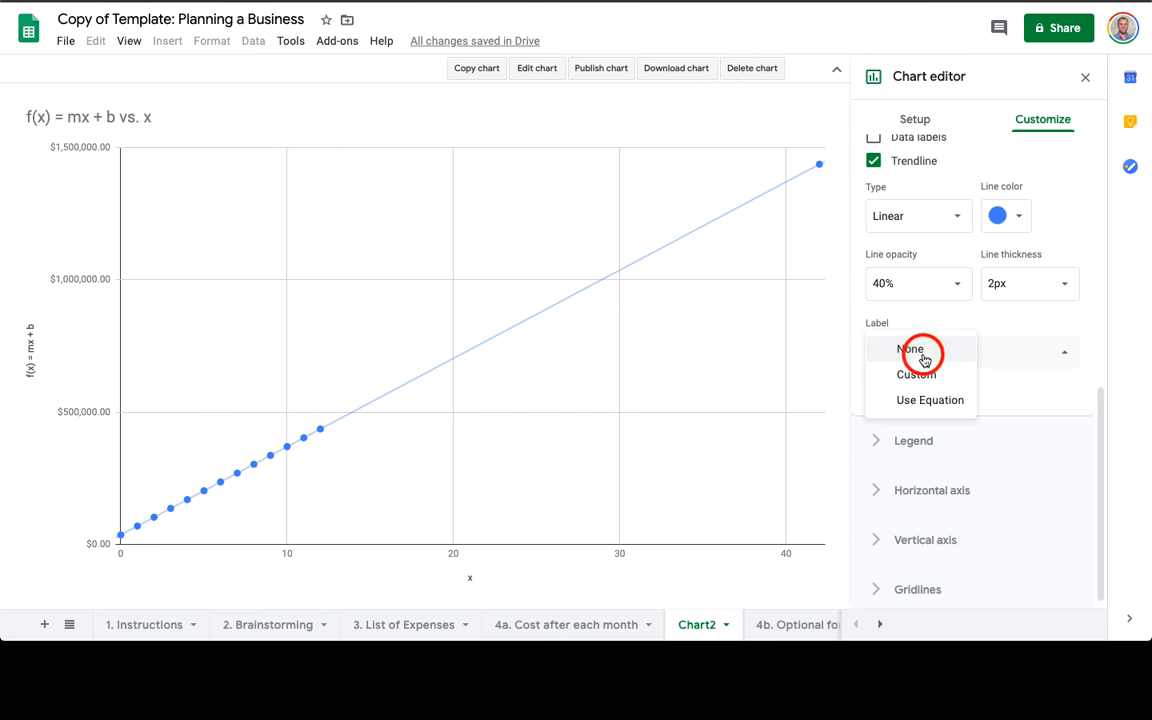
pyautogui.click(915, 398)
pyautogui.click(874, 389)
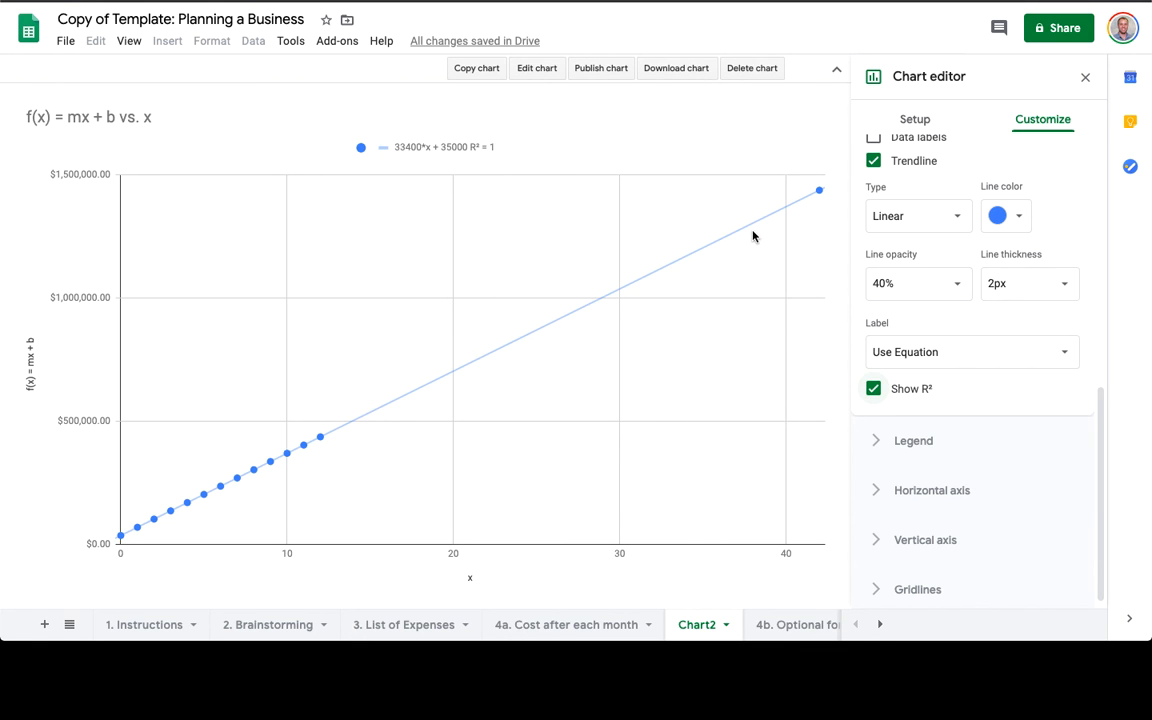
pyautogui.scroll(4, 956, 237)
pyautogui.click(875, 158)
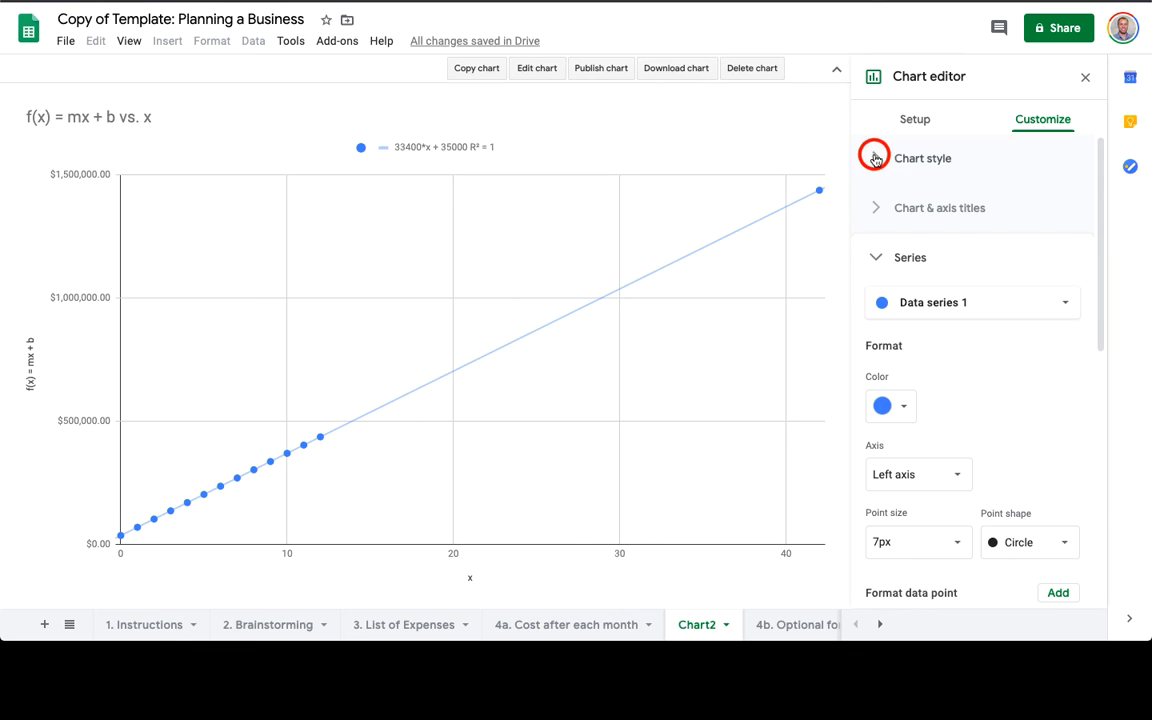
# Title the chart 'Cost of Running A Restaurant', centred, black and bold.
pyautogui.click(866, 432)
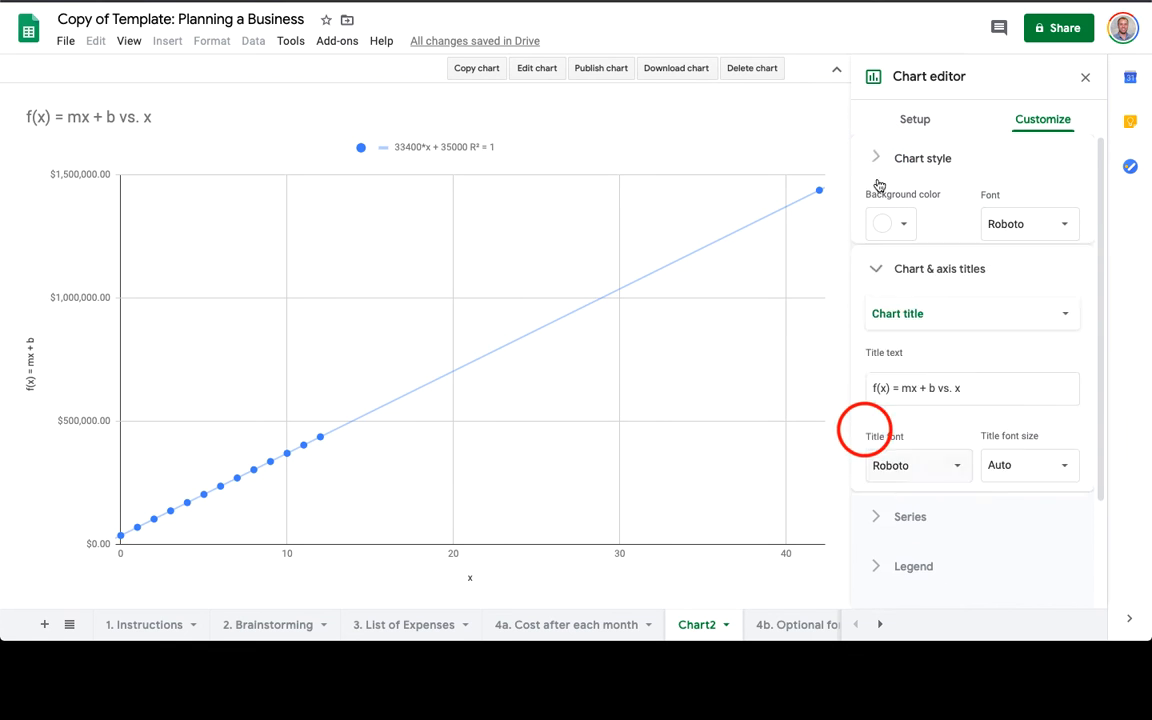
pyautogui.click(940, 327)
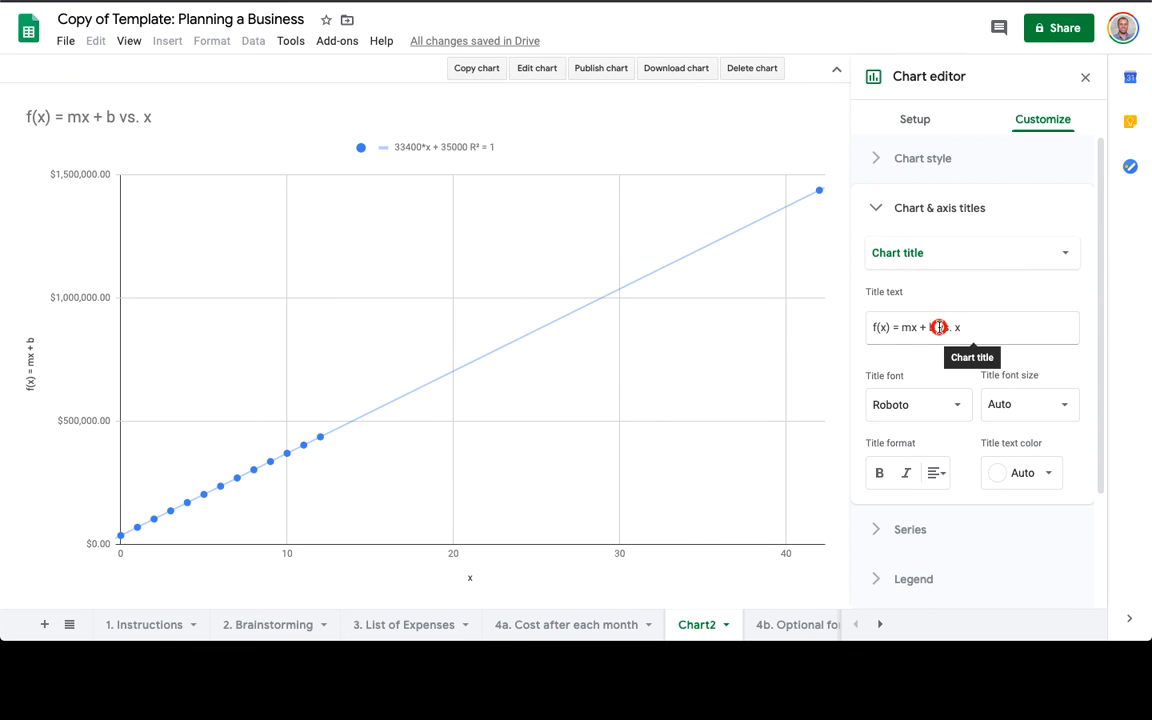
pyautogui.press('super+a')
pyautogui.write('C')
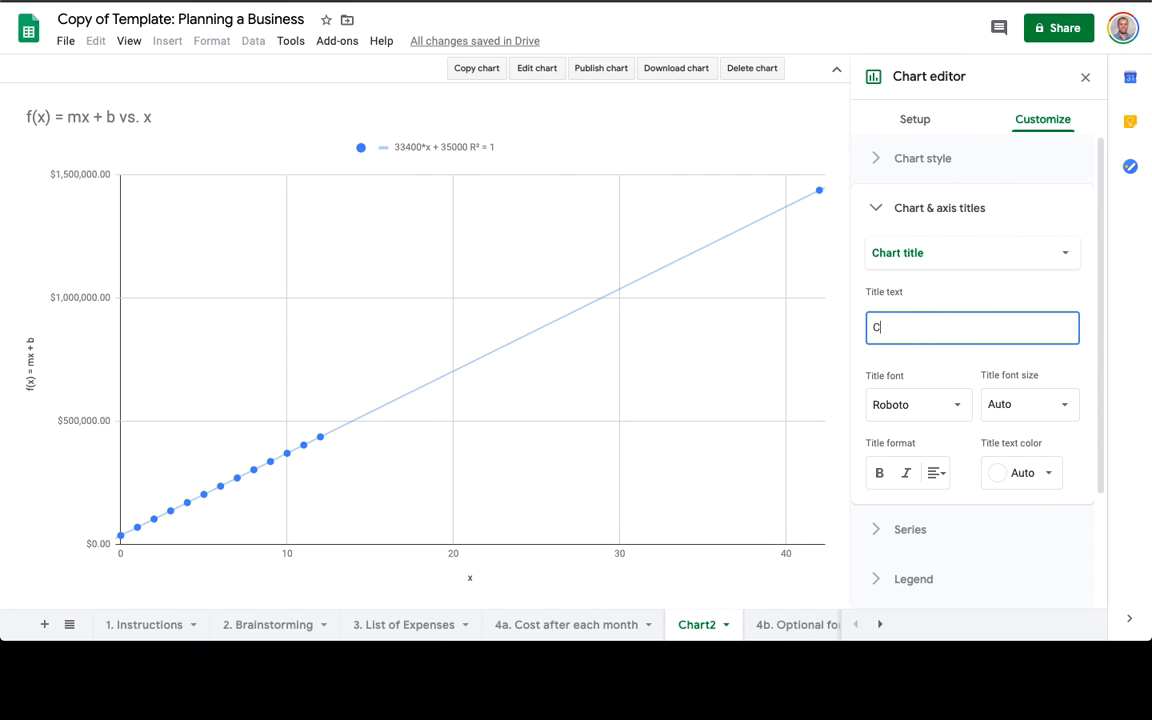
pyautogui.write('ost of ')
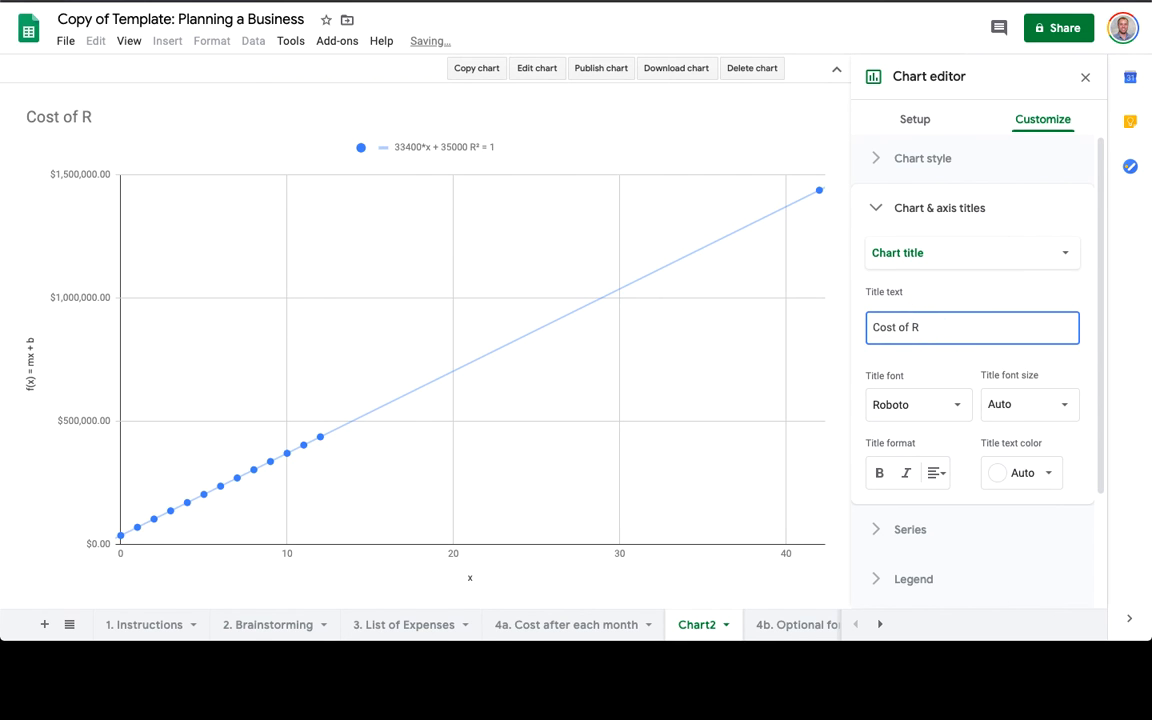
pyautogui.write('Running A Res')
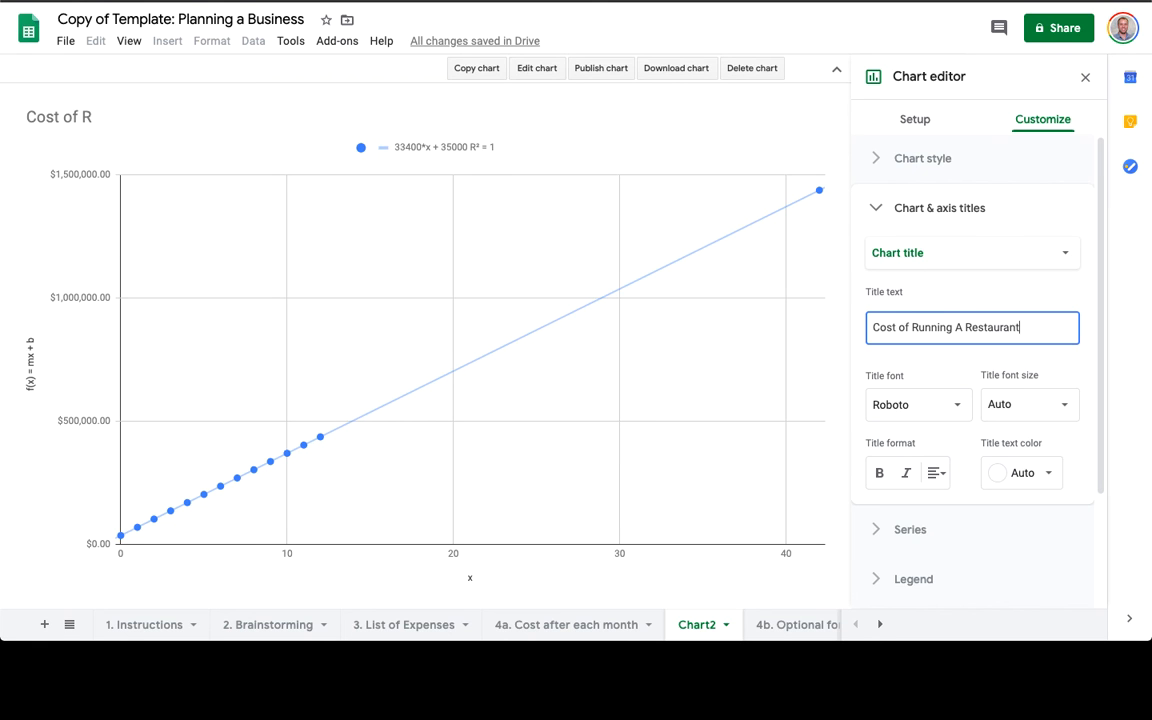
pyautogui.write('taurant')
pyautogui.scroll(-2, 972, 350)
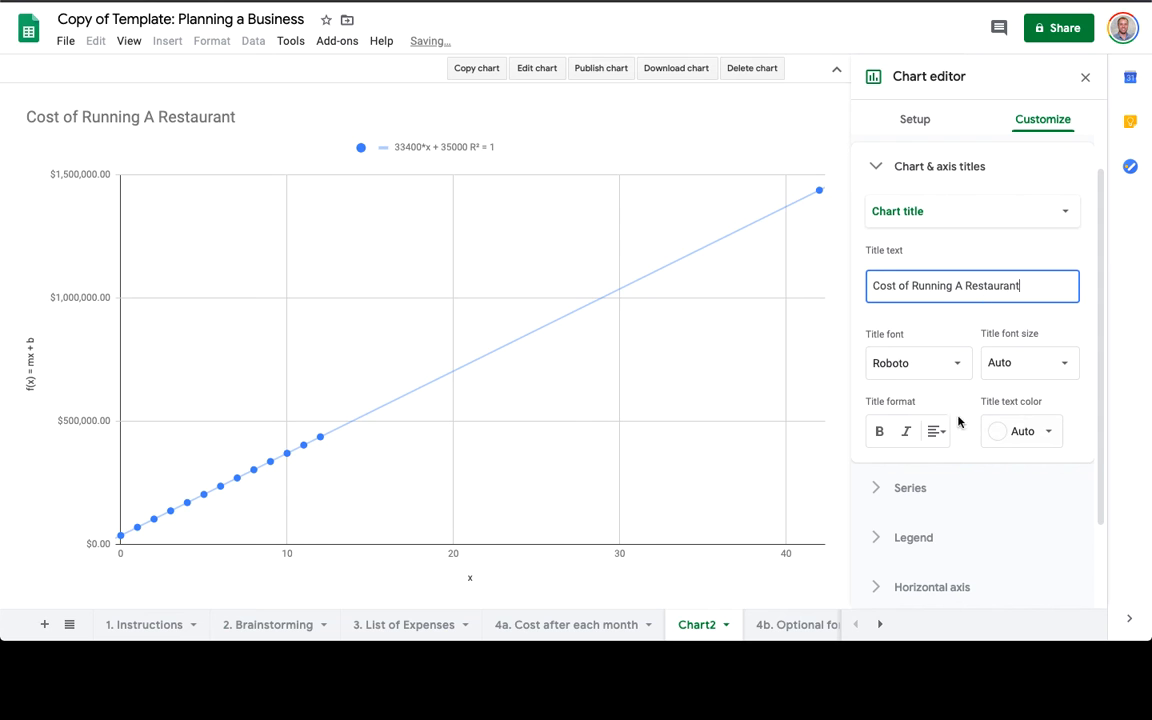
pyautogui.click(933, 431)
pyautogui.click(956, 462)
pyautogui.click(1005, 431)
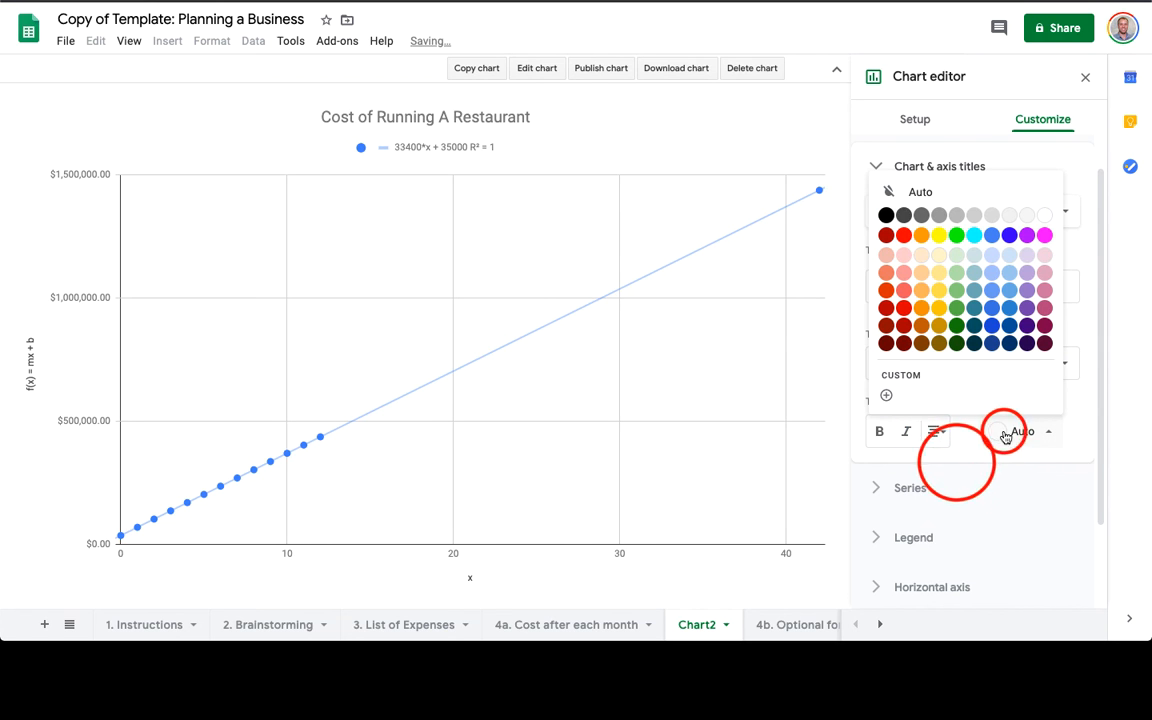
pyautogui.click(886, 215)
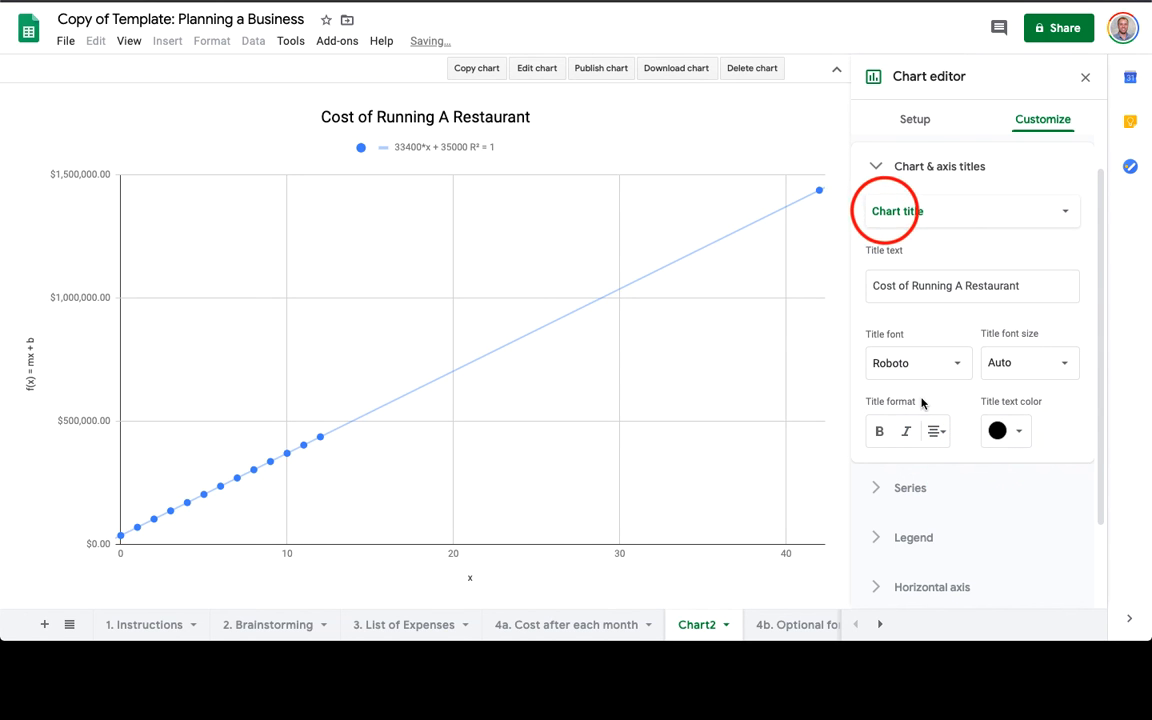
pyautogui.click(882, 433)
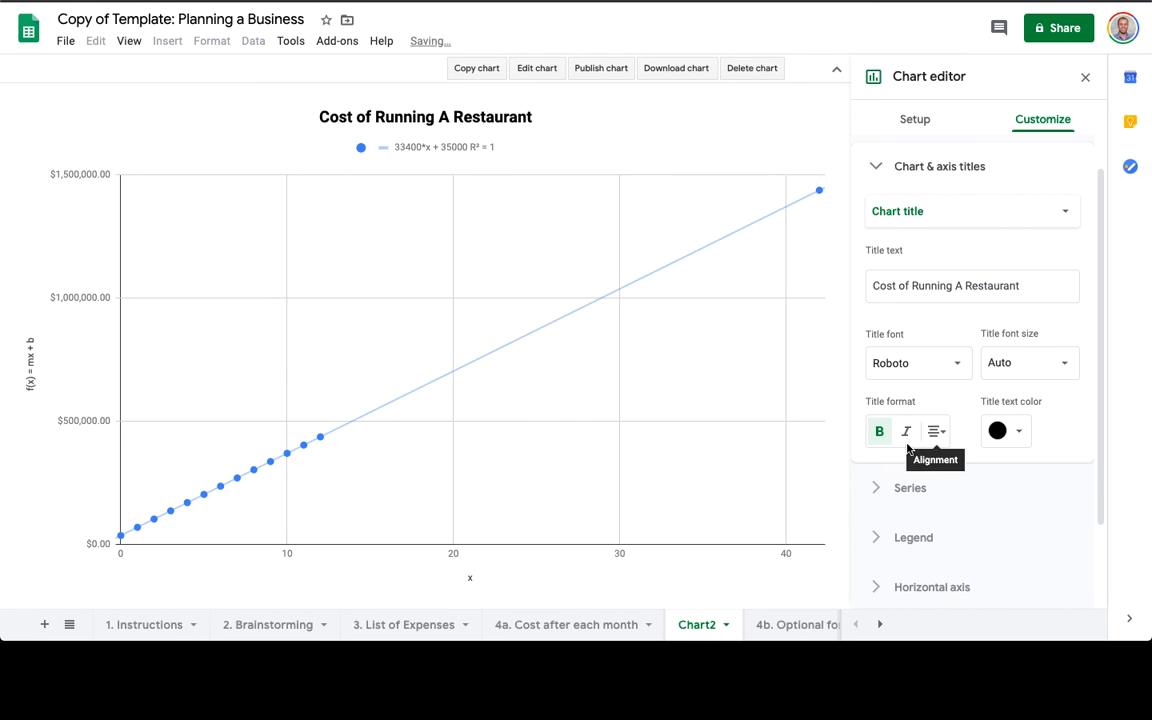
# Title the vertical axis 'Cost (USD)' and the horizontal axis 'Time (months)'.
pyautogui.scroll(-2, 990, 321)
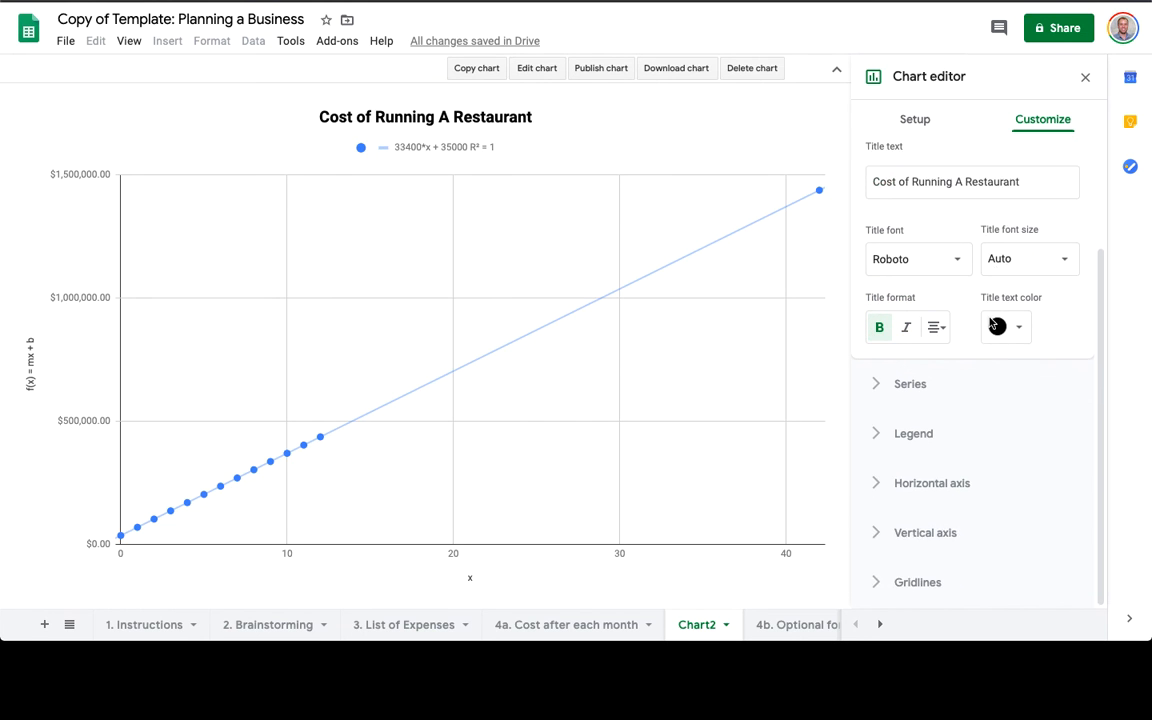
pyautogui.scroll(3, 932, 249)
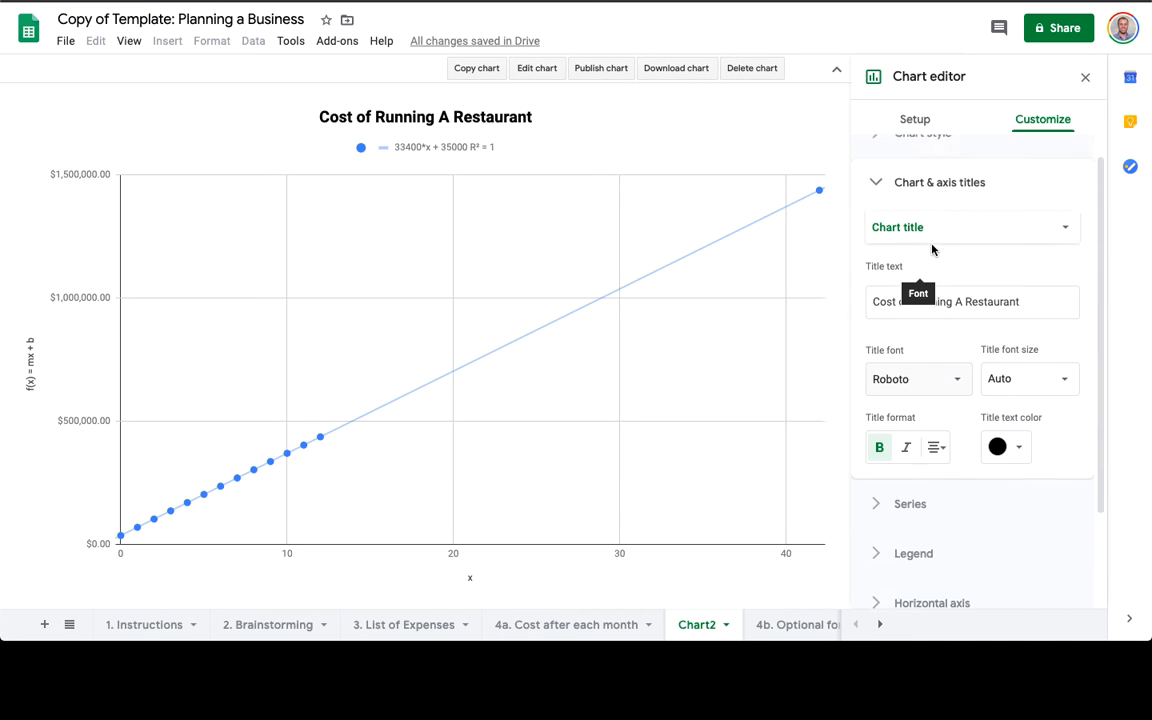
pyautogui.click(941, 258)
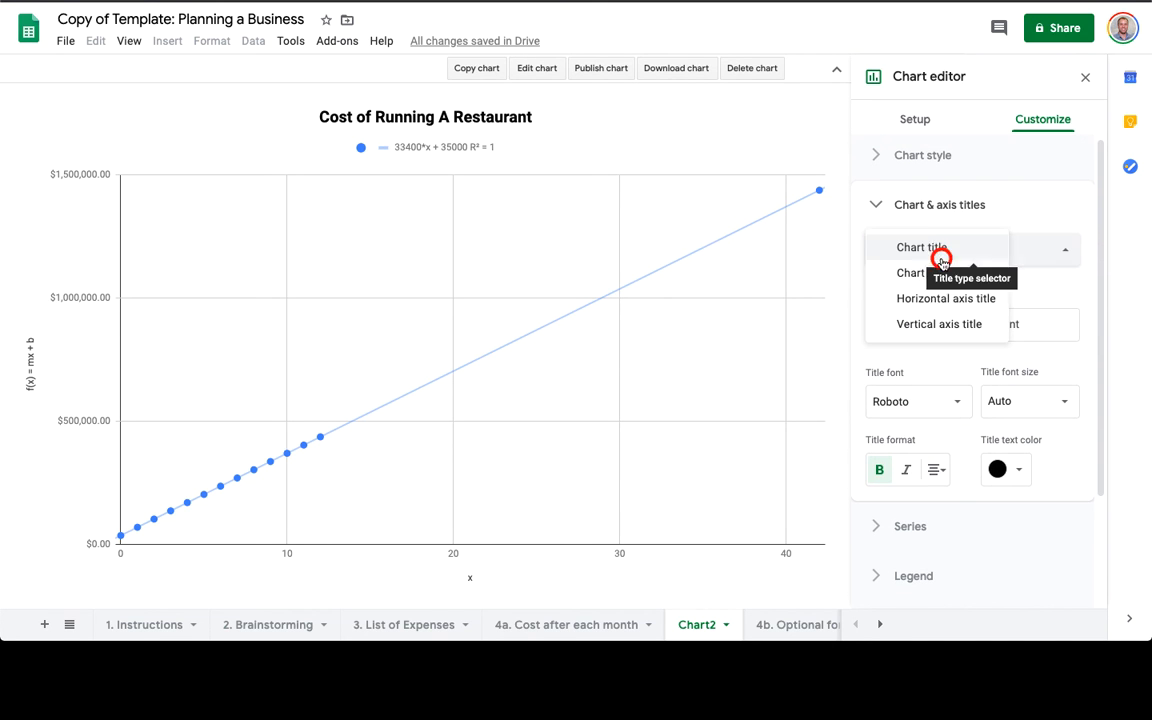
pyautogui.click(939, 323)
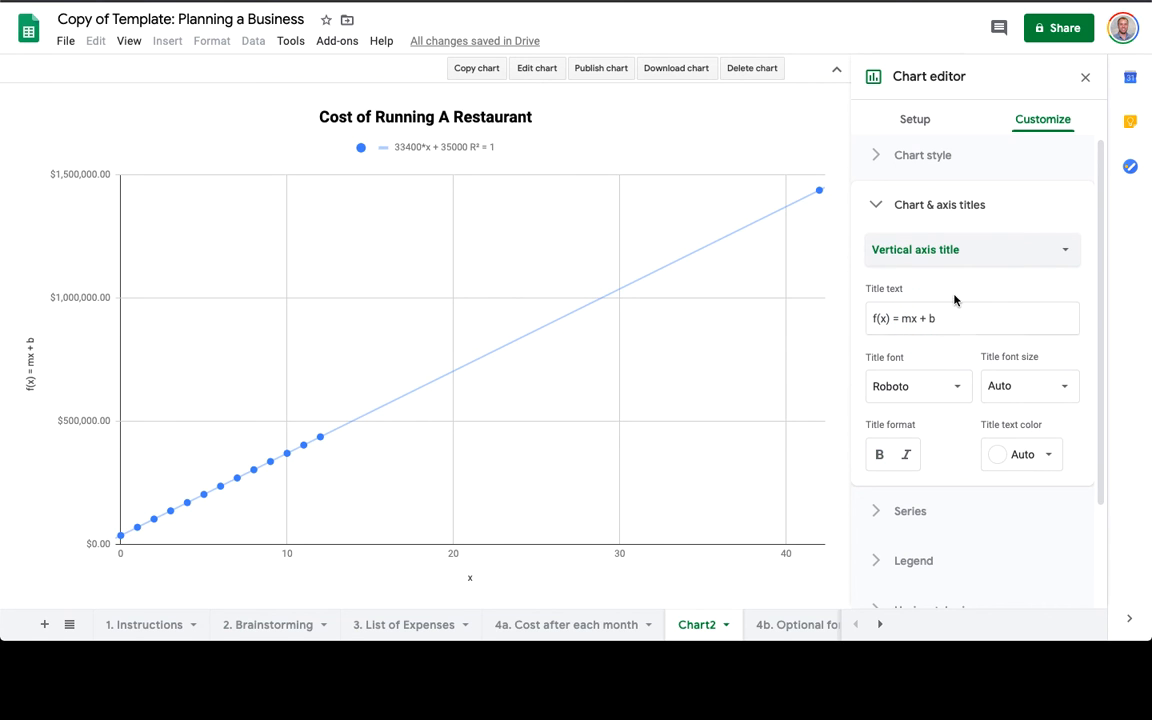
pyautogui.click(944, 321)
pyautogui.press('super+a')
pyautogui.write('Co')
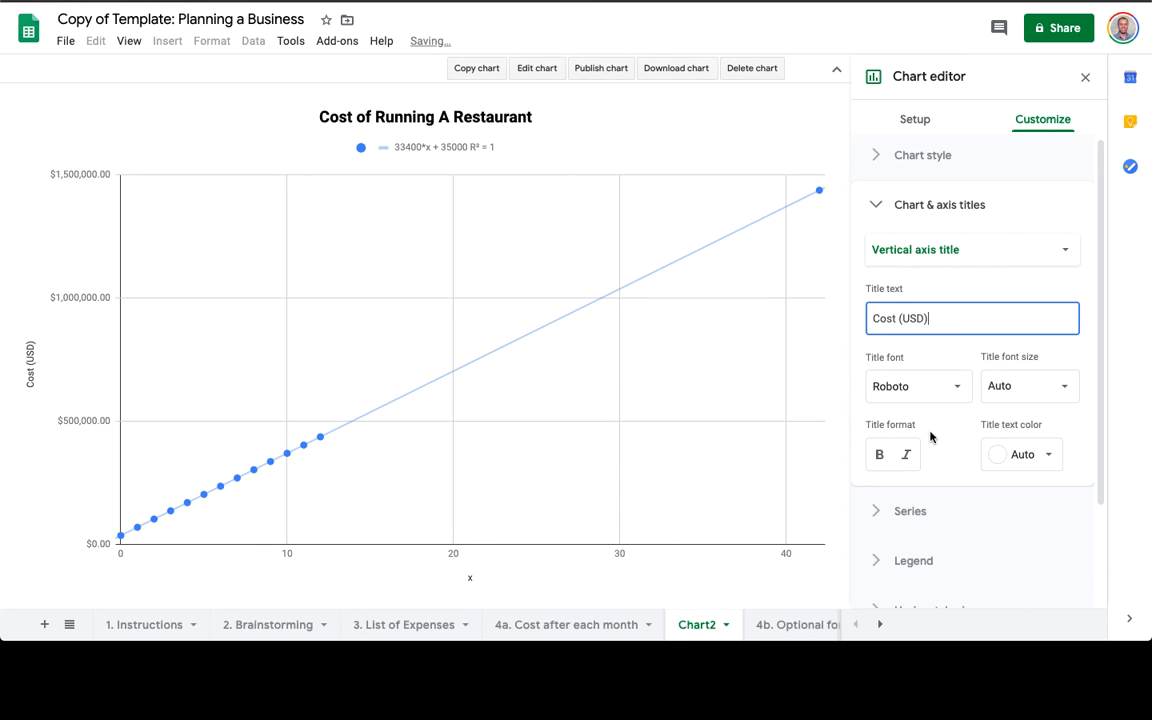
pyautogui.click(935, 249)
pyautogui.click(931, 222)
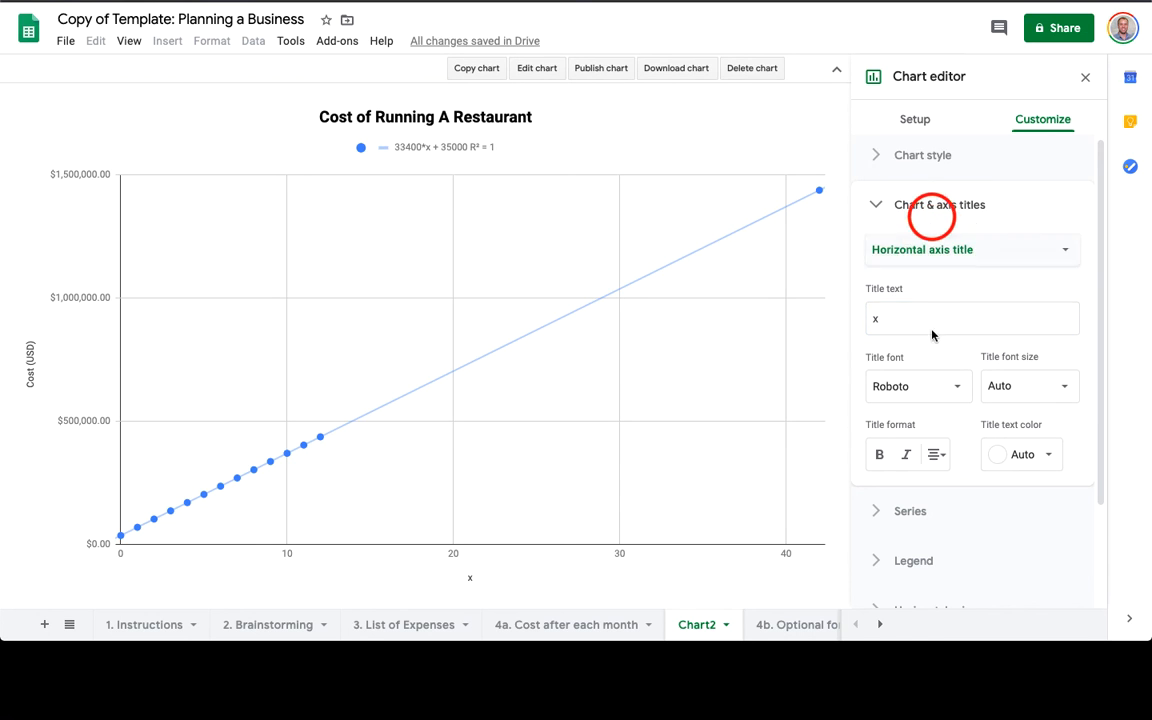
pyautogui.click(921, 324)
pyautogui.press('super+a')
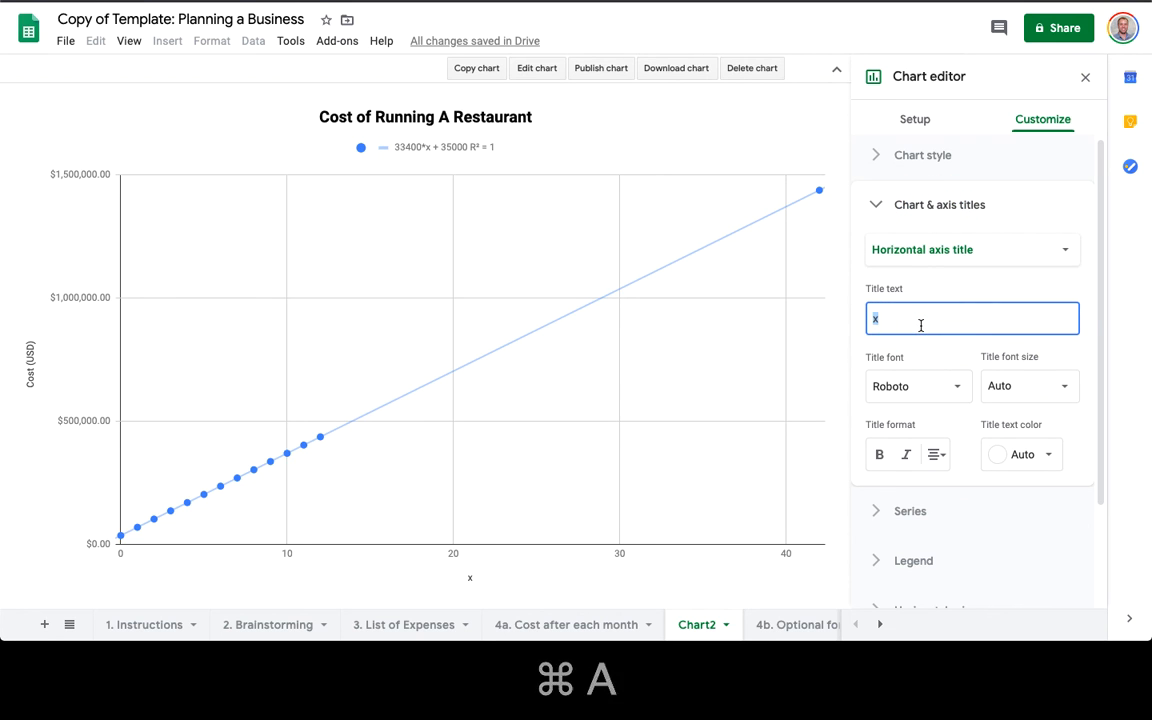
pyautogui.write('Time (months')
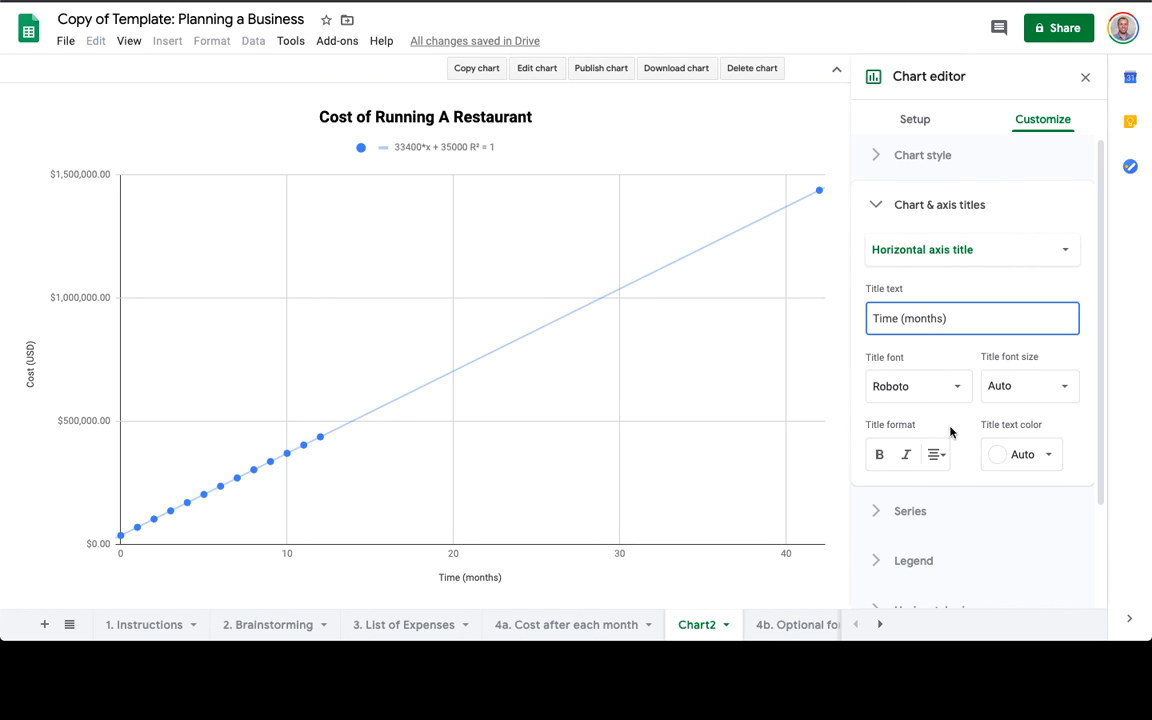
pyautogui.scroll(-1, 892, 496)
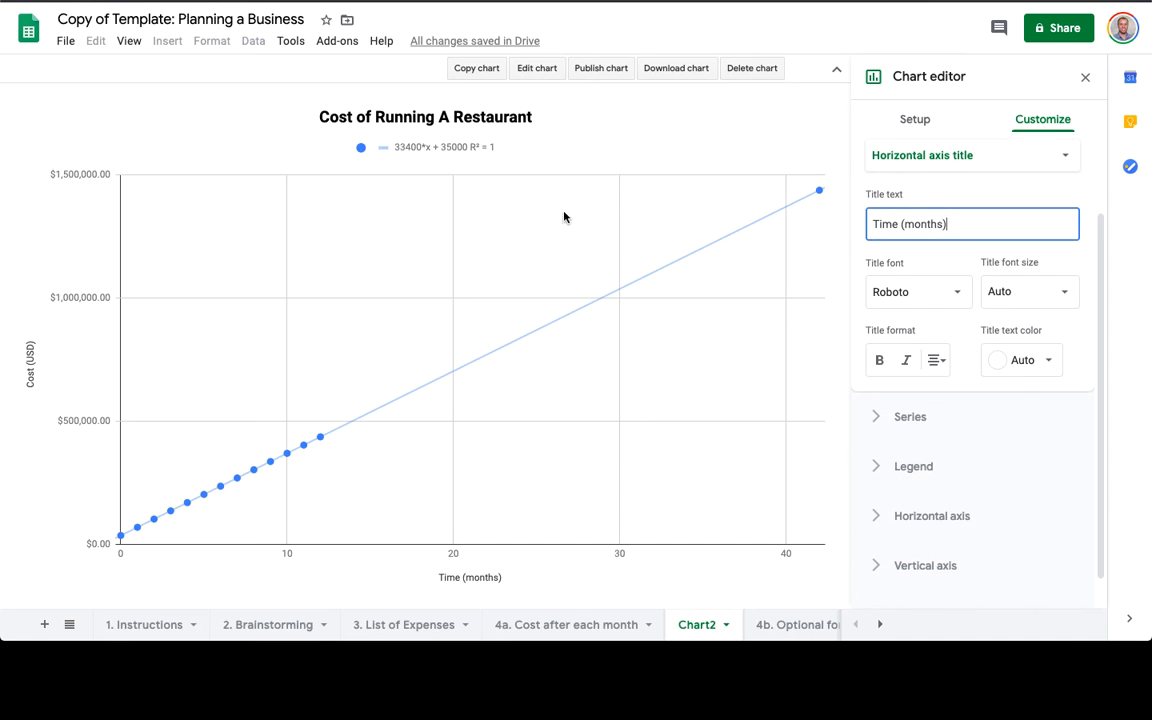
pyautogui.click(513, 117)
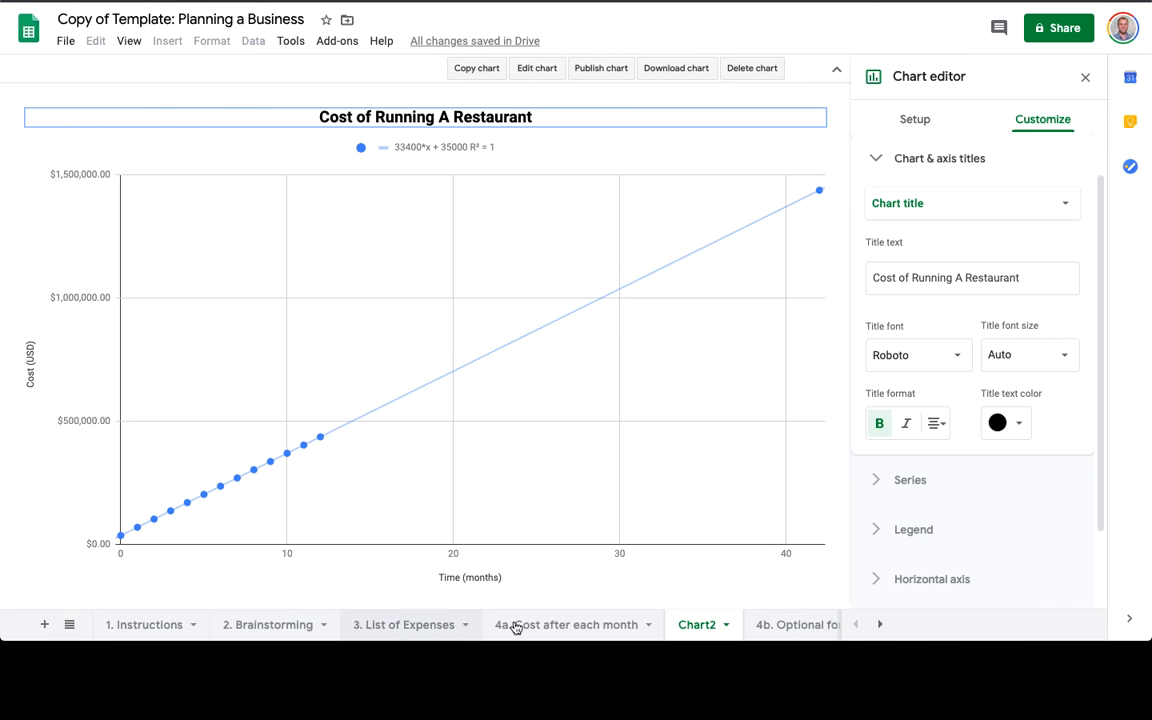
# On the '4a. Cost after each month' sheet, change the final month in A17 from 42 to 30.
pyautogui.click(410, 624)
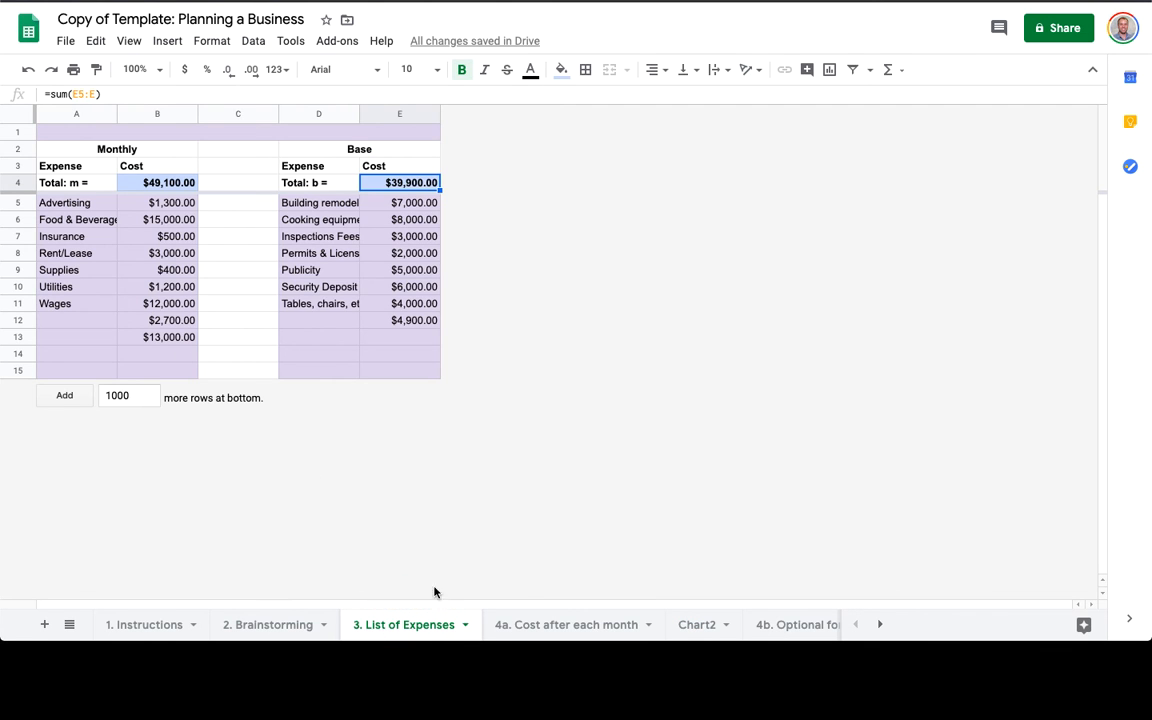
pyautogui.click(525, 626)
pyautogui.click(253, 542)
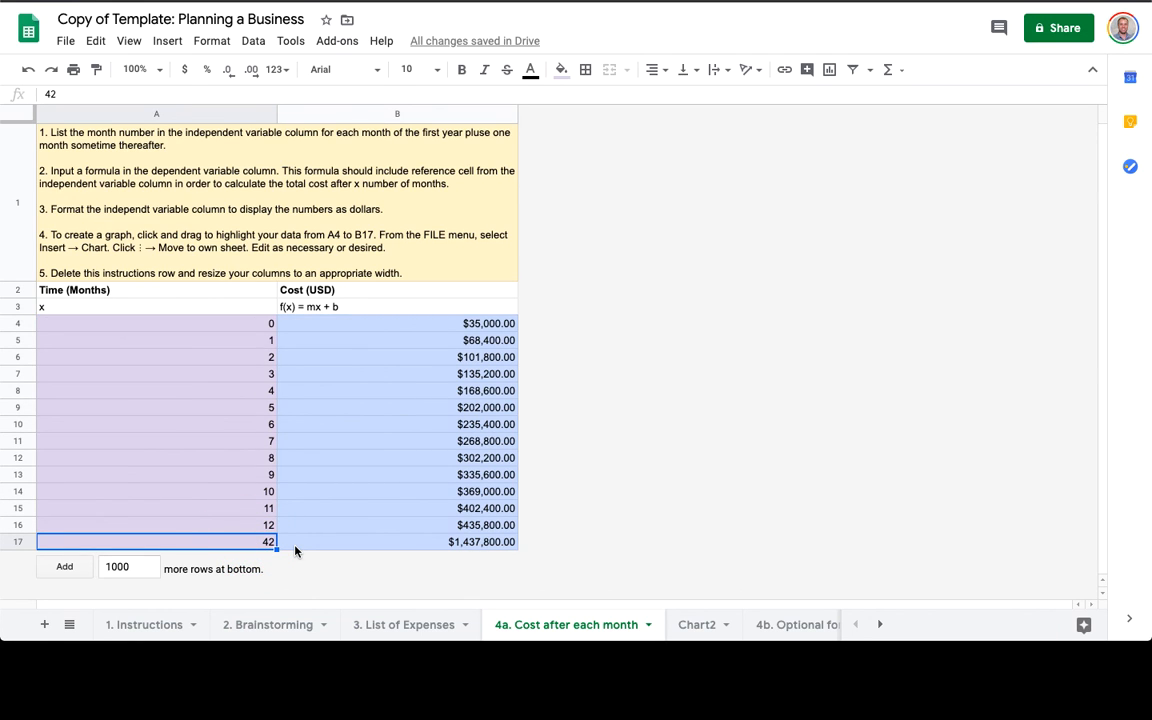
pyautogui.write('30')
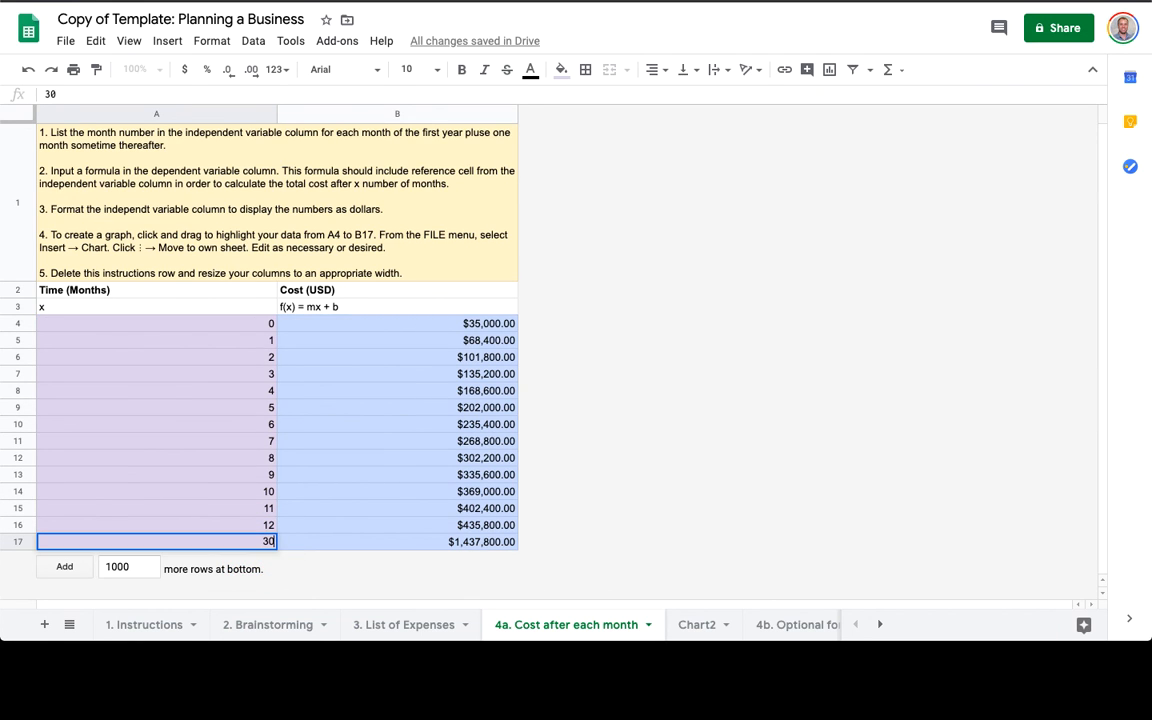
pyautogui.press('Return')
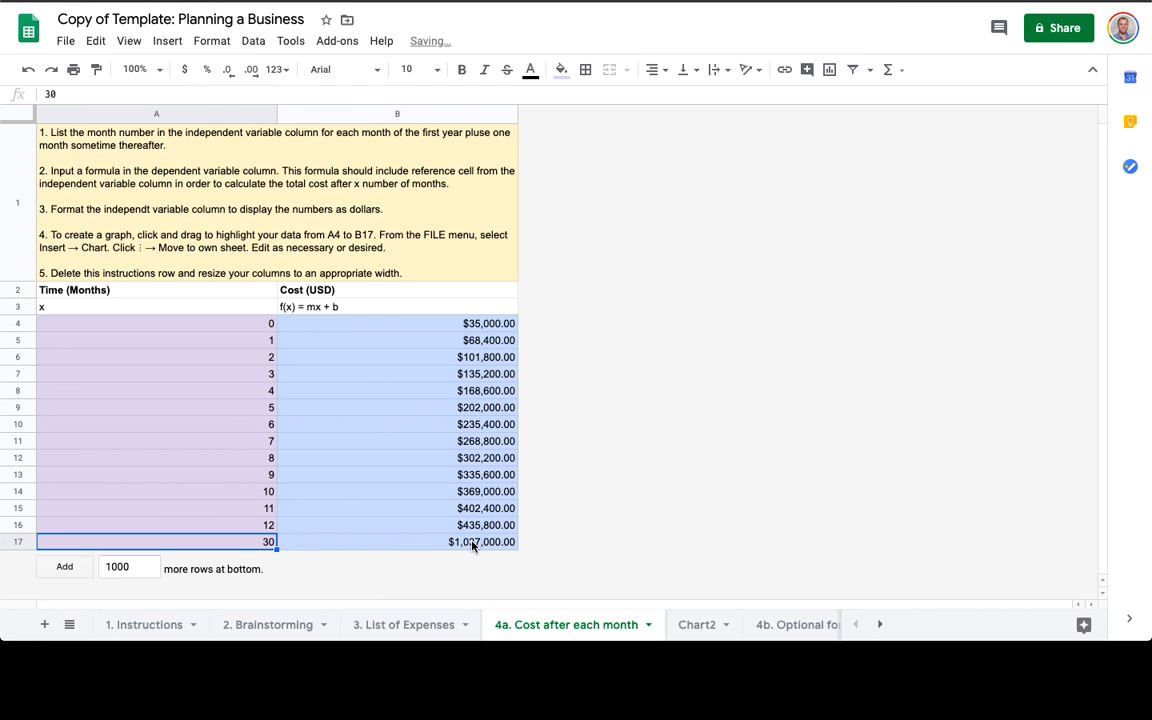
# Rename the Chart2 sheet to 'Cost Graph' and move it after '4b. Optional formula'.
pyautogui.click(699, 628)
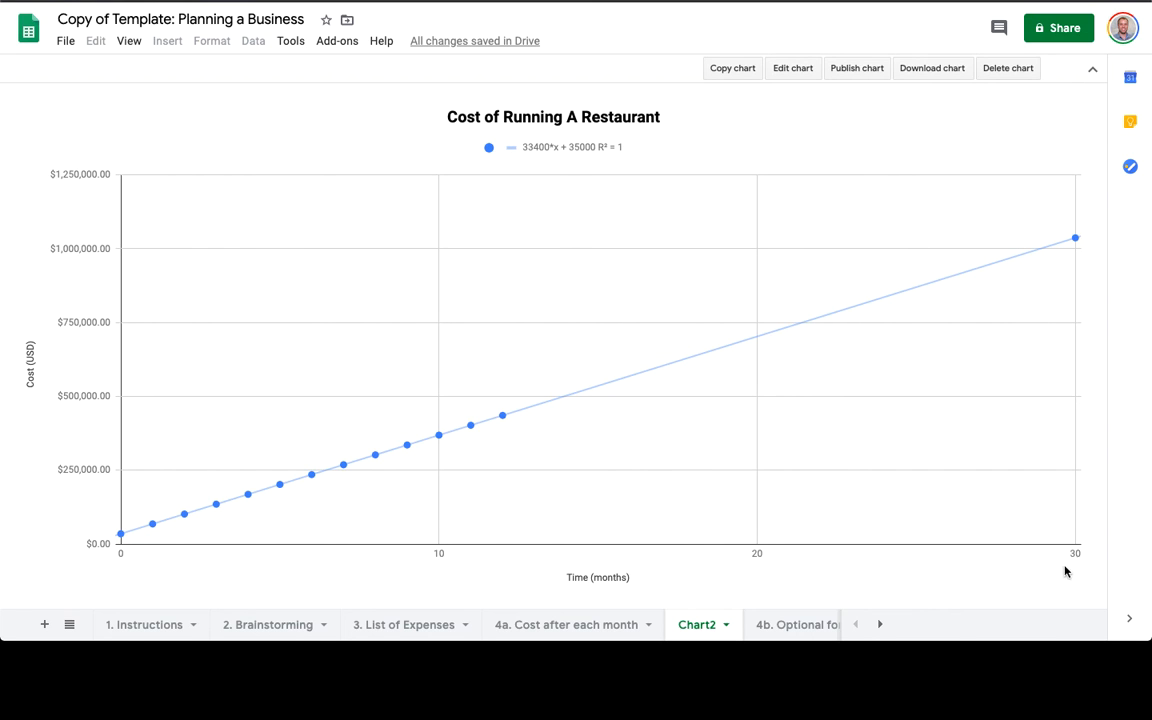
pyautogui.doubleClick(705, 625)
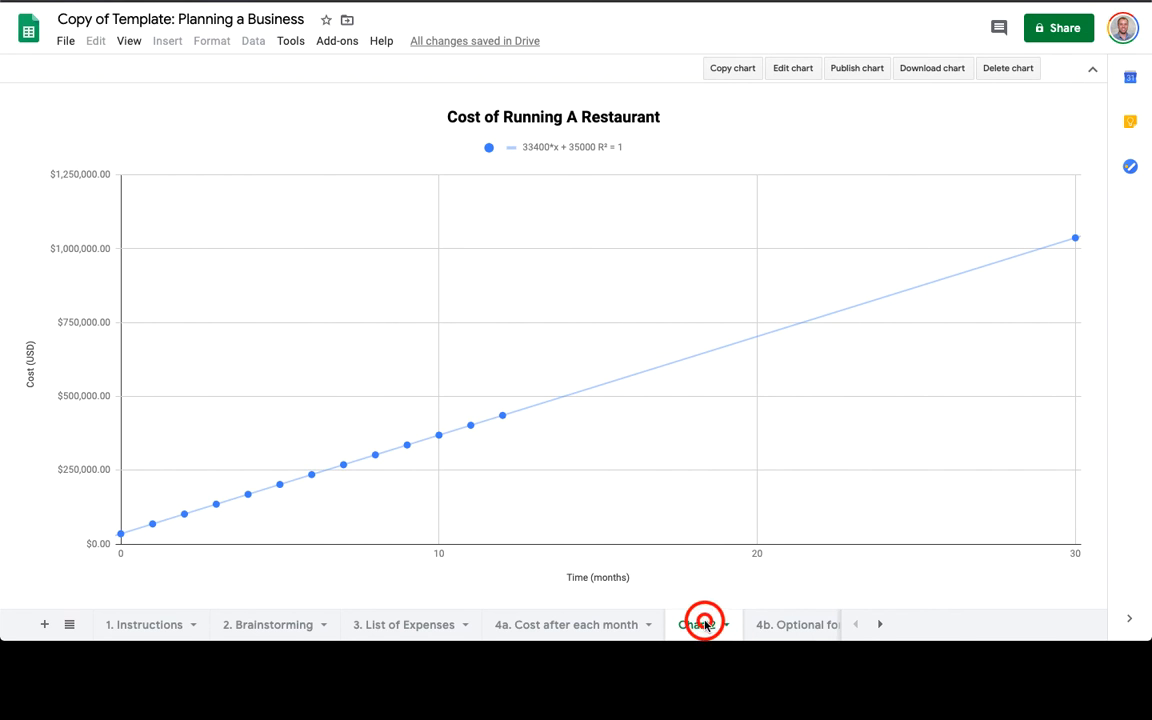
pyautogui.write('C')
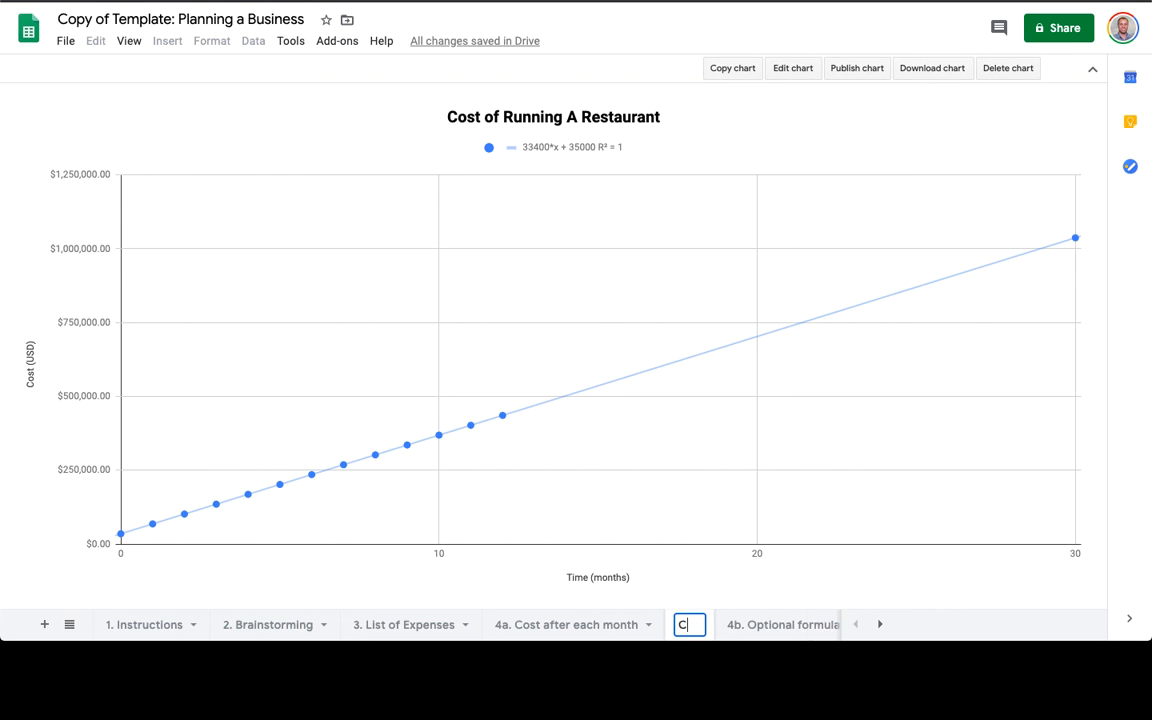
pyautogui.write('ost Graph')
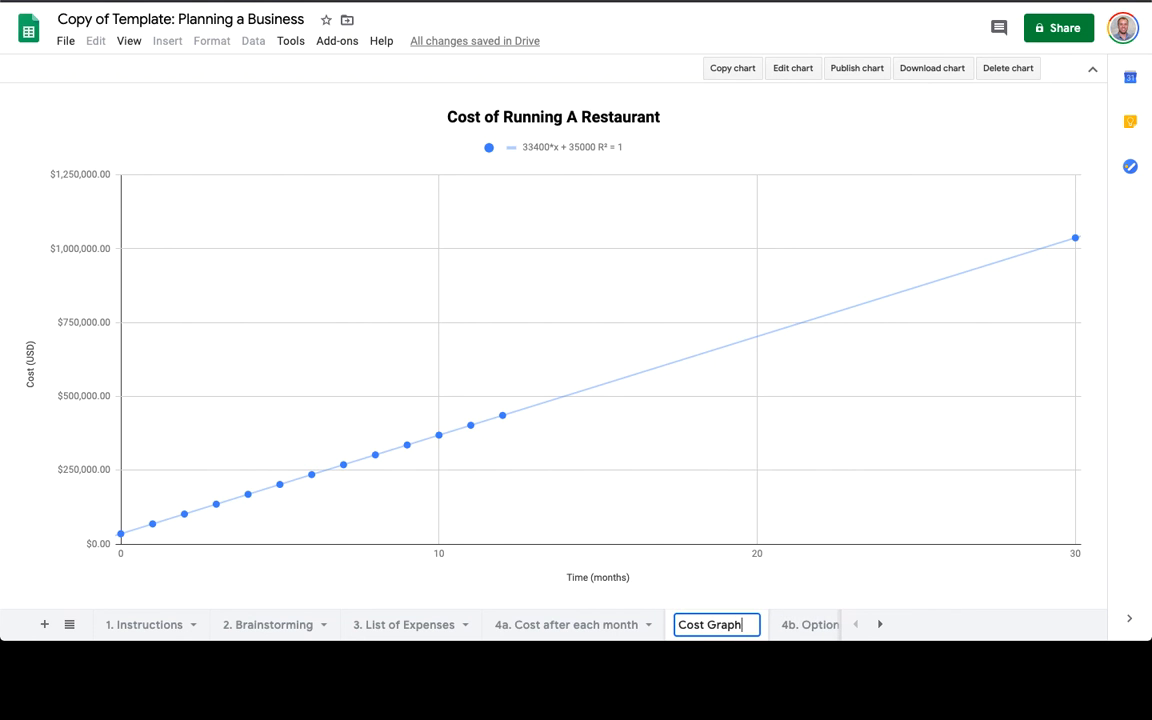
pyautogui.press('Return')
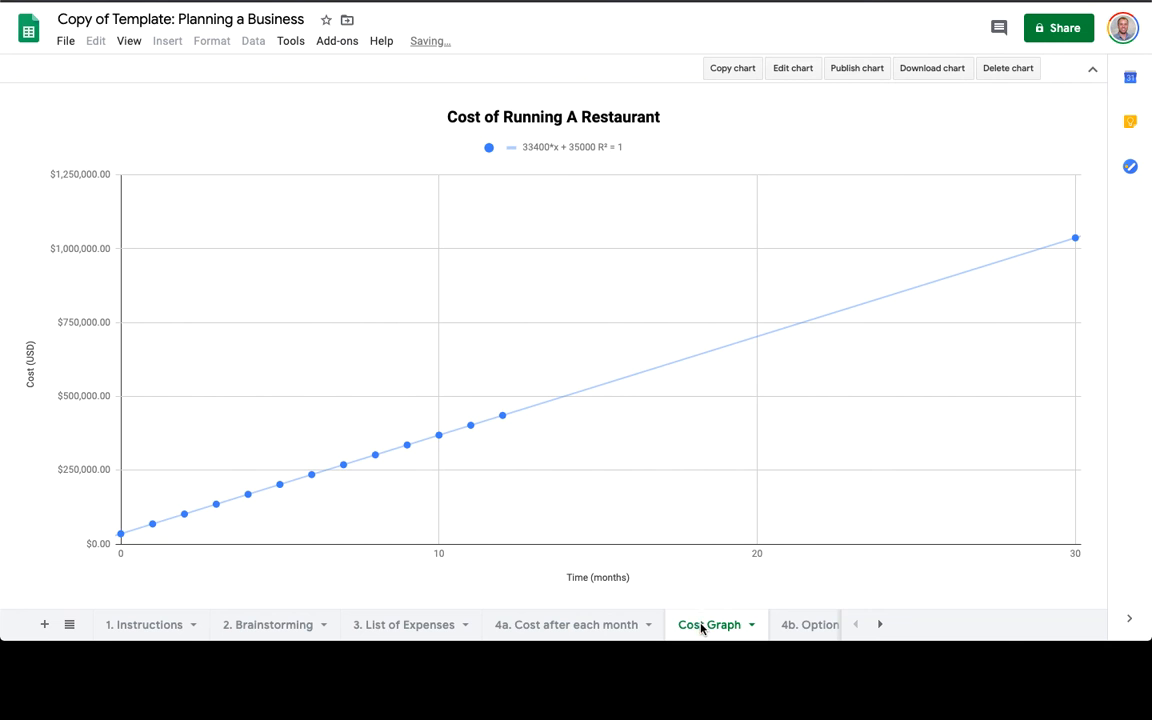
pyautogui.moveTo(701, 627); pyautogui.dragTo(784, 625)
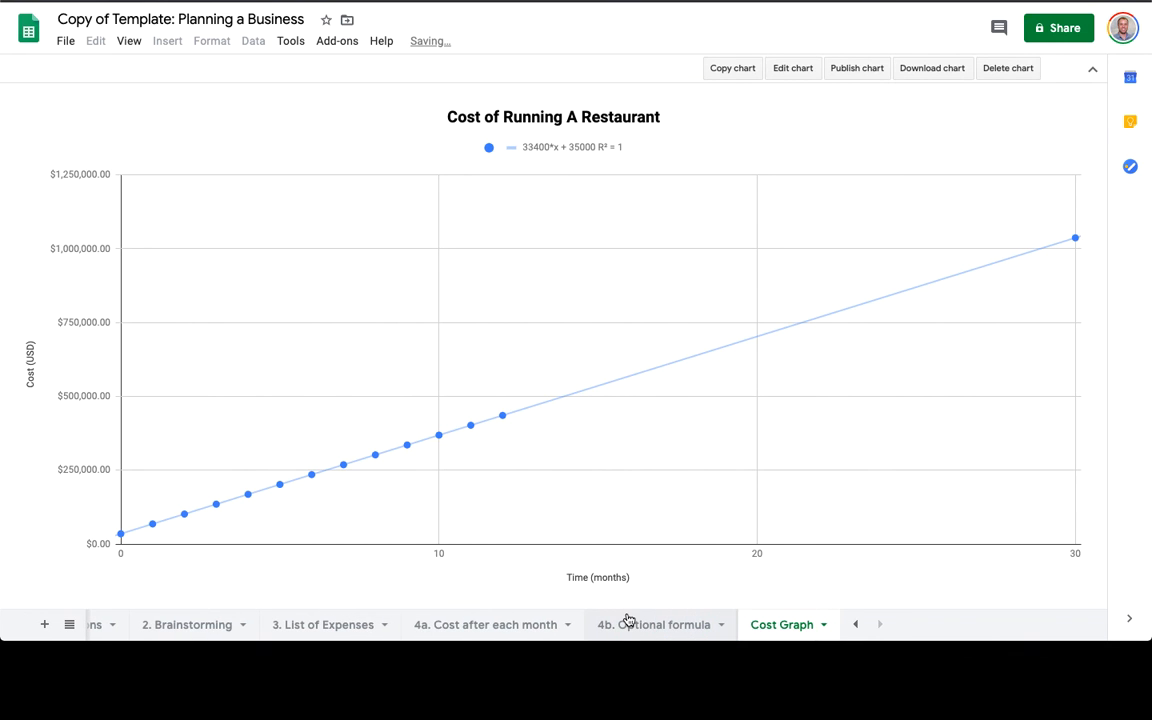
pyautogui.click(485, 625)
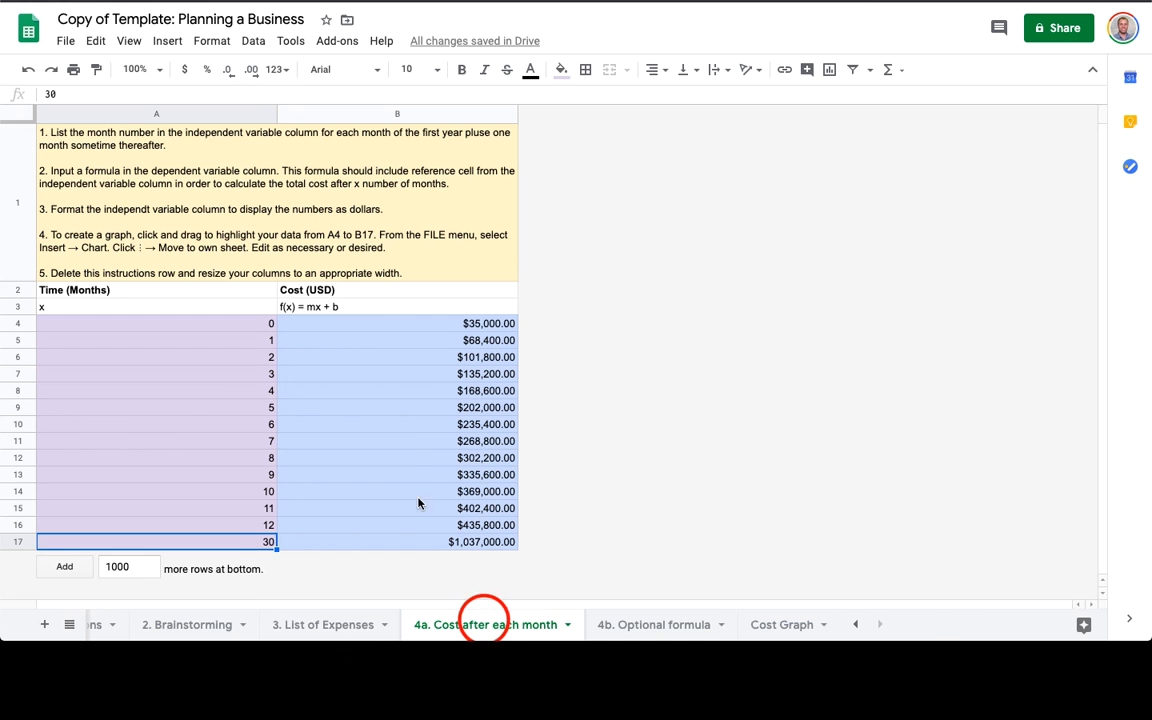
# Delete row 1, the instructions row, from the '4a. Cost after each month' sheet.
pyautogui.click(8, 179)
pyautogui.rightClick(8, 179)
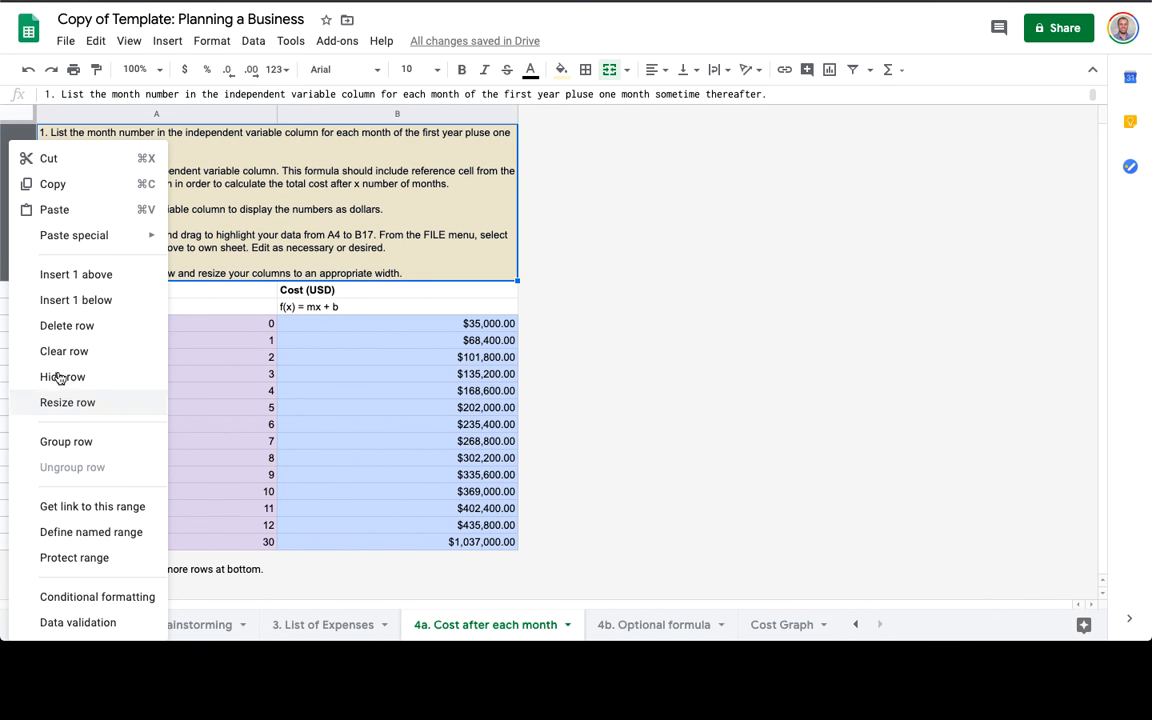
pyautogui.click(67, 326)
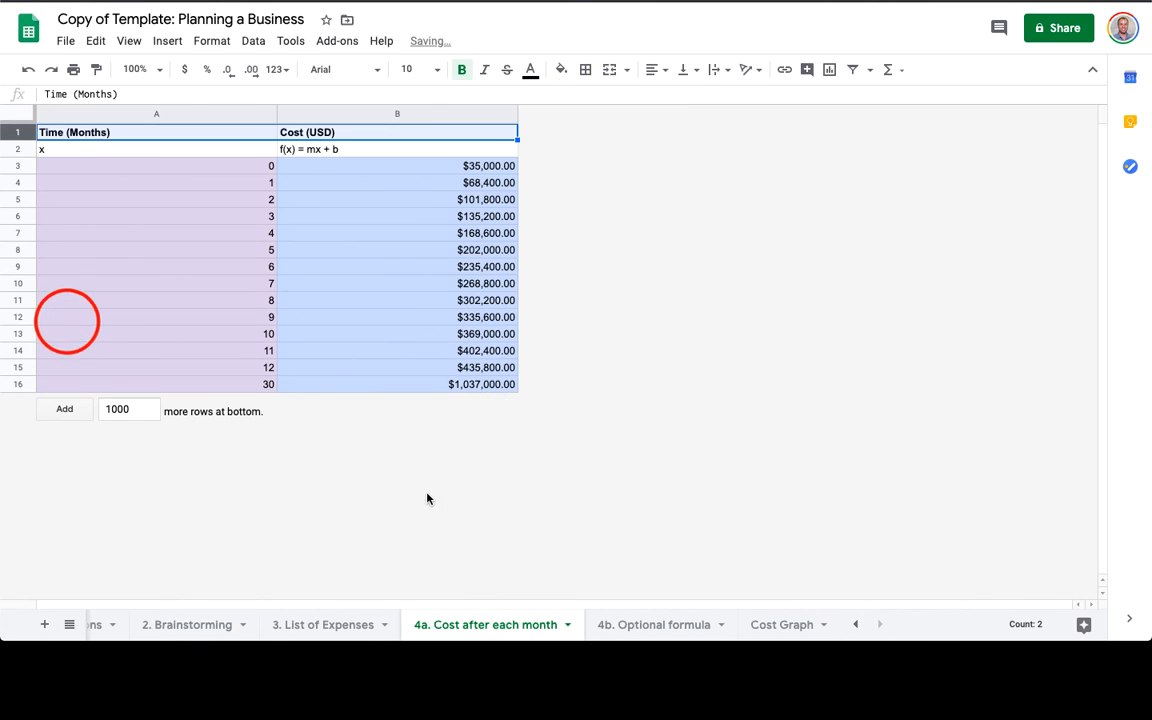